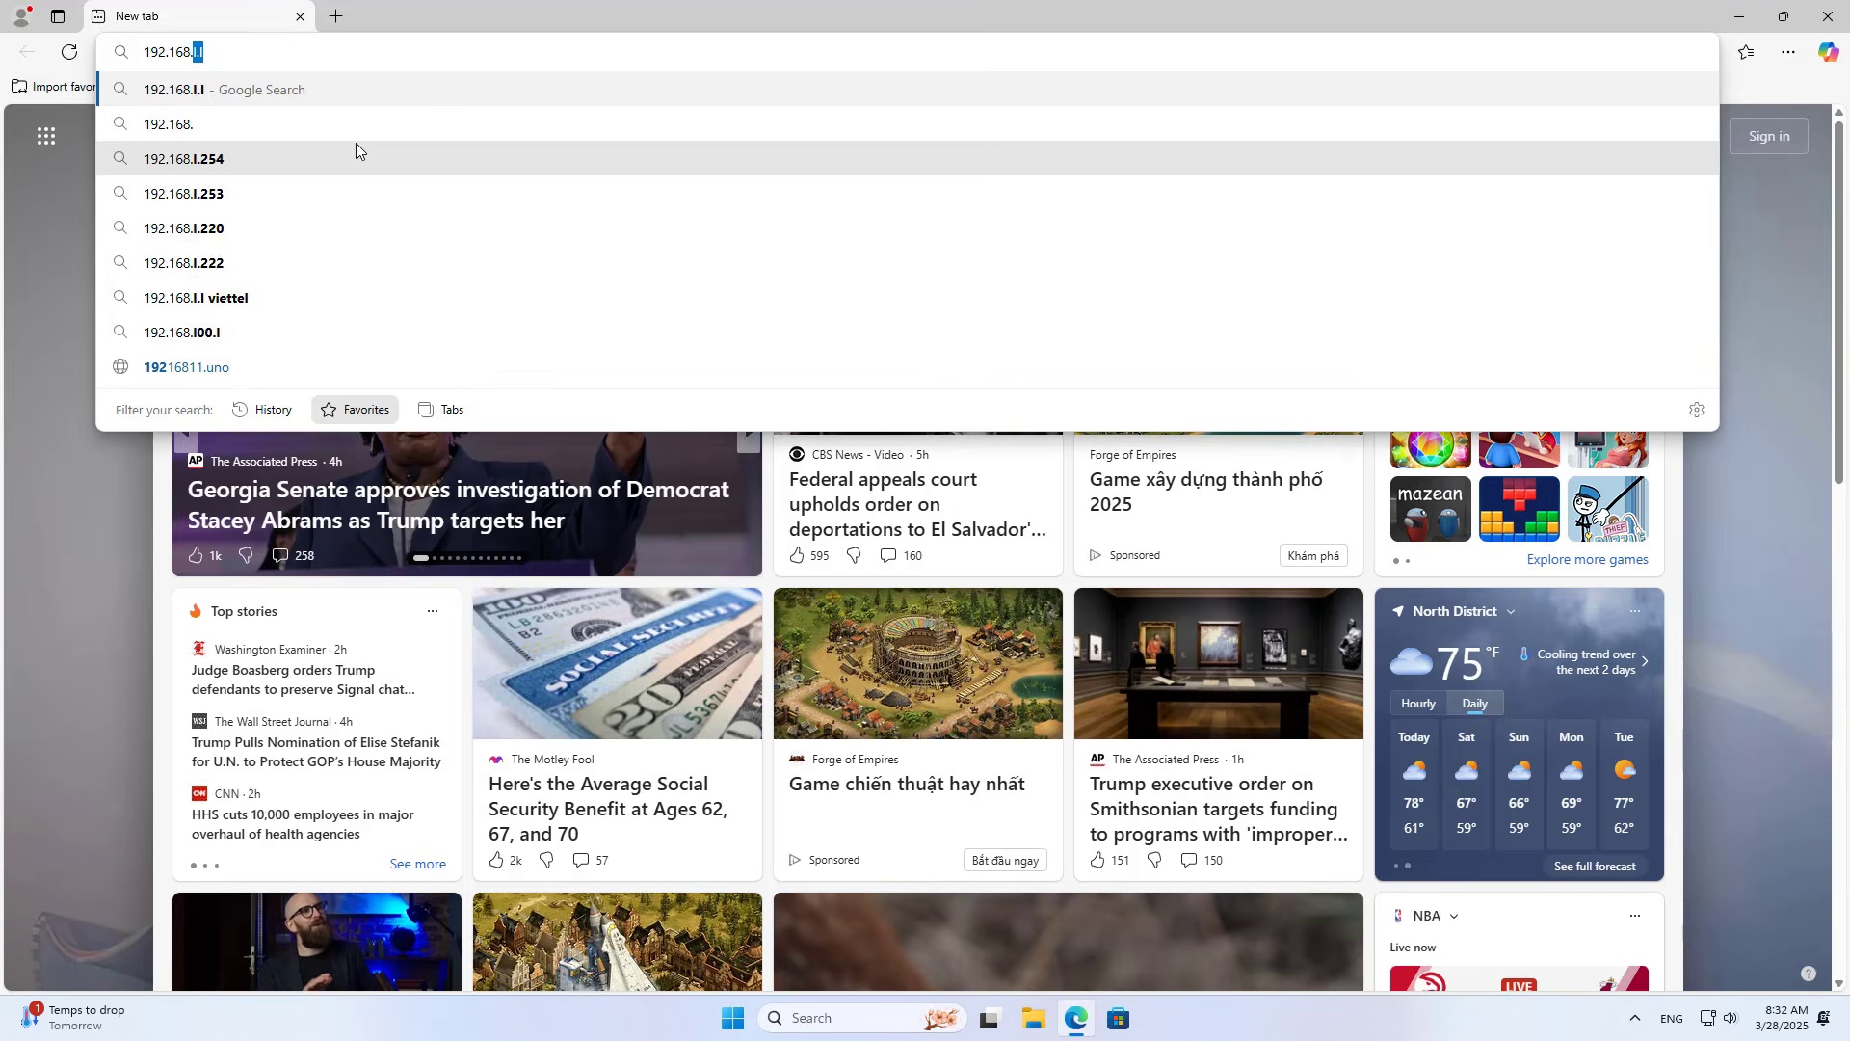
Step: Load 192.168.1.1 and sign in to the router with its password
key(Return)
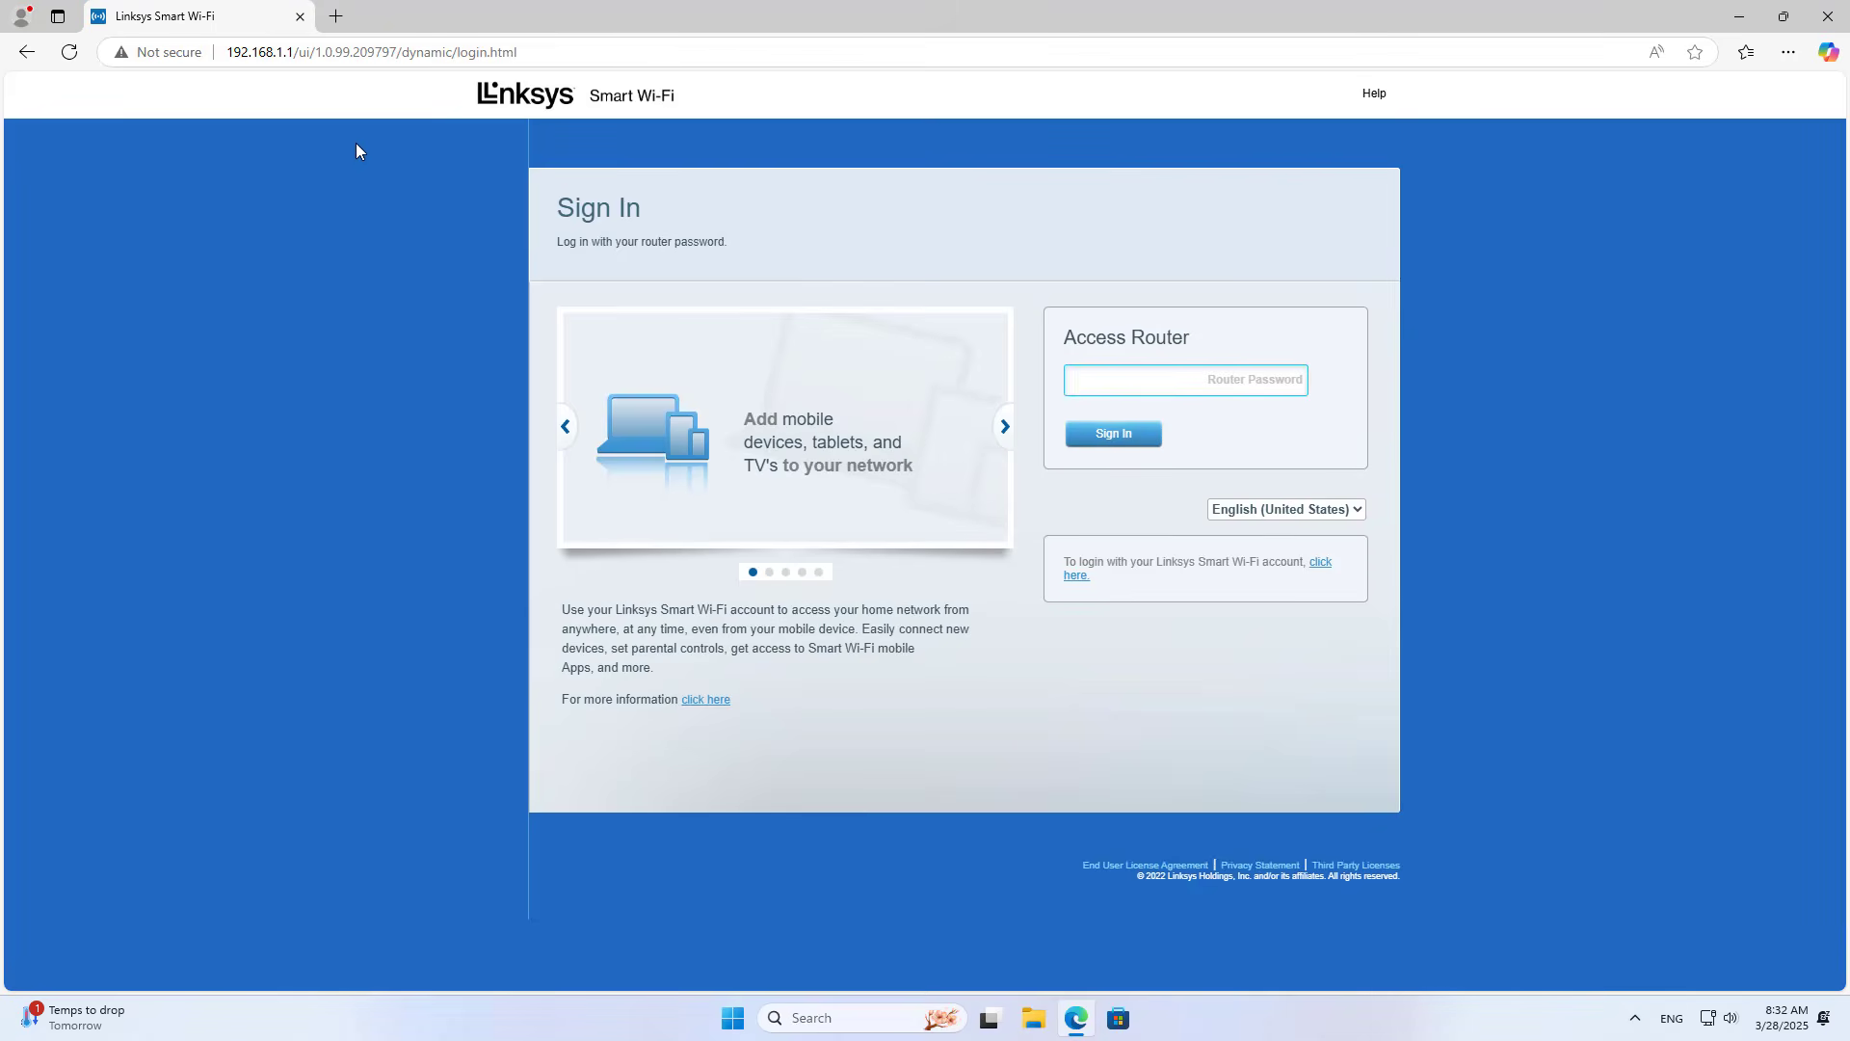
text(admi)
key(Return)
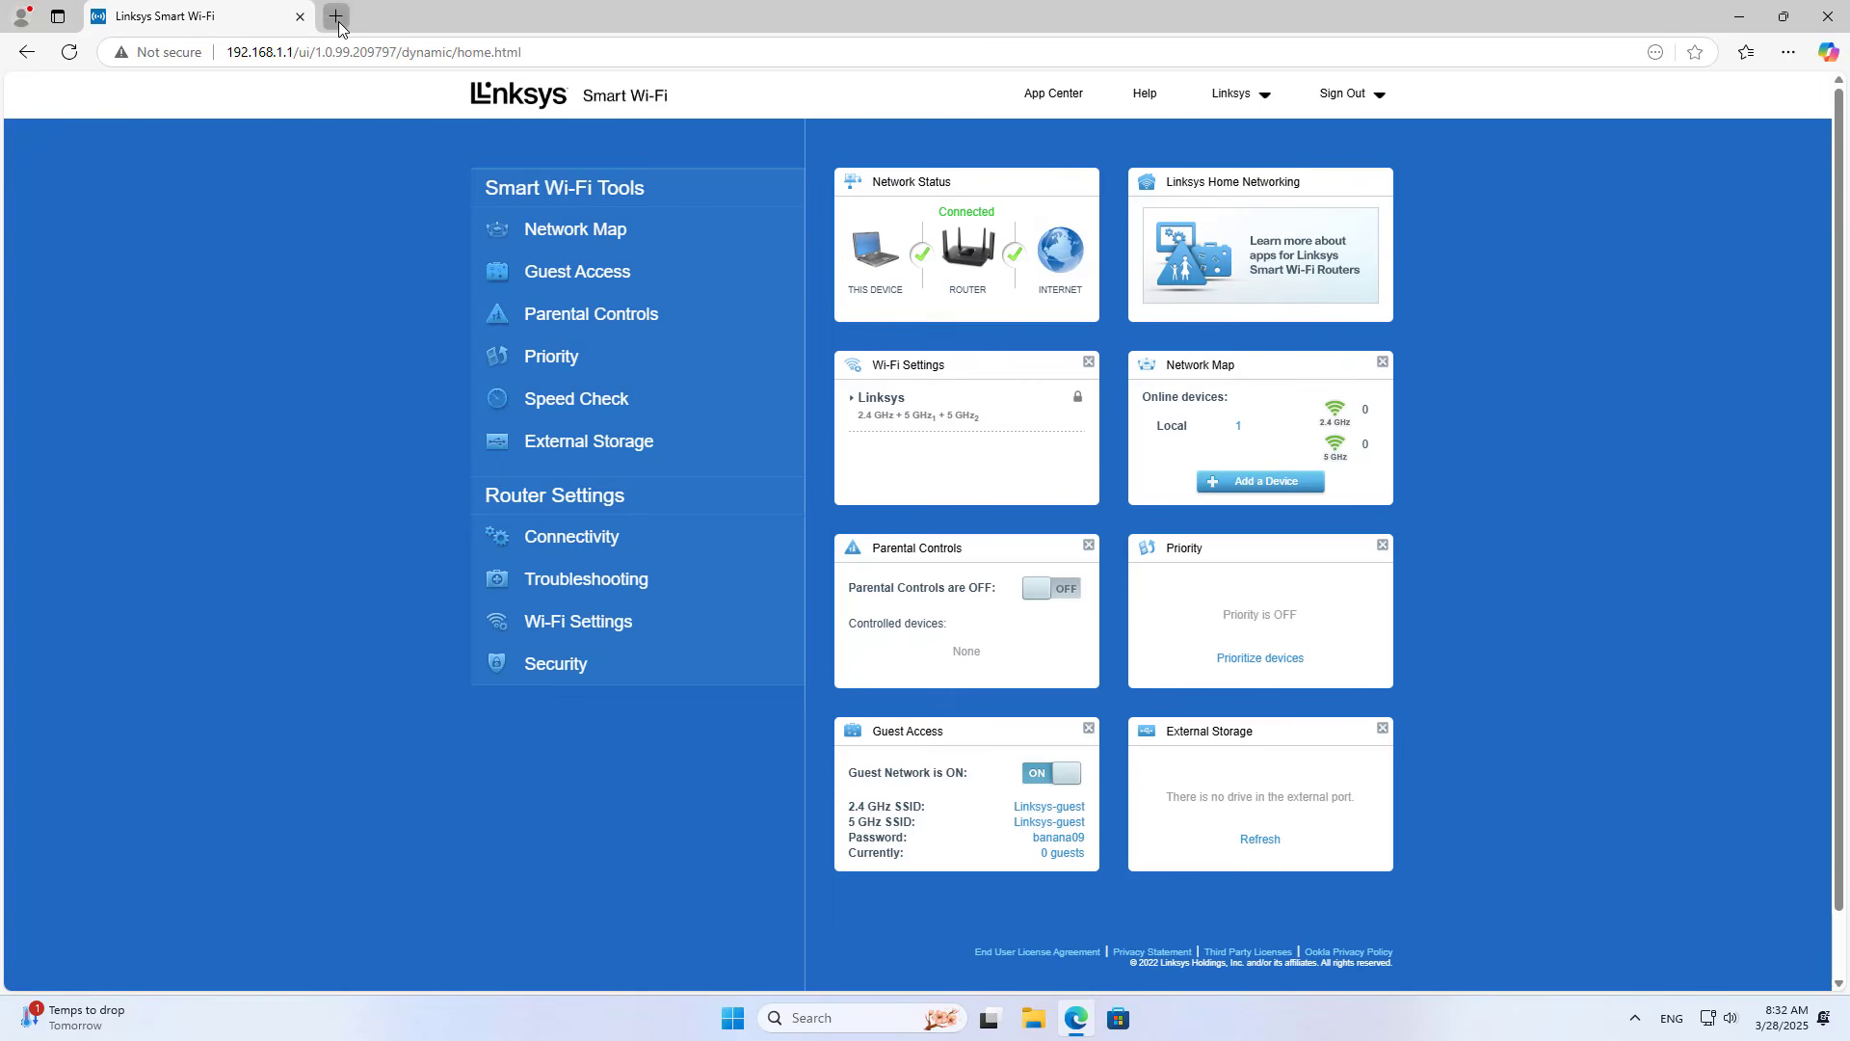
click(335, 17)
Step: In the second tab, go to linksyssmartwifi.com and sign in with the router password
text(links)
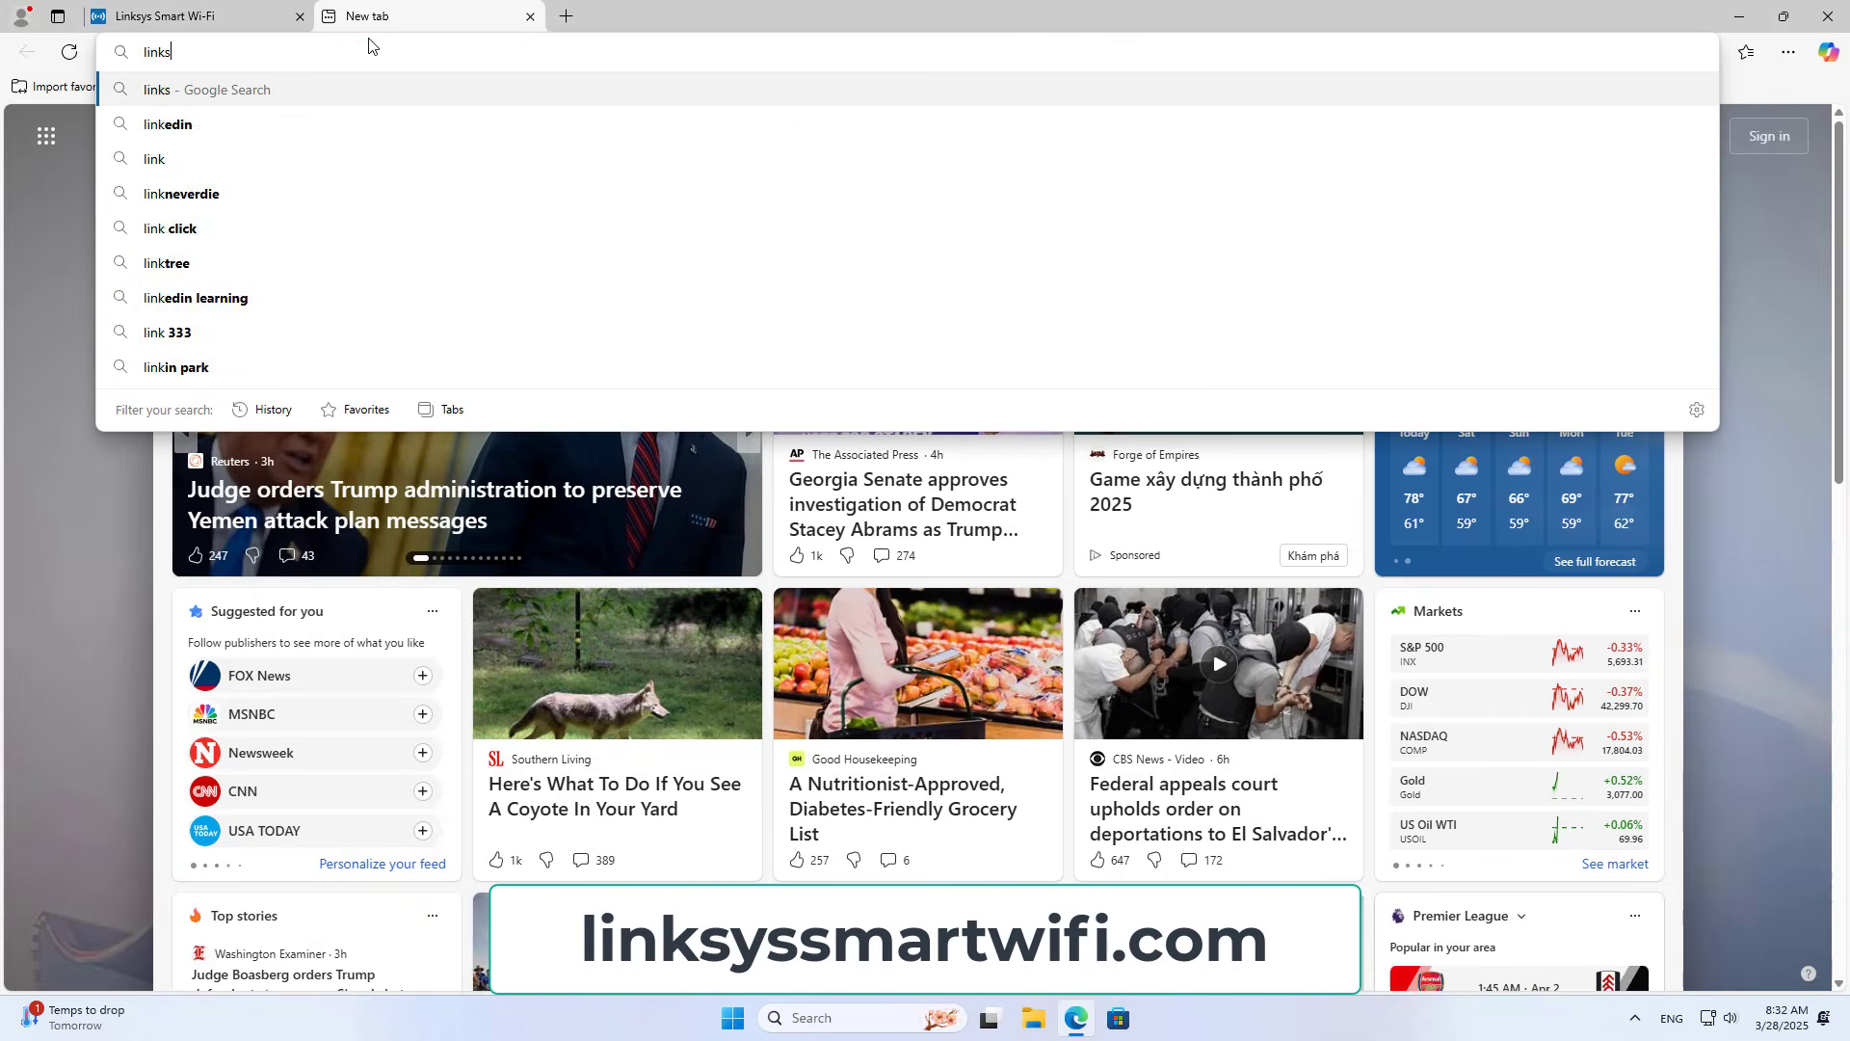
text(yss)
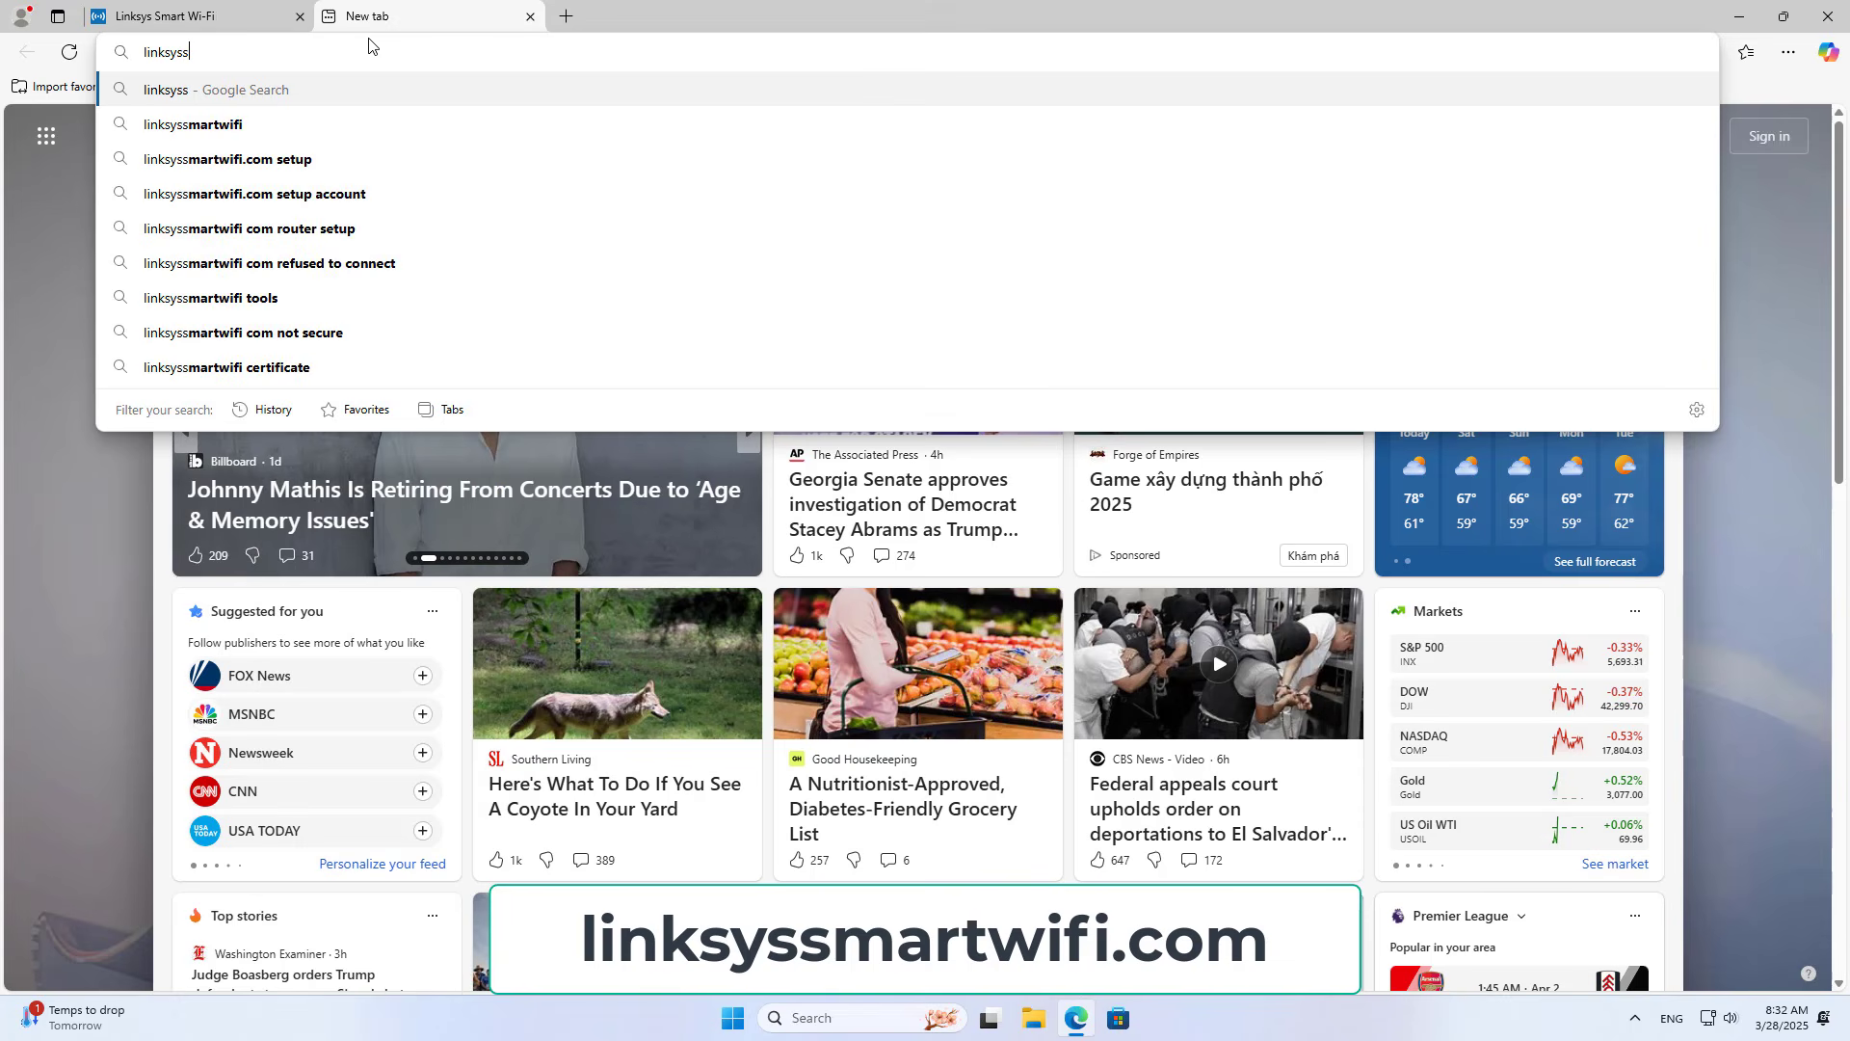
text(martw)
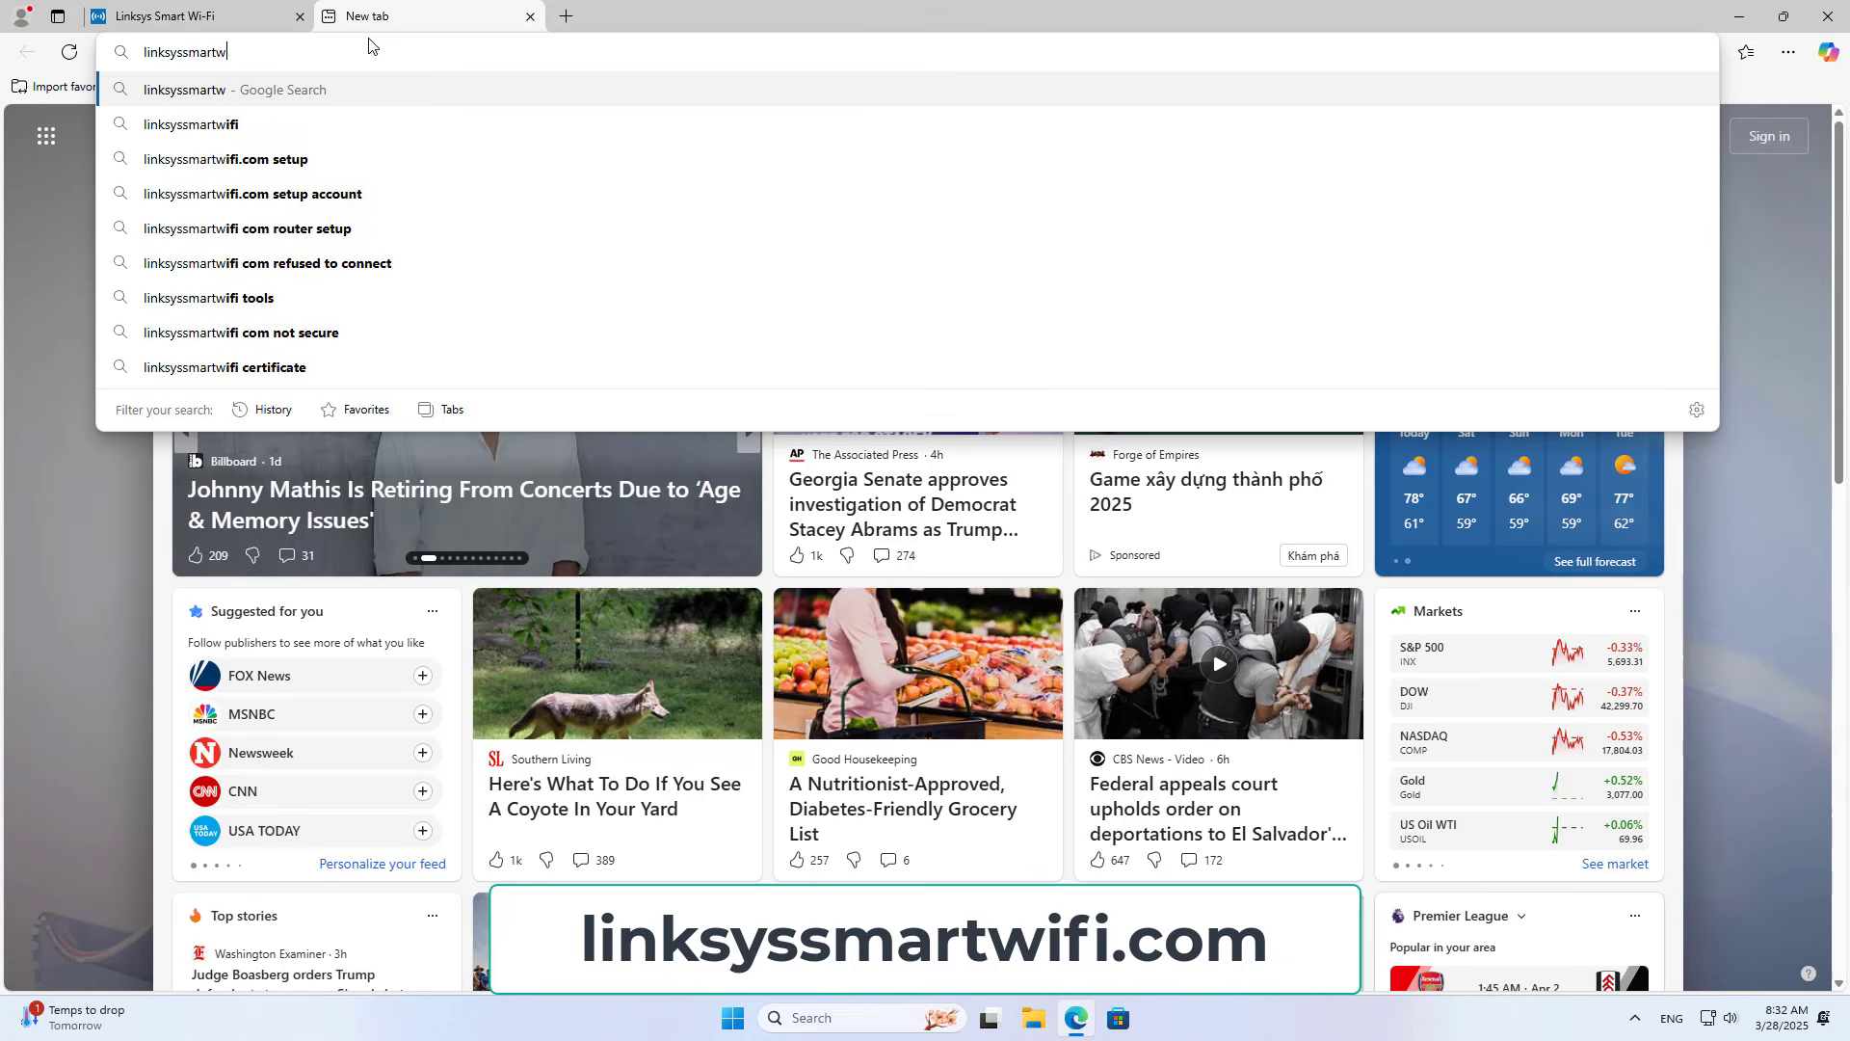
text(ifi.com)
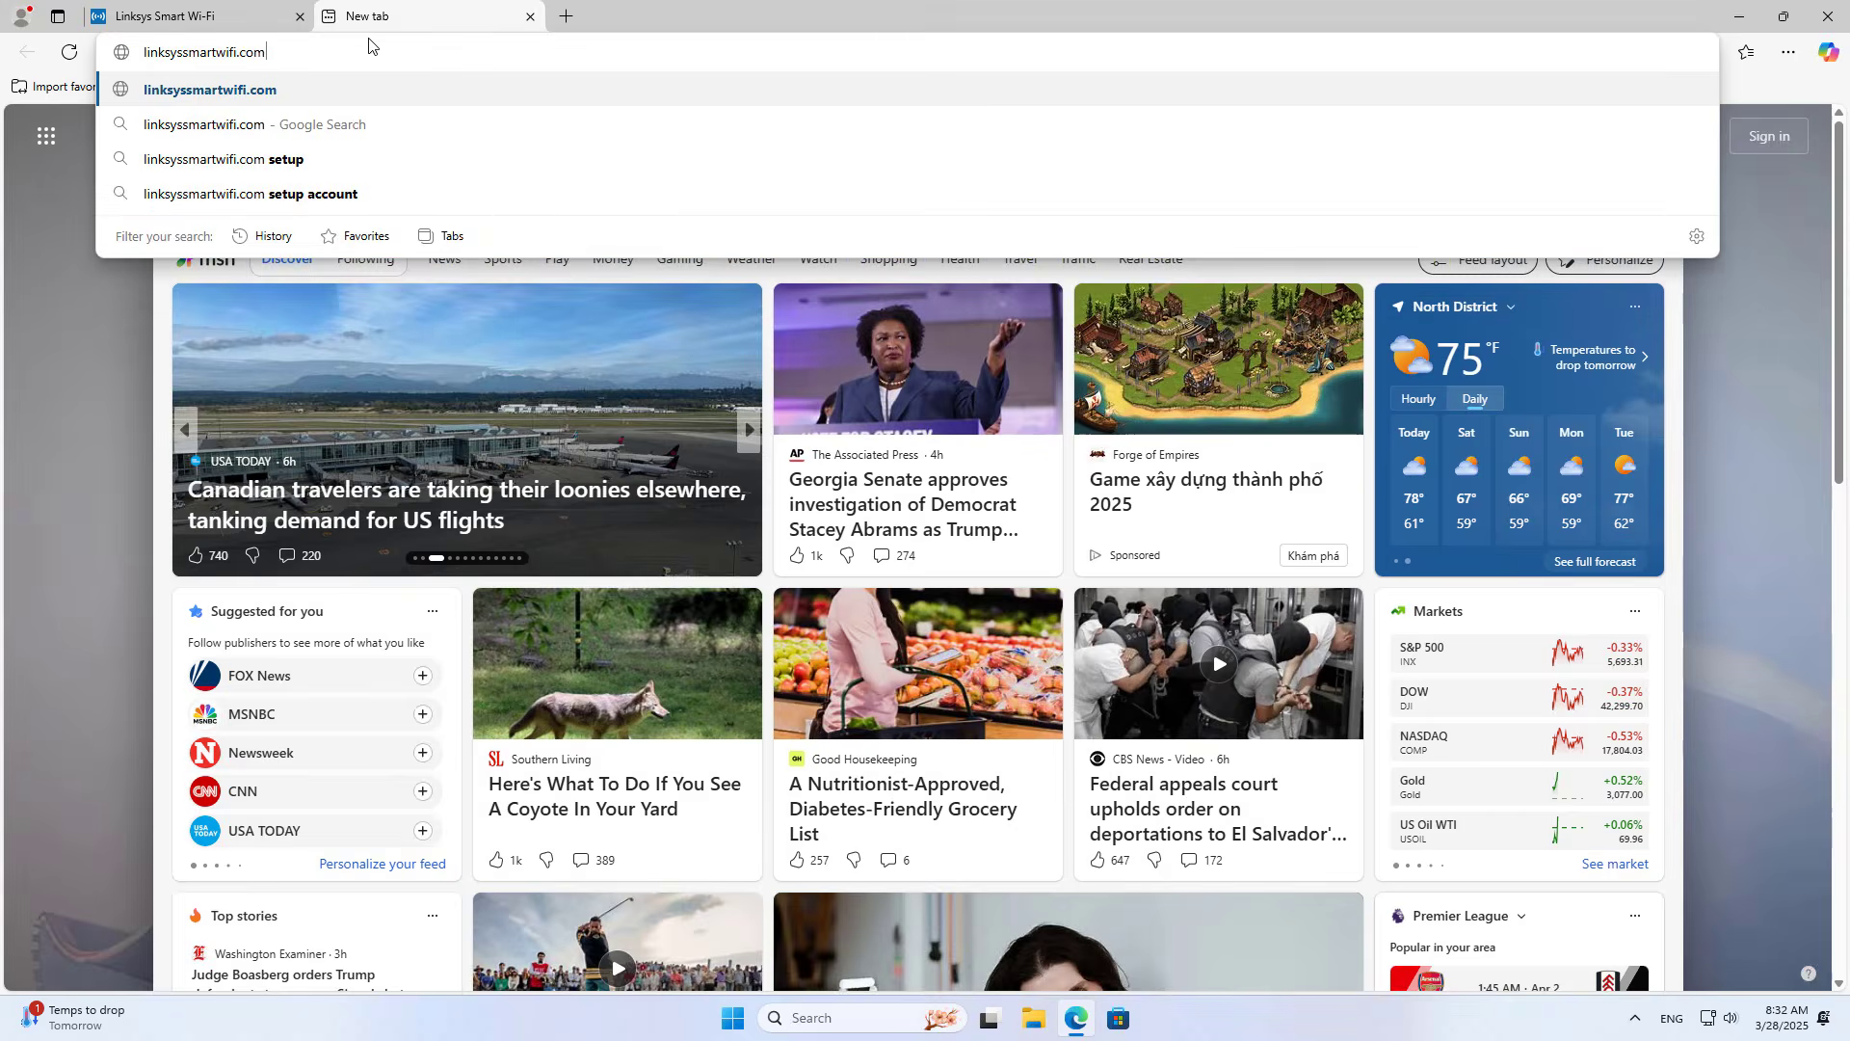
key(Return)
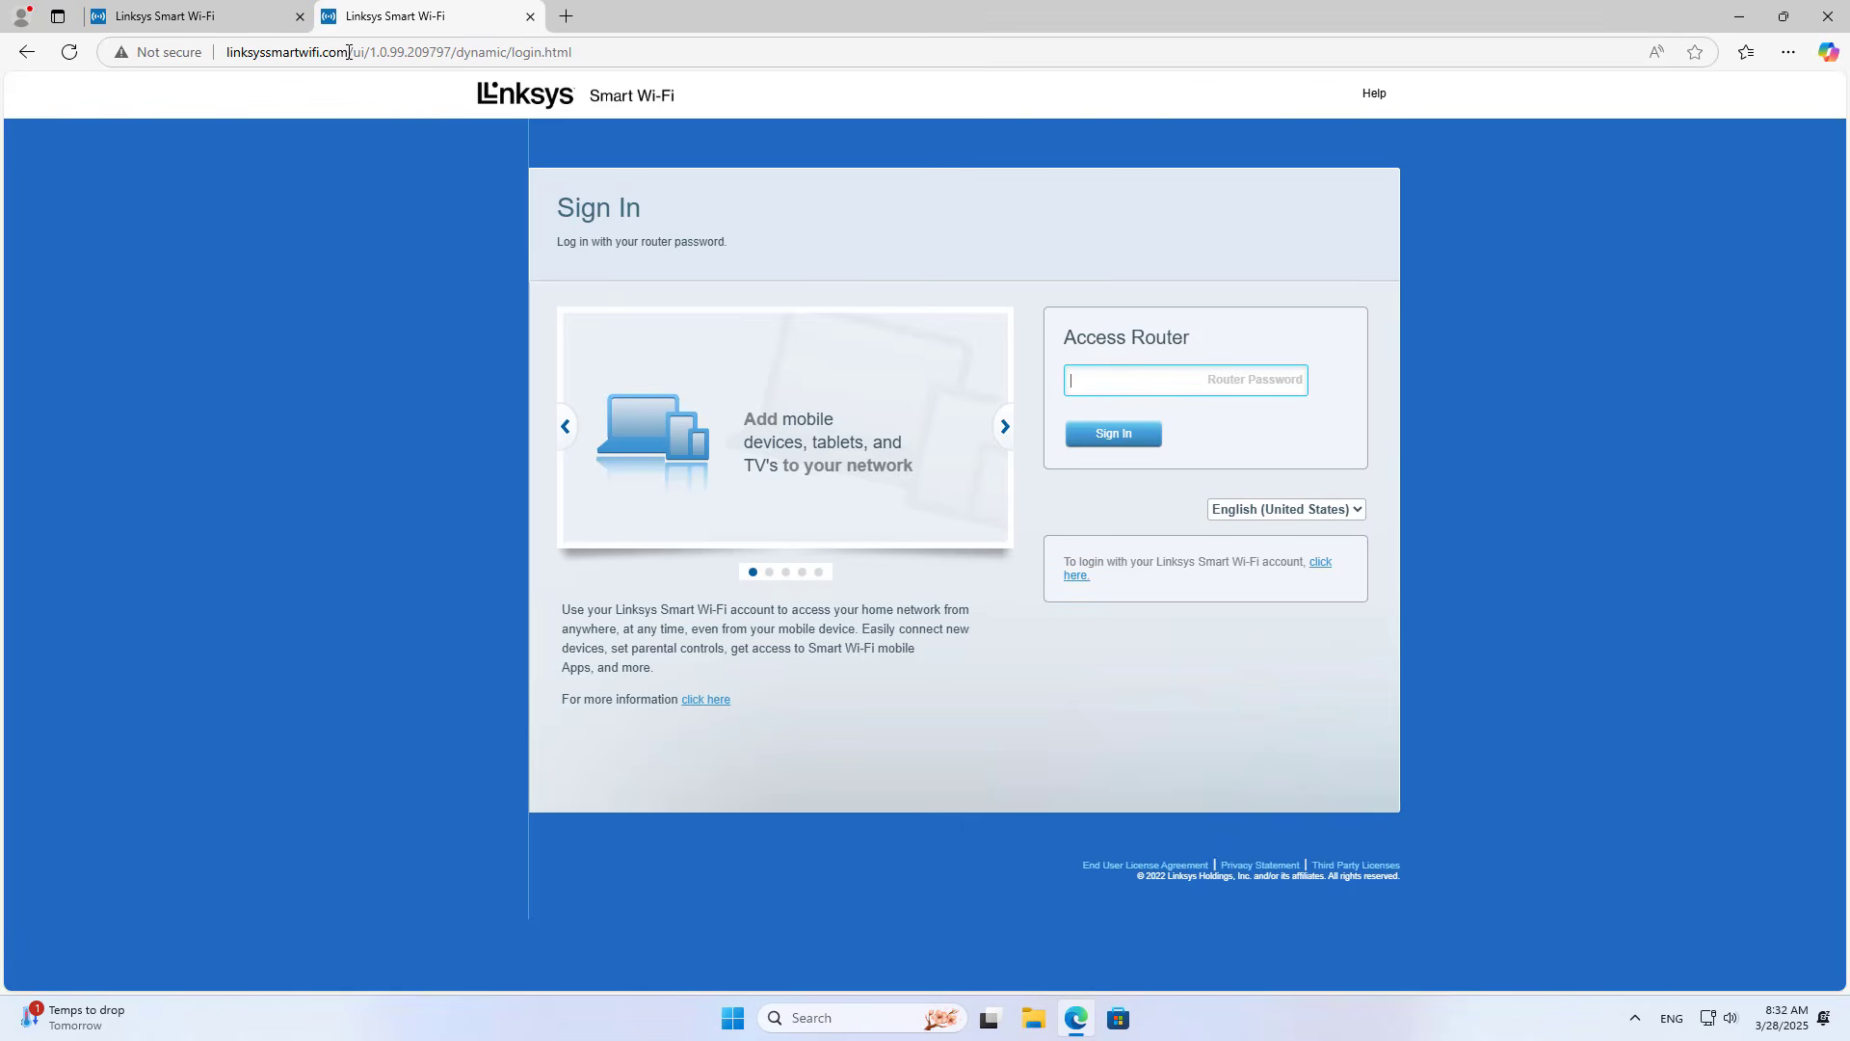
drag(350, 52, 226, 52)
click(193, 16)
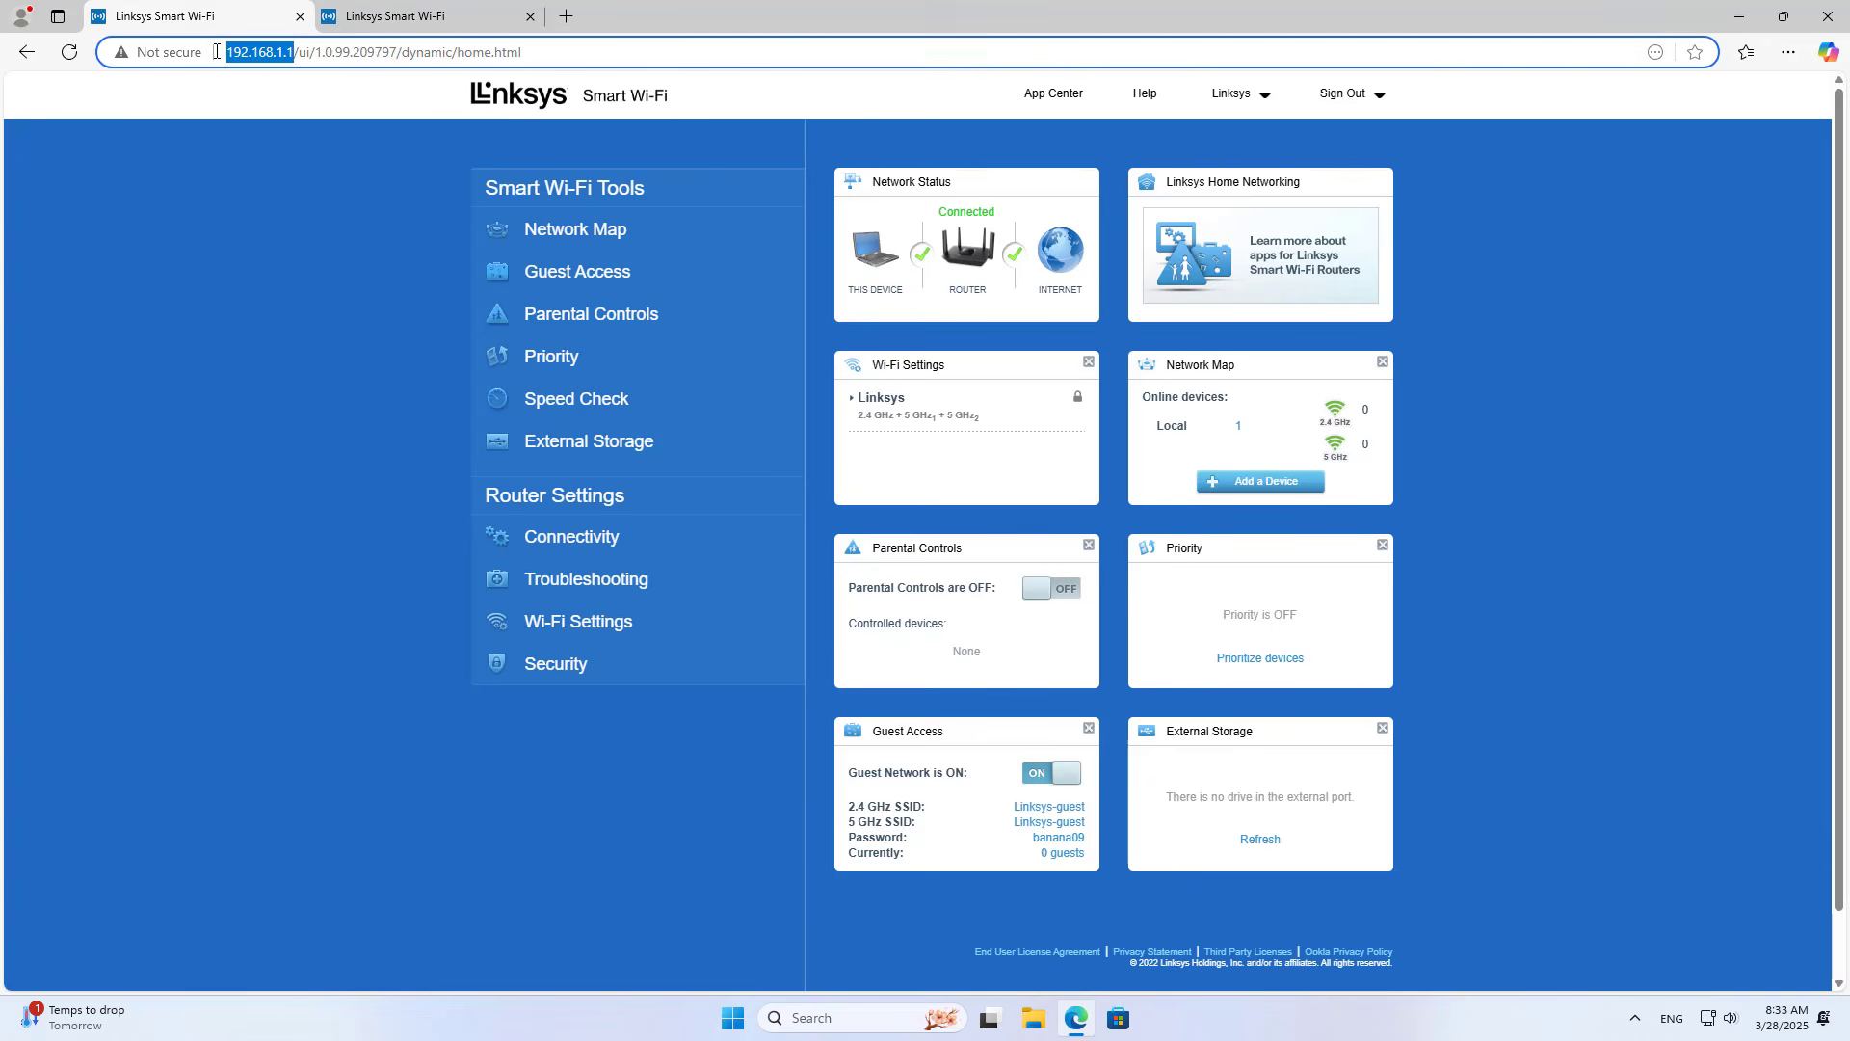
click(420, 17)
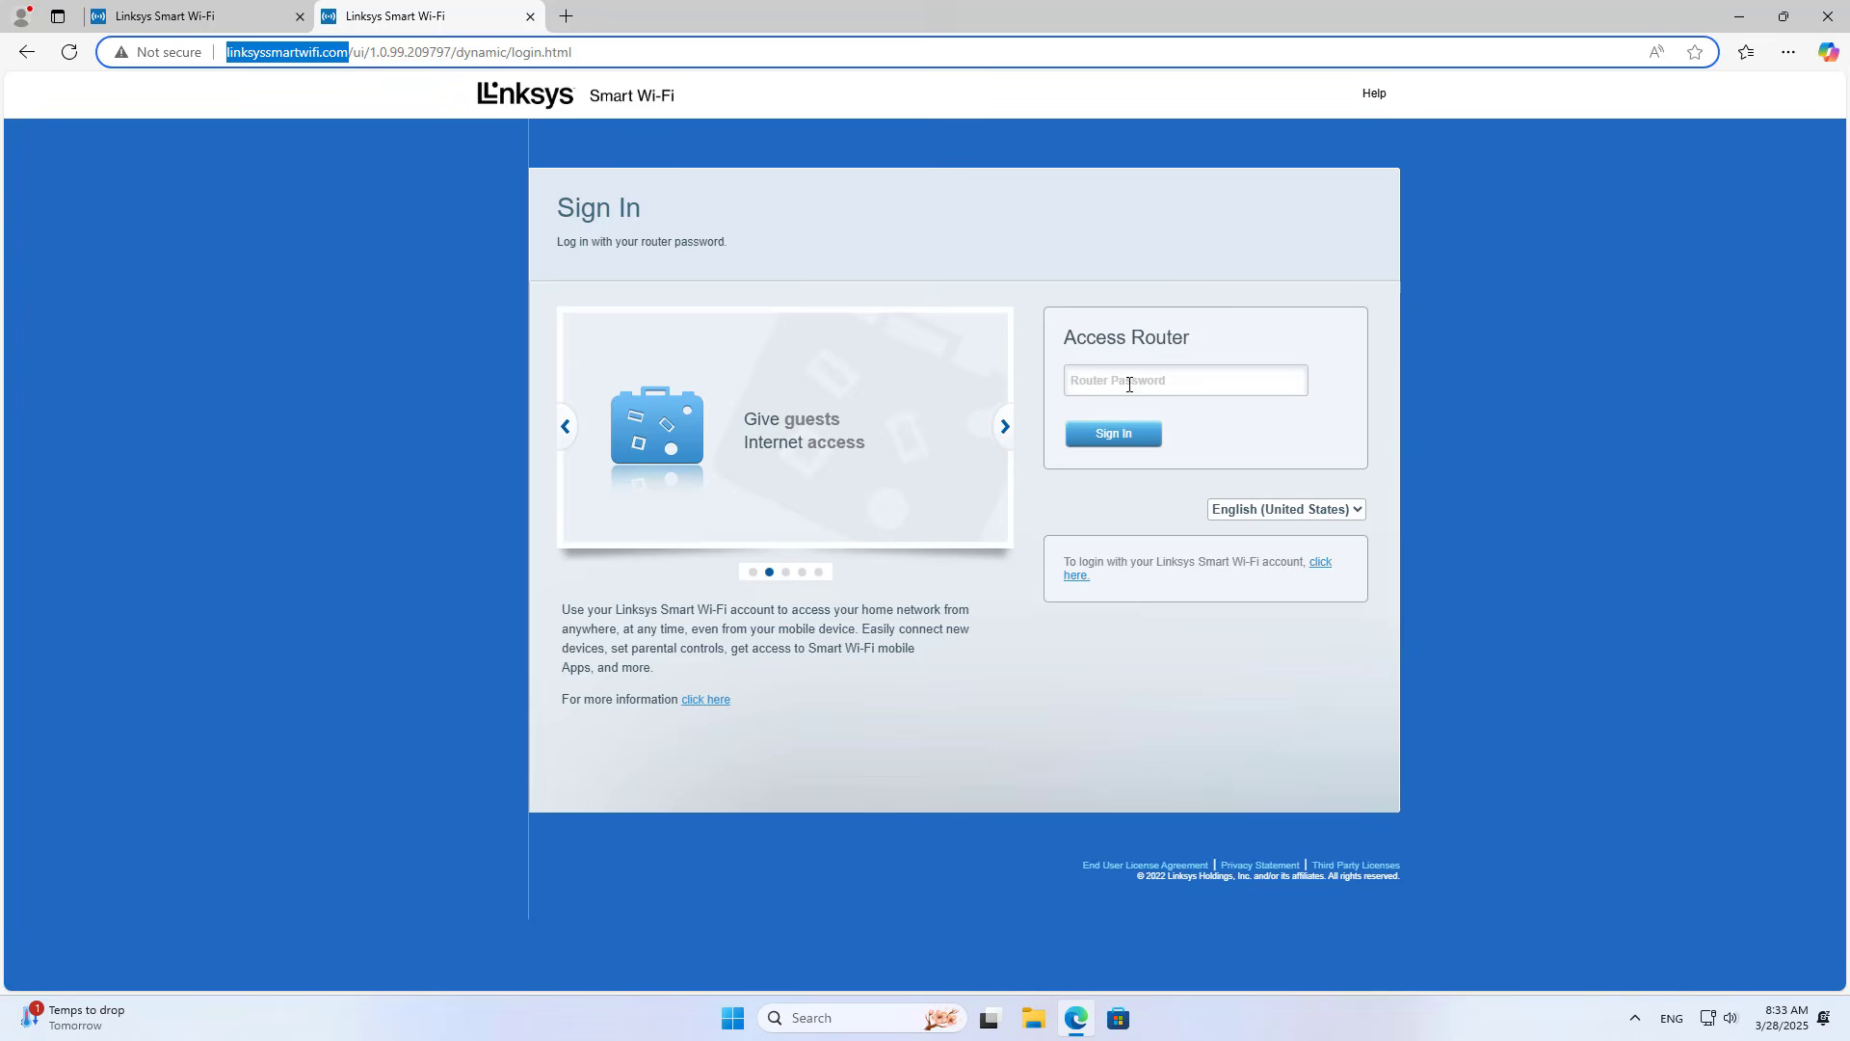
click(1129, 385)
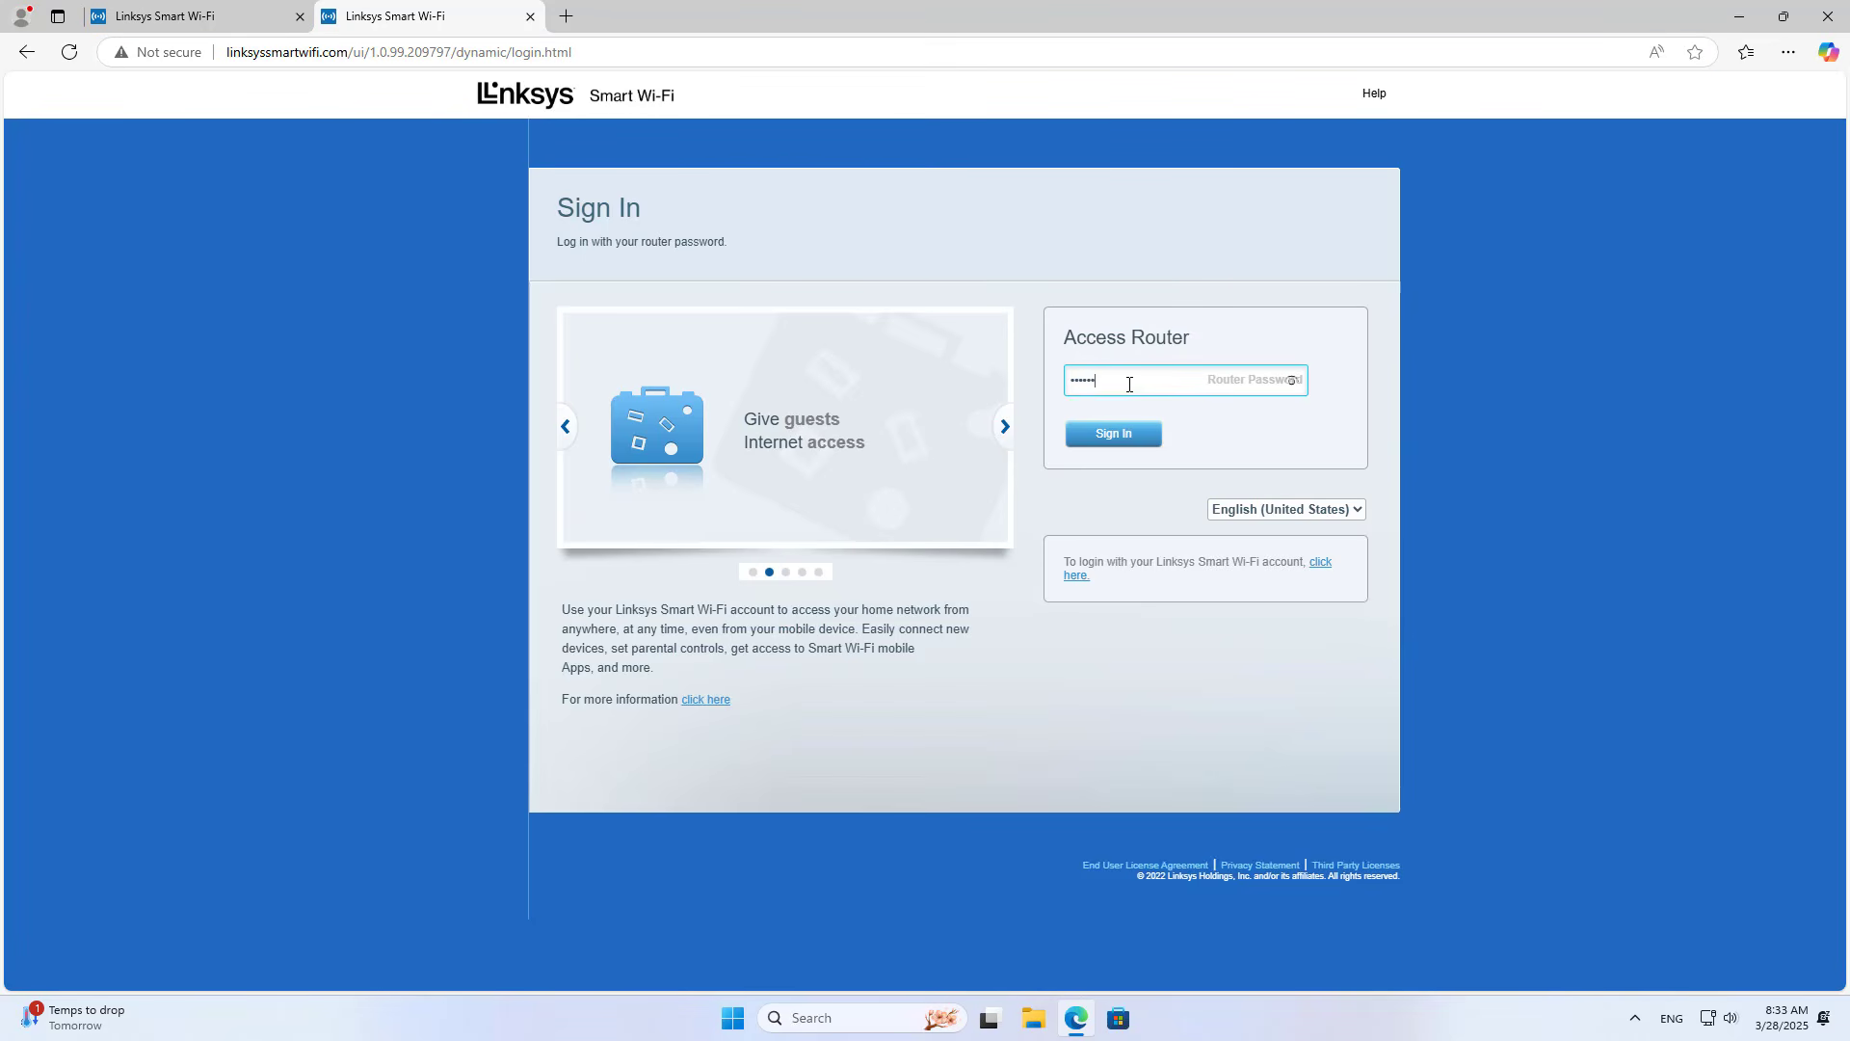
key(Return)
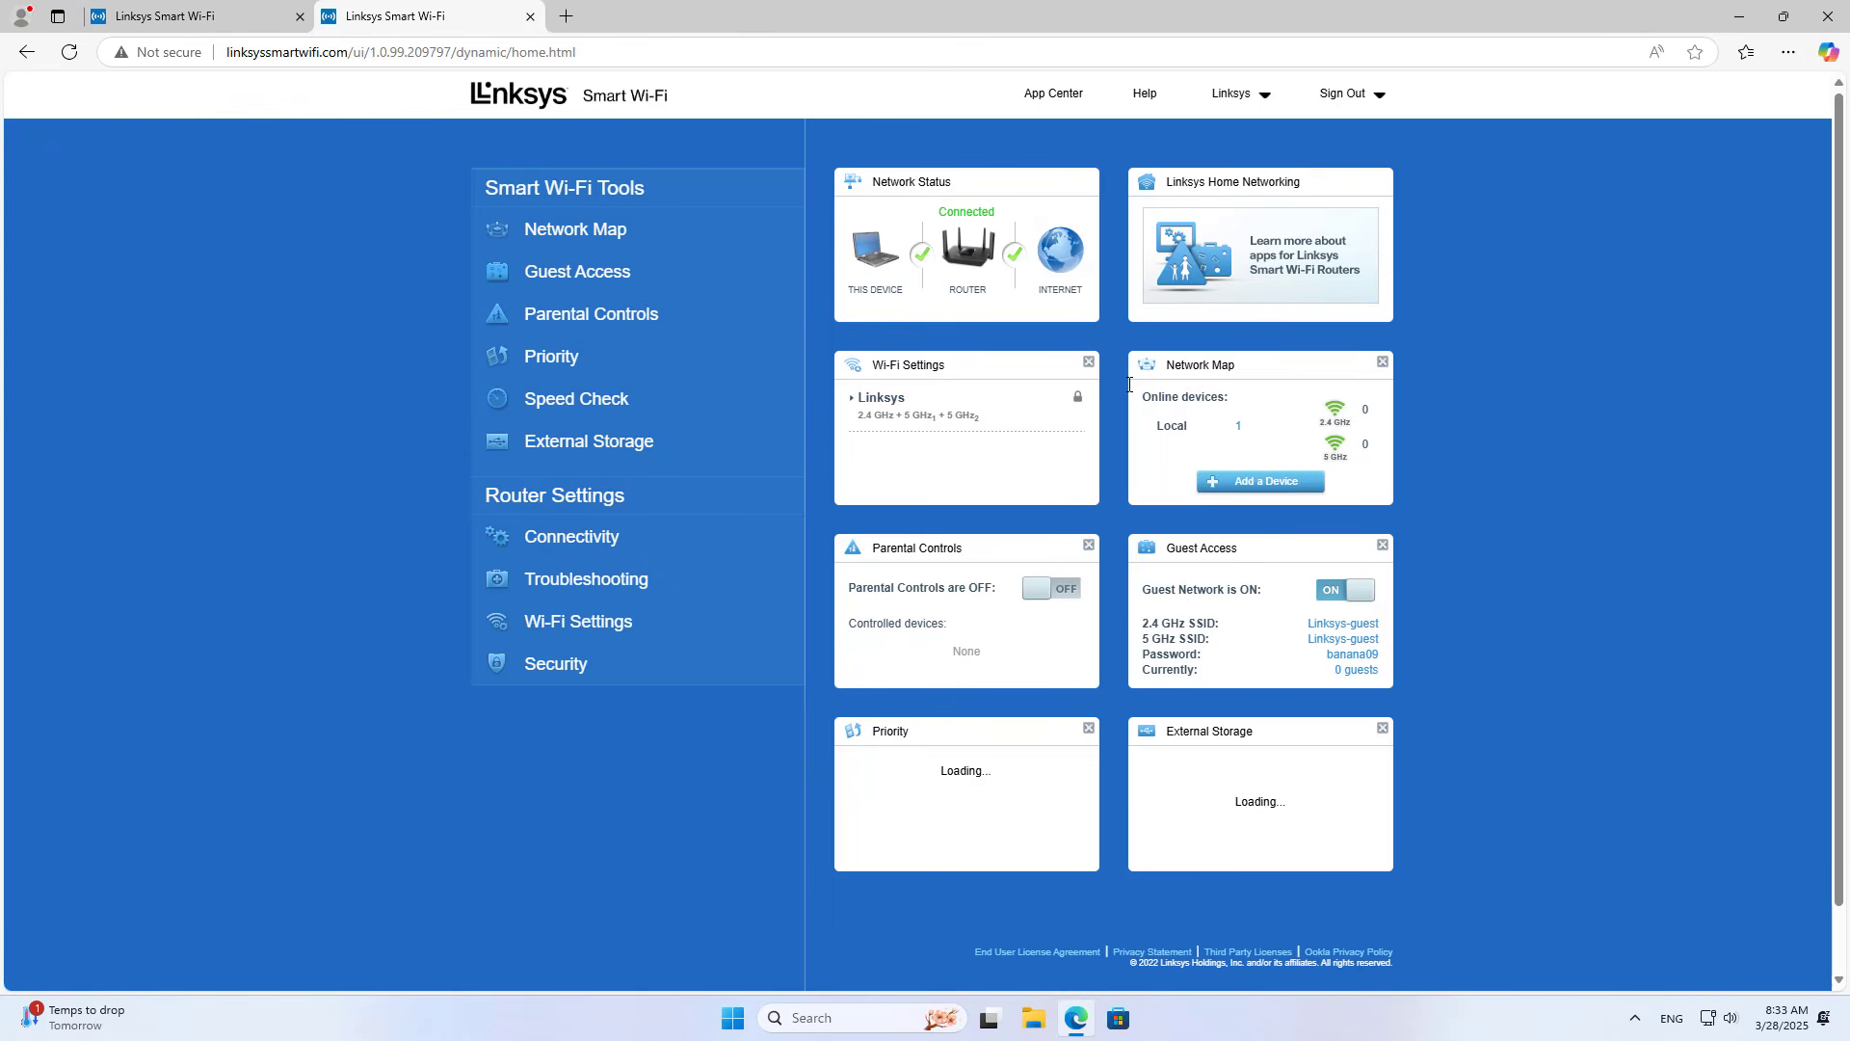
mouse_move(1241, 107)
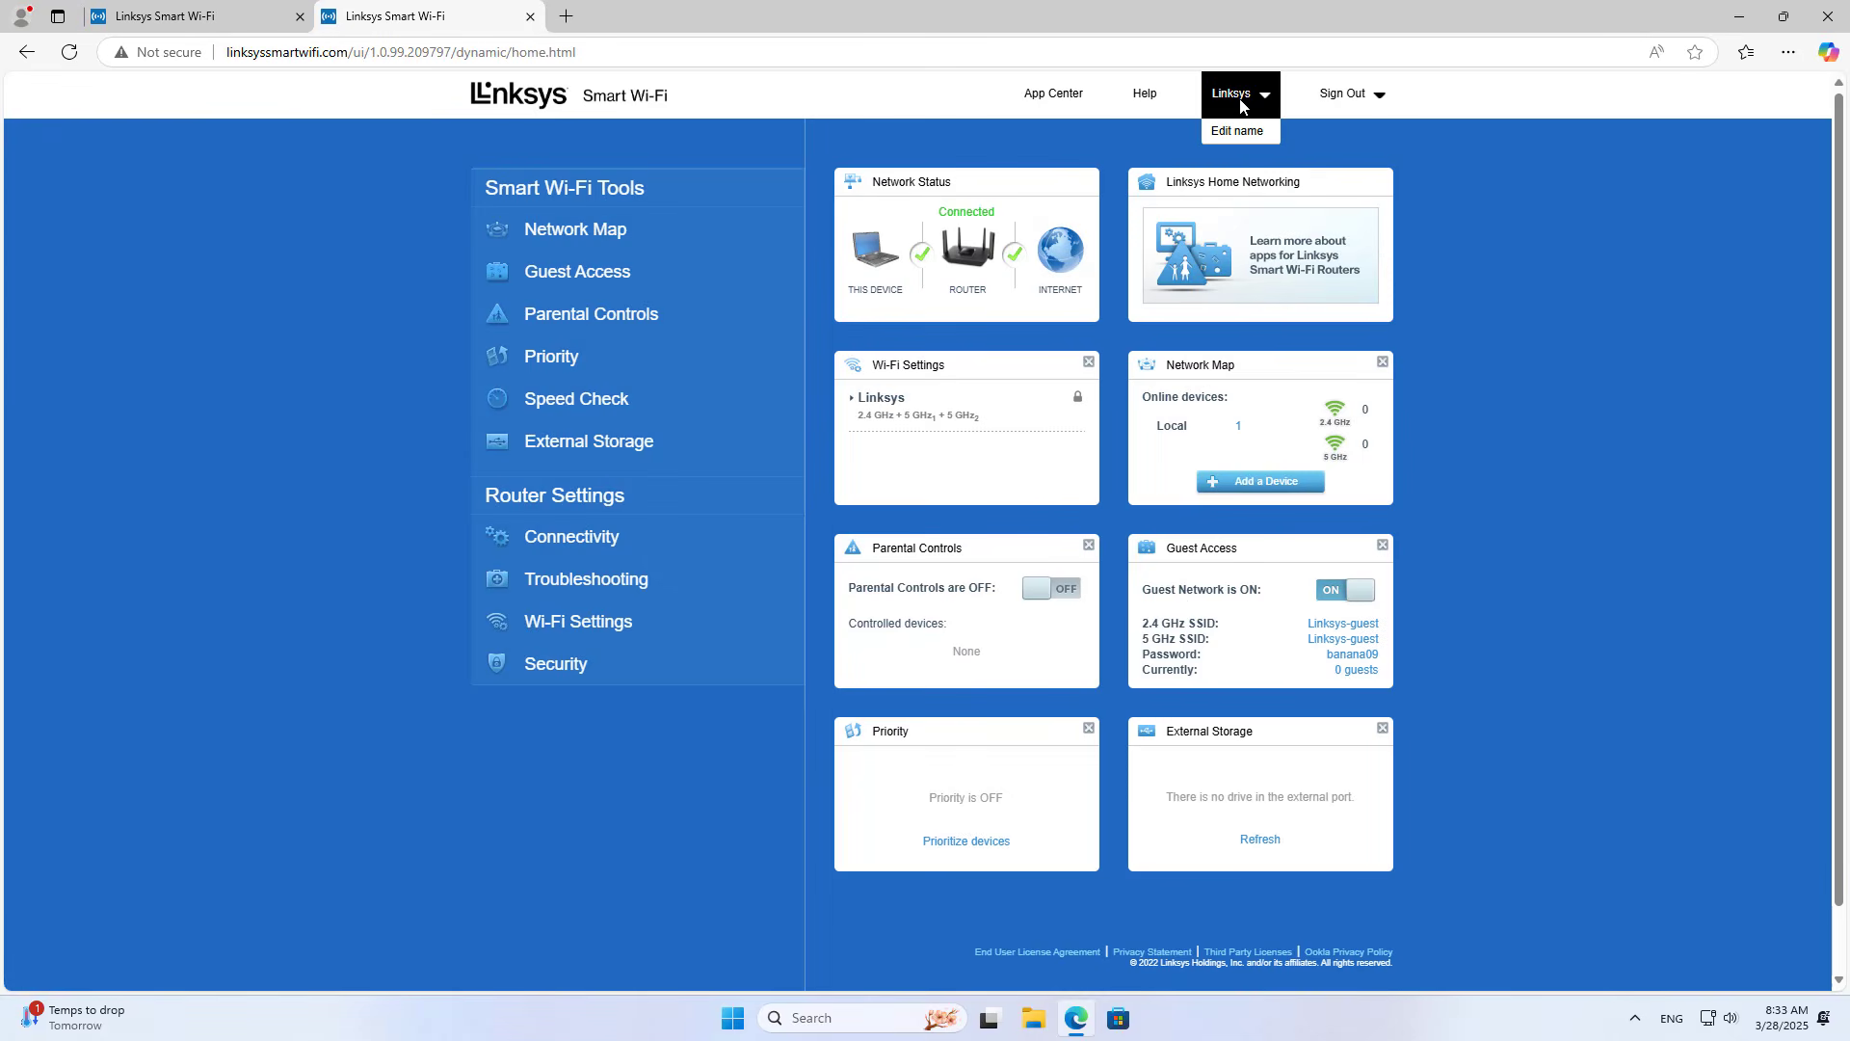
Step: Close the original 192.168.1.1 dashboard tab
click(256, 27)
click(299, 17)
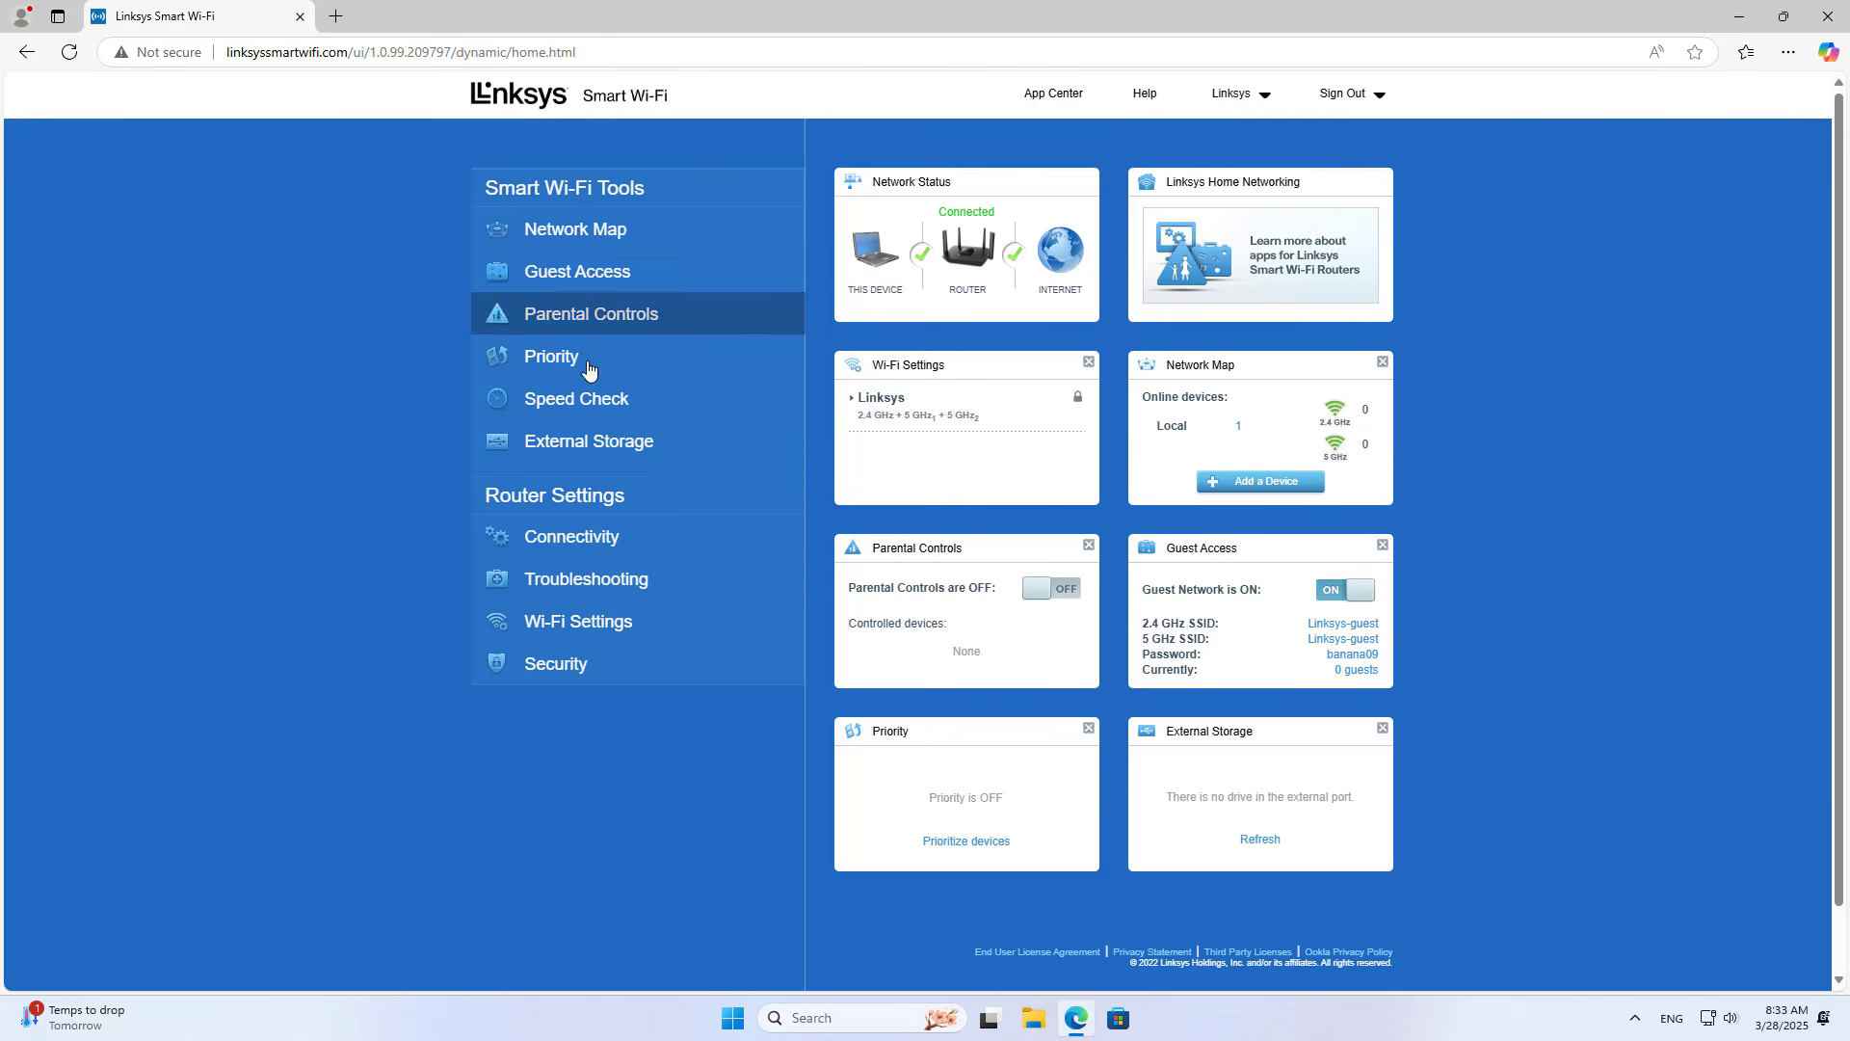
Step: Set the Internet Settings connection type to Bridge Mode, apply it, and confirm the warning
click(607, 541)
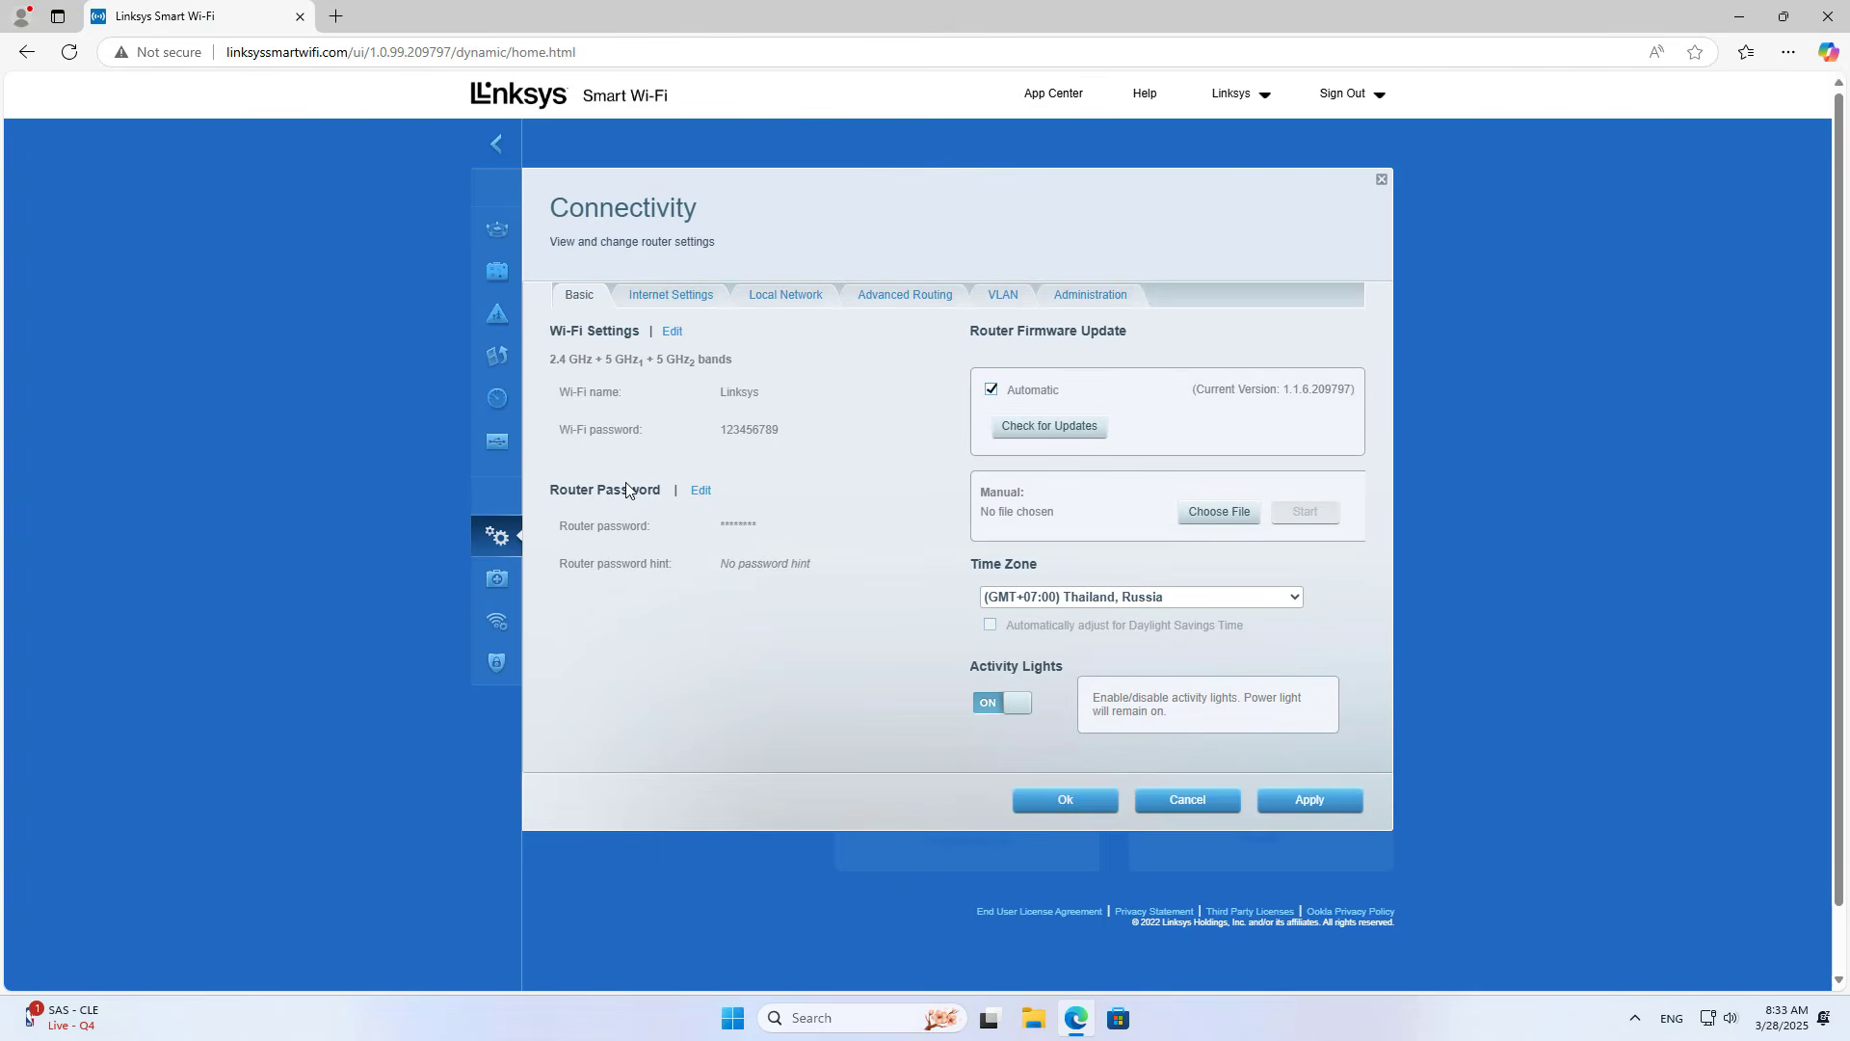
click(679, 298)
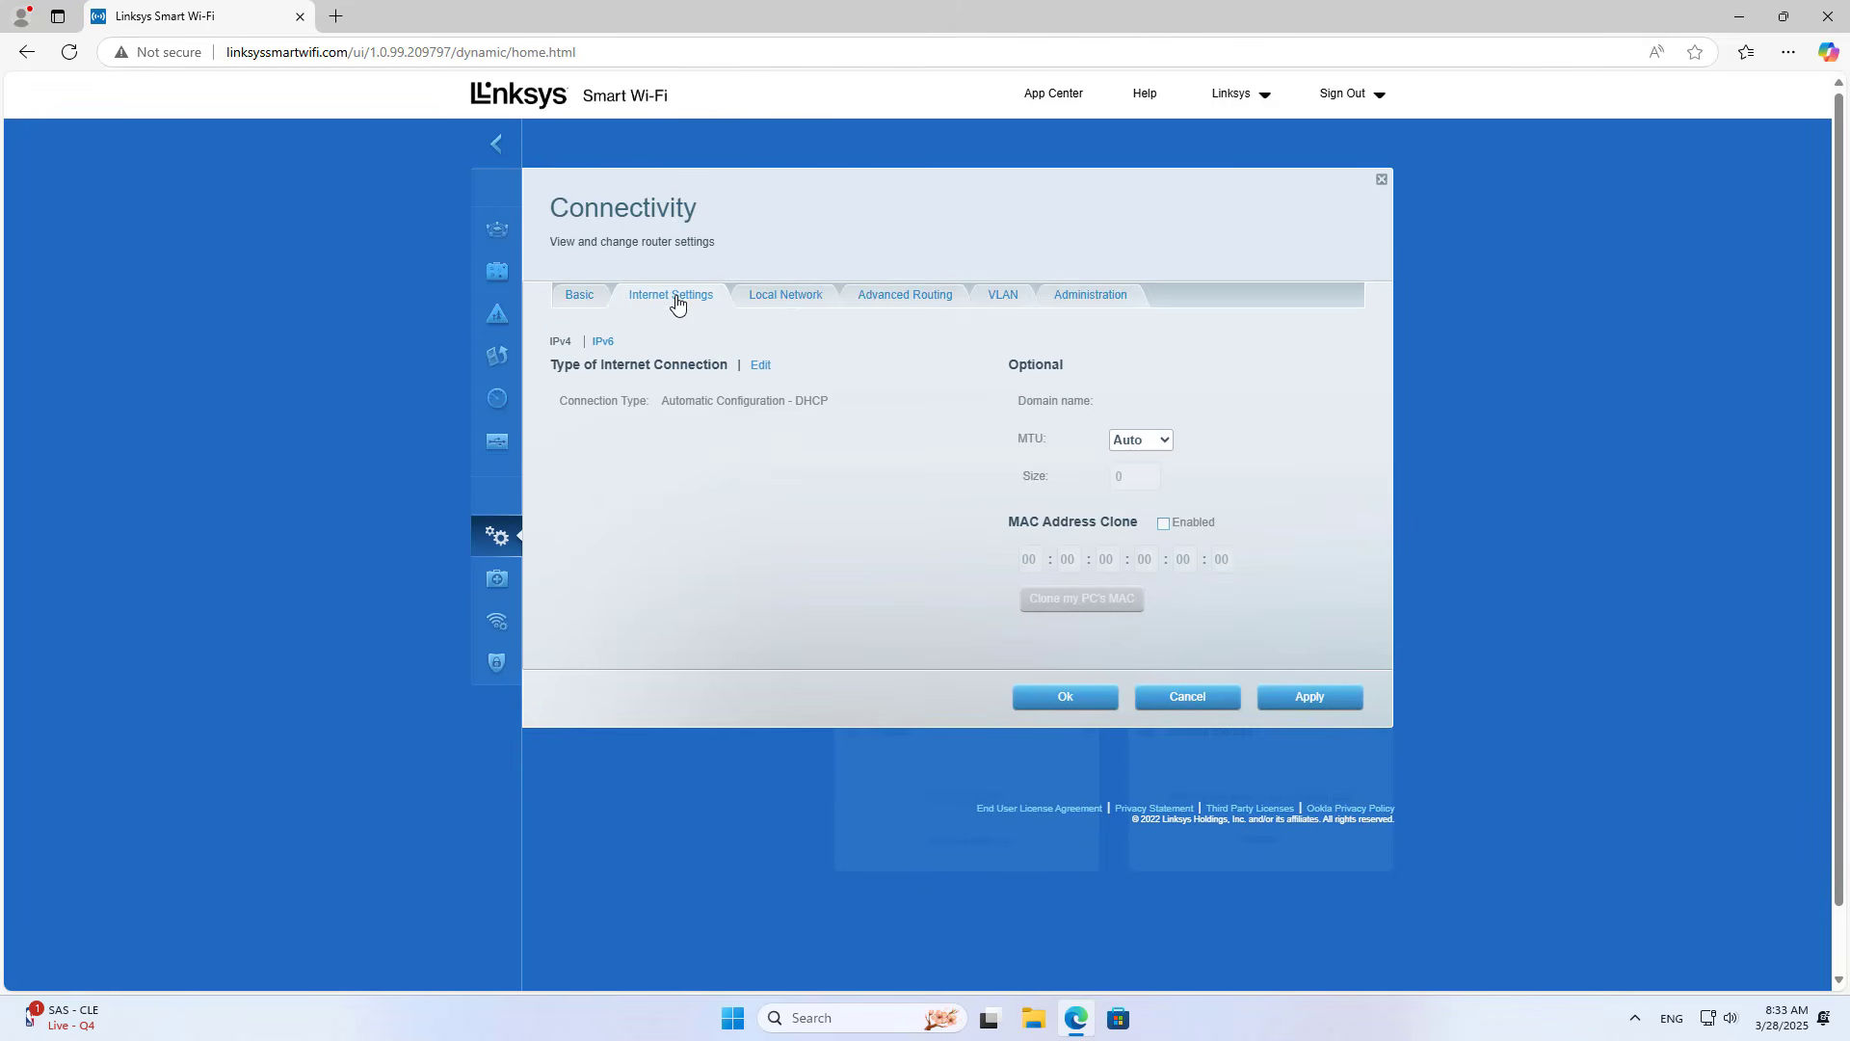
click(763, 365)
click(763, 407)
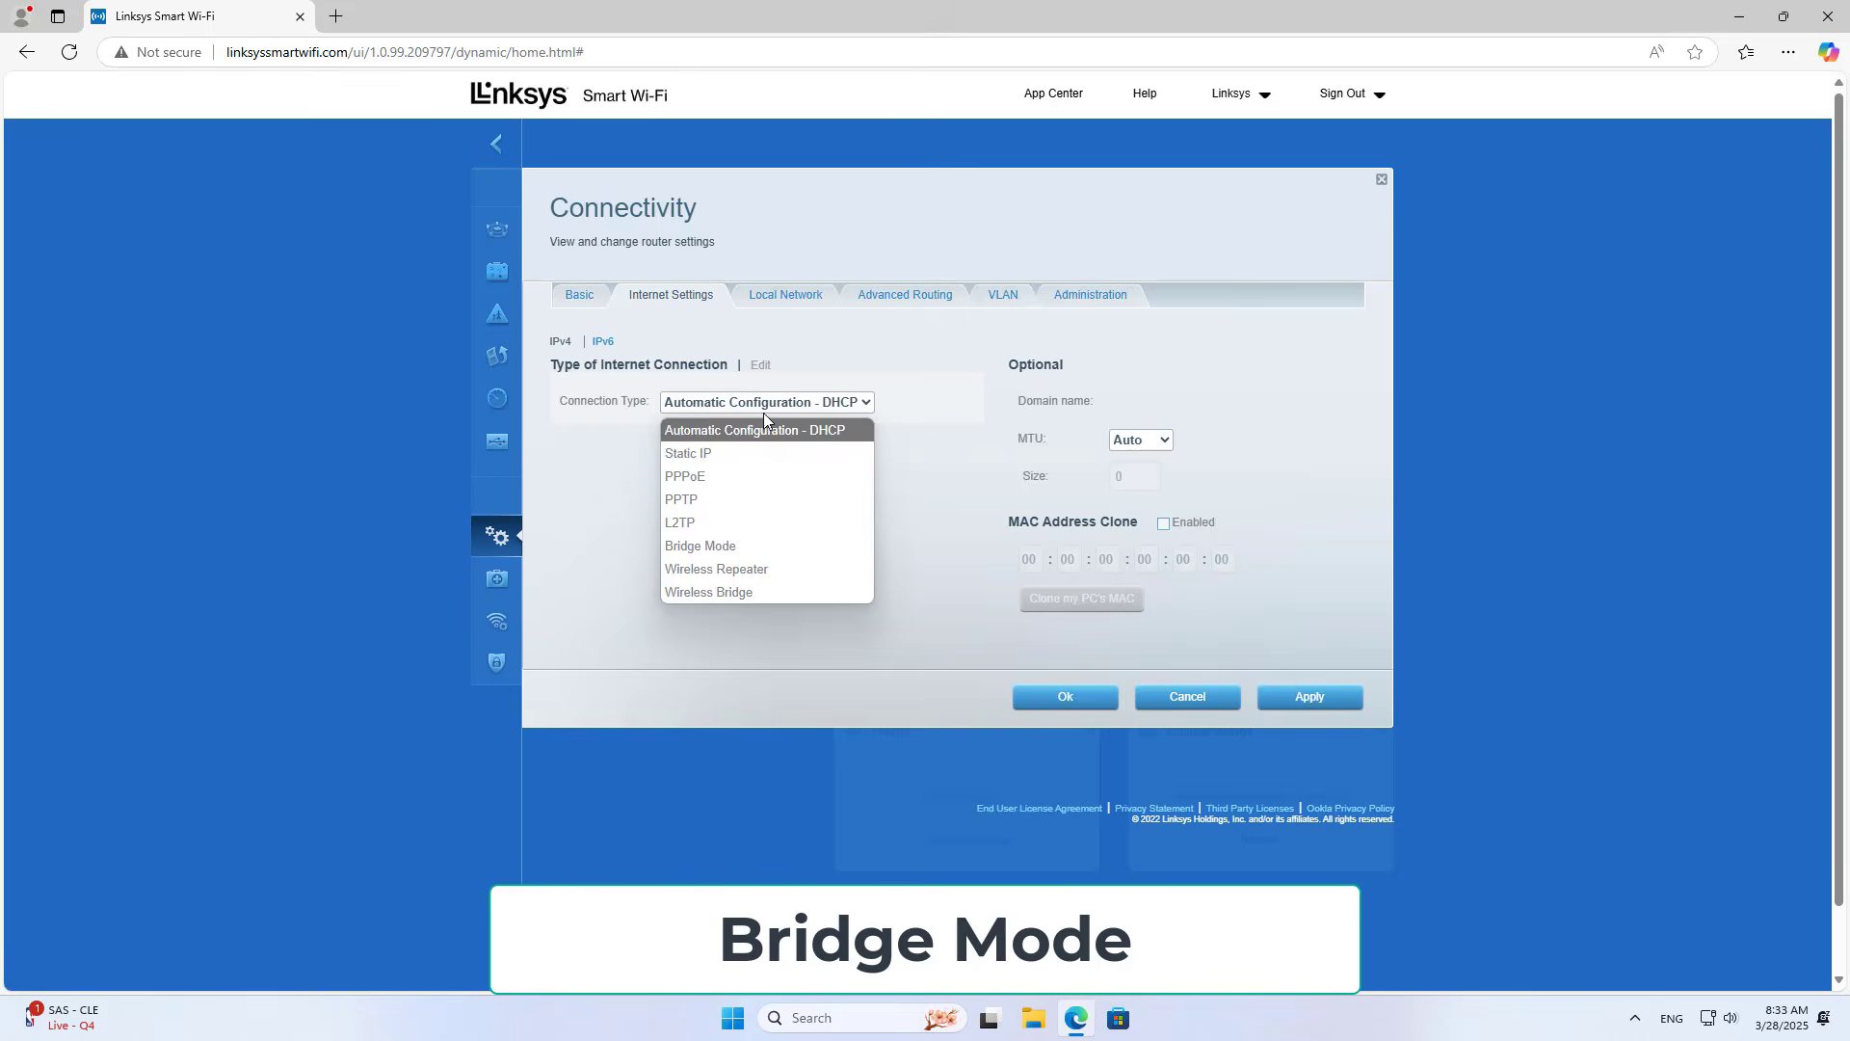
click(771, 546)
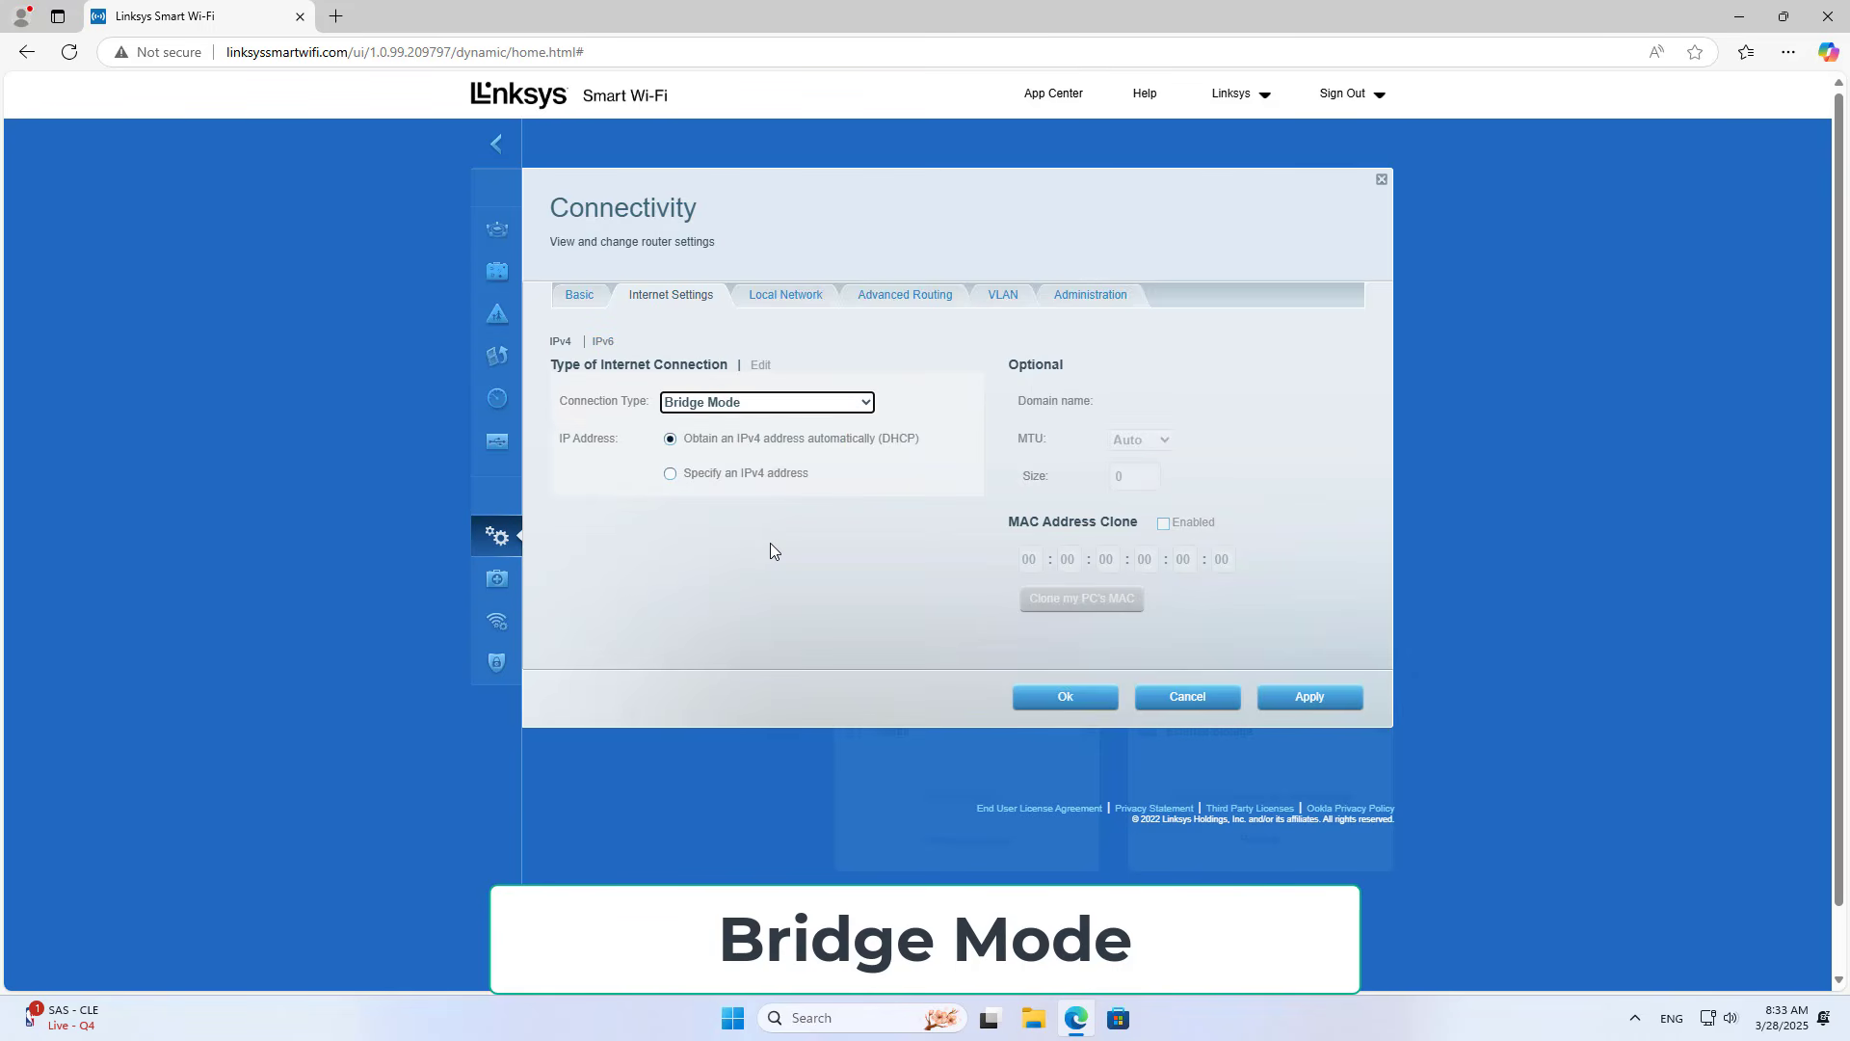
click(1342, 708)
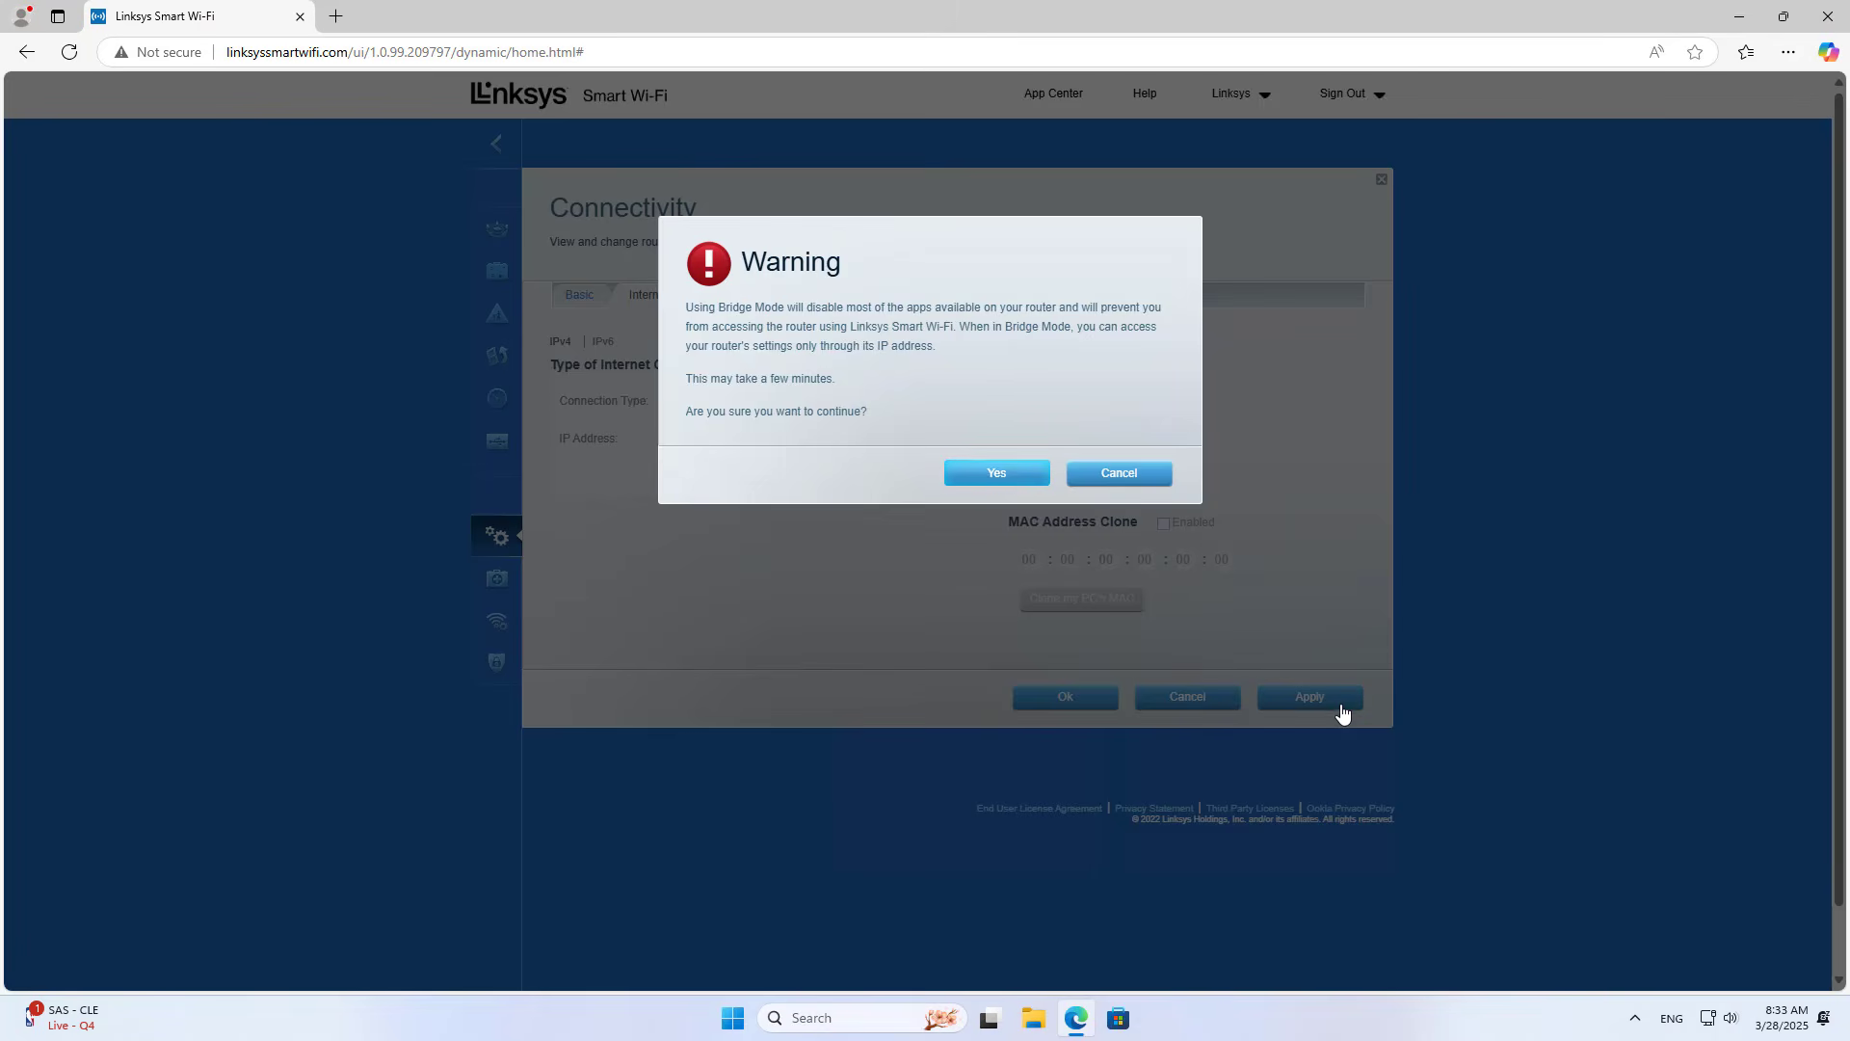
click(1002, 481)
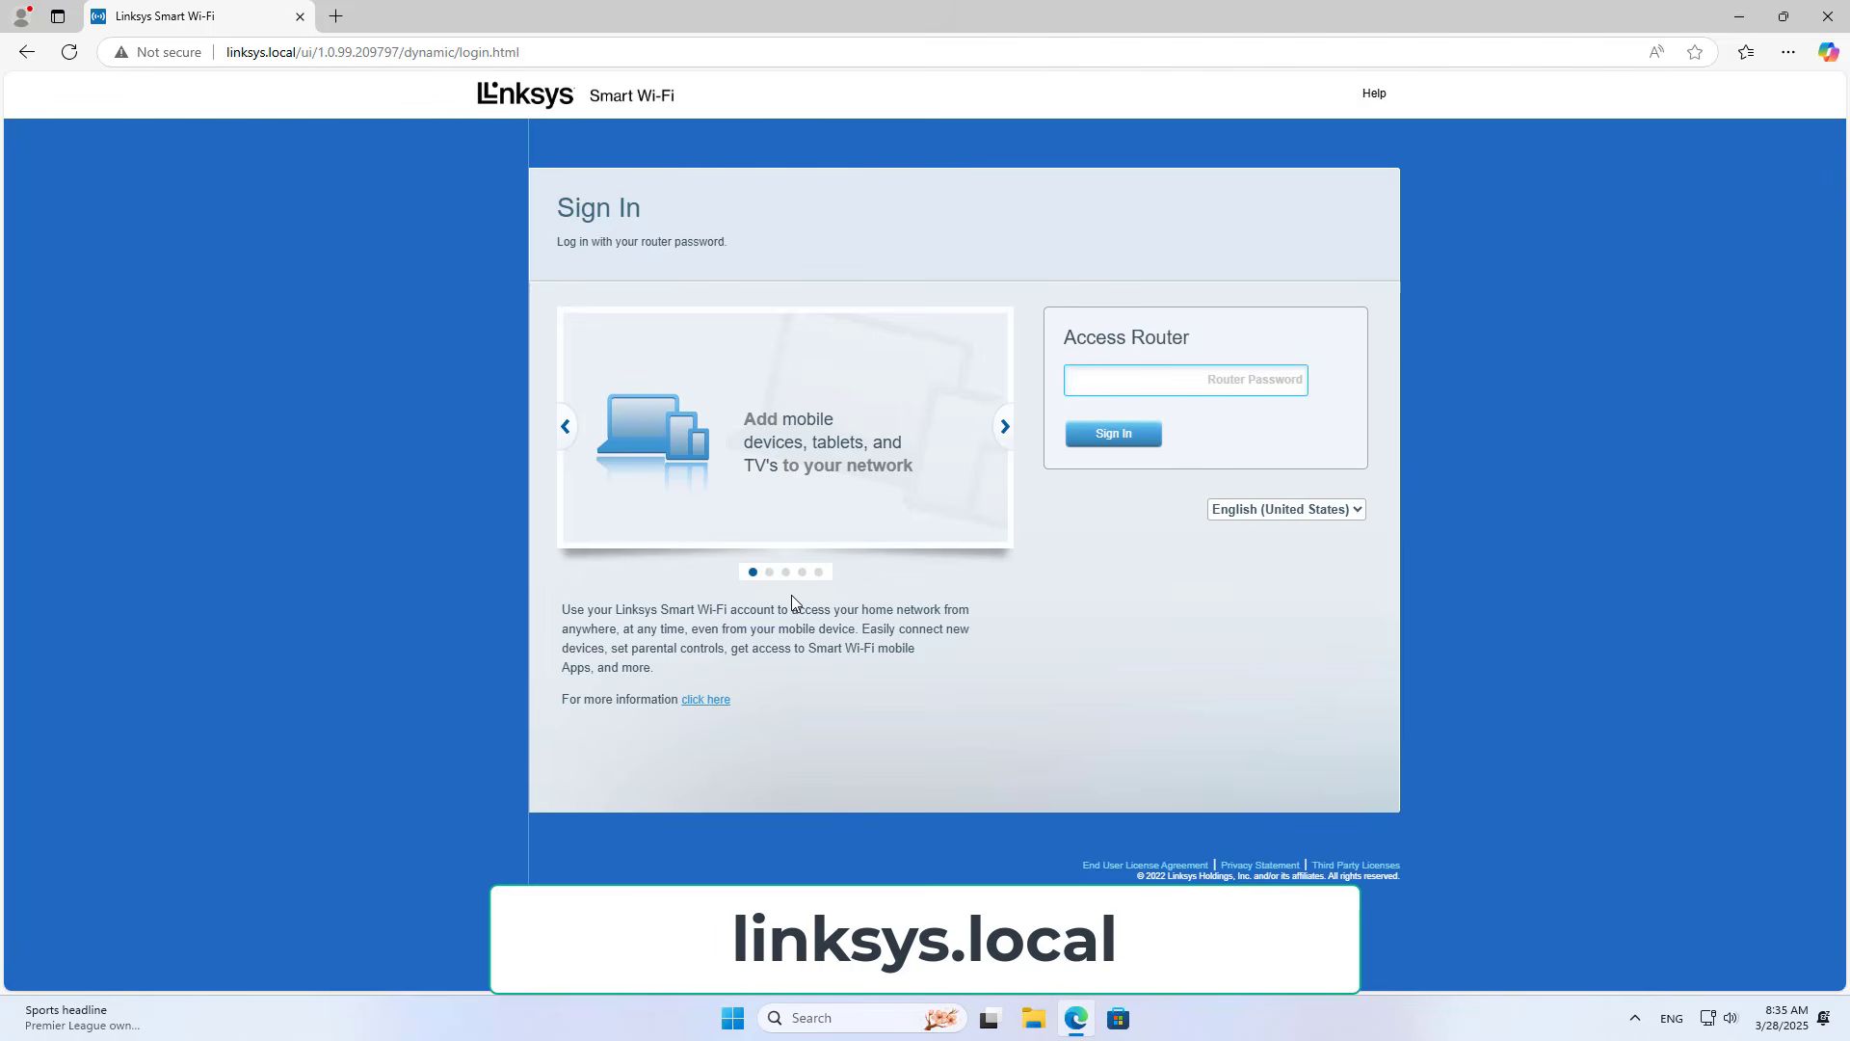
Step: Sign in at linksys.local with the router password and choose never to save it
click(298, 51)
drag(298, 51, 225, 52)
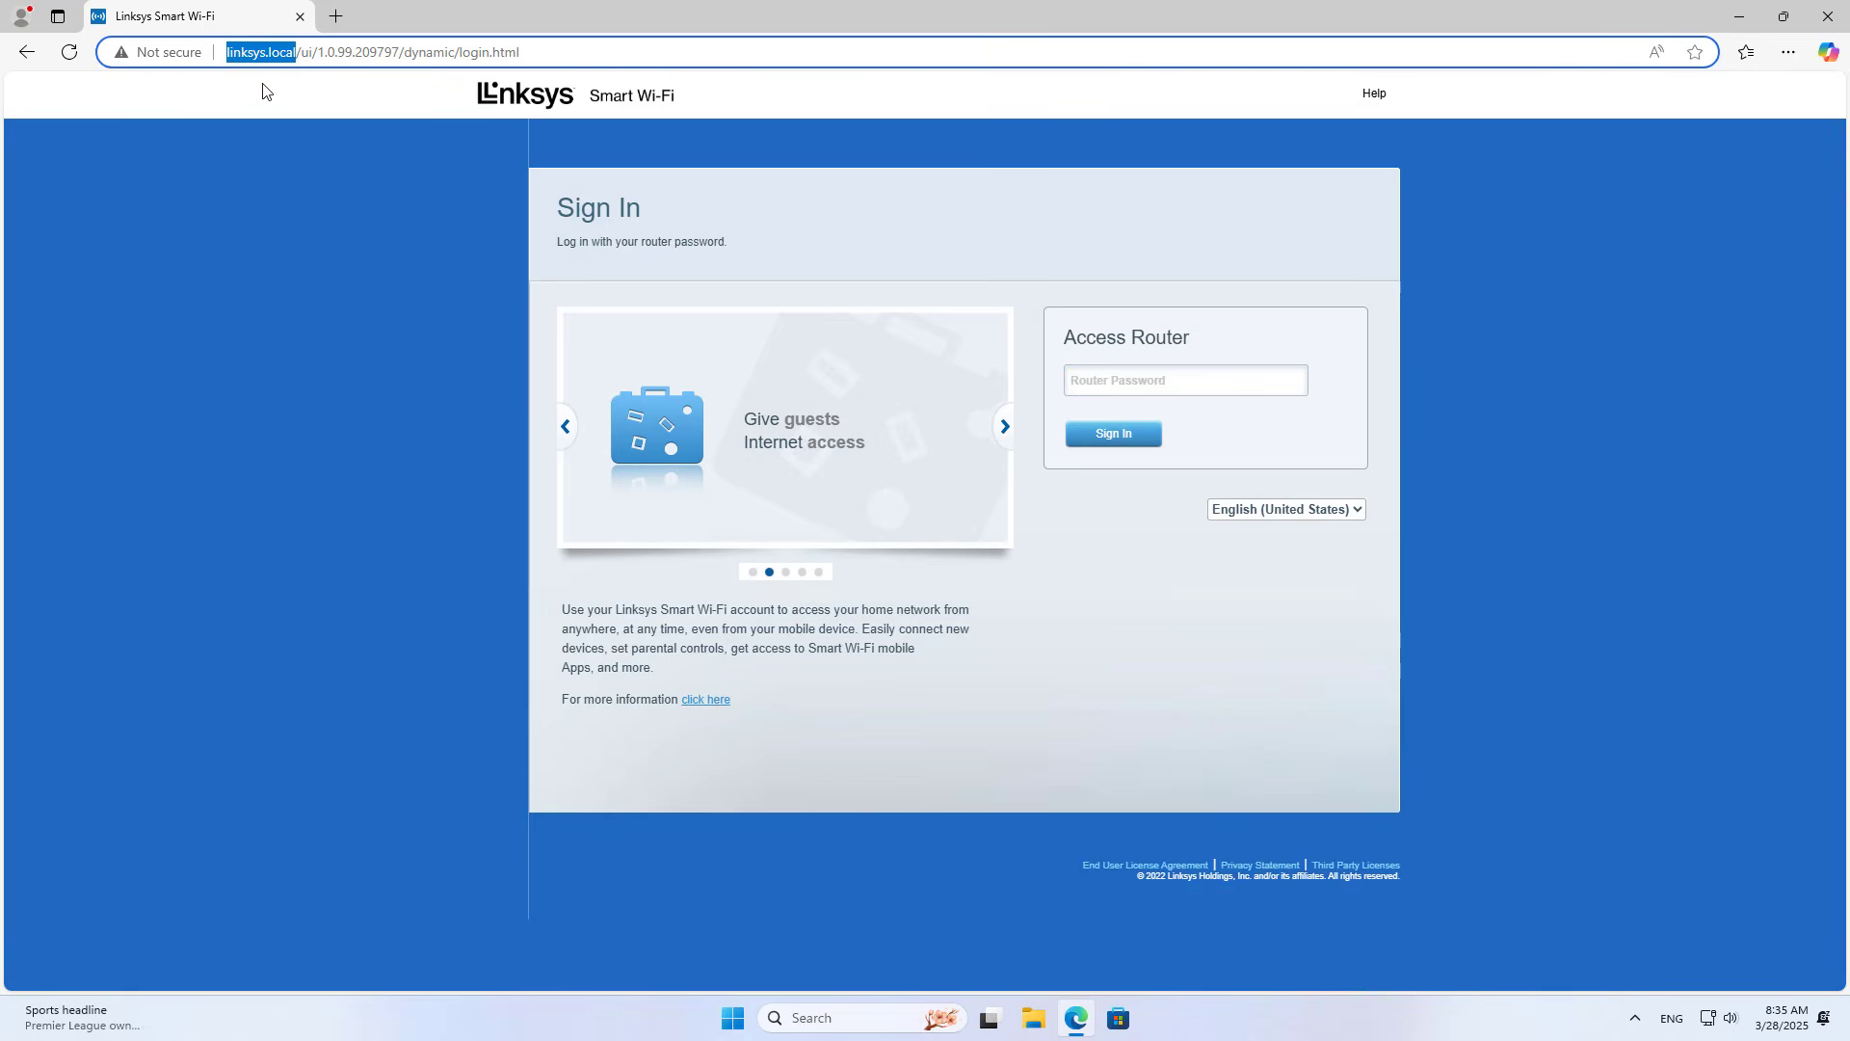
click(1124, 377)
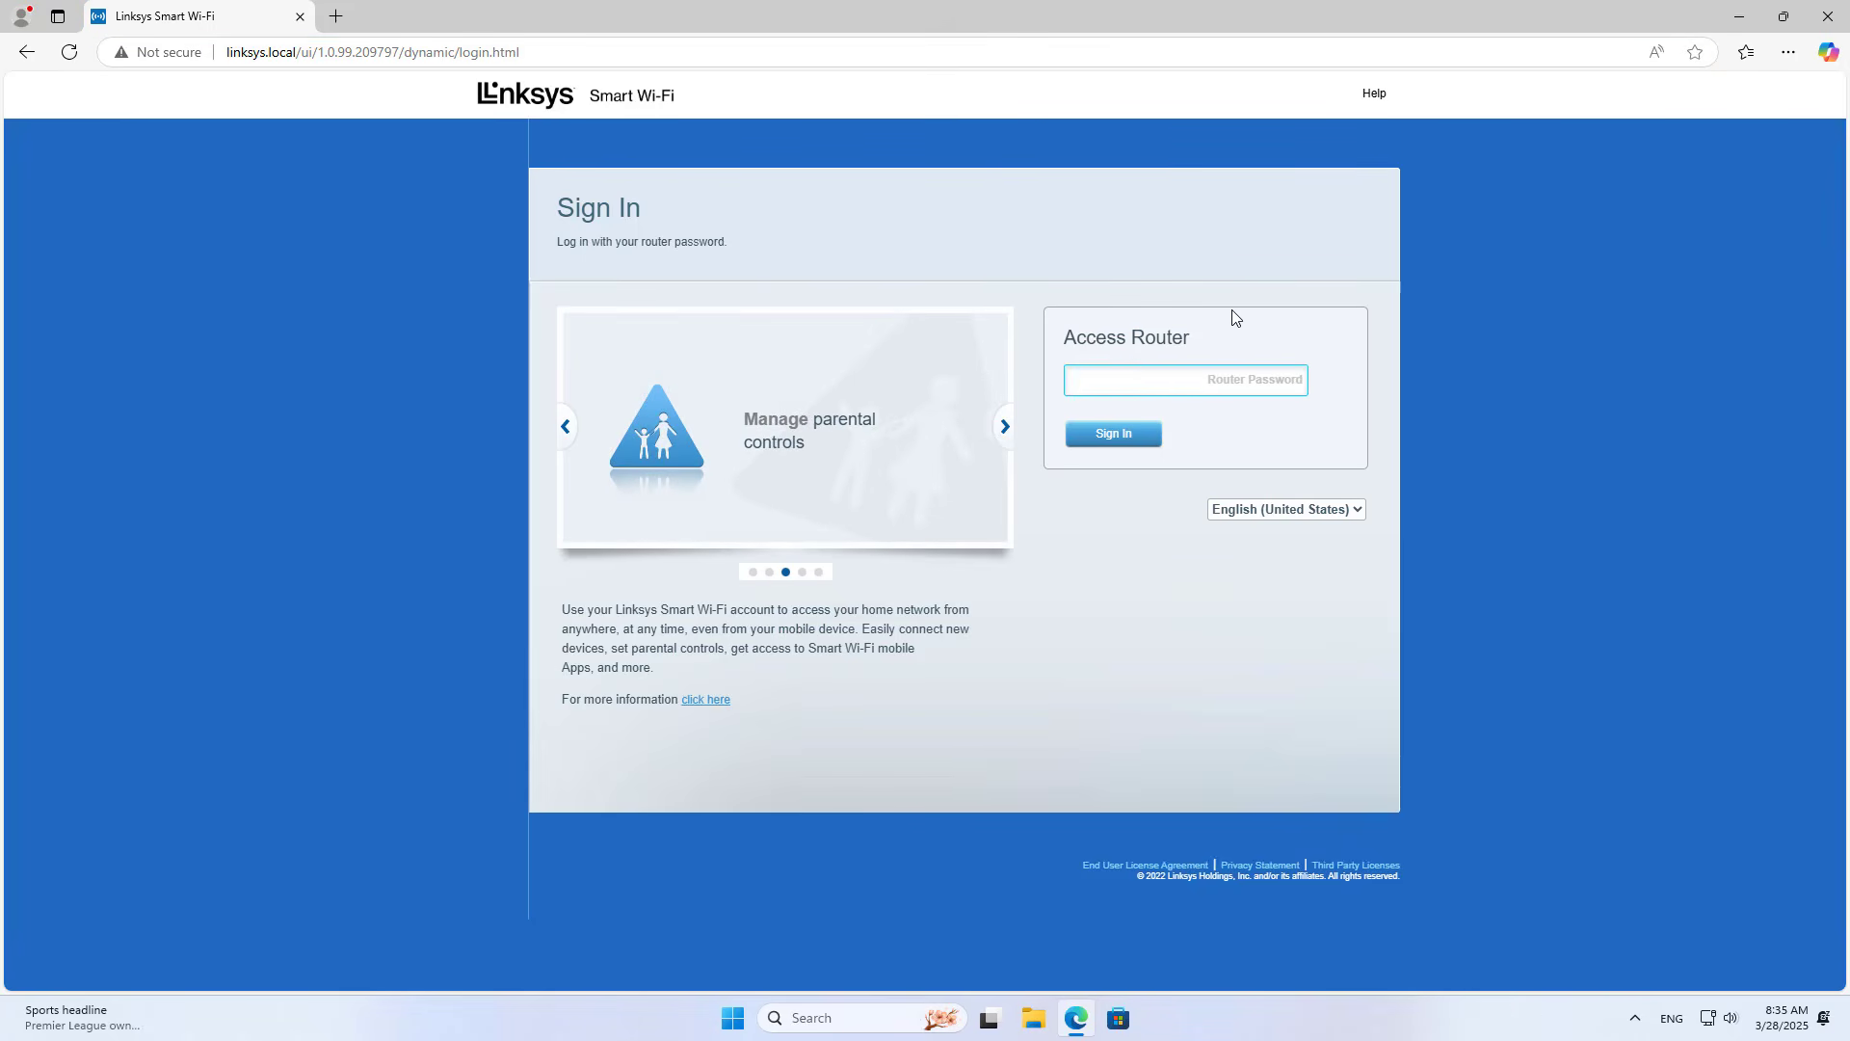
text(••••)
key(Return)
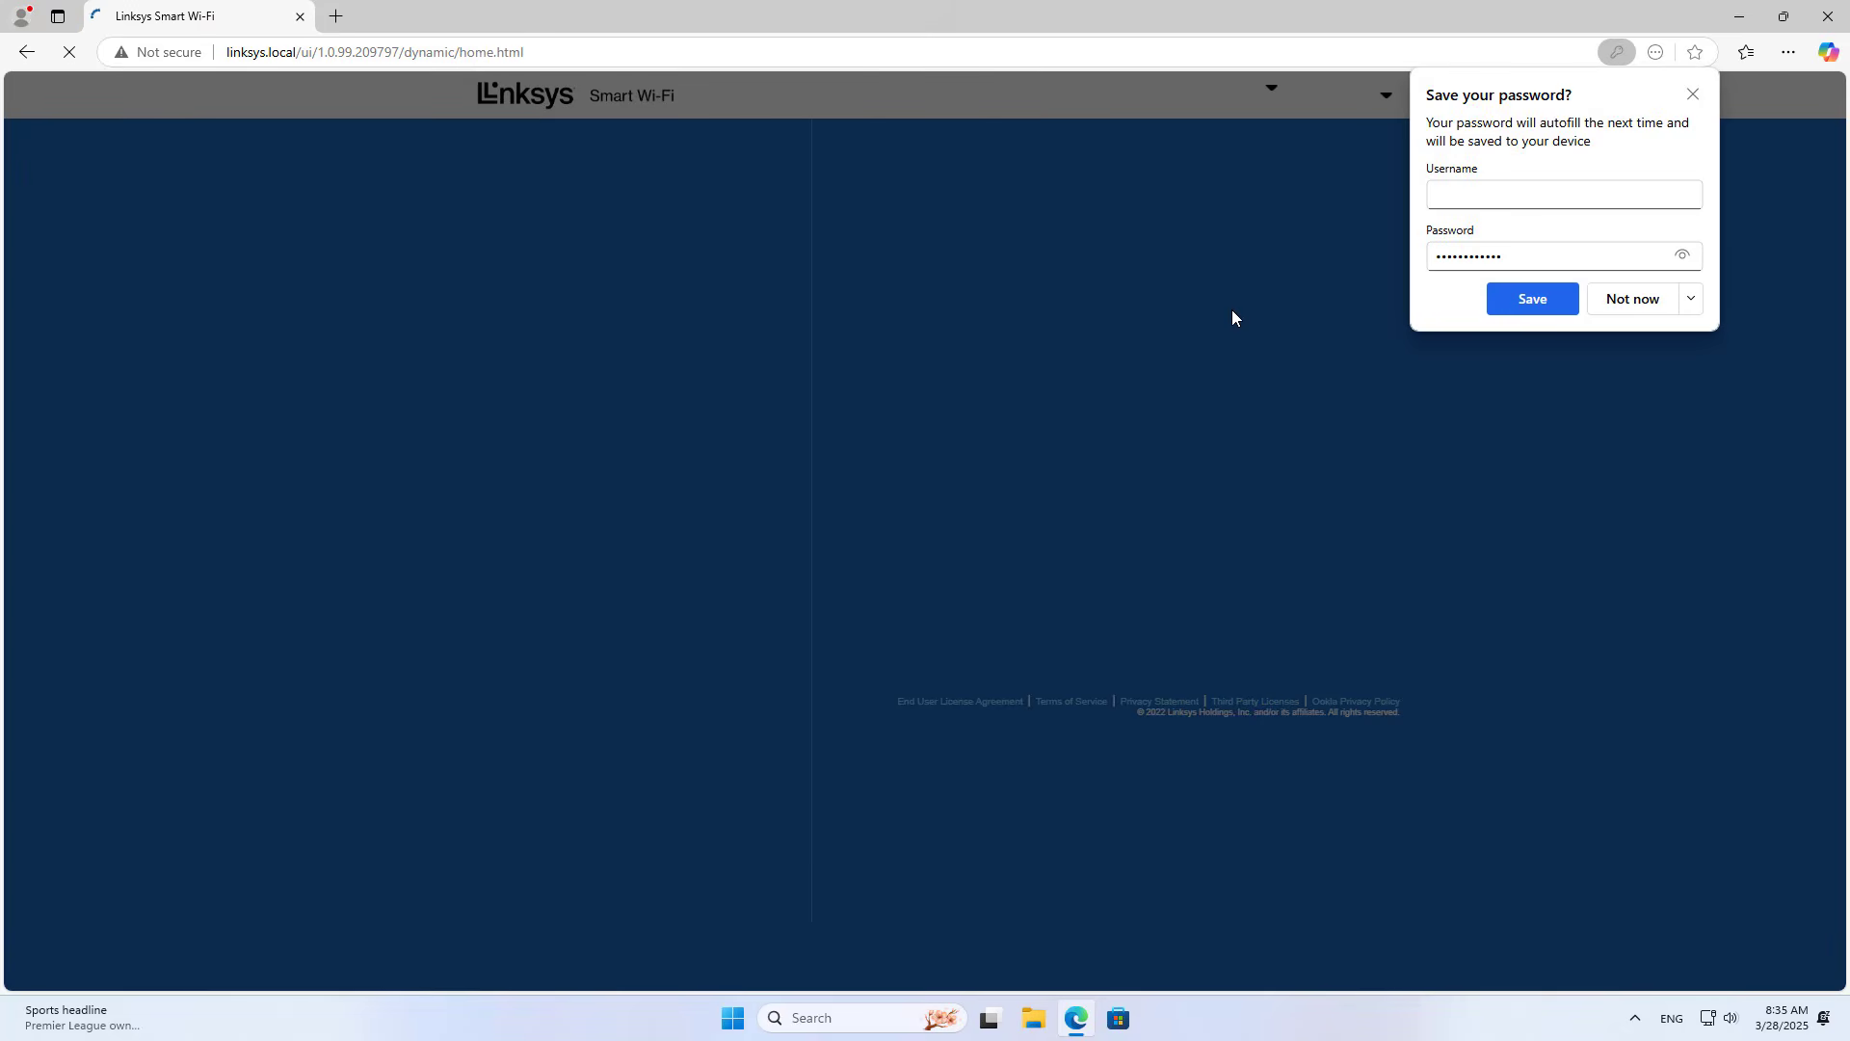
click(1691, 299)
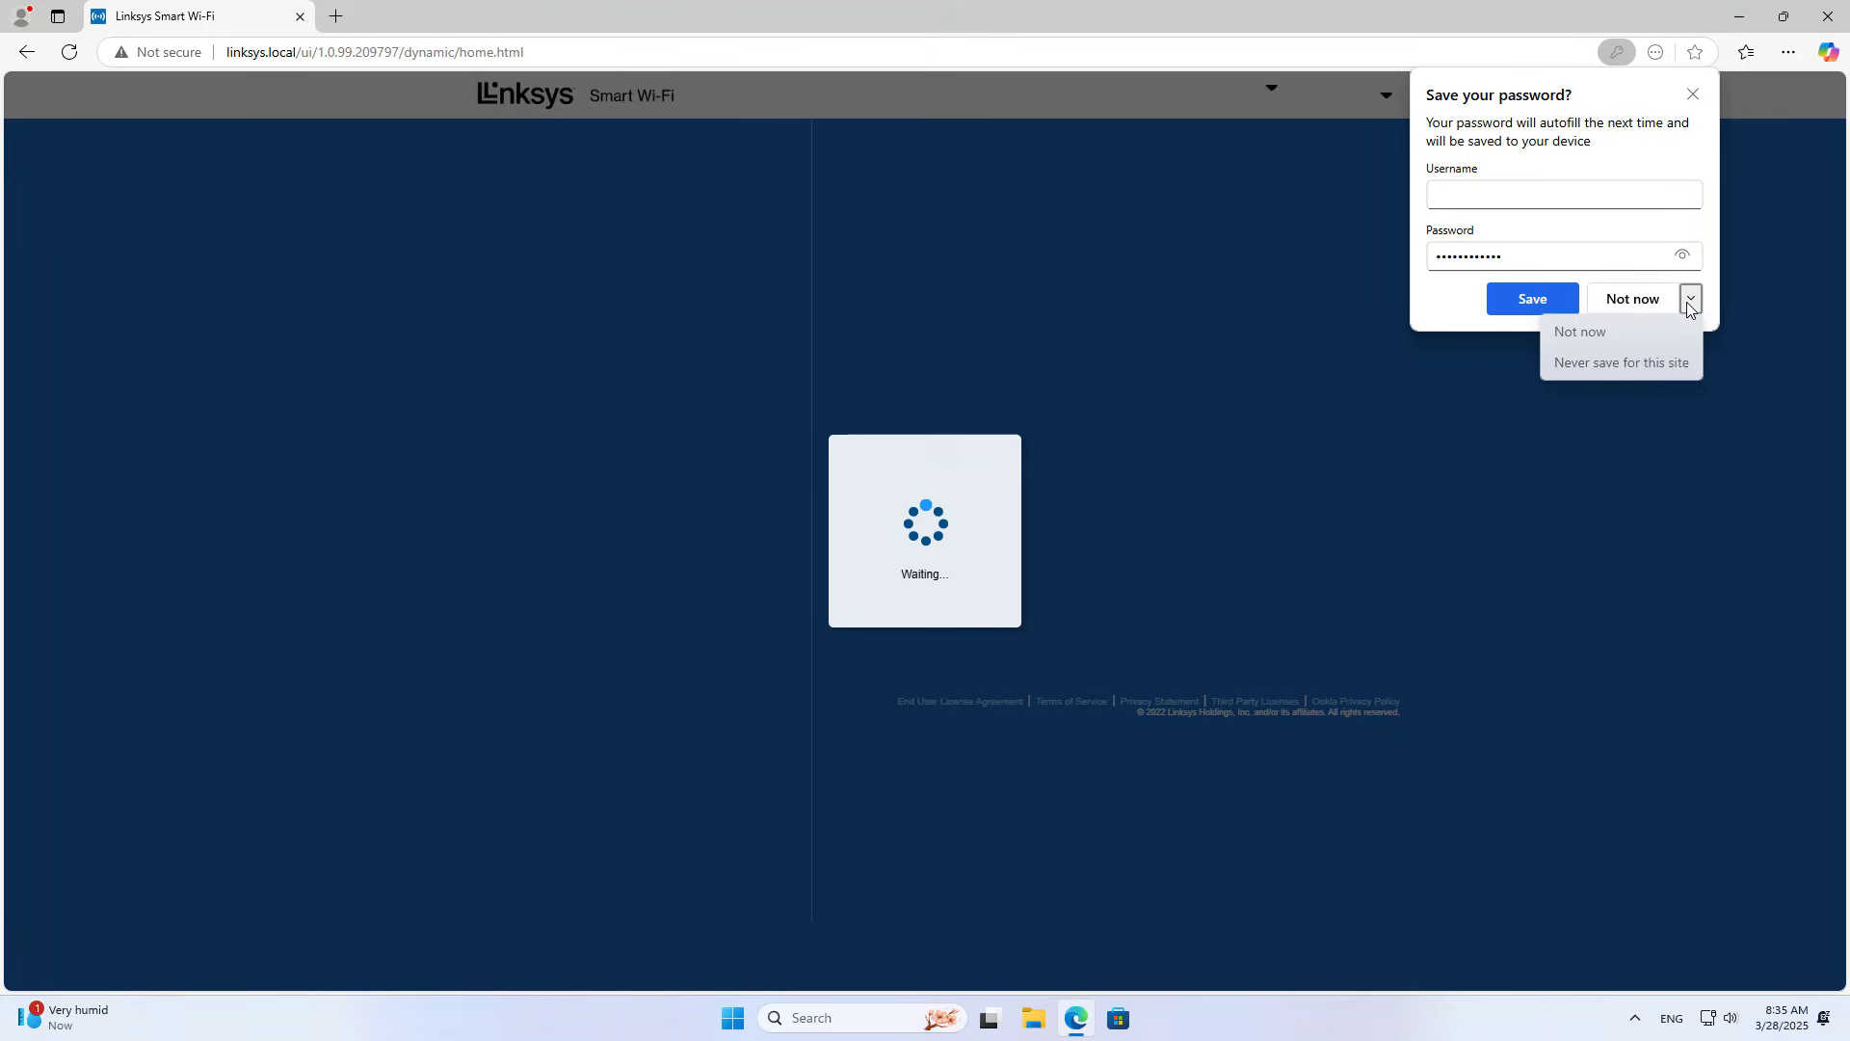
click(1650, 365)
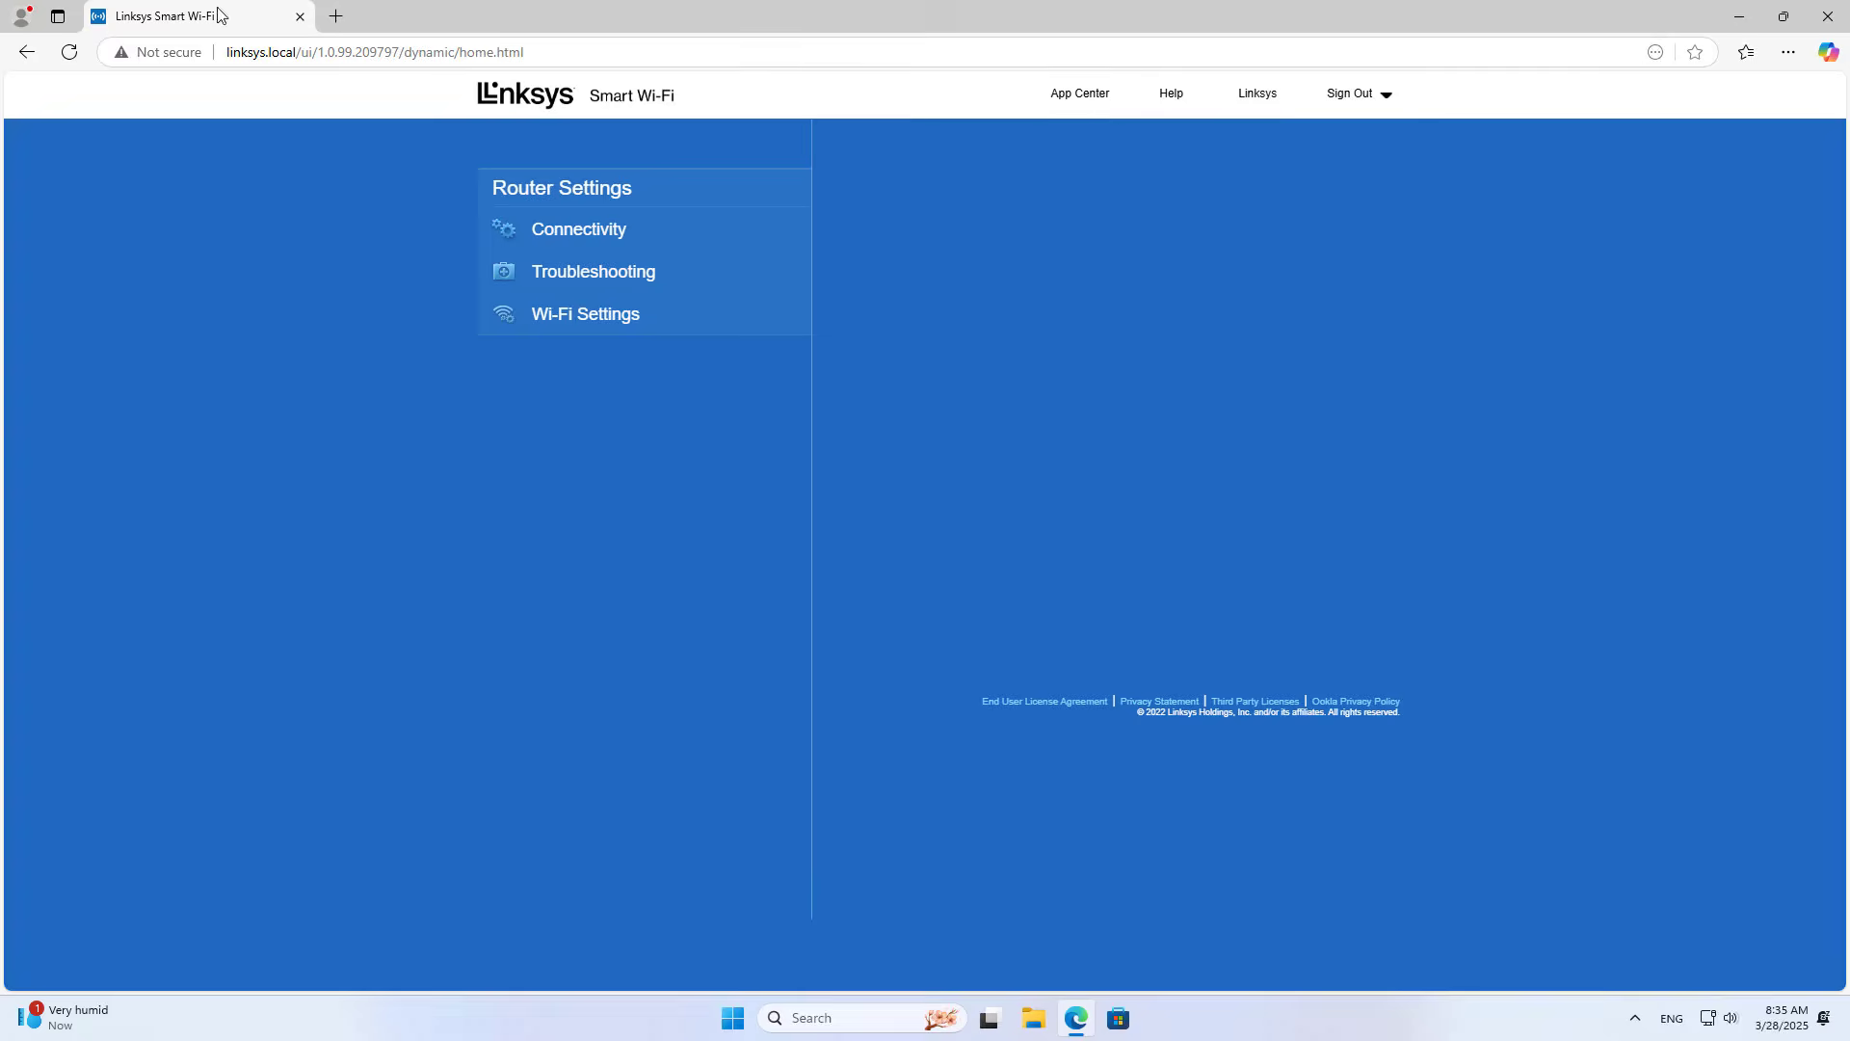
Step: Open Connectivity, start editing the Wi-Fi name and password, then cancel without saving
drag(264, 50, 219, 56)
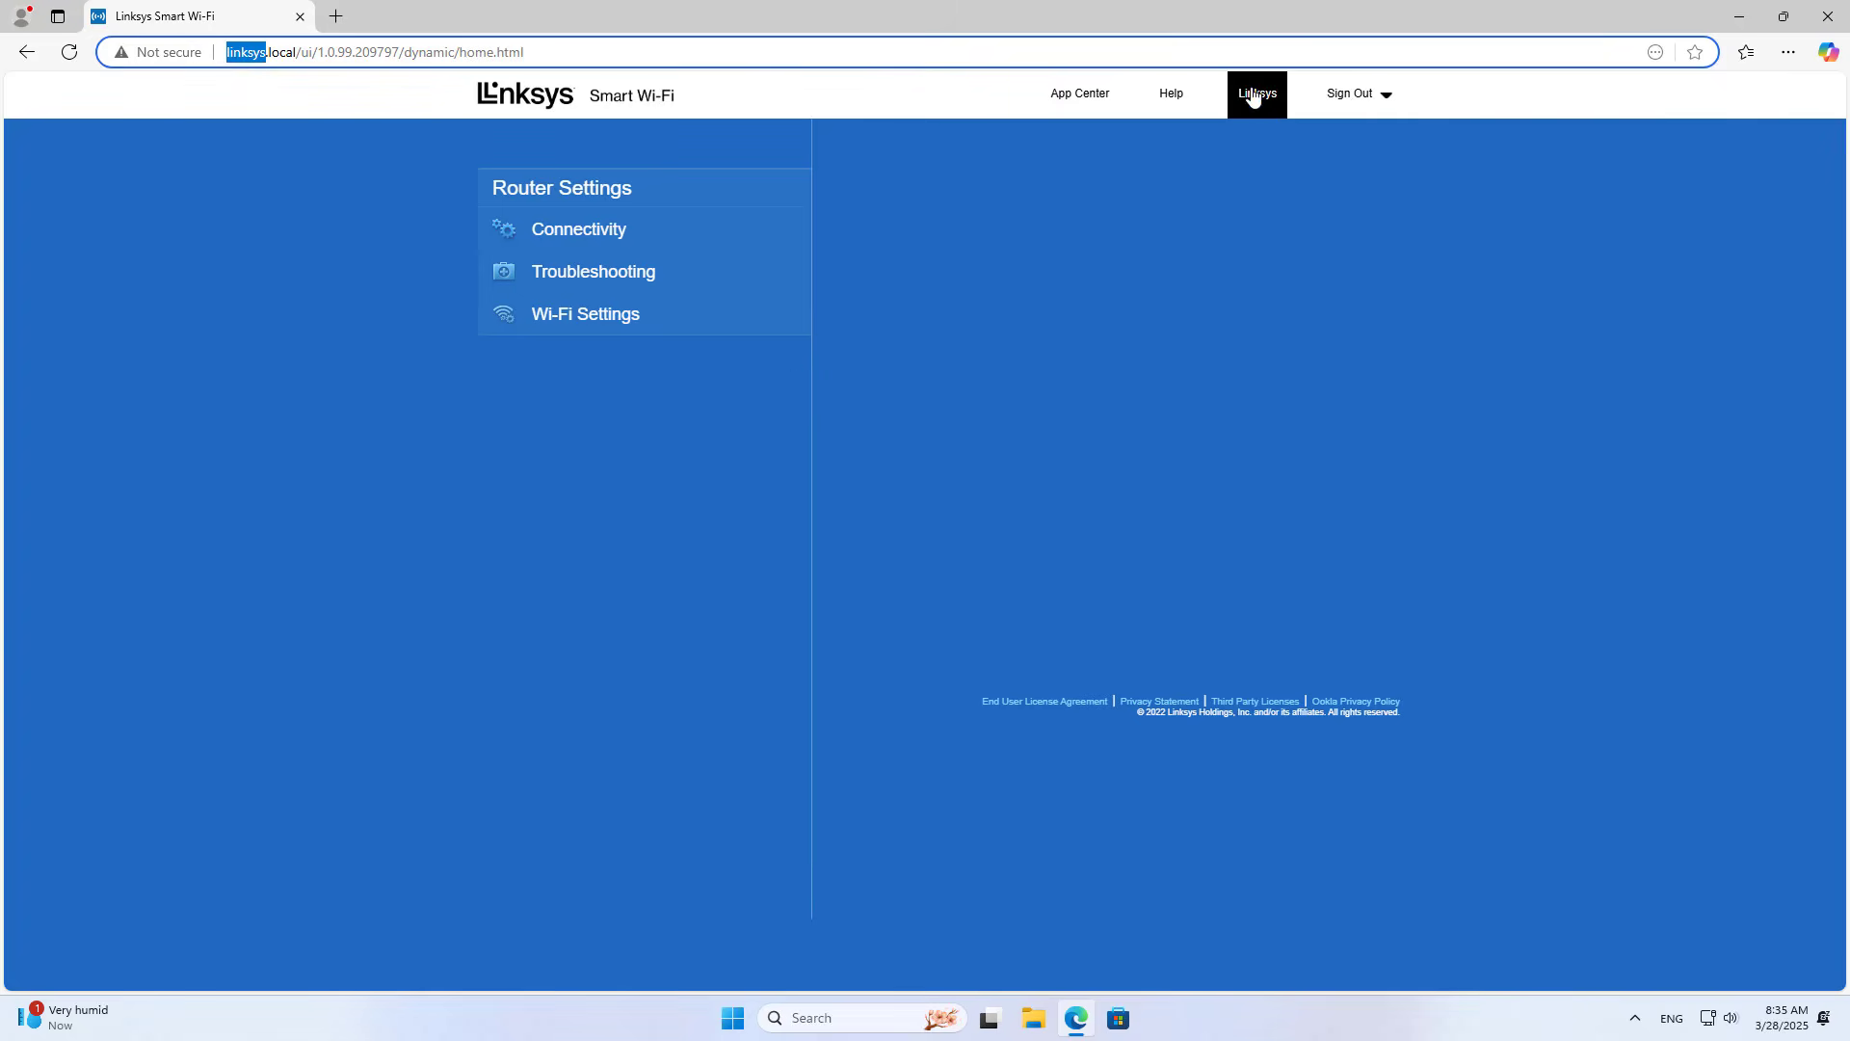
click(712, 407)
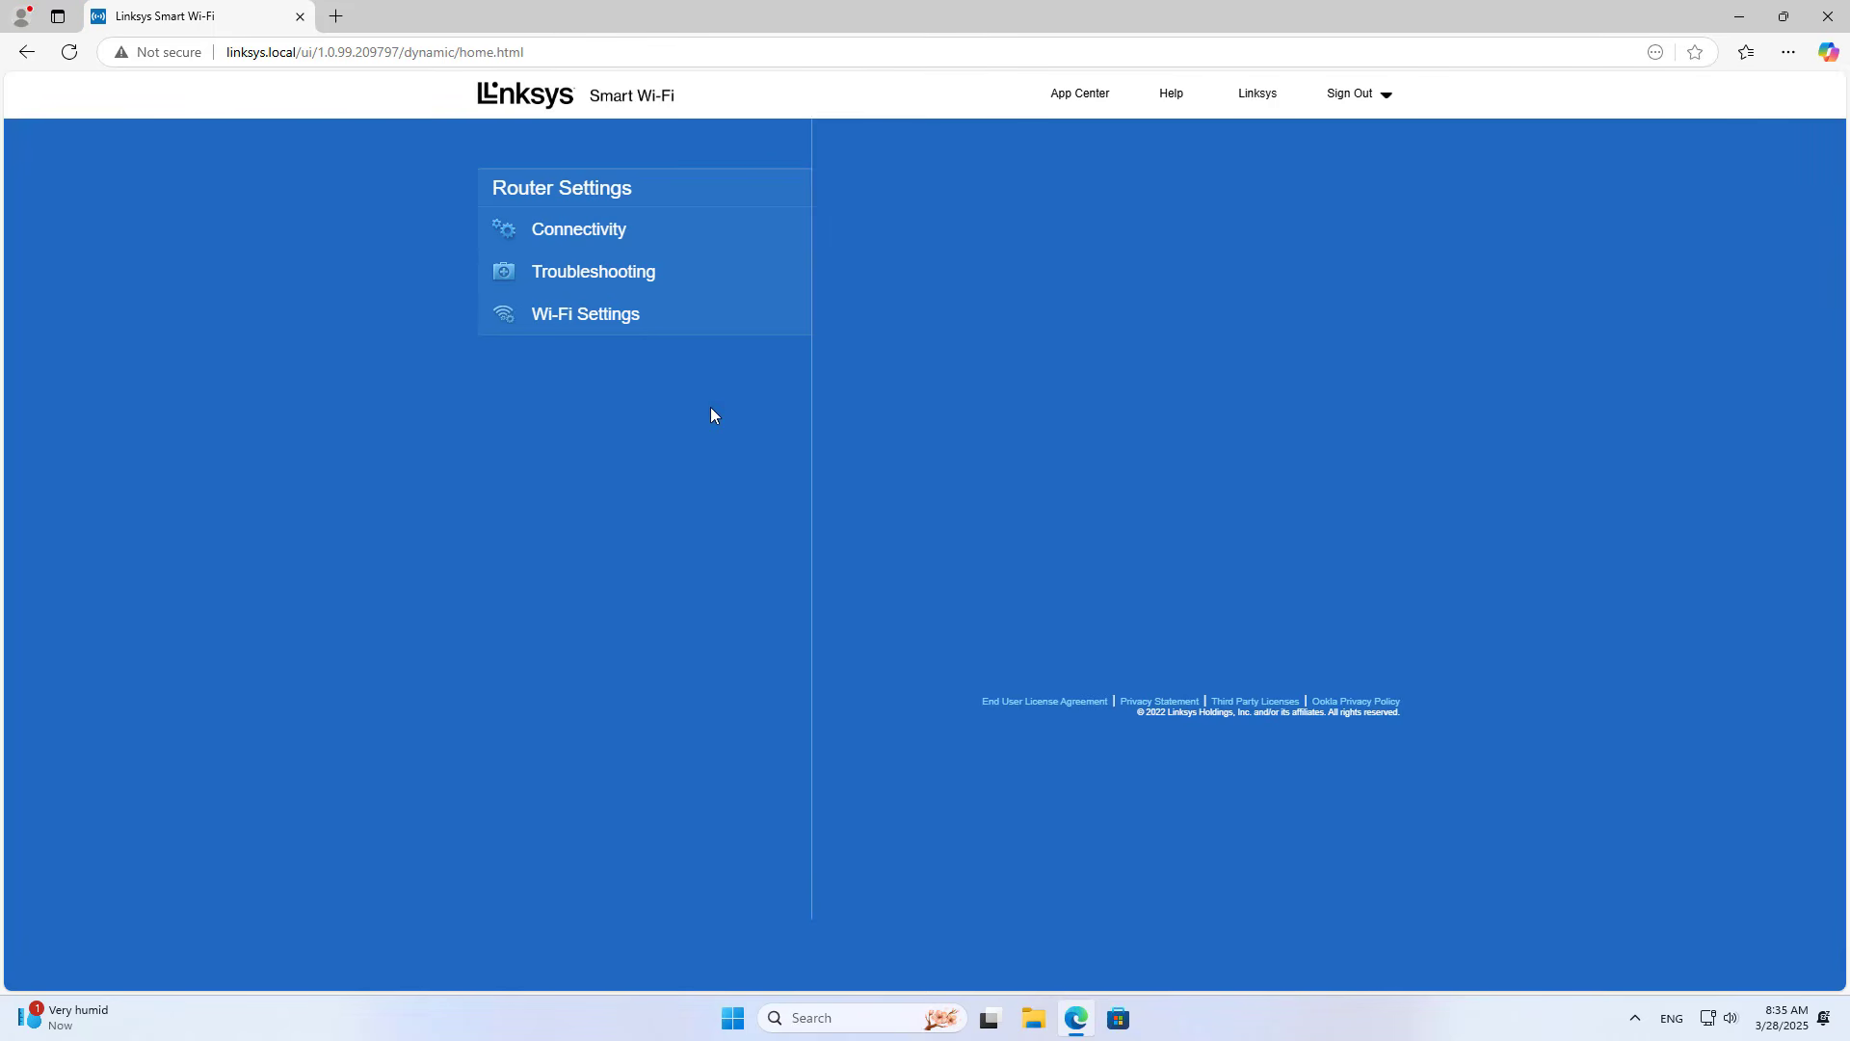
click(576, 240)
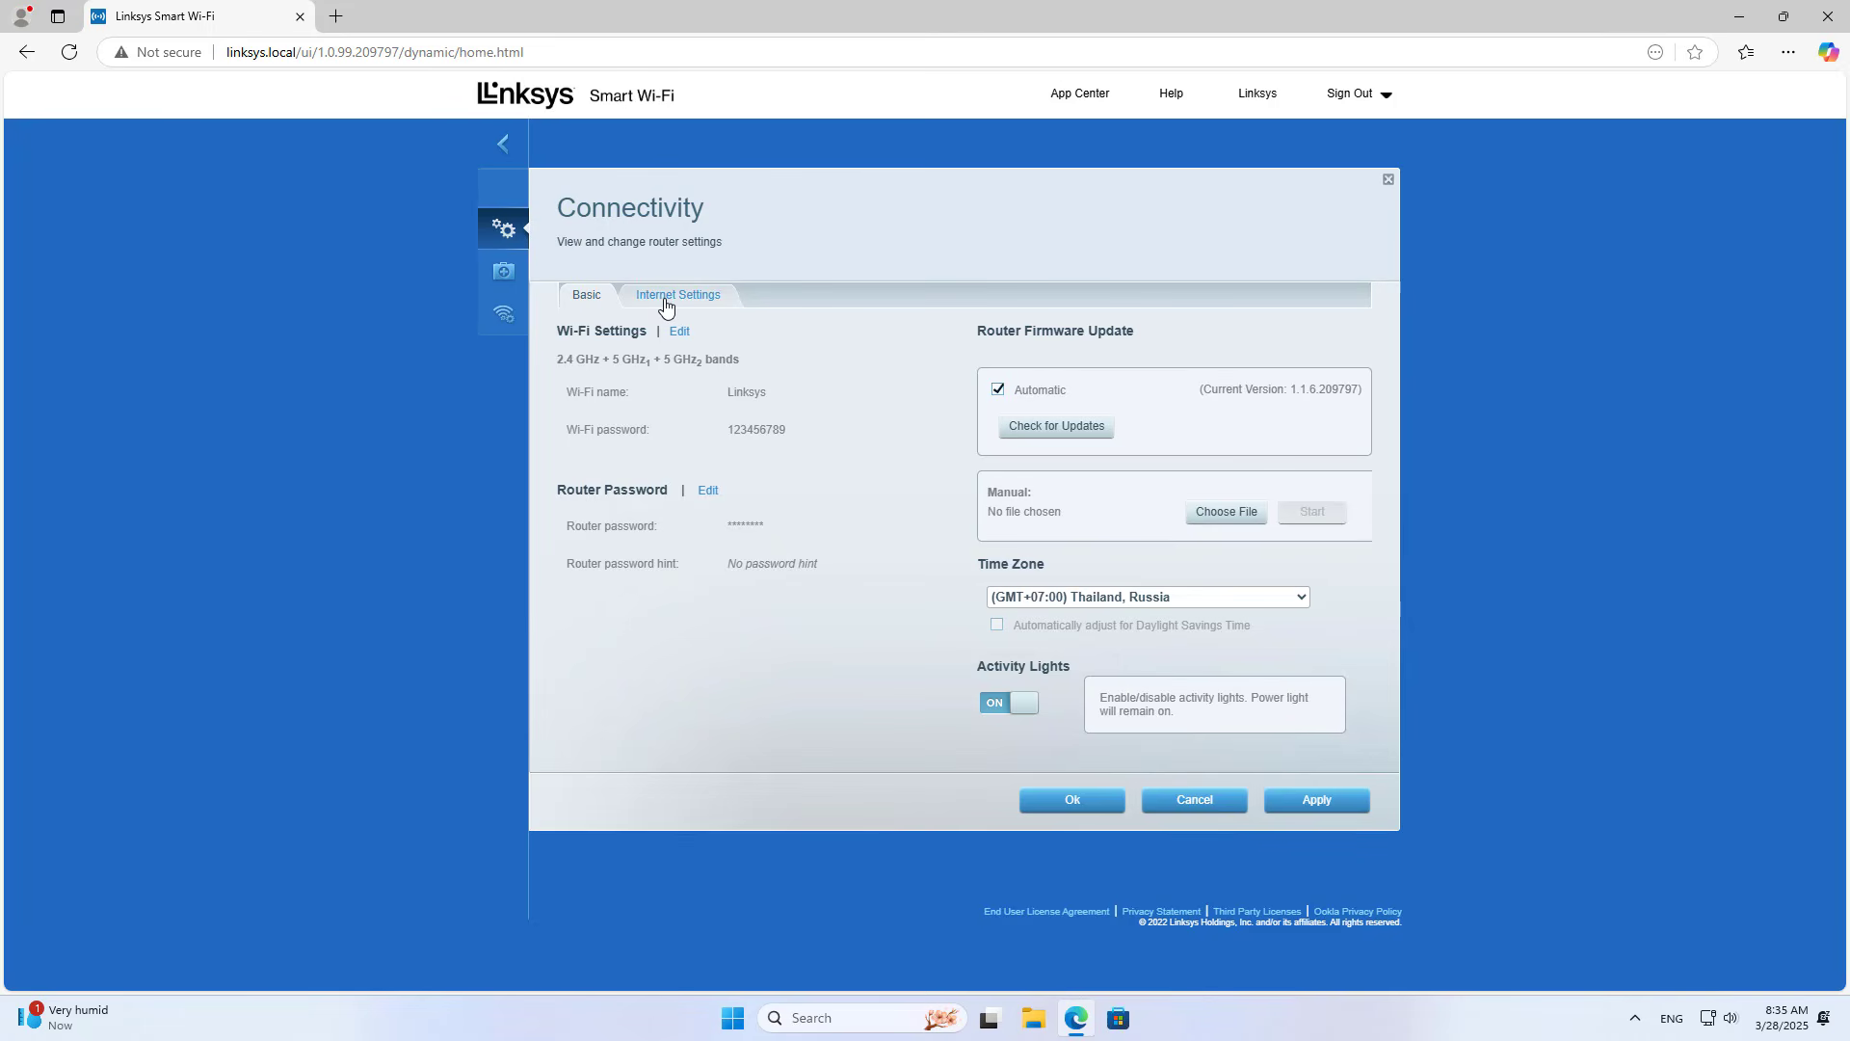
click(679, 332)
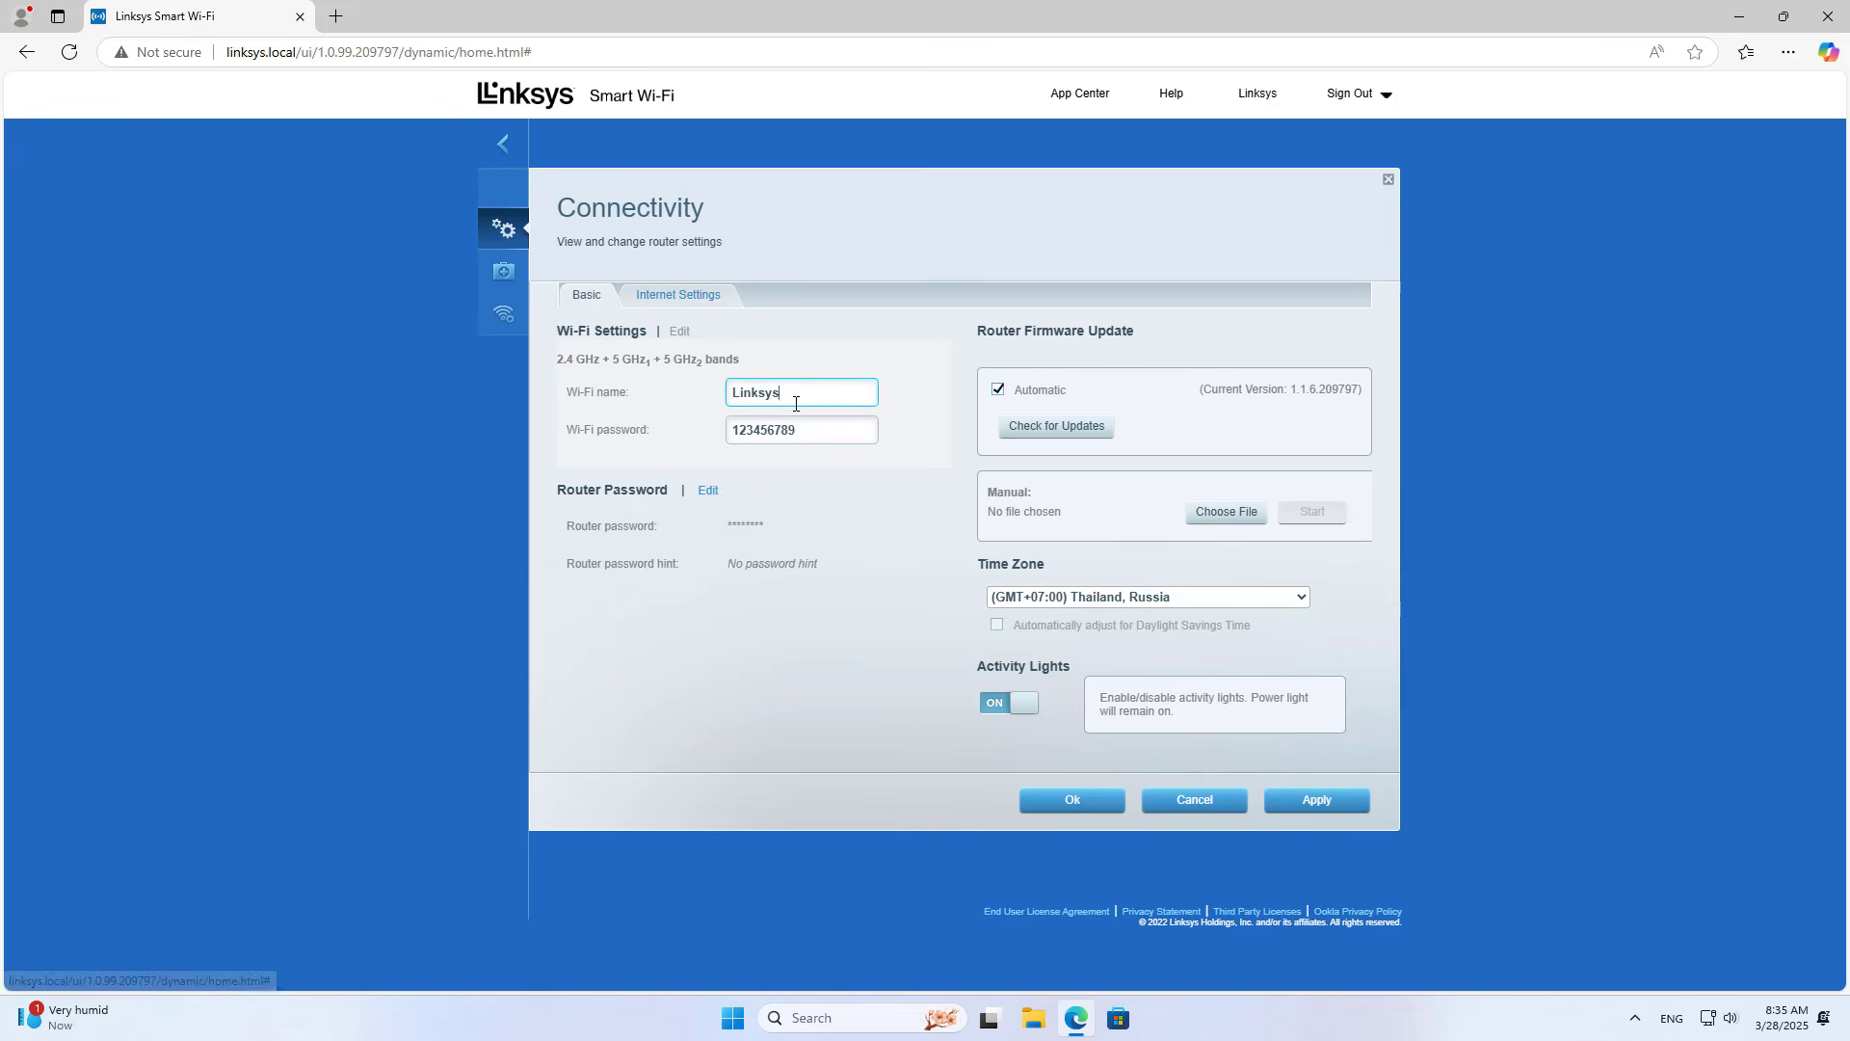
click(812, 431)
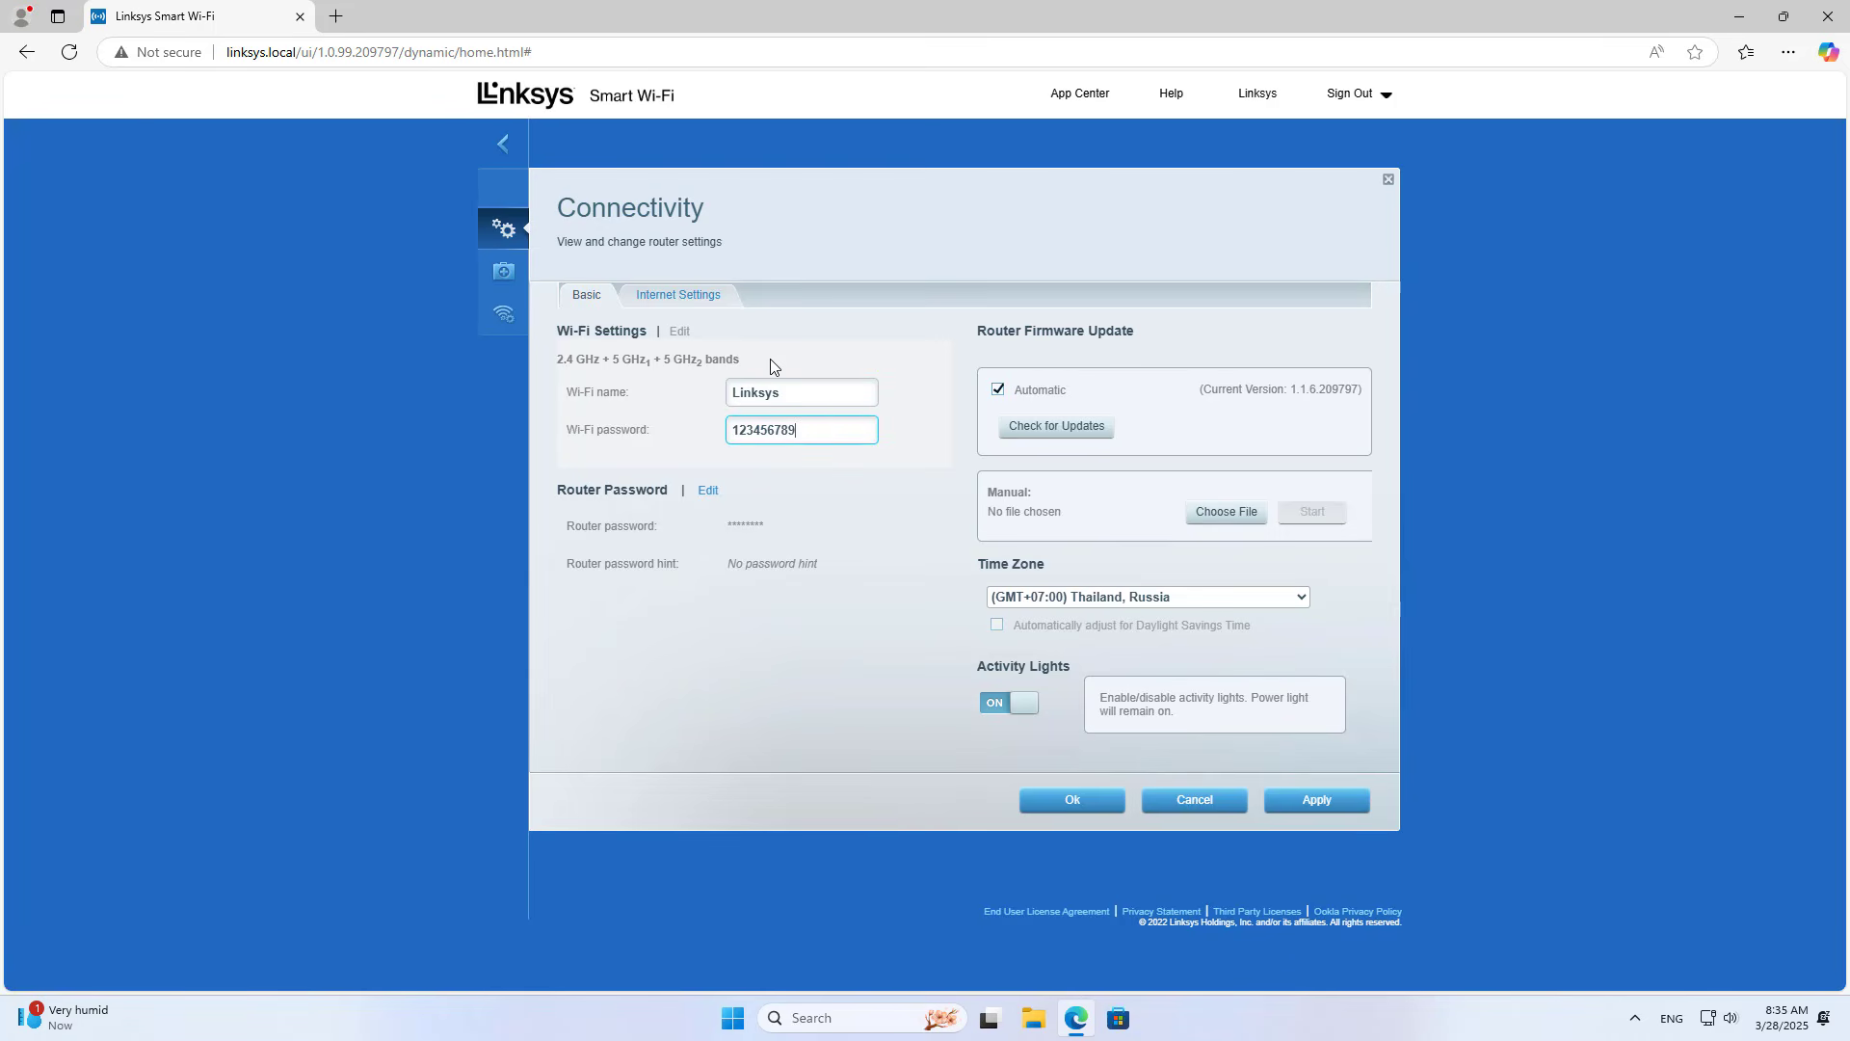
click(1198, 806)
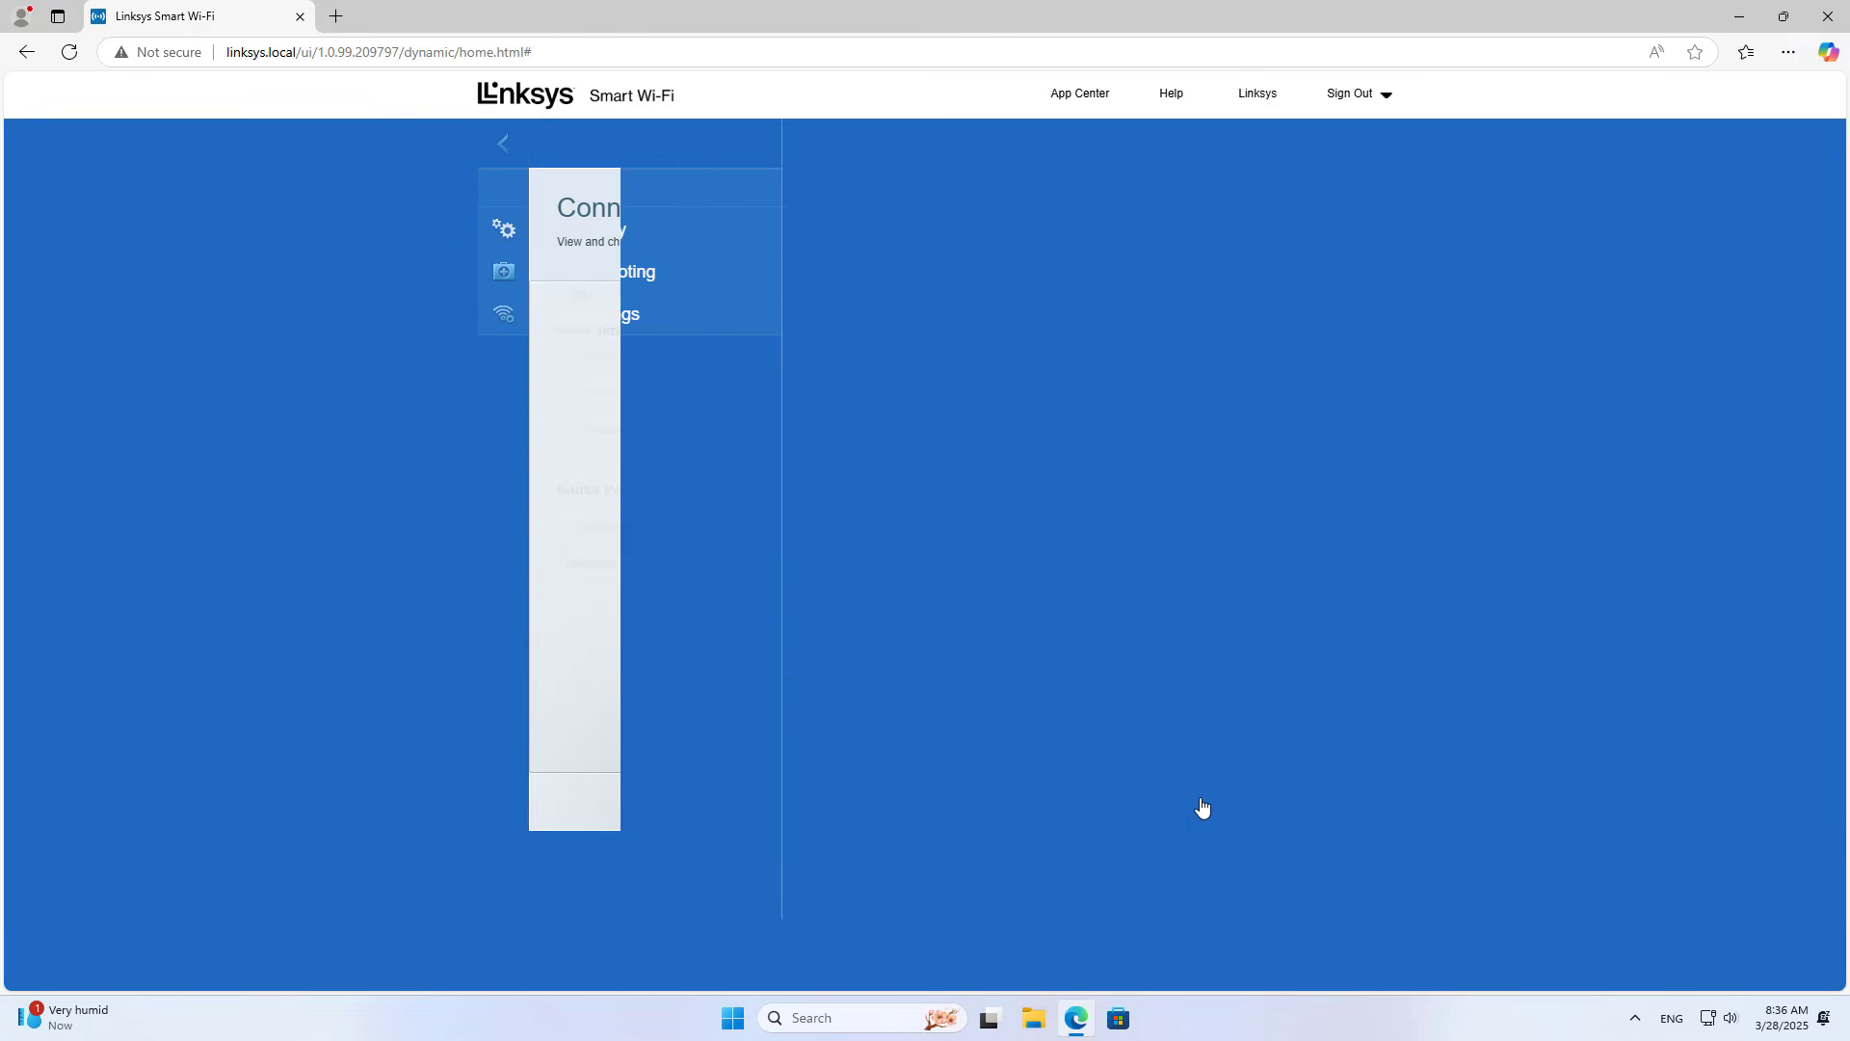
click(624, 292)
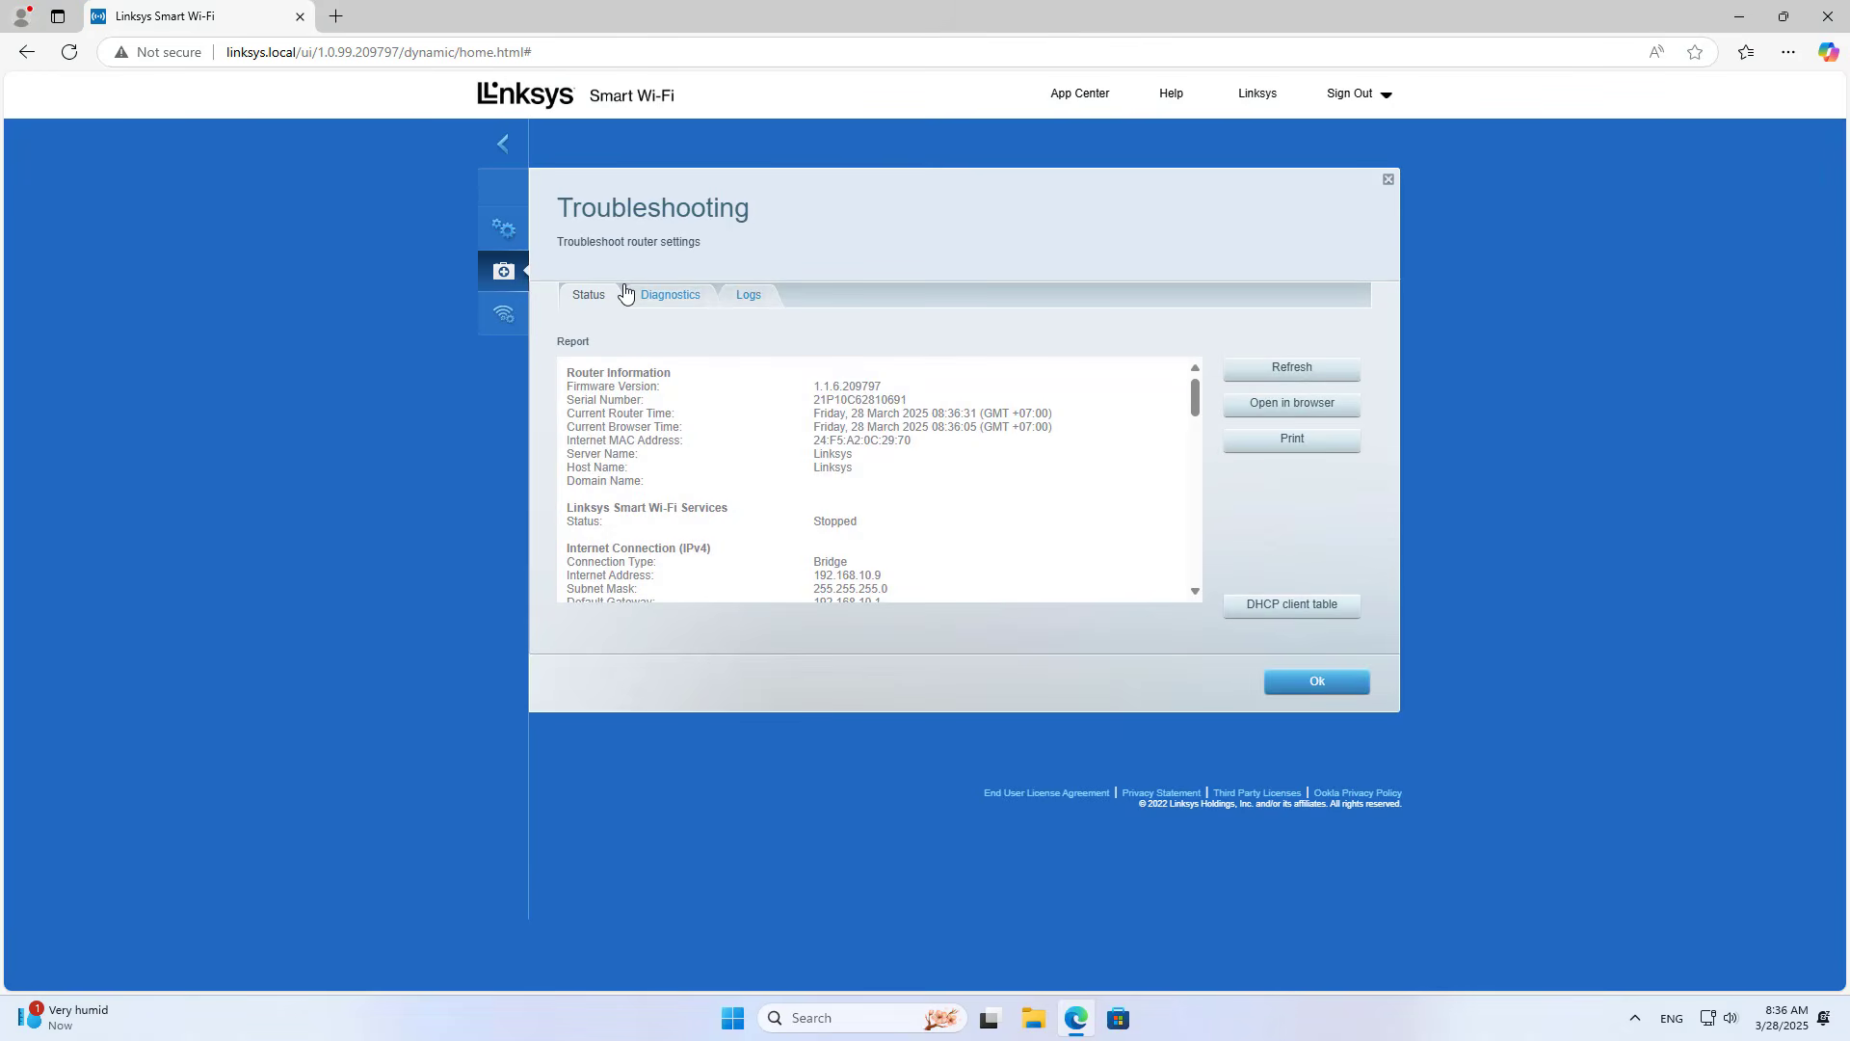
click(665, 295)
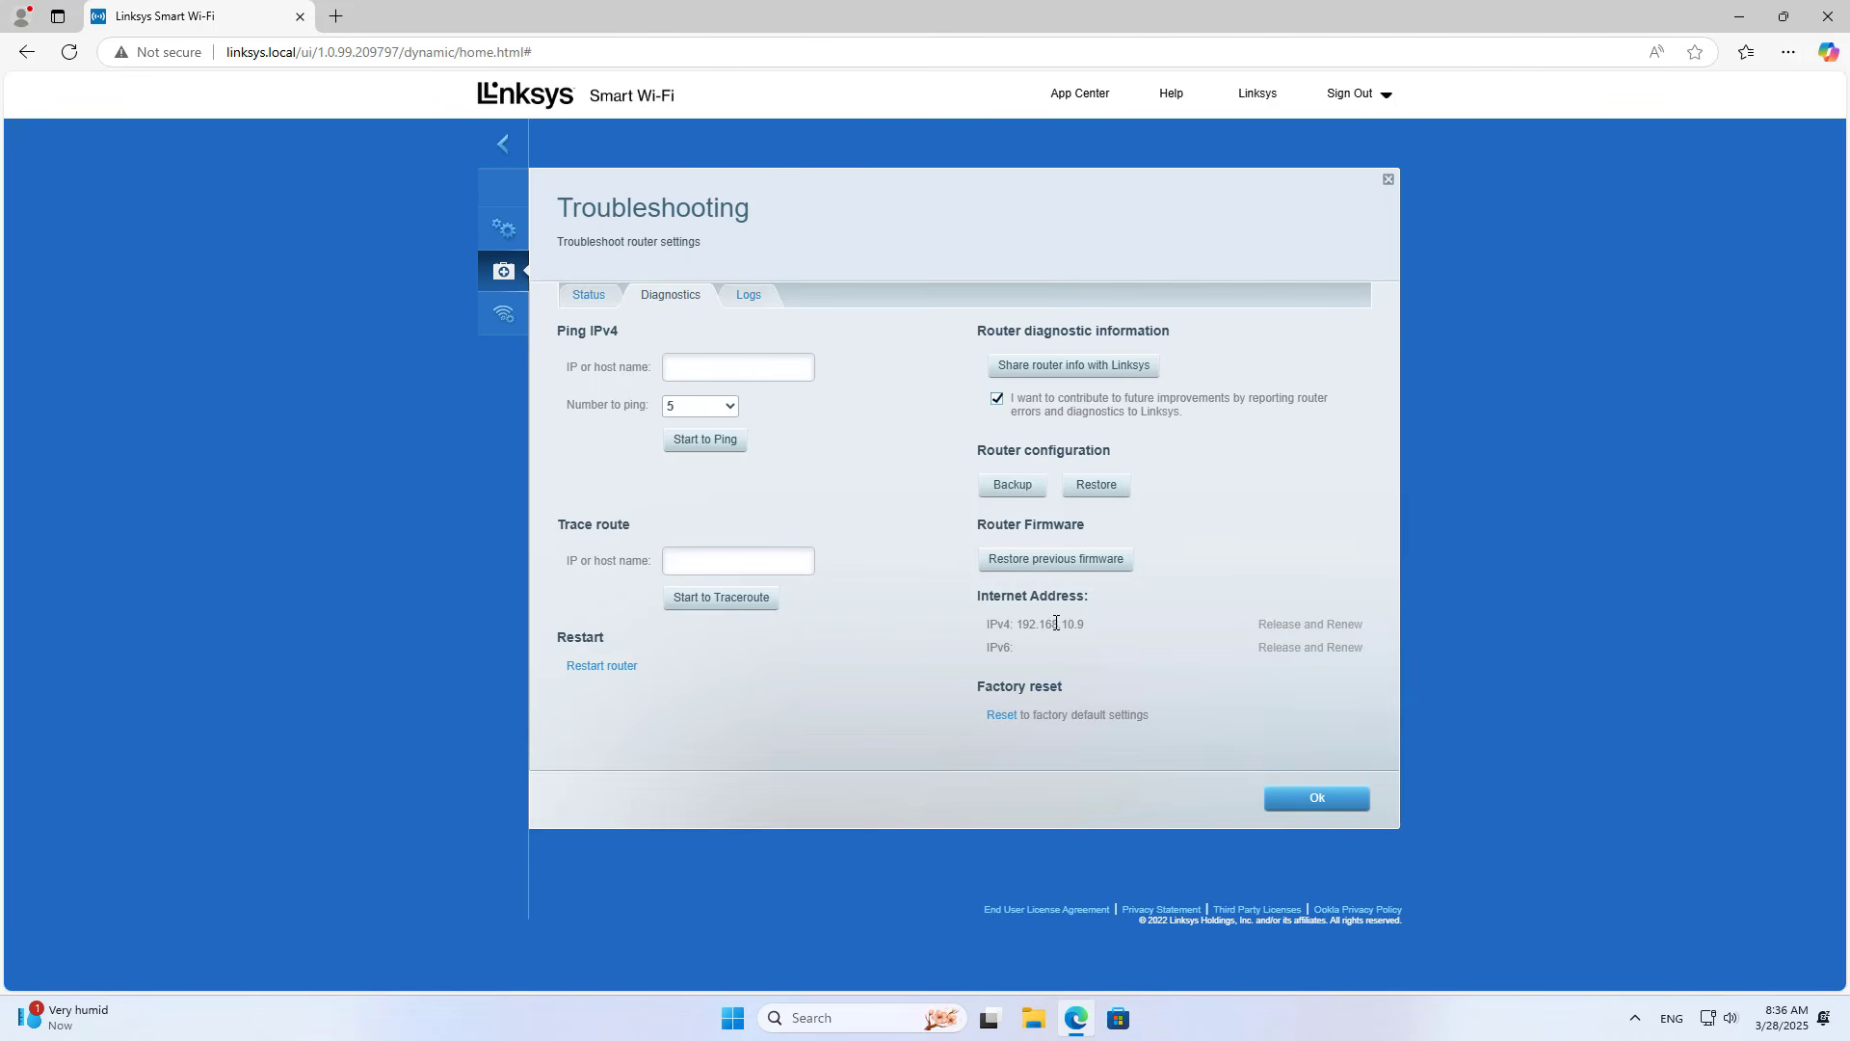
drag(1015, 627, 1095, 626)
click(1094, 627)
drag(1020, 627, 1093, 626)
click(1096, 638)
click(1312, 799)
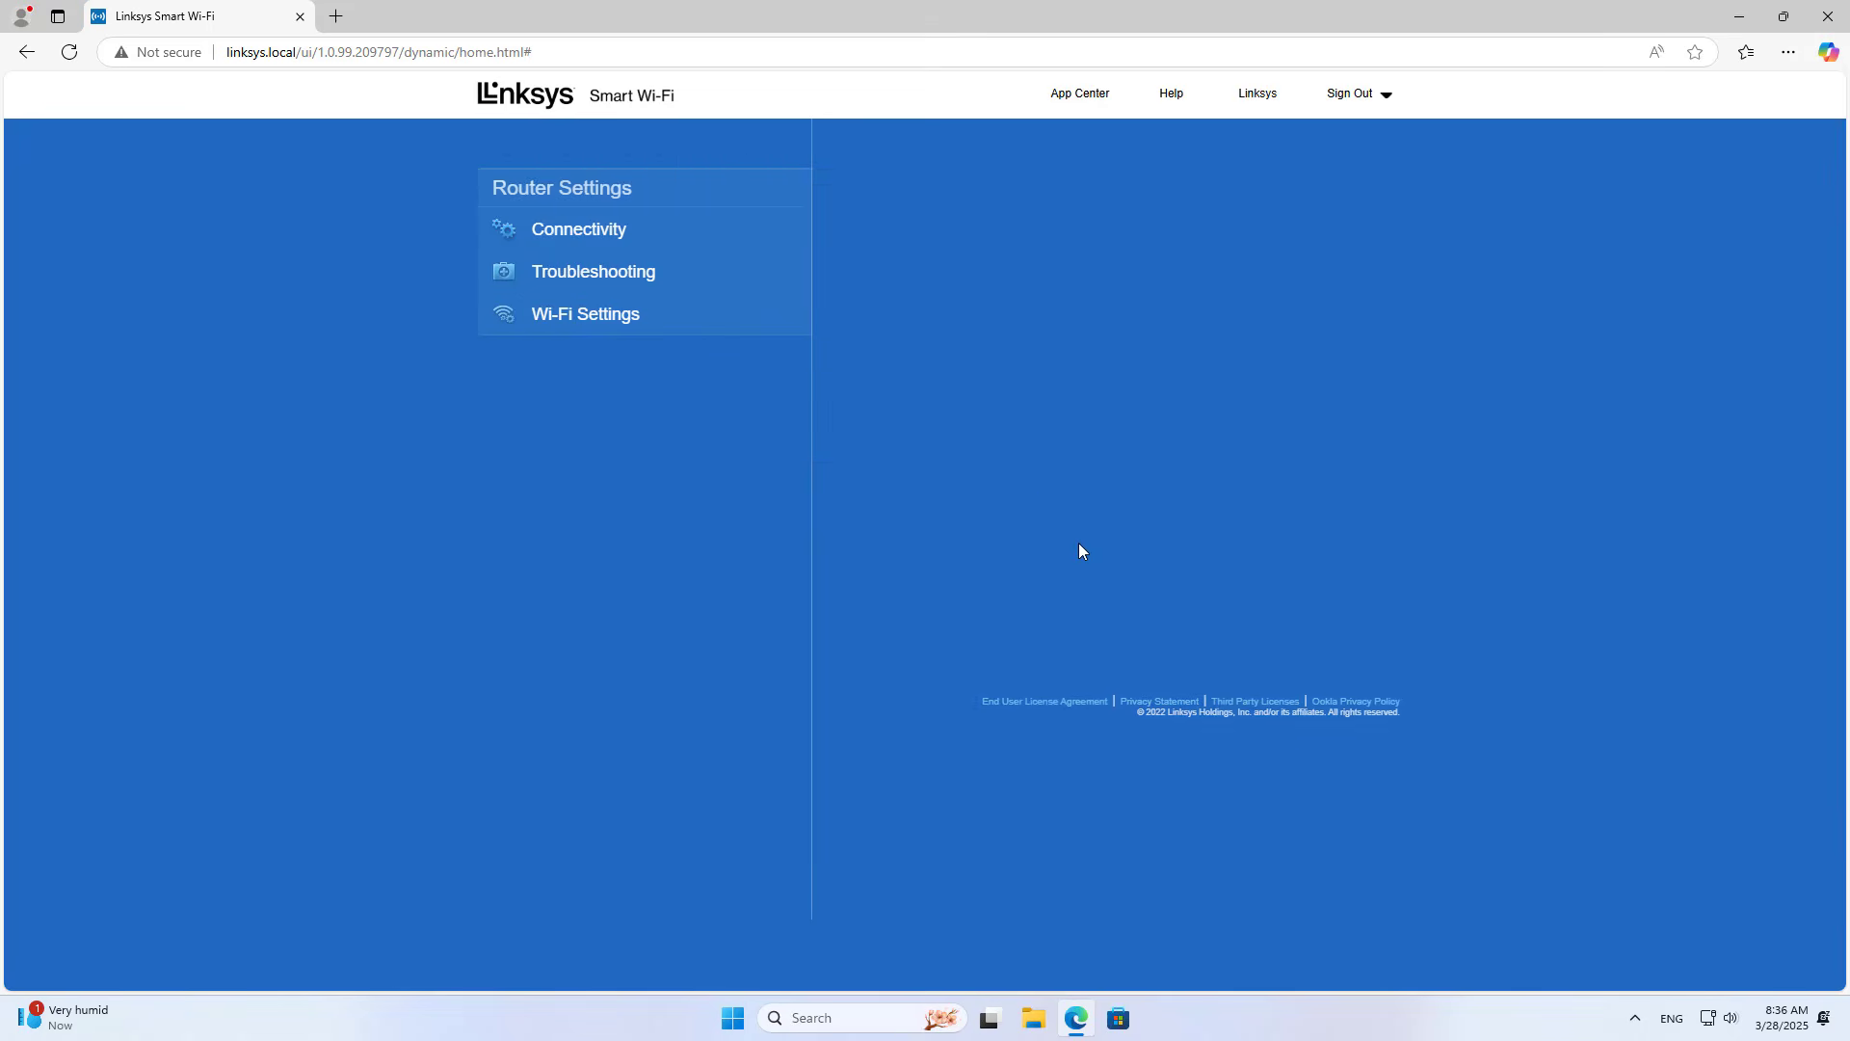
Step: Switch Internet Settings to Specify an IPv4 address and enter IP 192.168.10.9
click(607, 242)
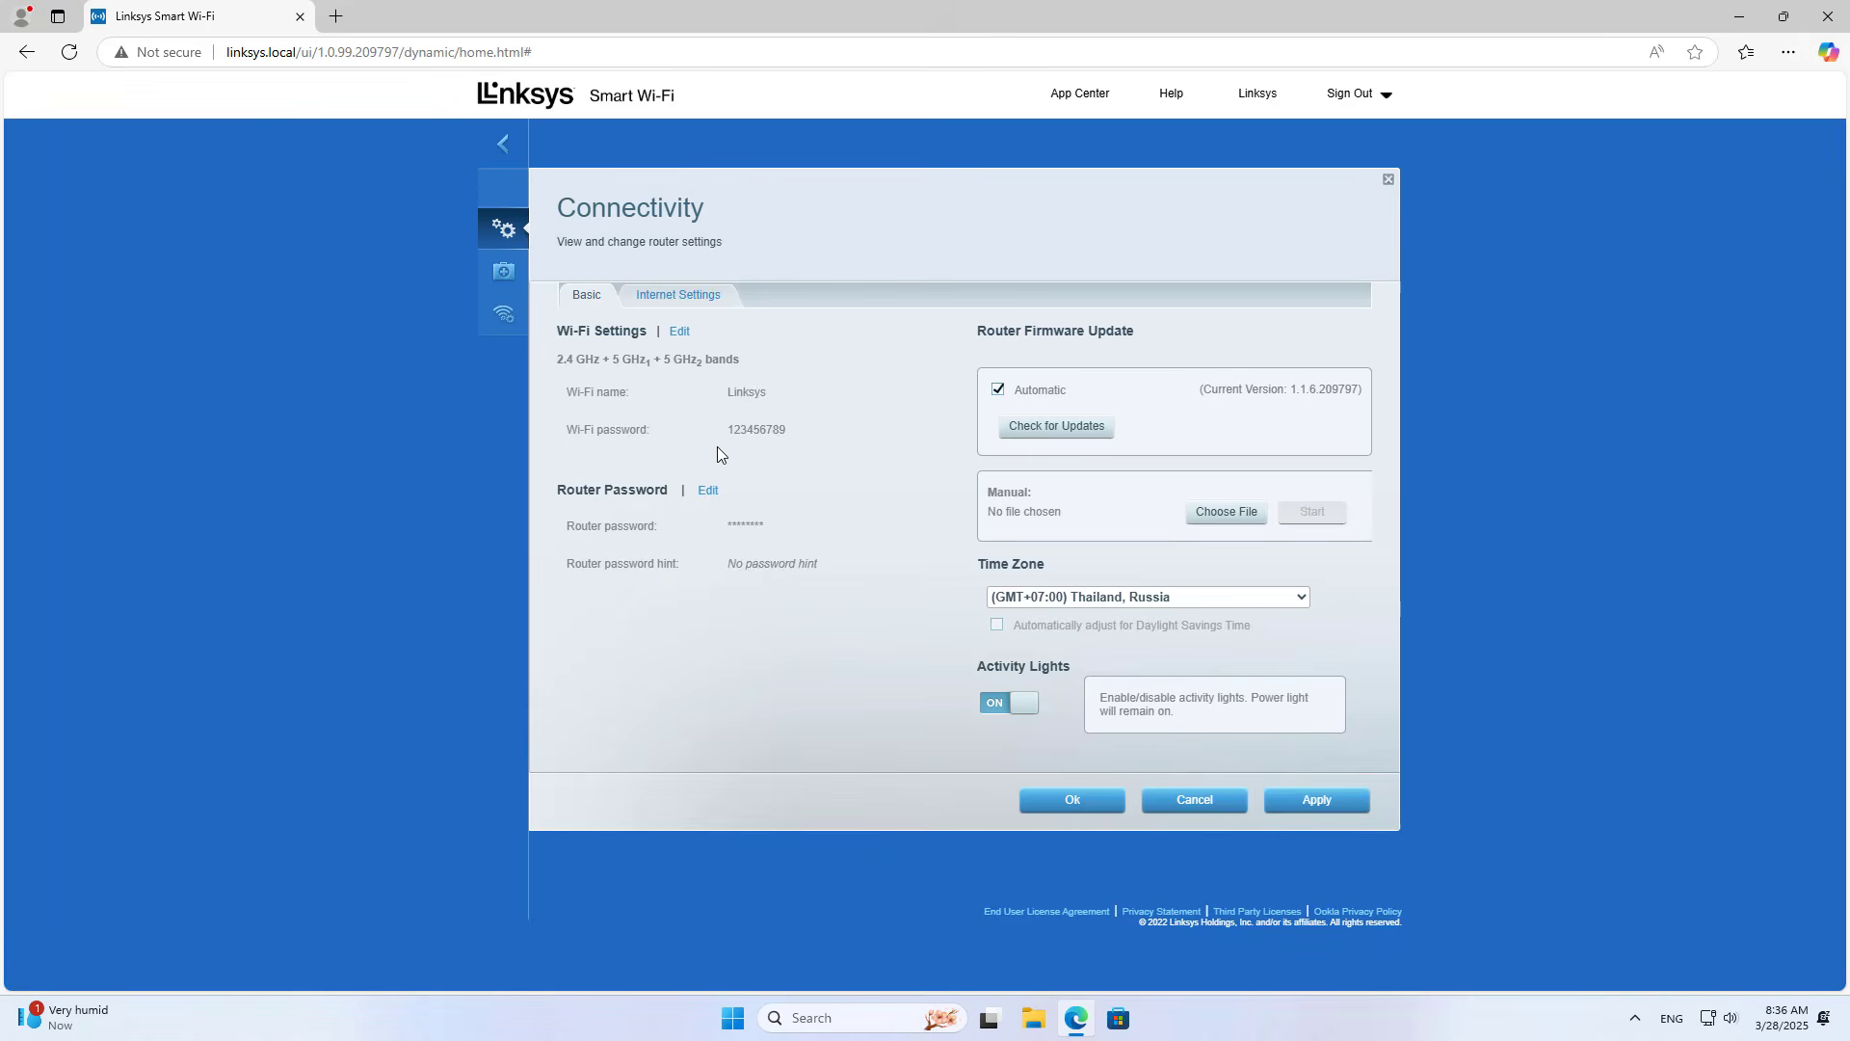
click(672, 299)
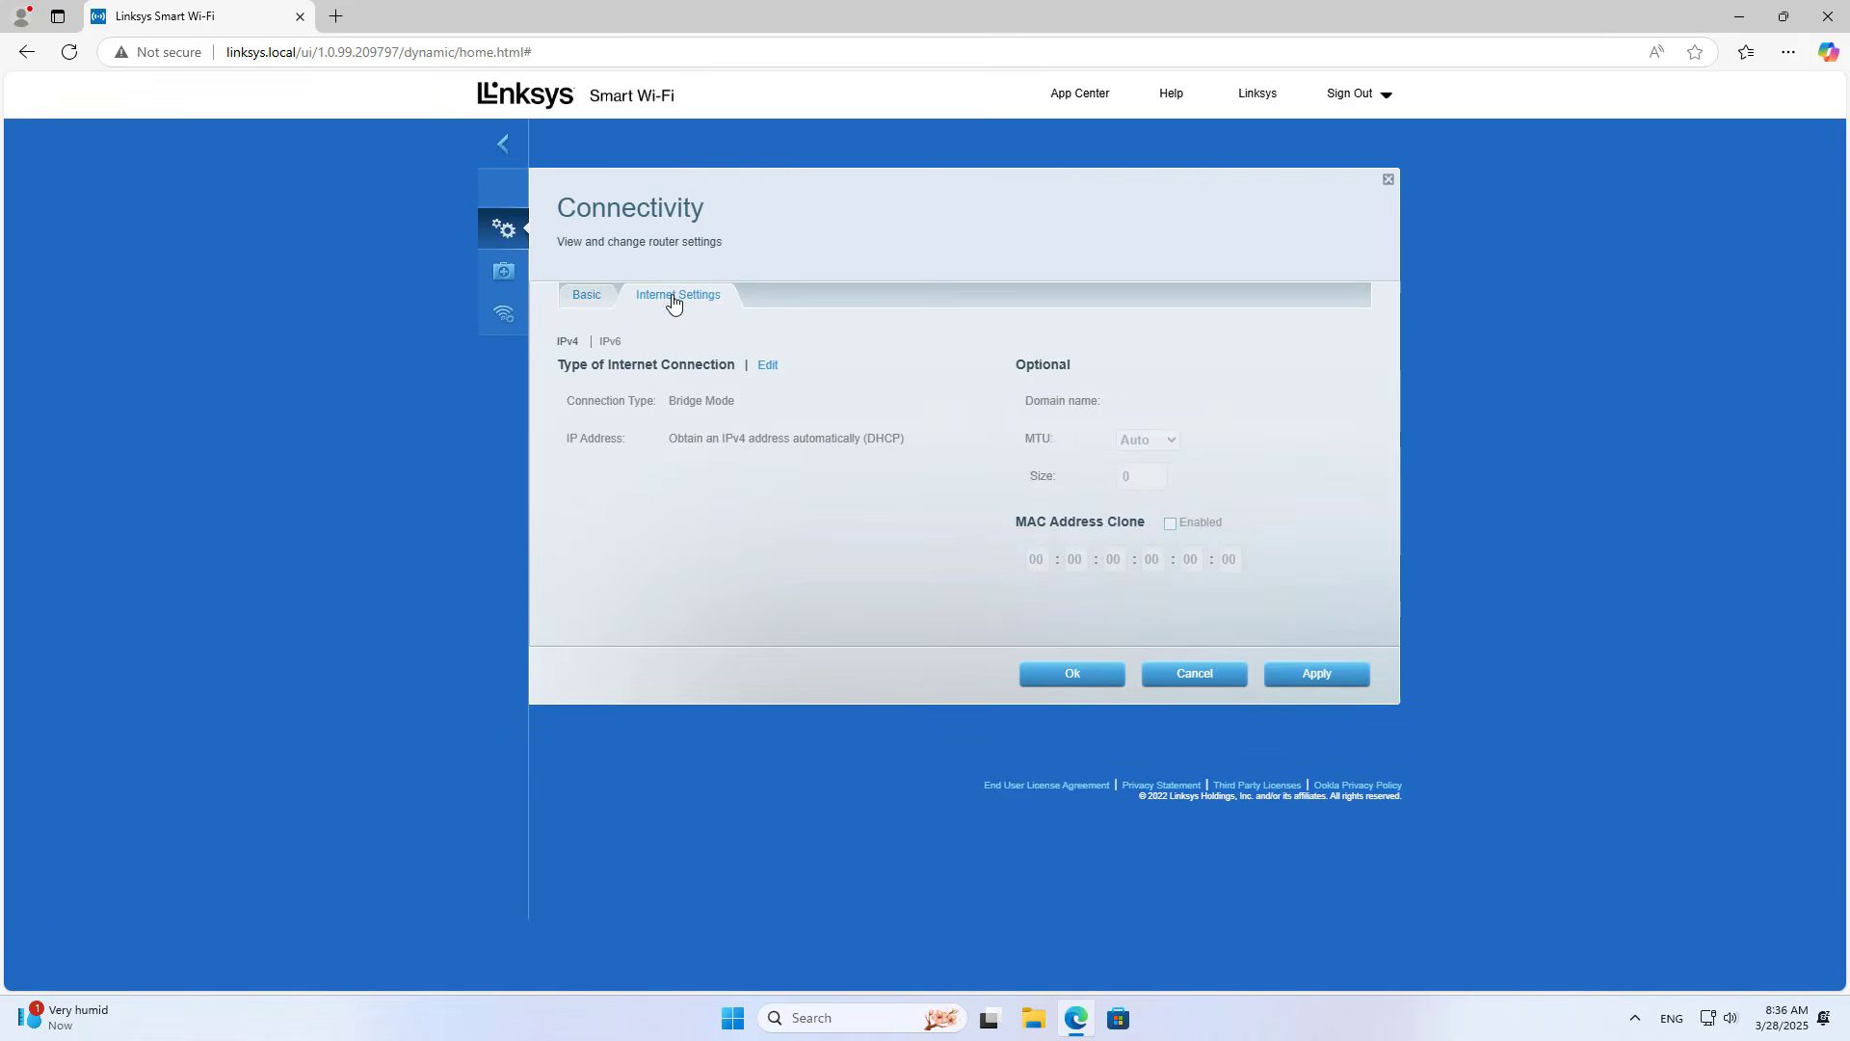
click(768, 365)
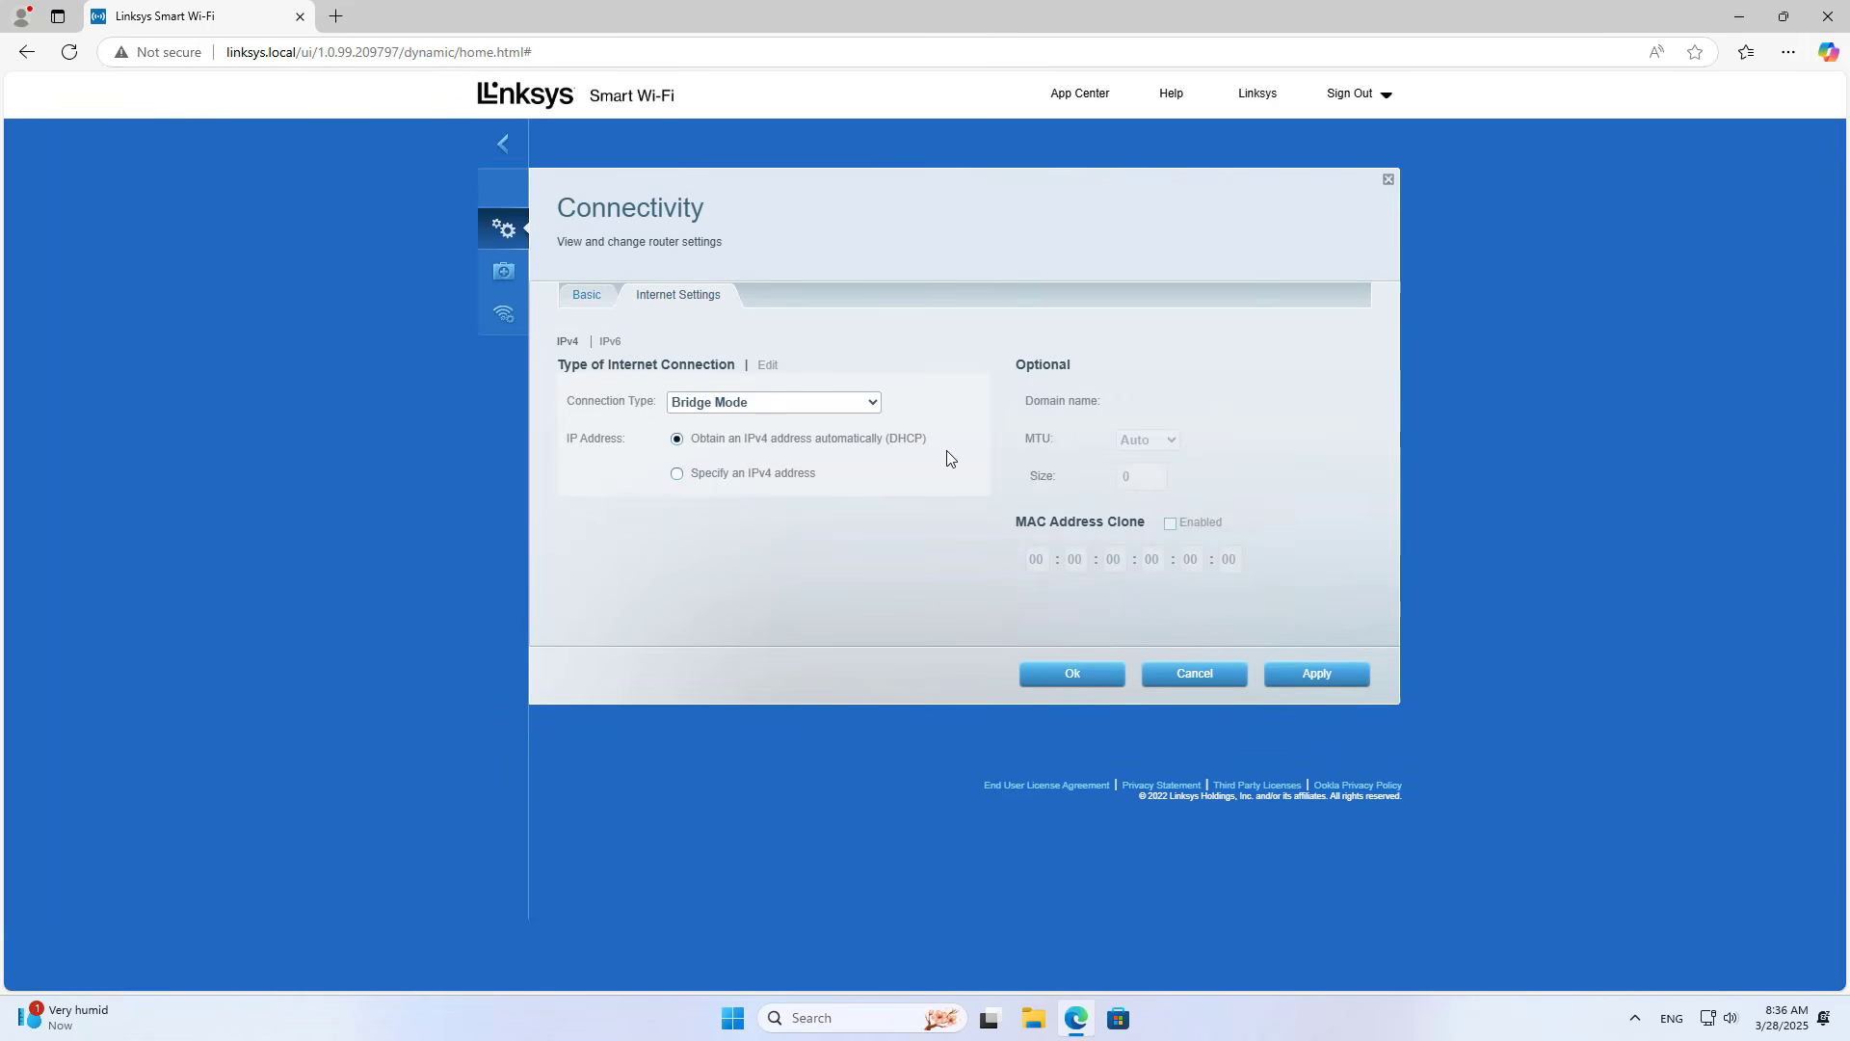
click(759, 473)
click(693, 508)
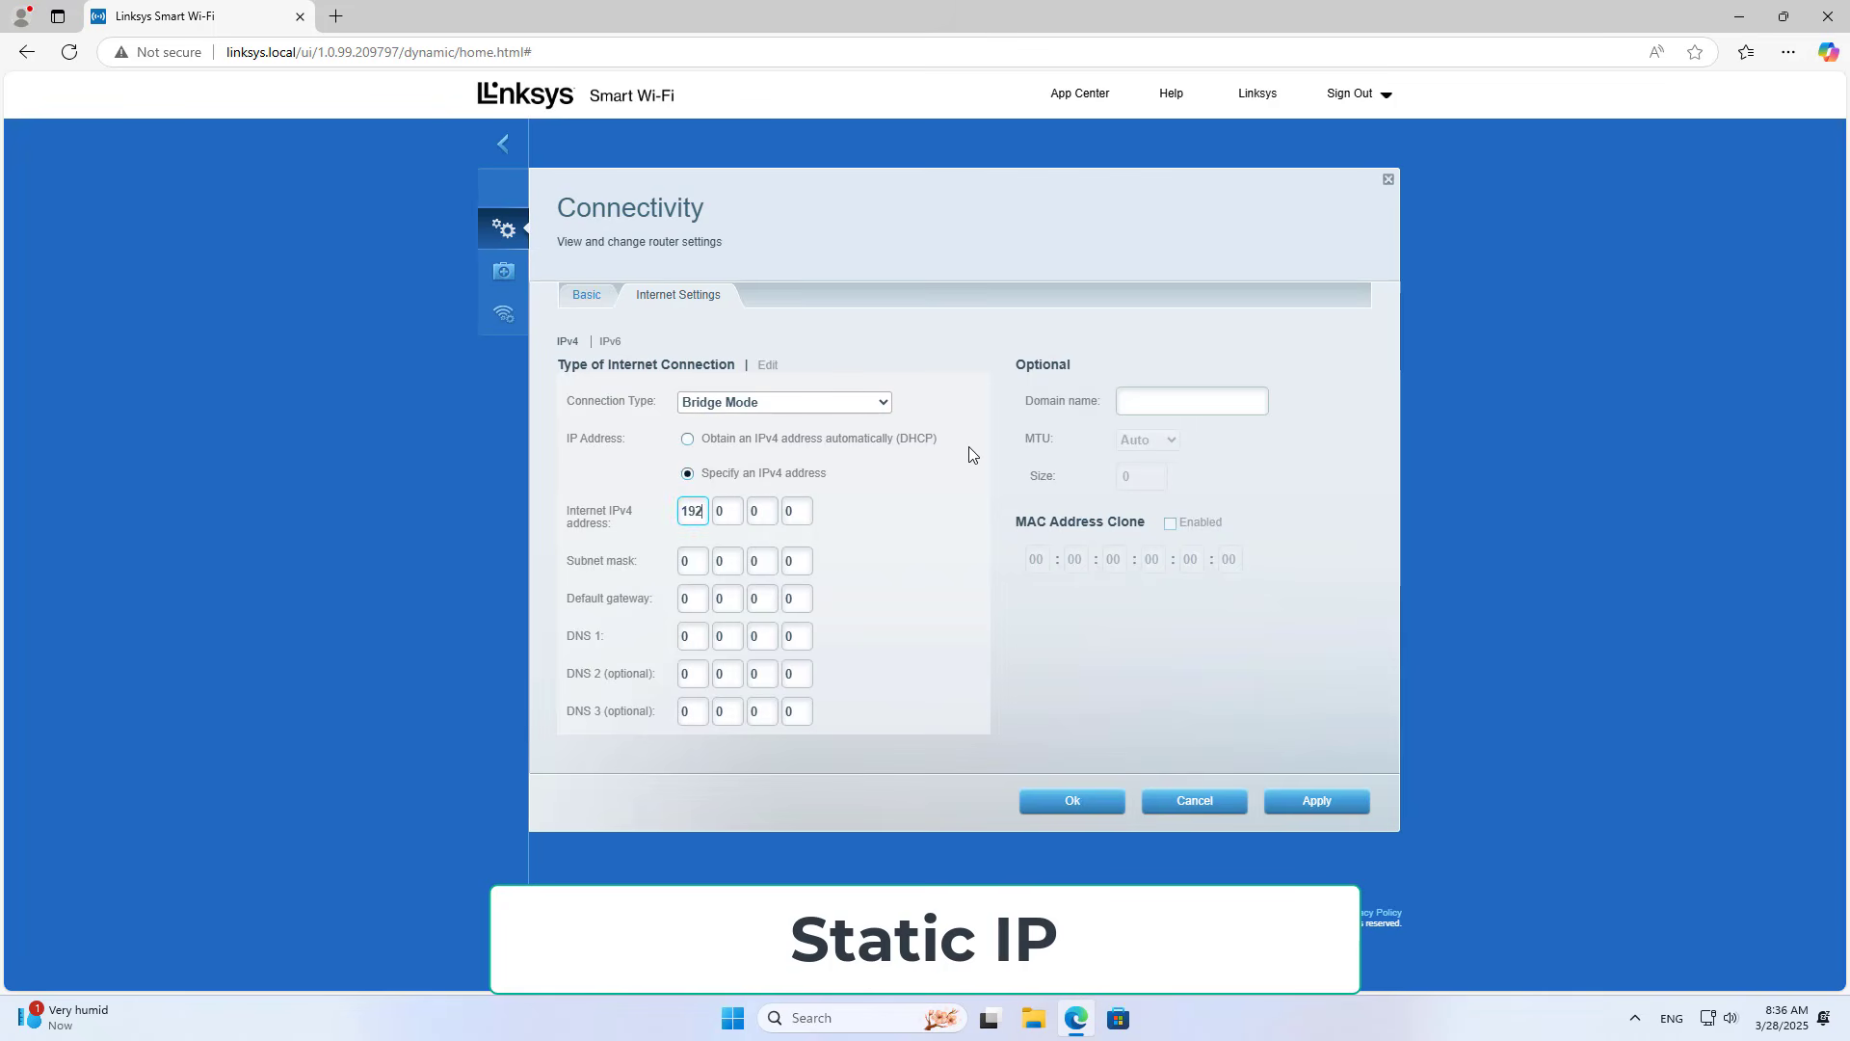
text(192 )
text(16)
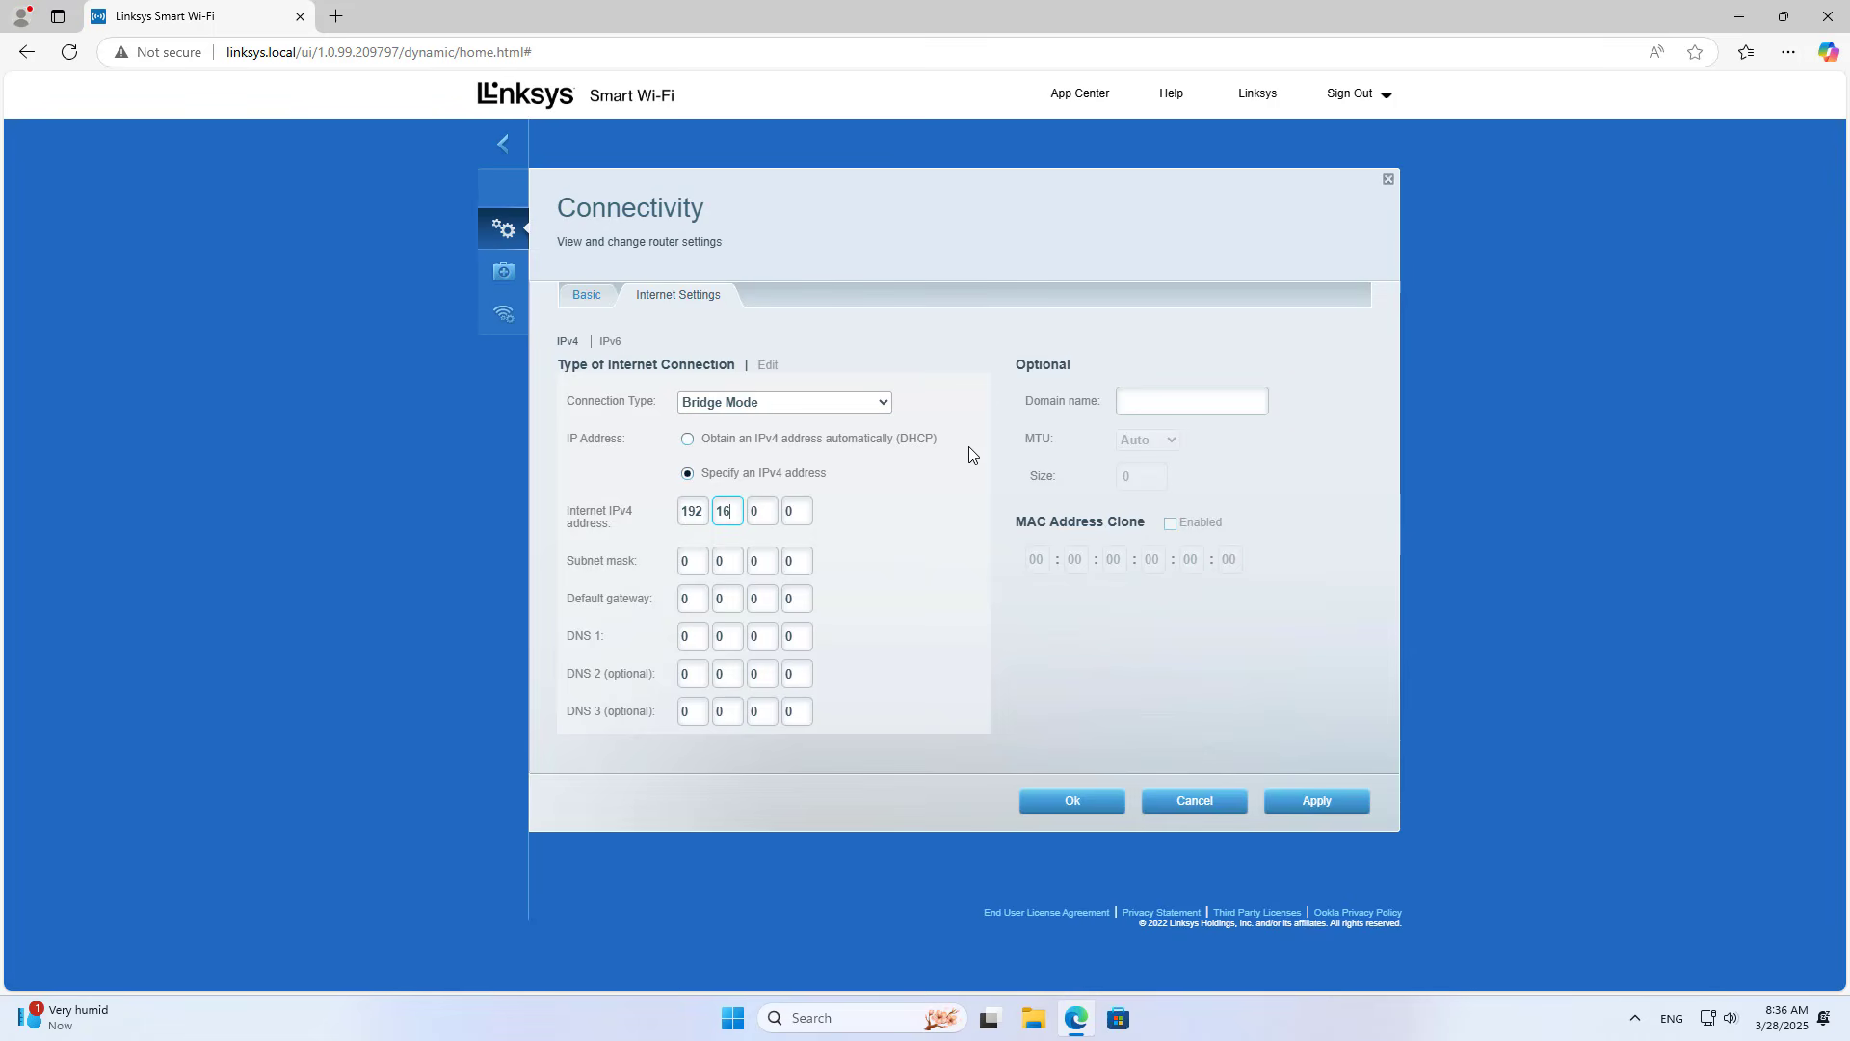
text(8 10)
key(period)
text(9)
key(Tab)
Step: Enter subnet mask 255.255.255.0
text(255)
key(Tab)
text(255)
key(Tab)
text(255)
key(Tab)
key(Tab)
Step: Enter default gateway 192.168.10.1
text(192)
key(Tab)
text(168)
key(Tab)
text(10)
key(Tab)
text(1)
key(Tab)
Step: Enter DNS servers 8.8.8.8 and 1.1.1.1
text(8)
key(Tab)
text(8)
key(Tab)
text(8)
key(Tab)
key(Tab)
text(1)
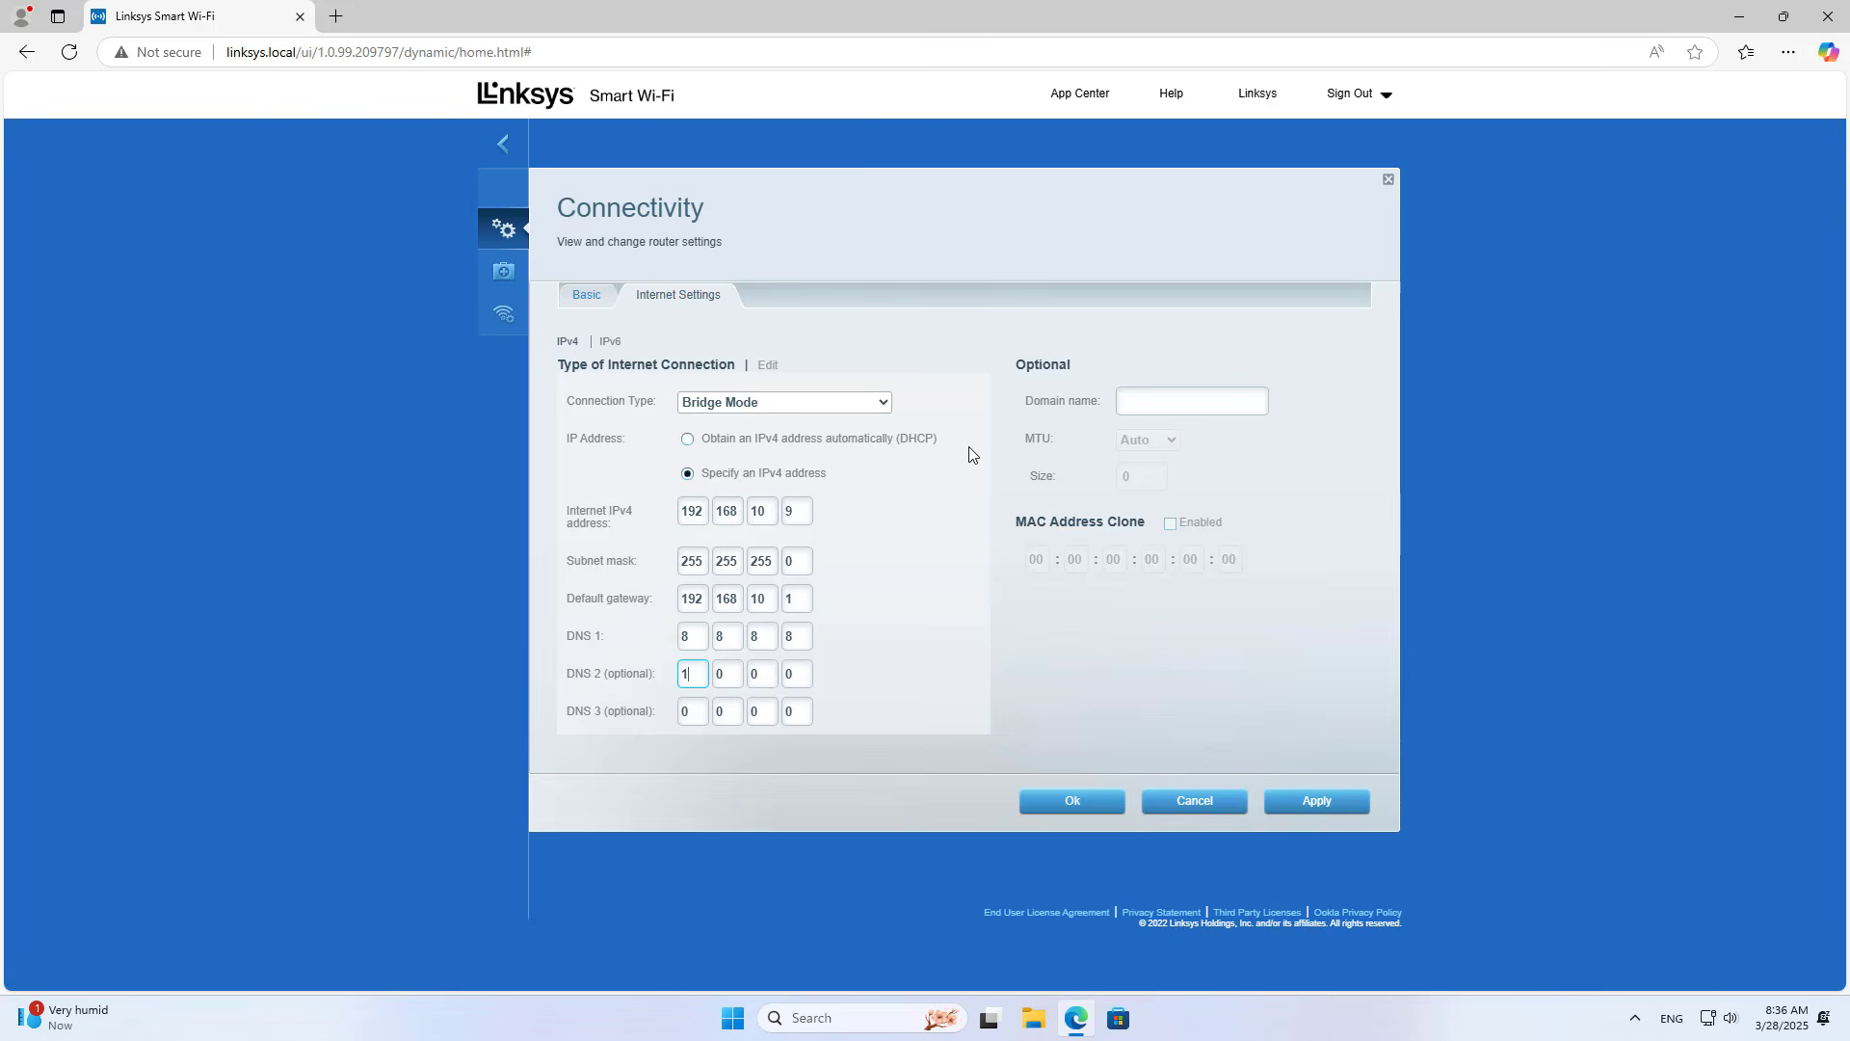
key(Tab)
text(1)
key(Tab)
text(1)
key(Tab)
text(1)
Step: Apply the static settings, then copy IPv4 address 192.168.10.9 from Troubleshooting diagnostics
click(1318, 817)
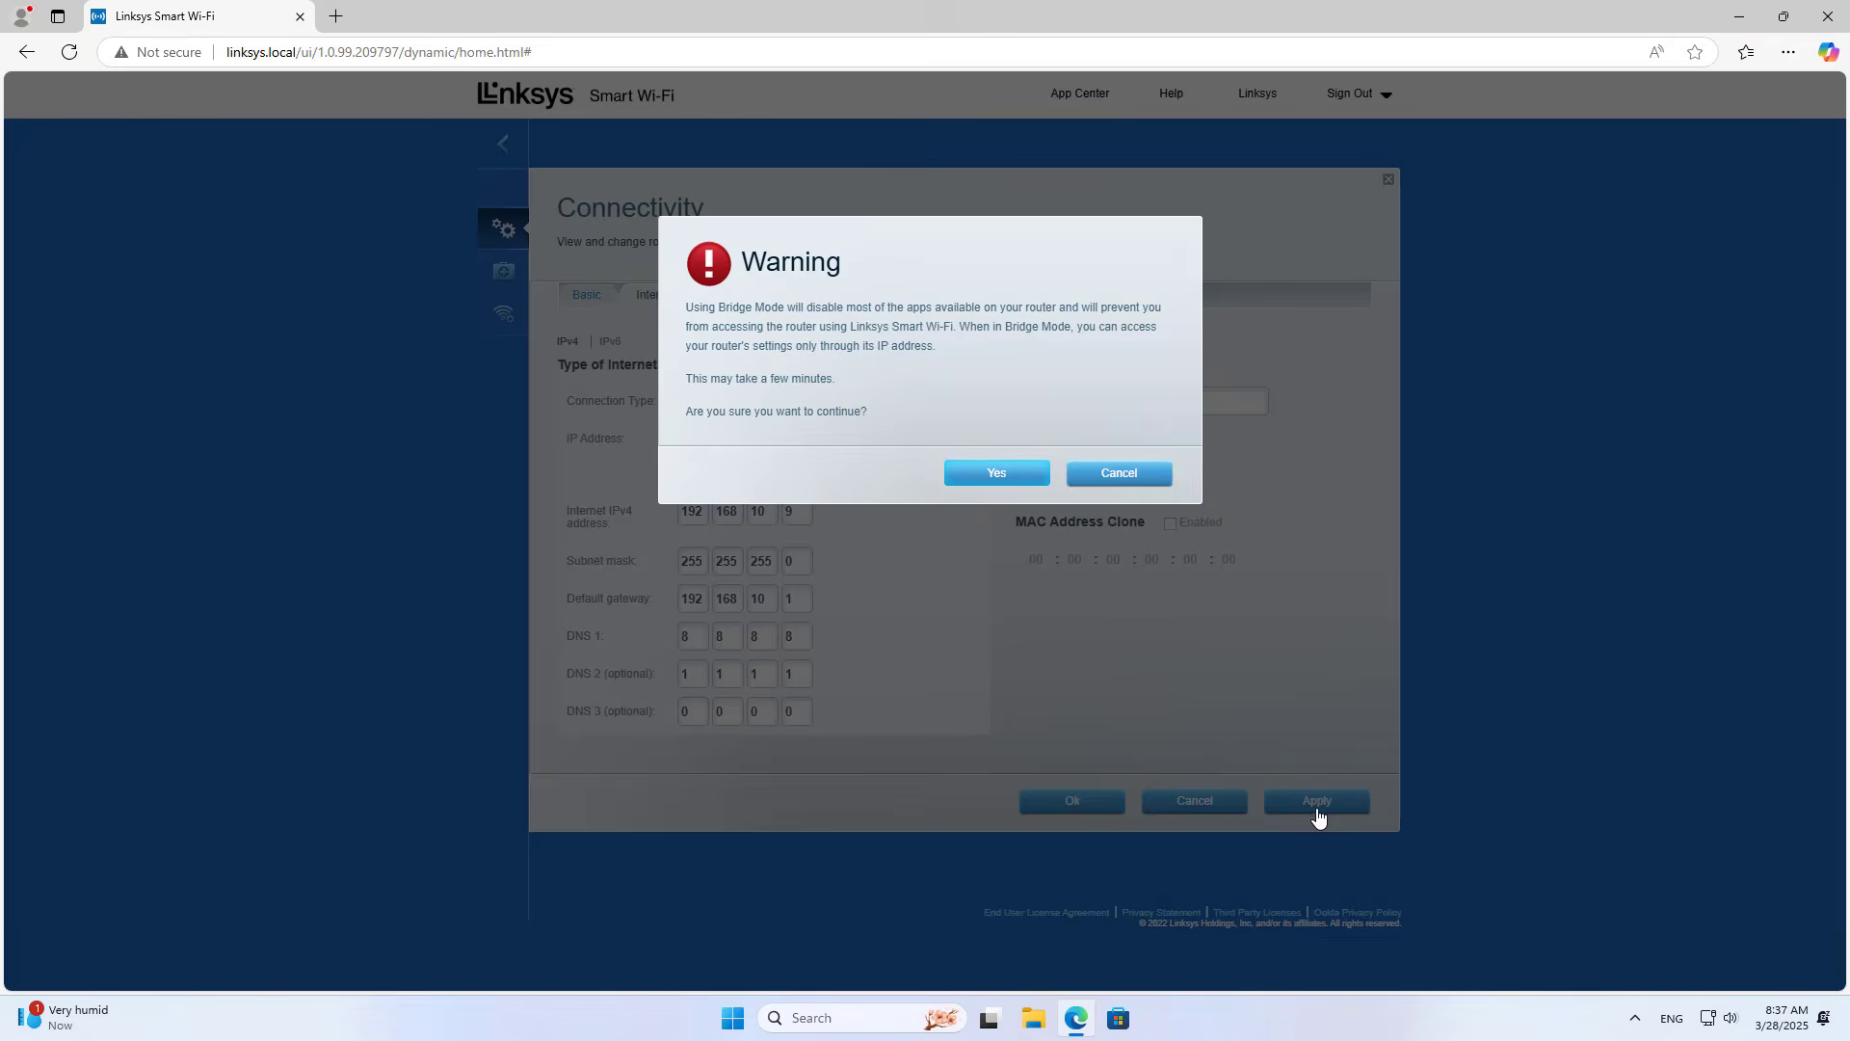
click(1013, 474)
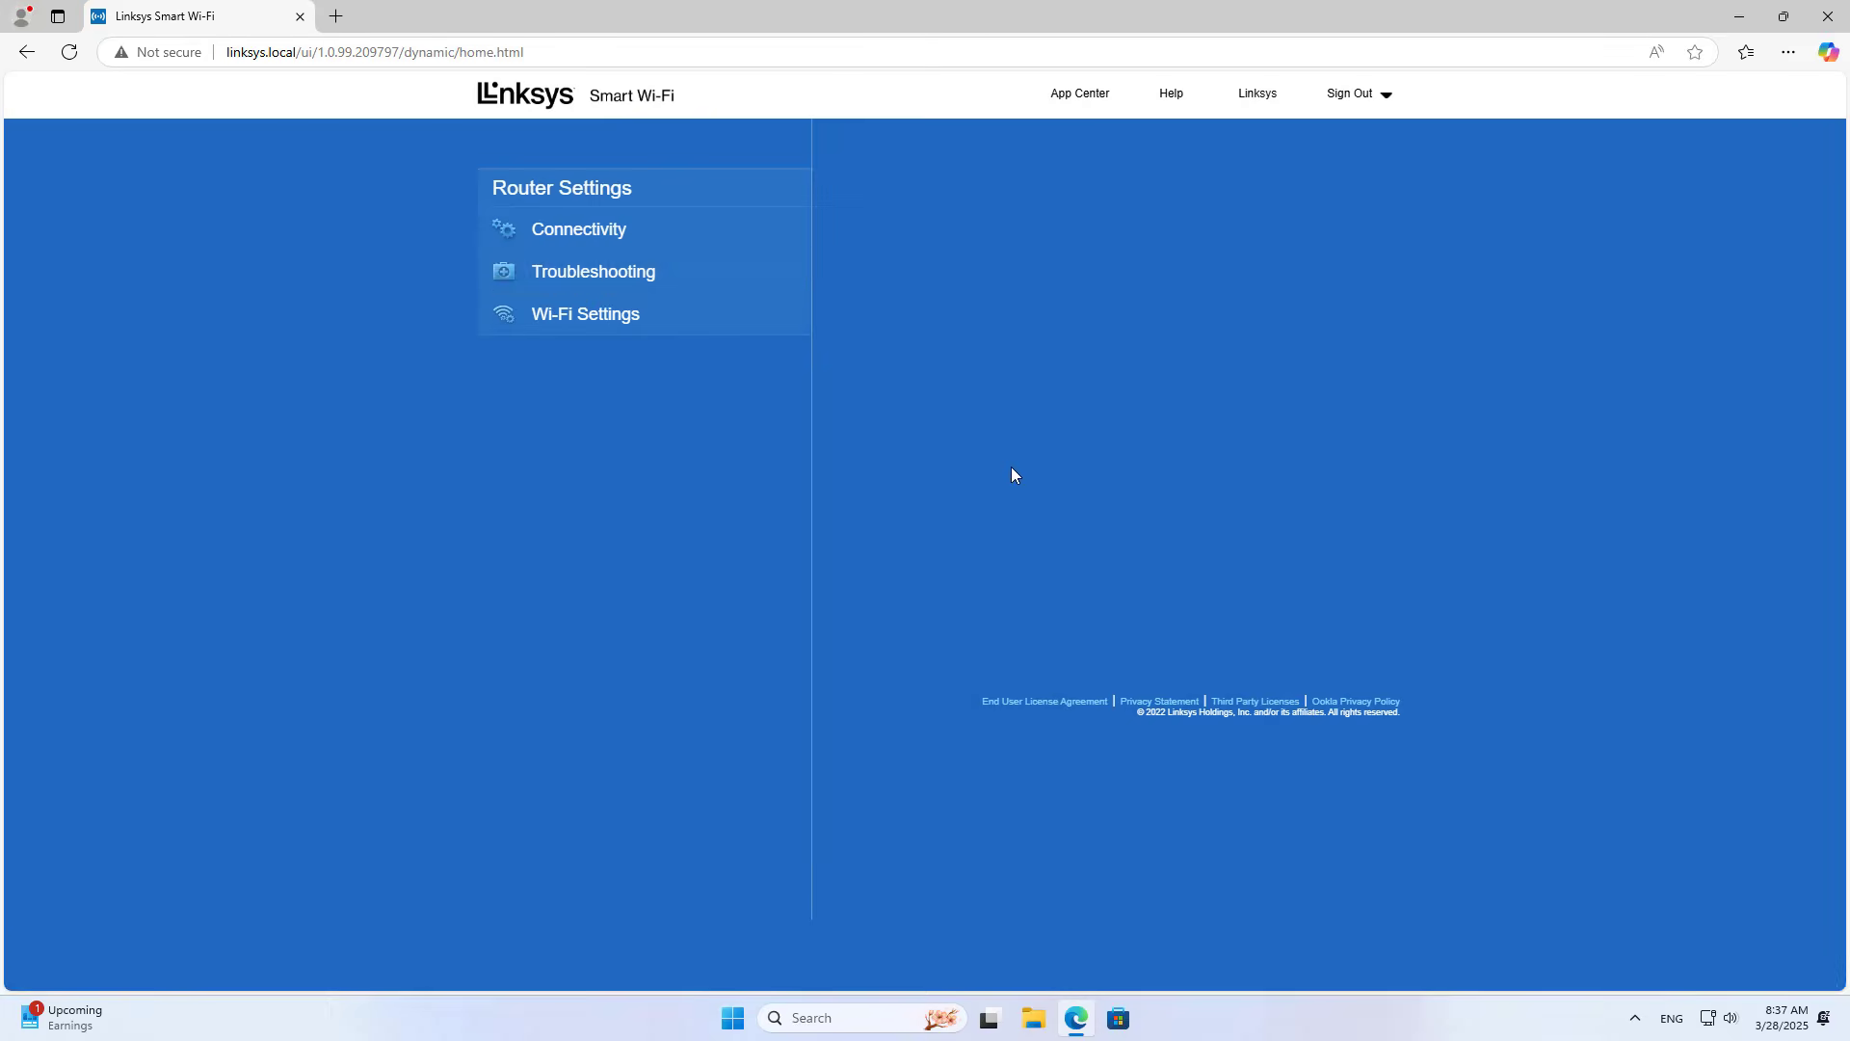
click(624, 277)
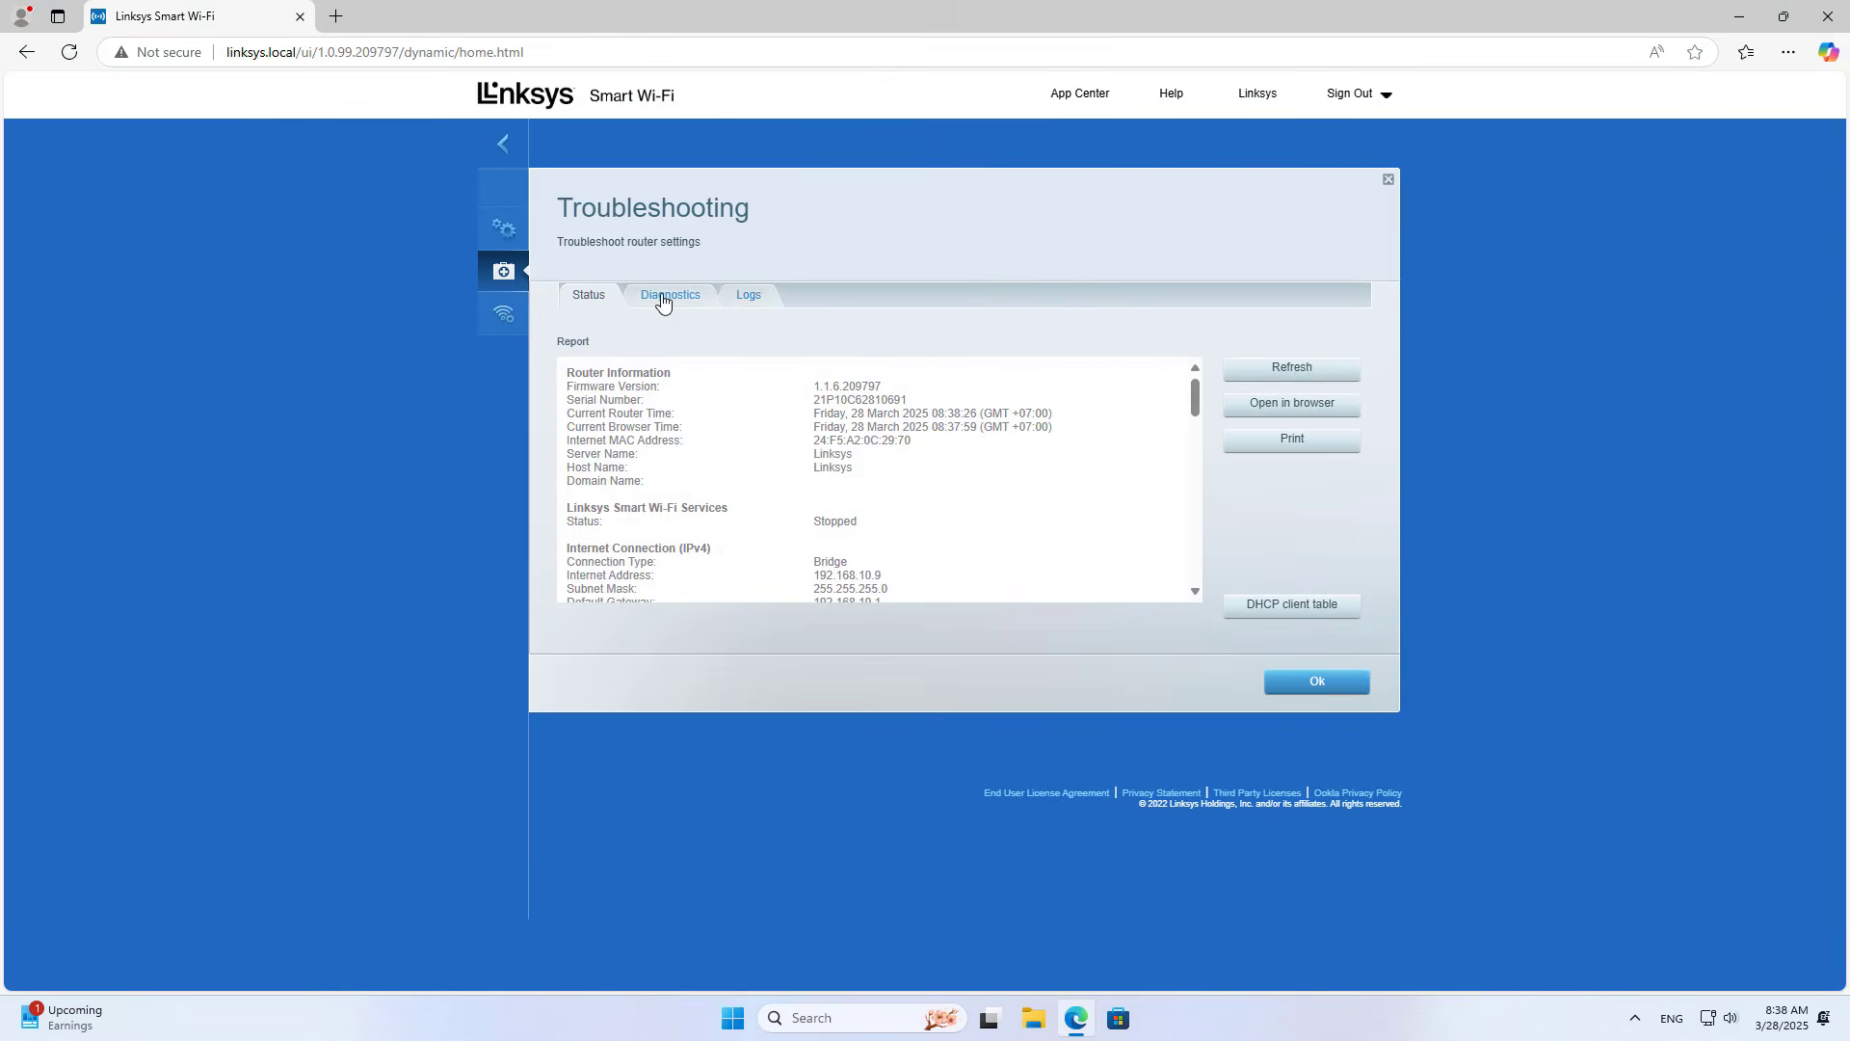
click(662, 297)
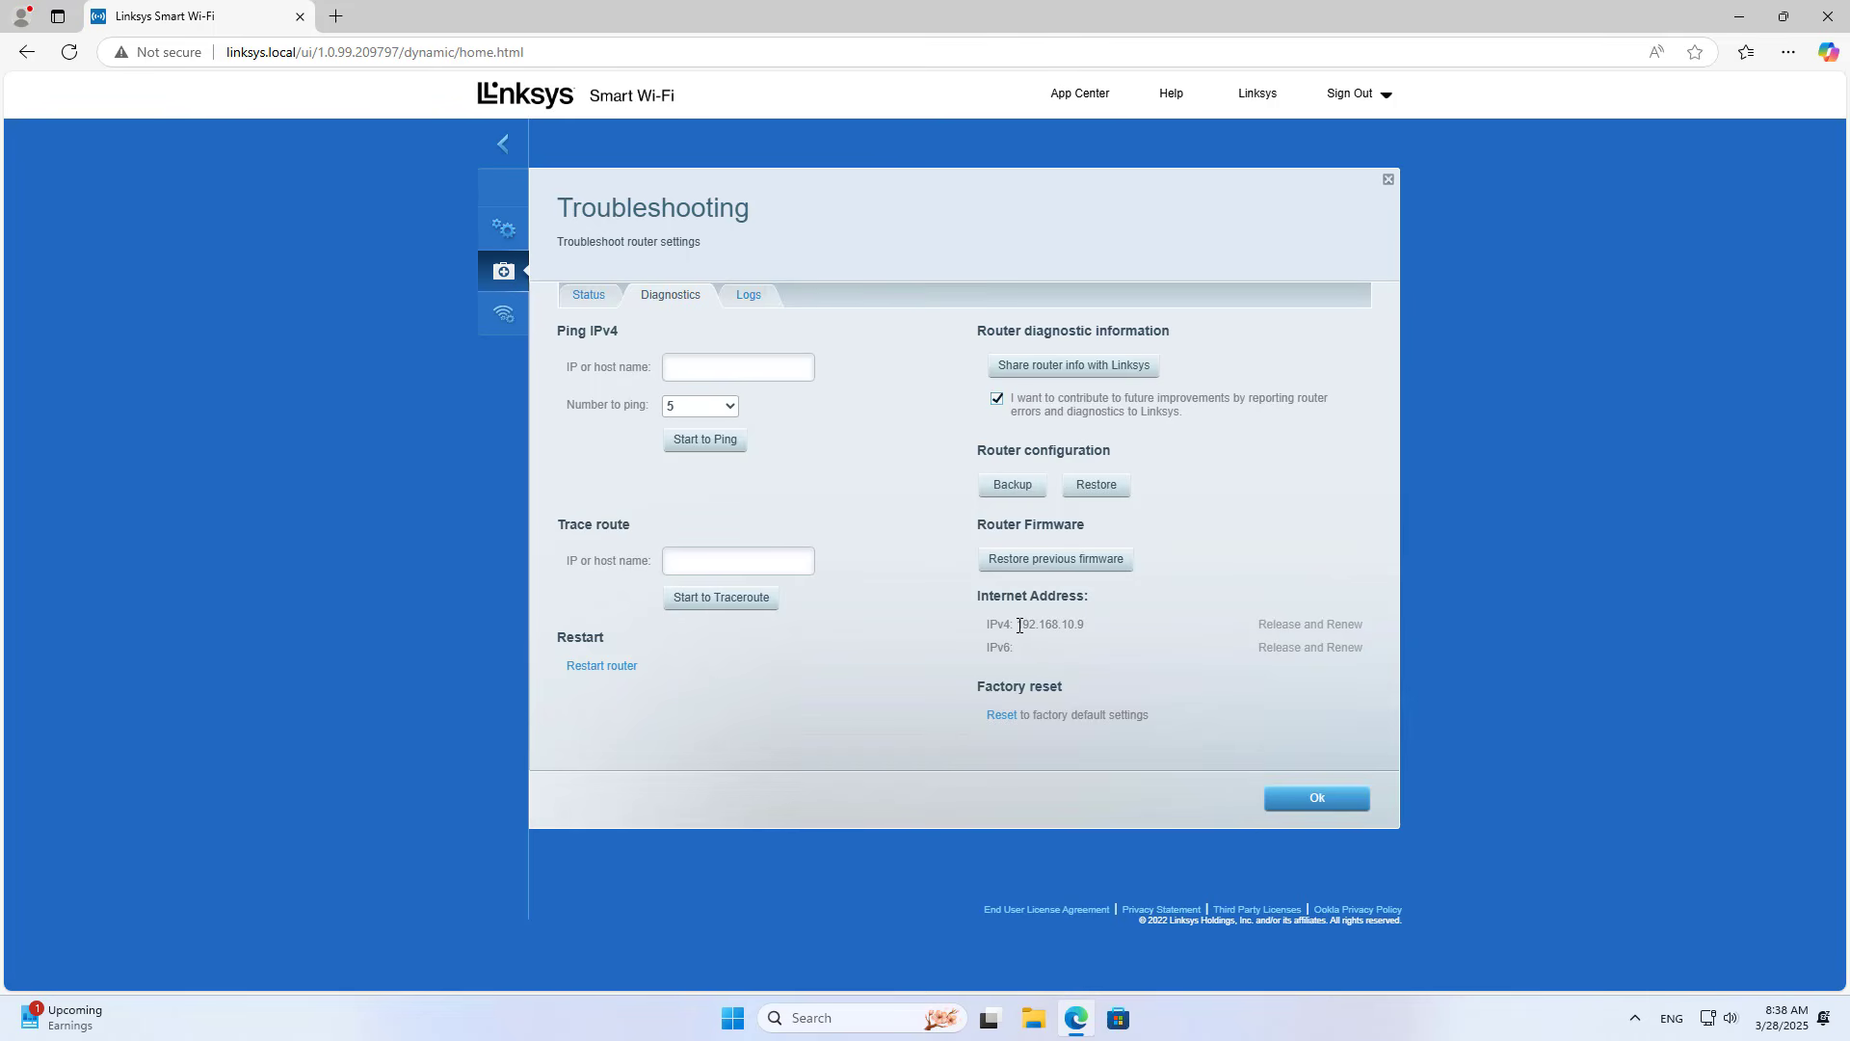
double_click(1083, 626)
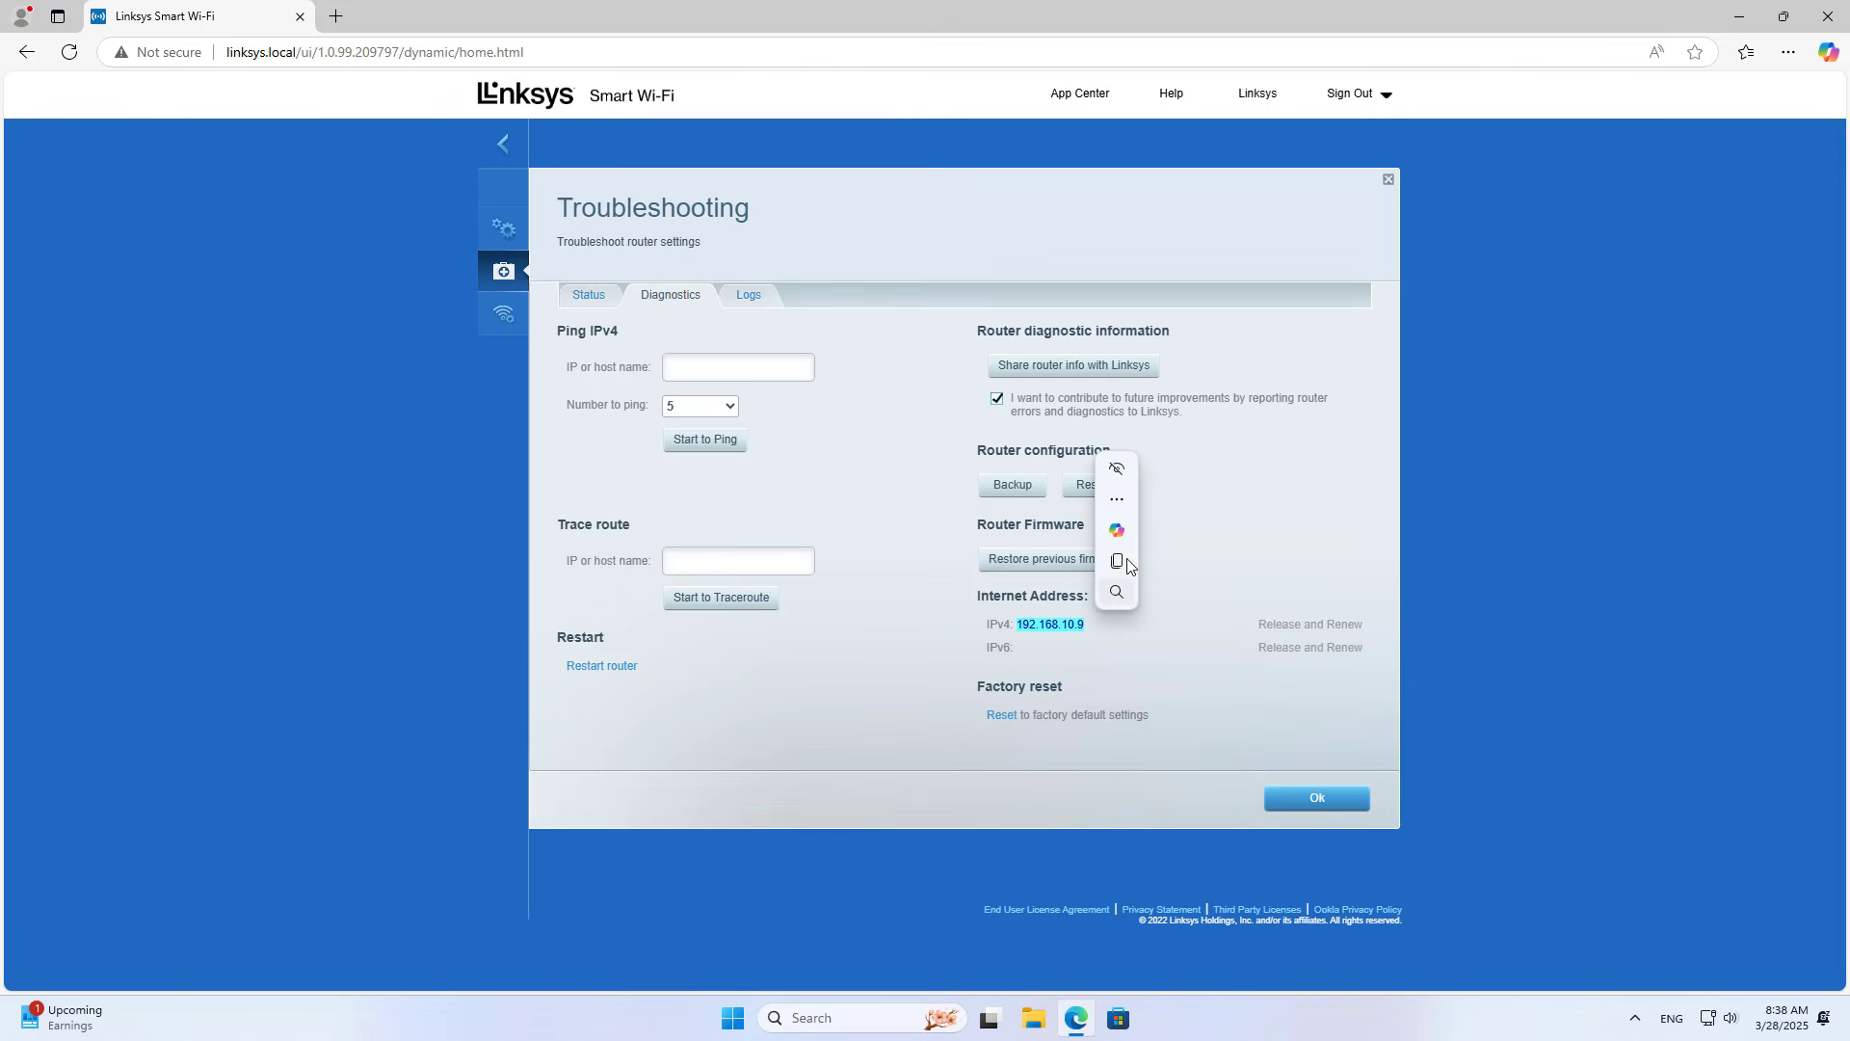
click(1119, 559)
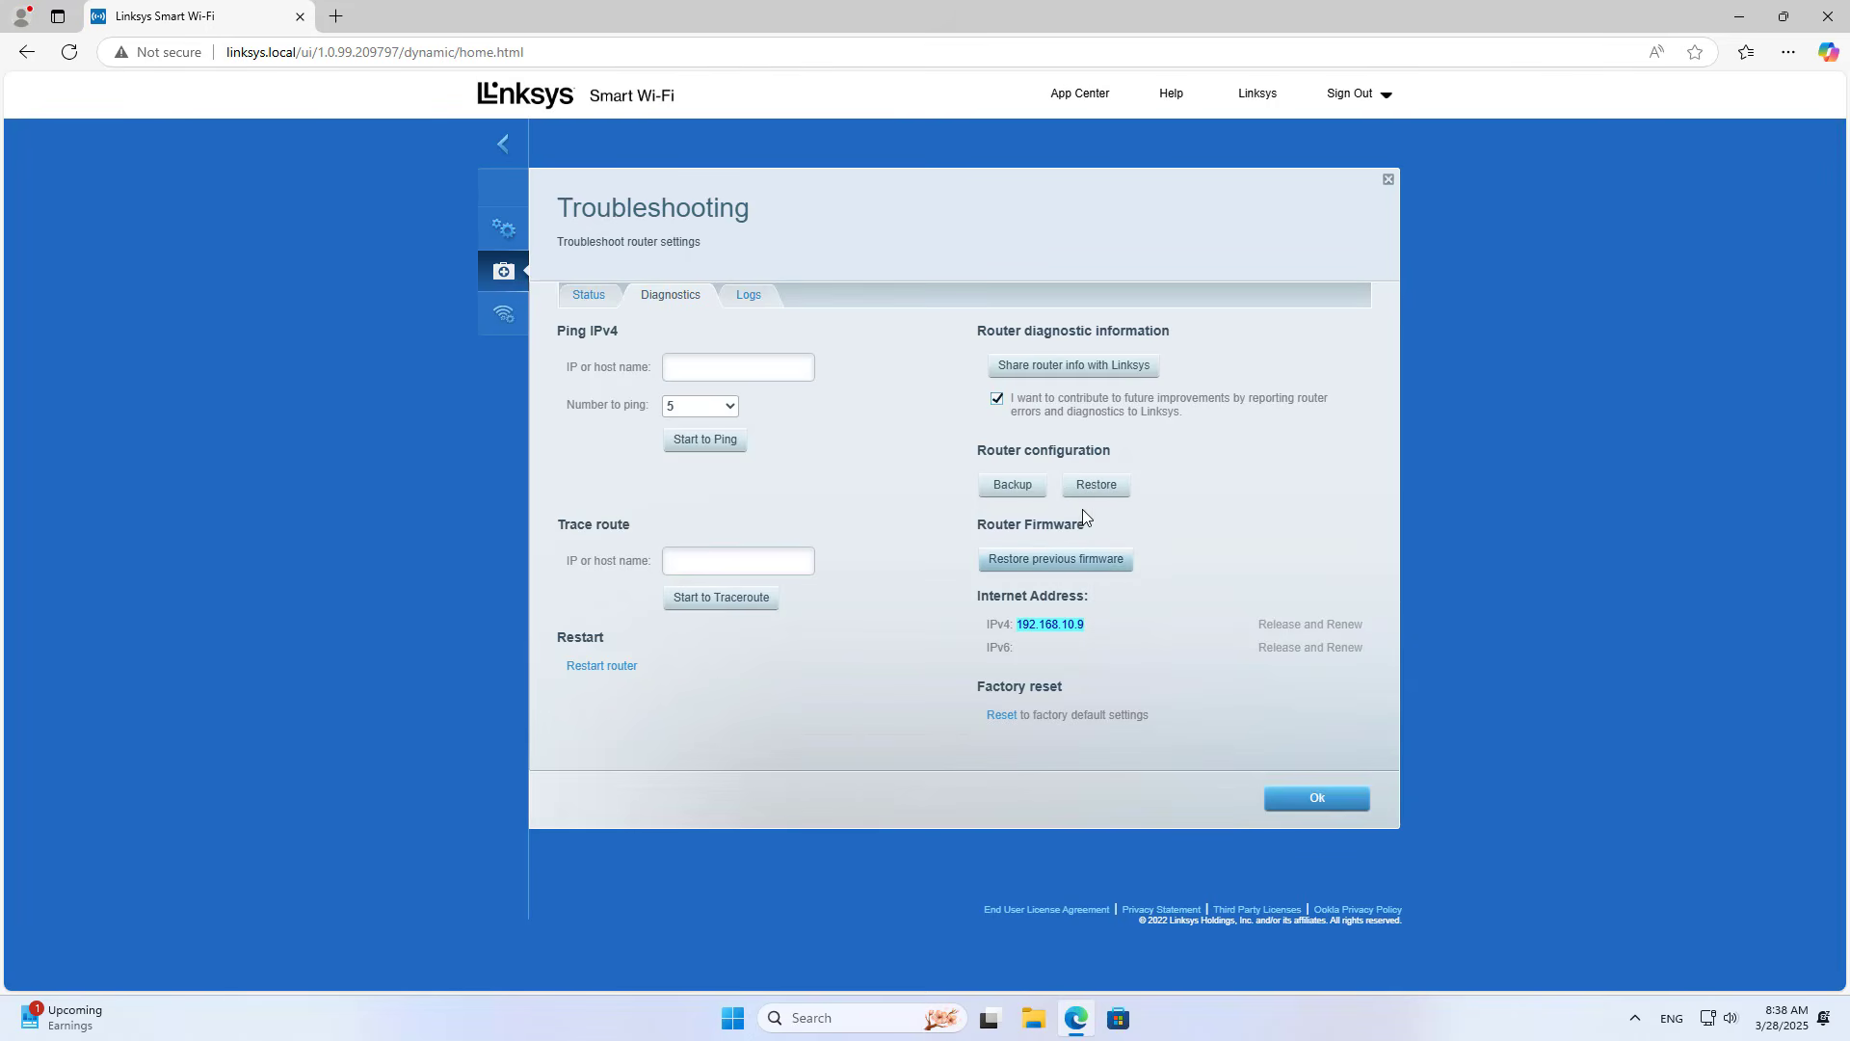
Step: Open 192.168.10.9 in a new tab, sign in with the router password, and decline saving it
click(335, 17)
key(ctrl+v)
key(Return)
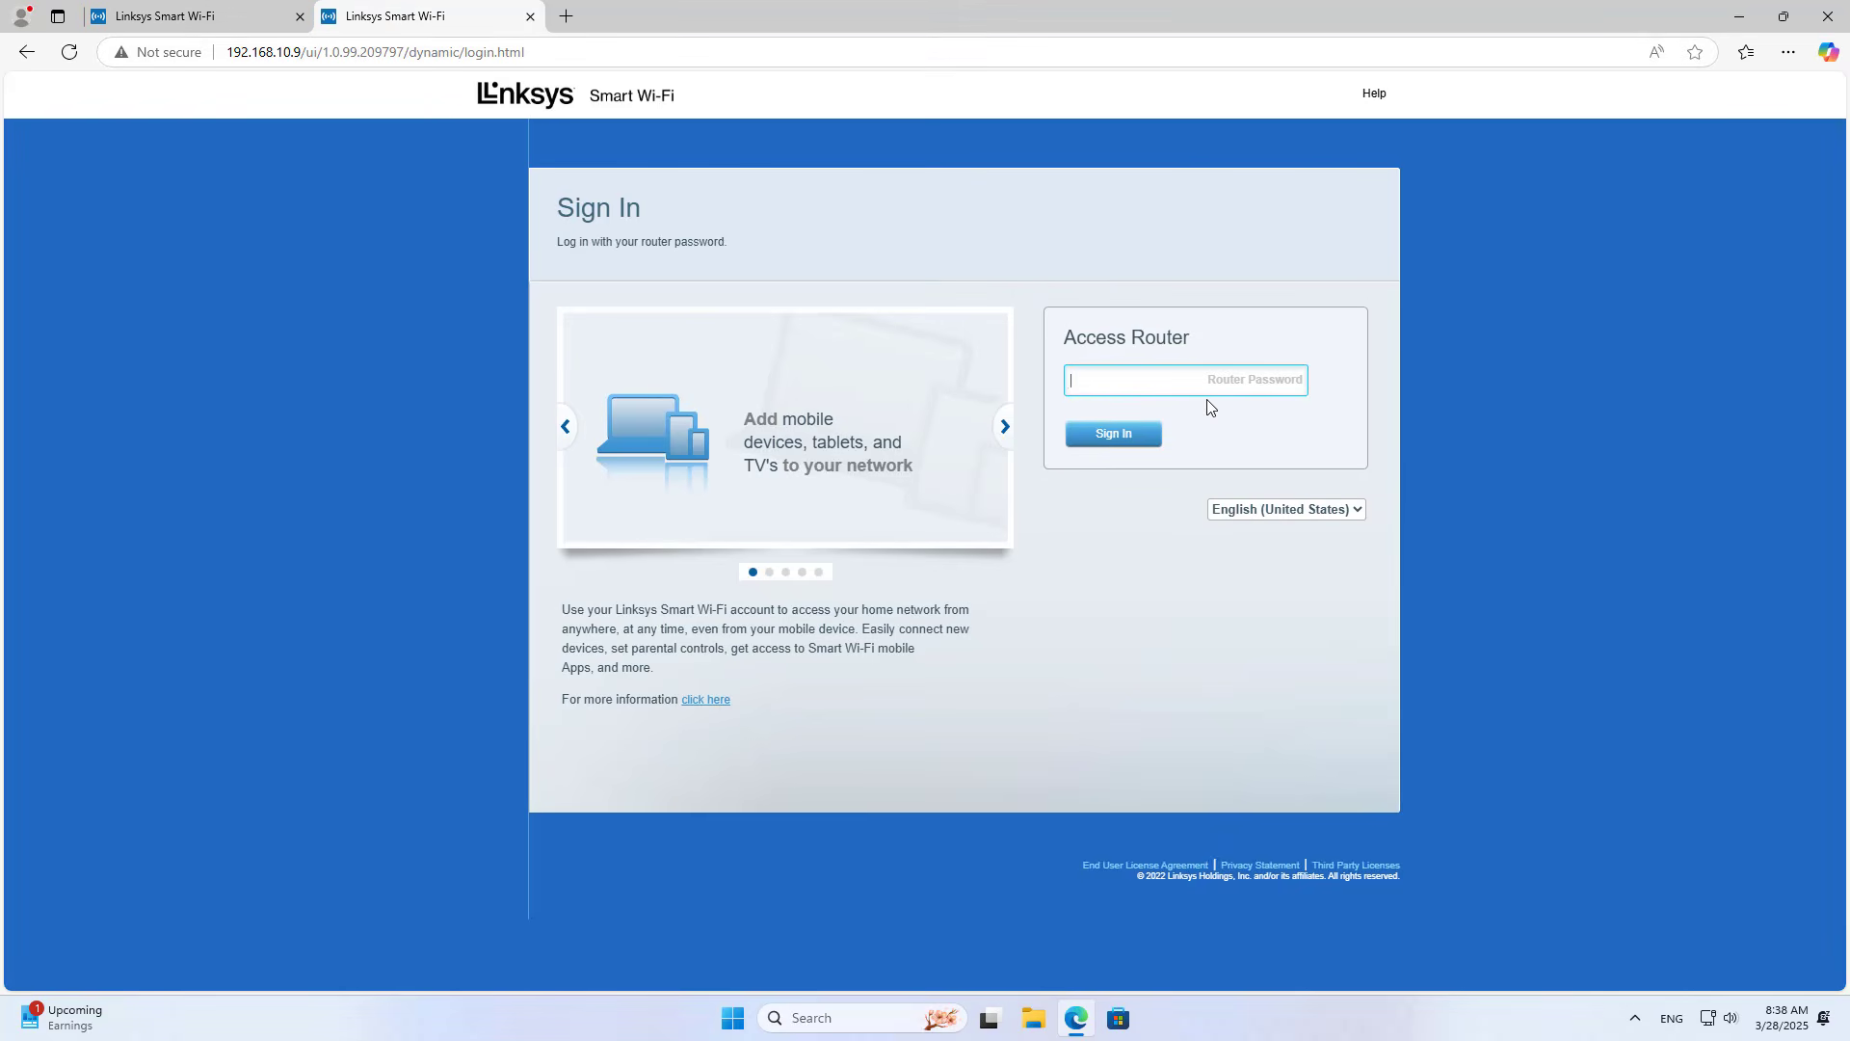
text(adm)
key(Return)
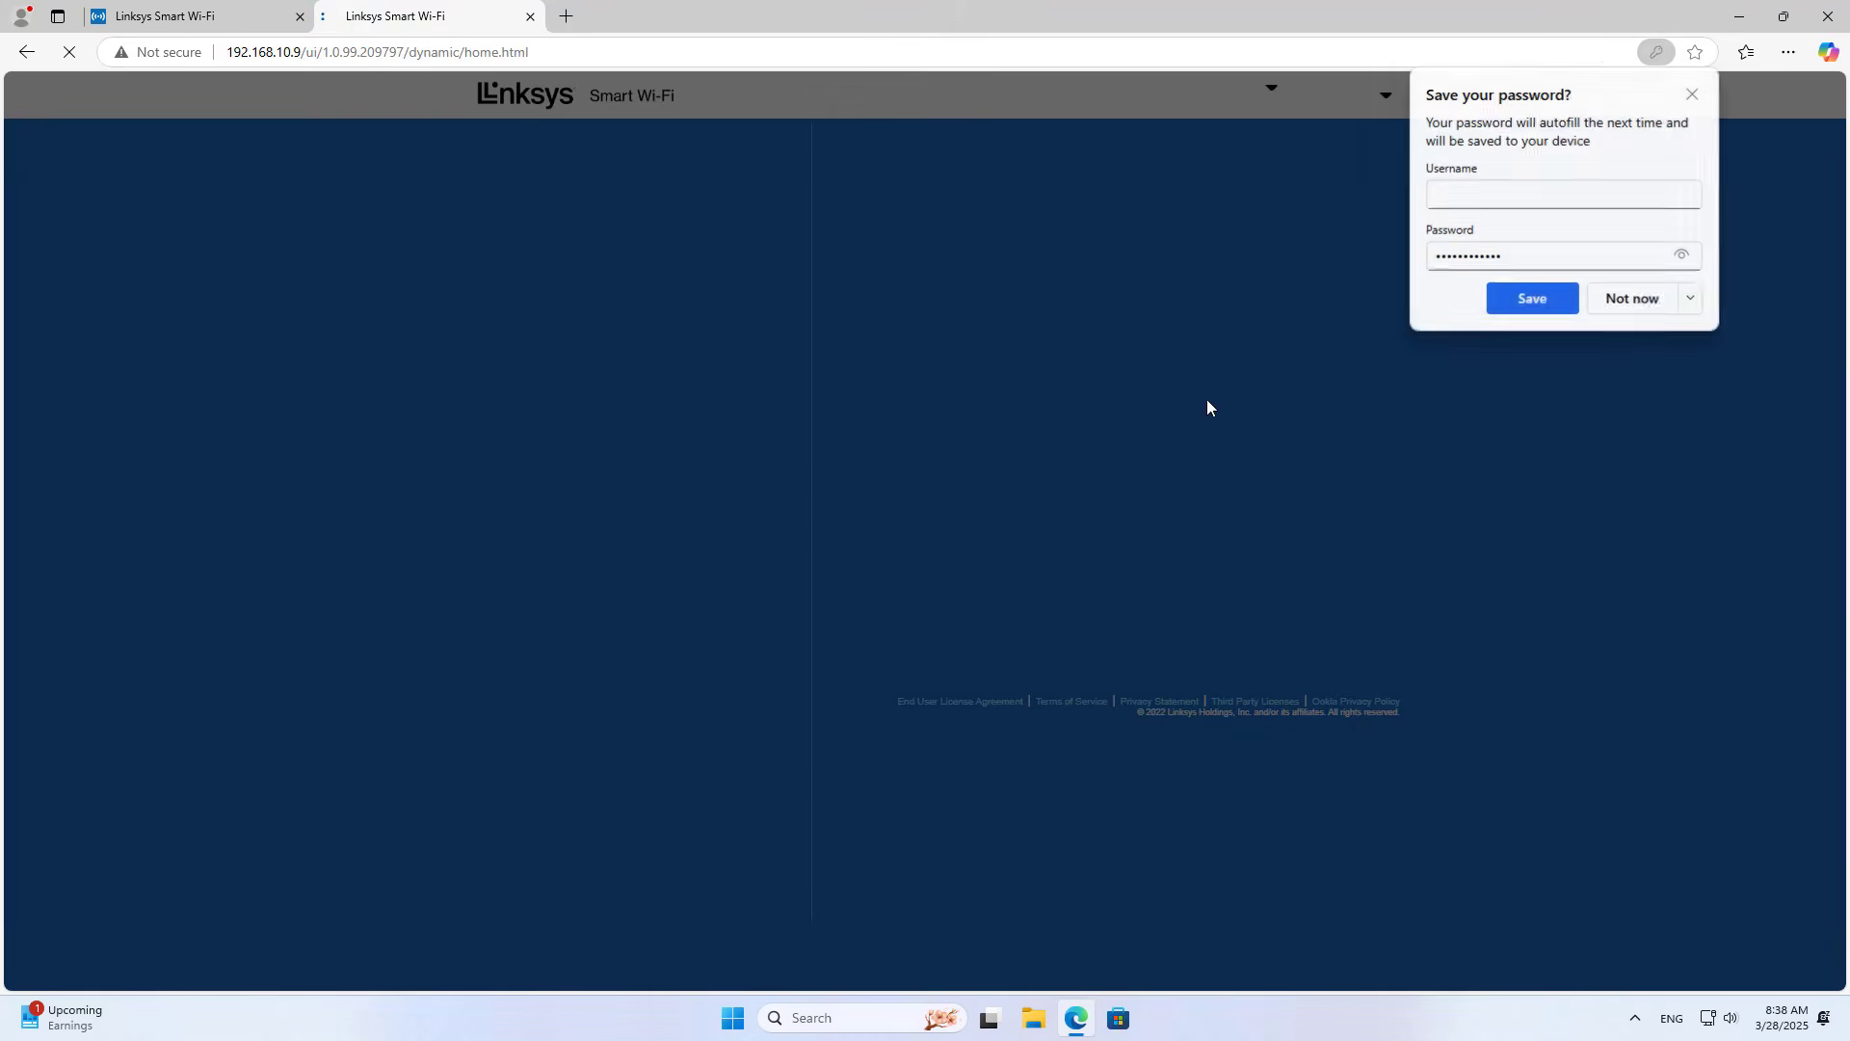
click(1690, 307)
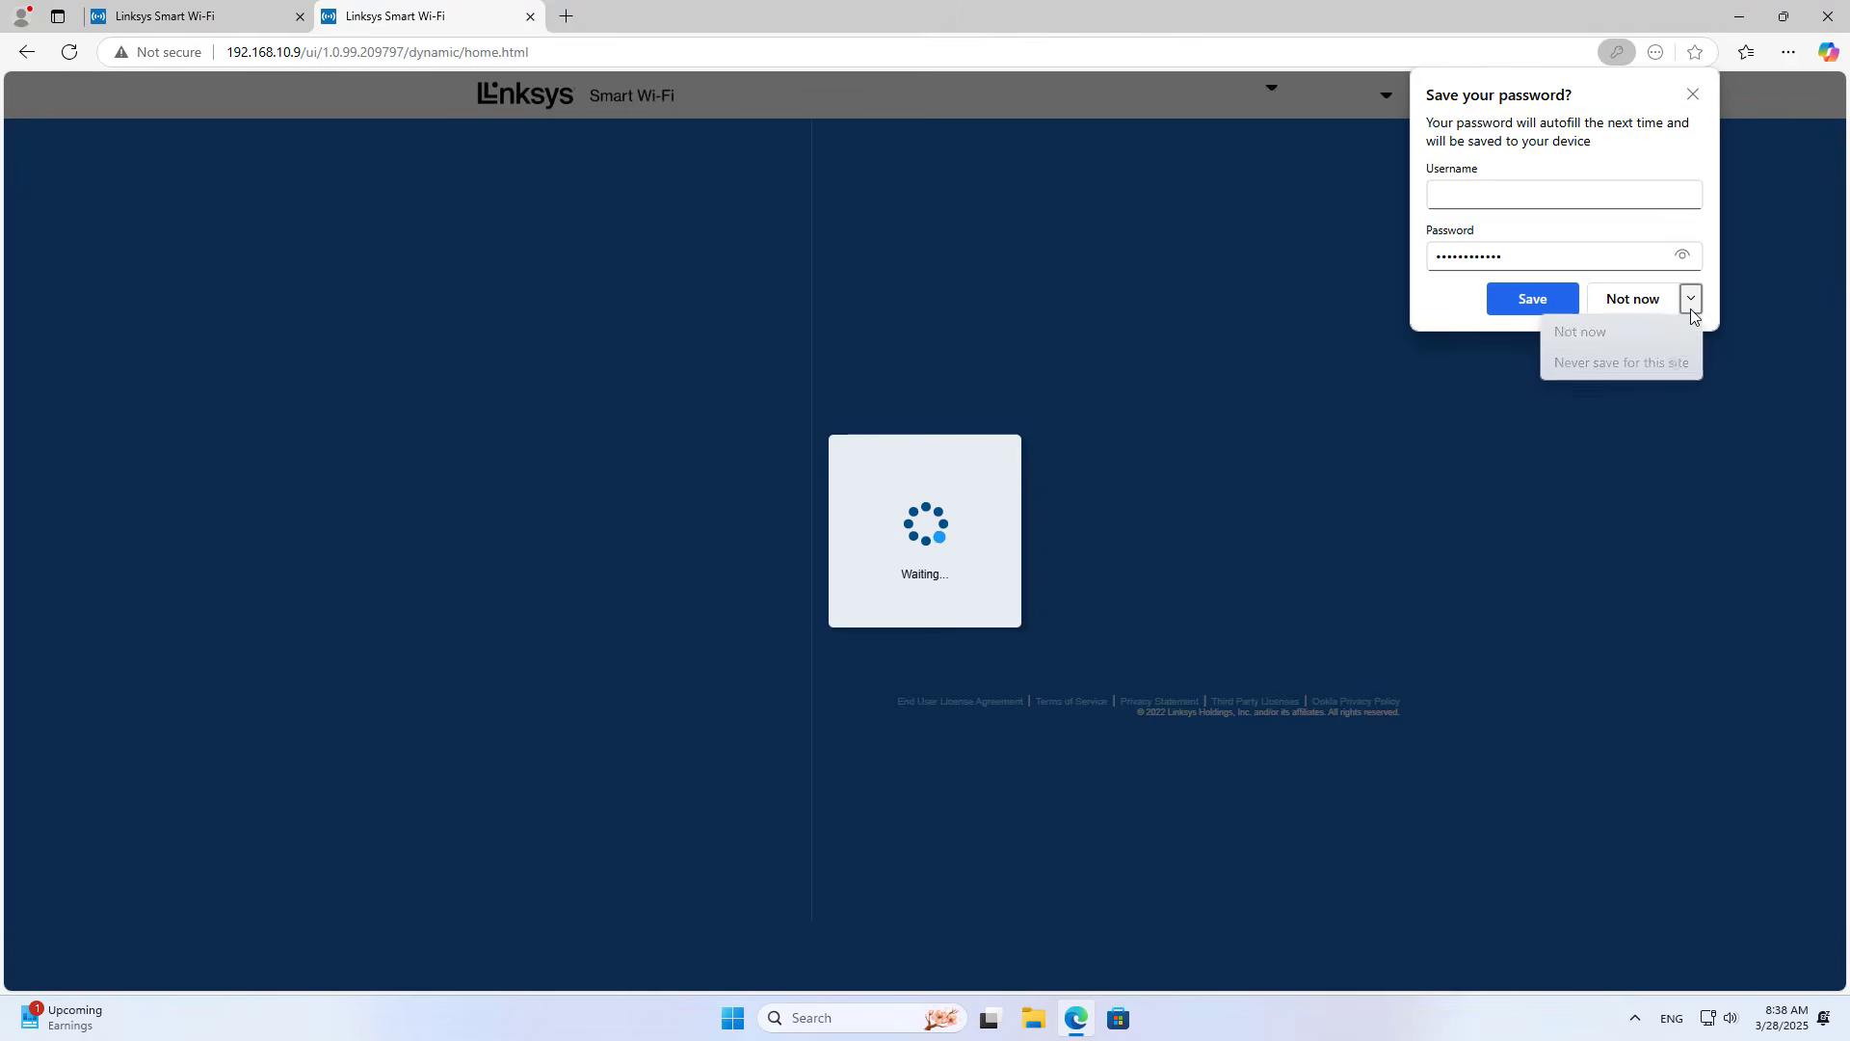
click(1676, 366)
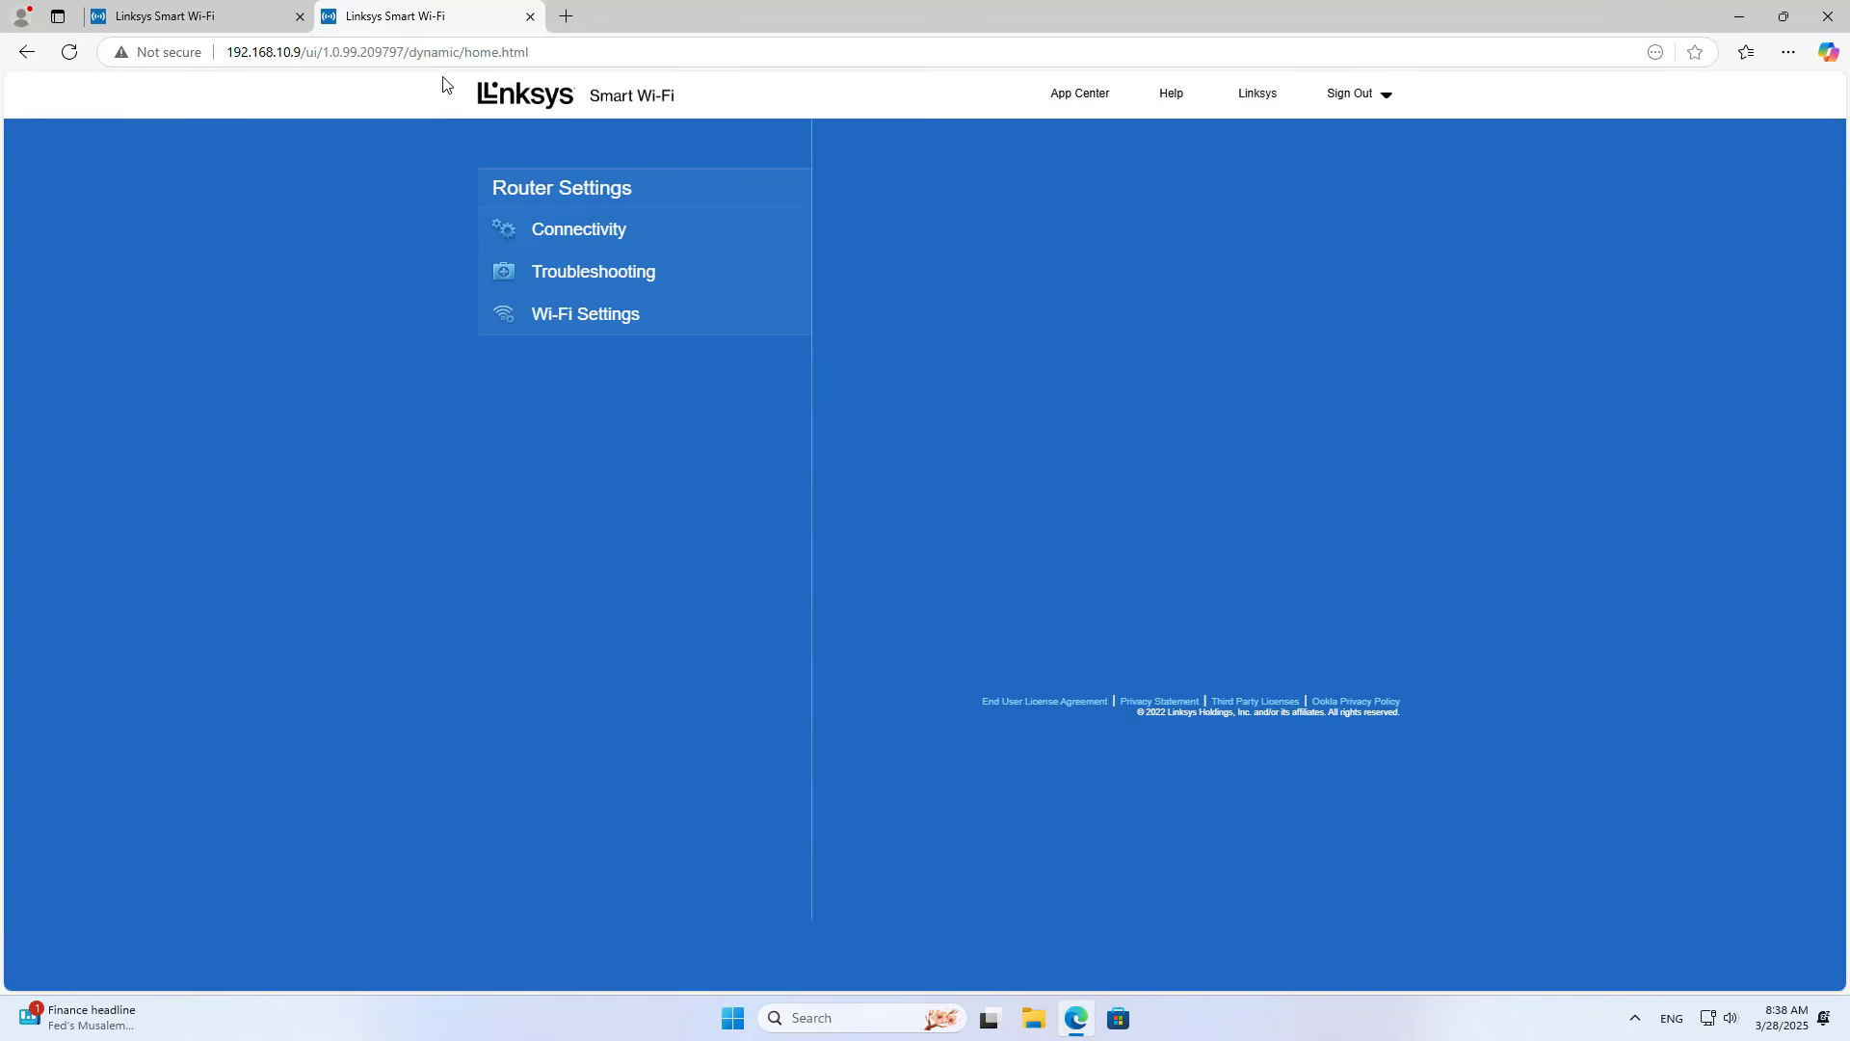
Step: Back in the first tab, close the Troubleshooting window
drag(300, 50, 226, 51)
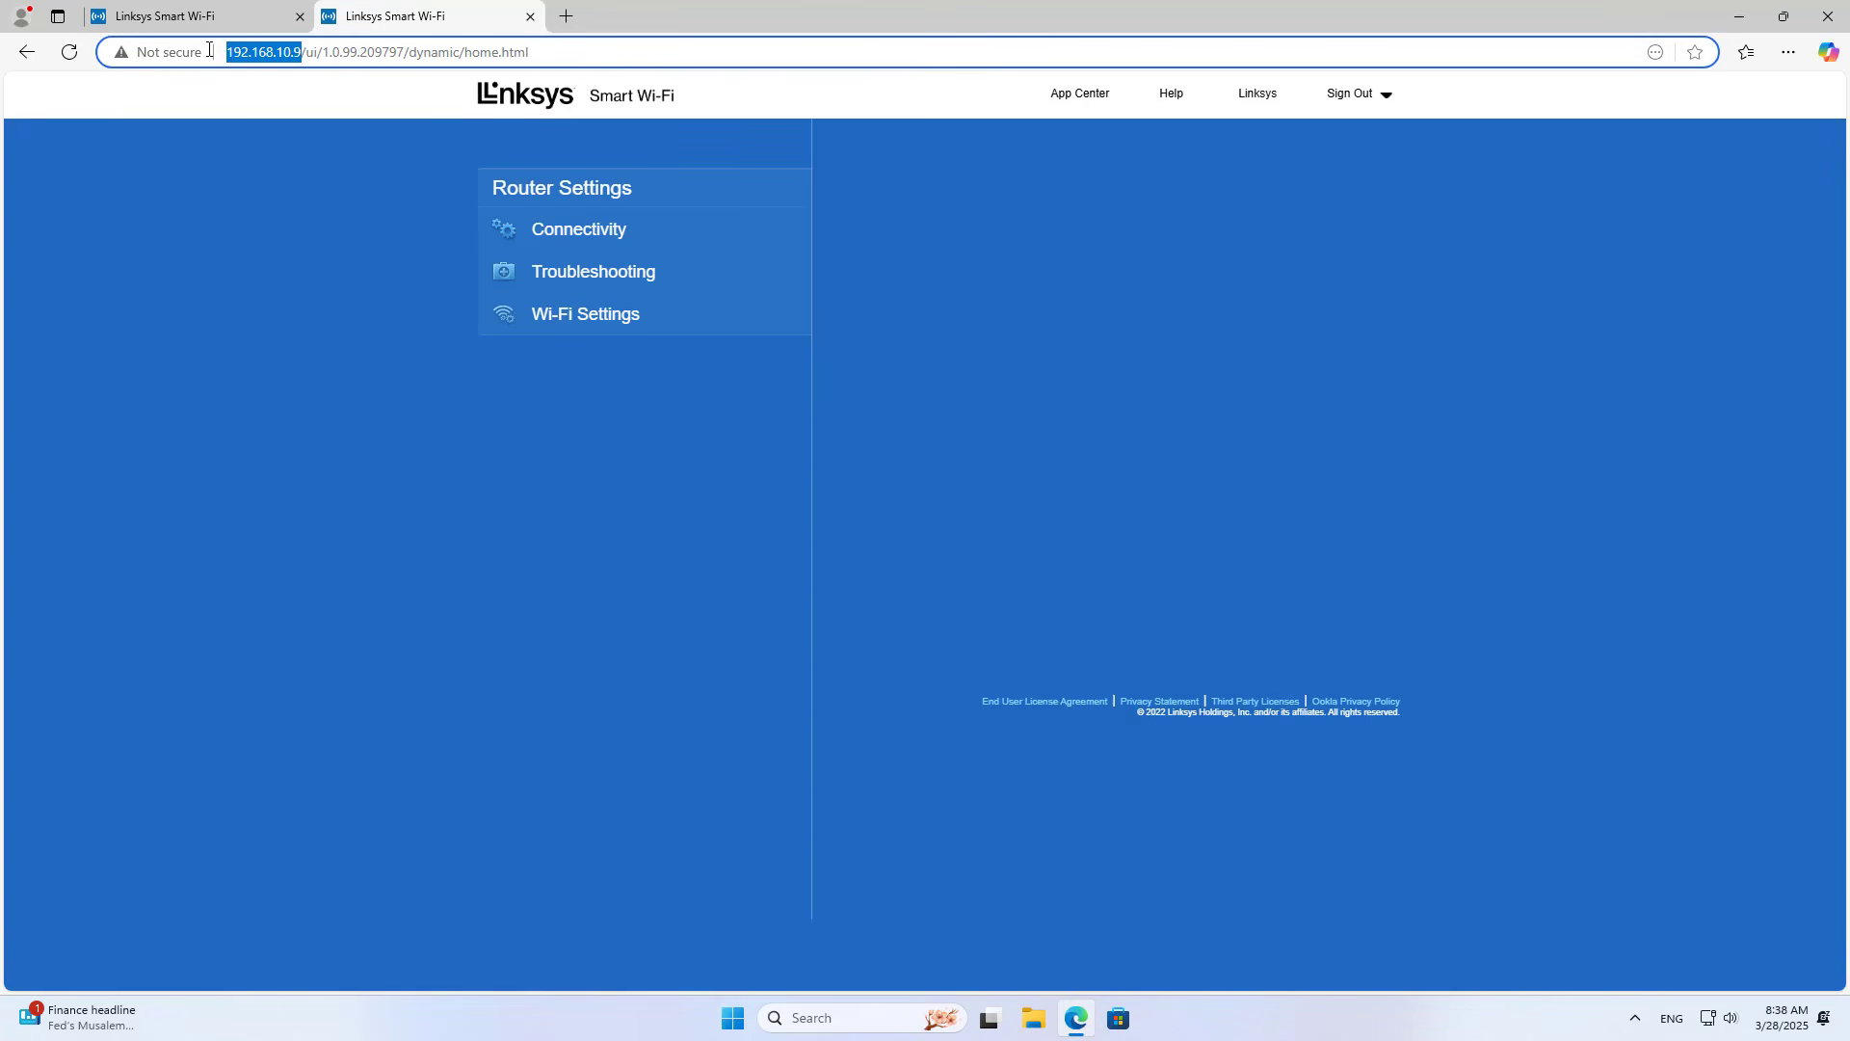
click(192, 16)
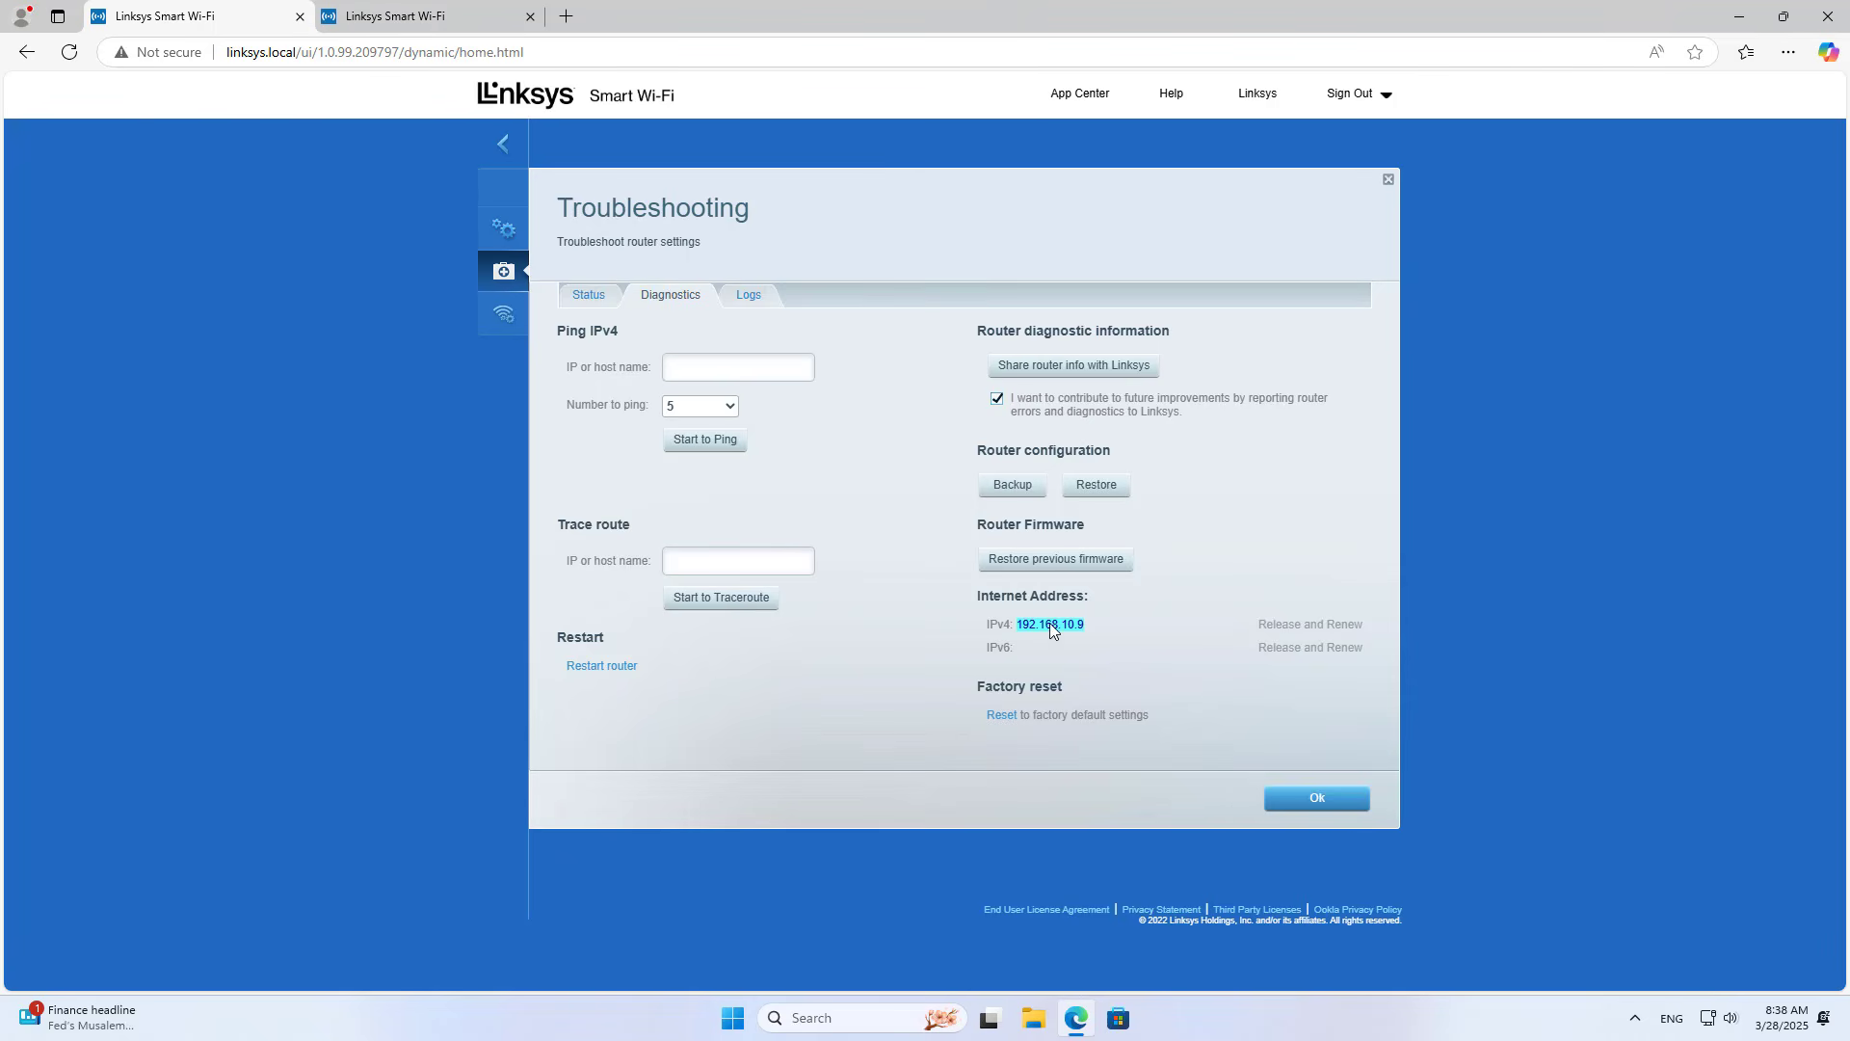
click(1335, 800)
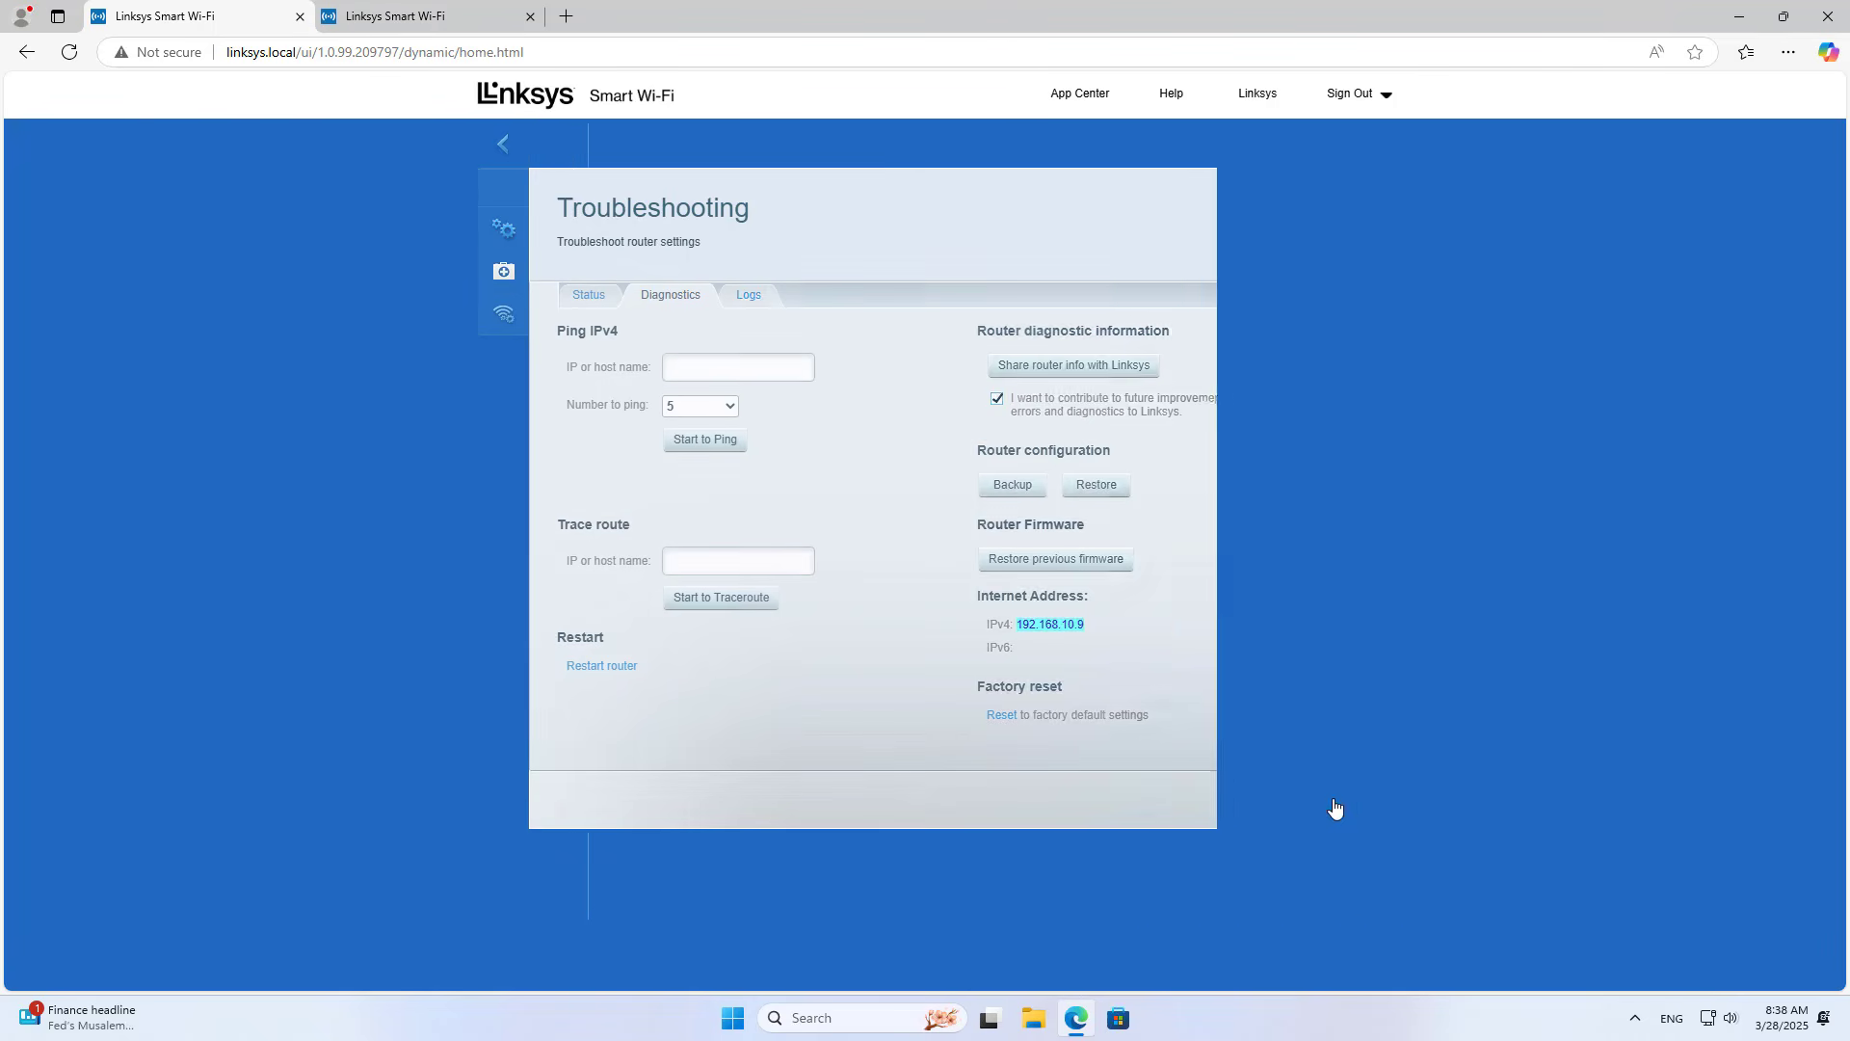
Step: Verify Internet Settings show Specify an IPv4 address 192.168.10.9, then close and minimize the browser
click(599, 243)
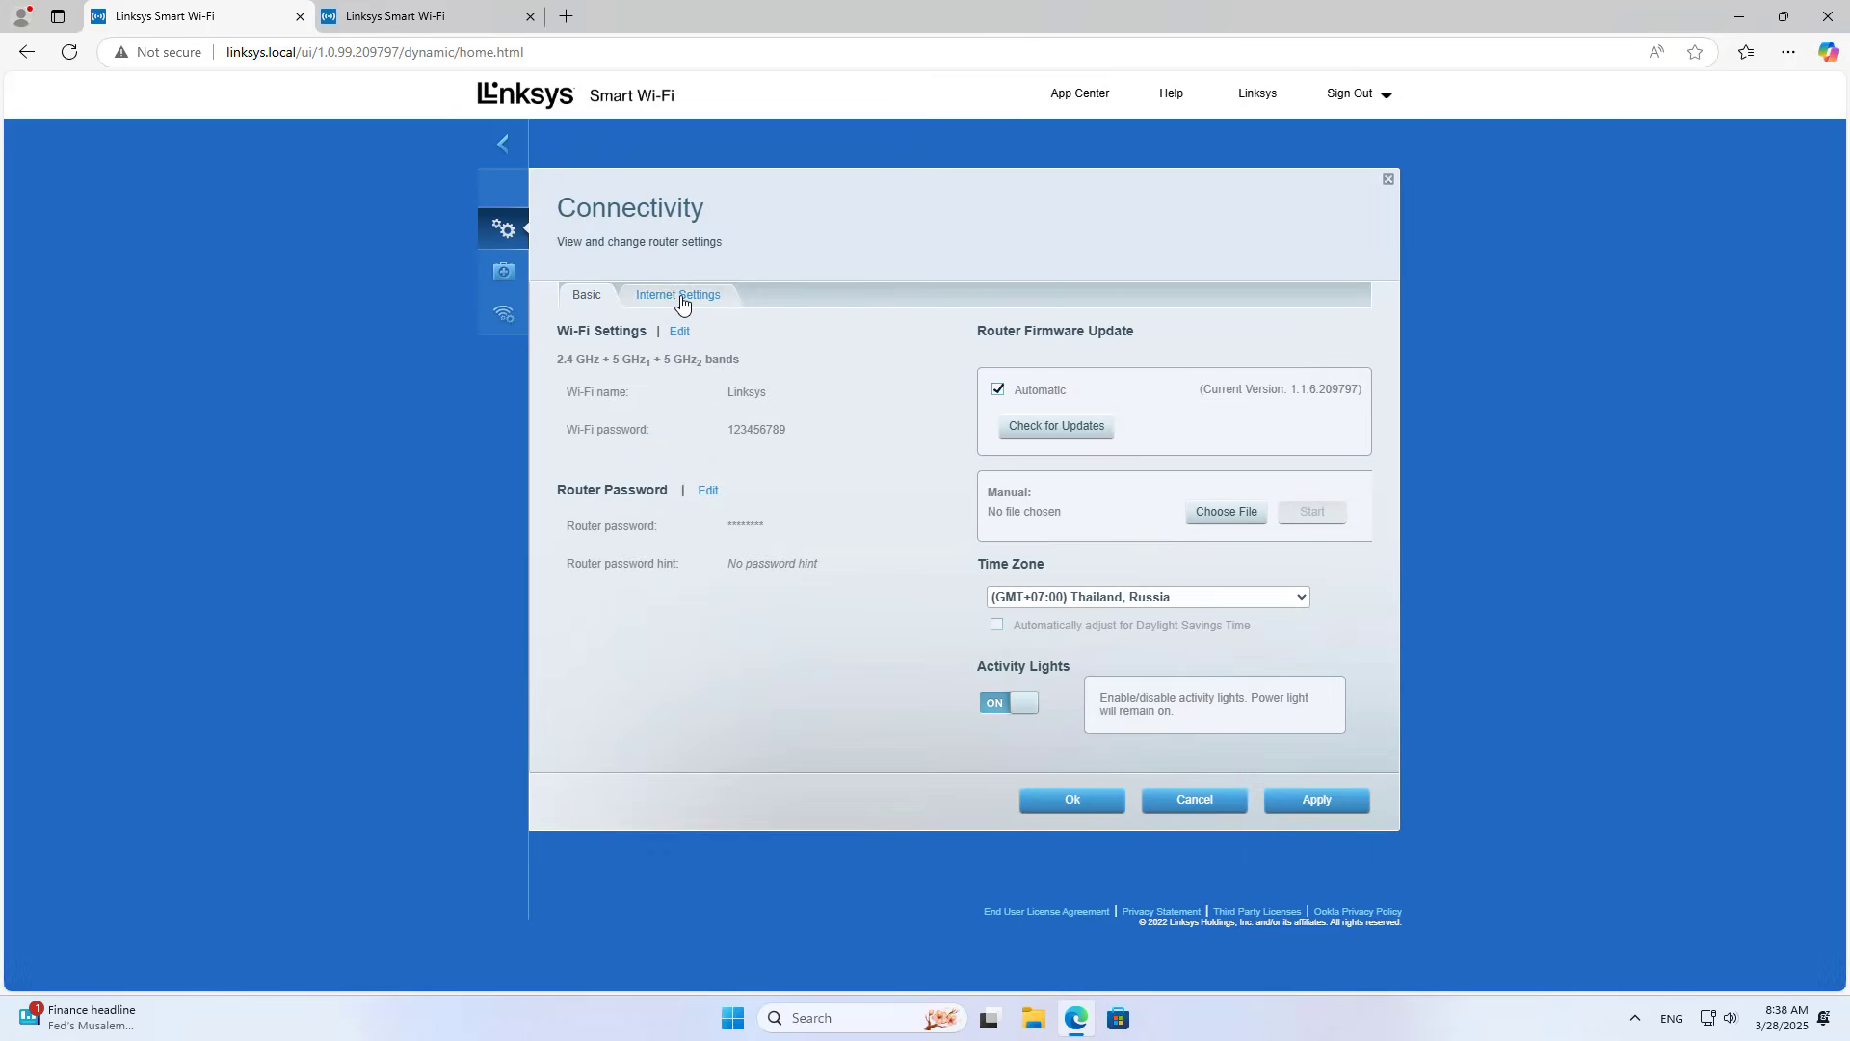
click(681, 301)
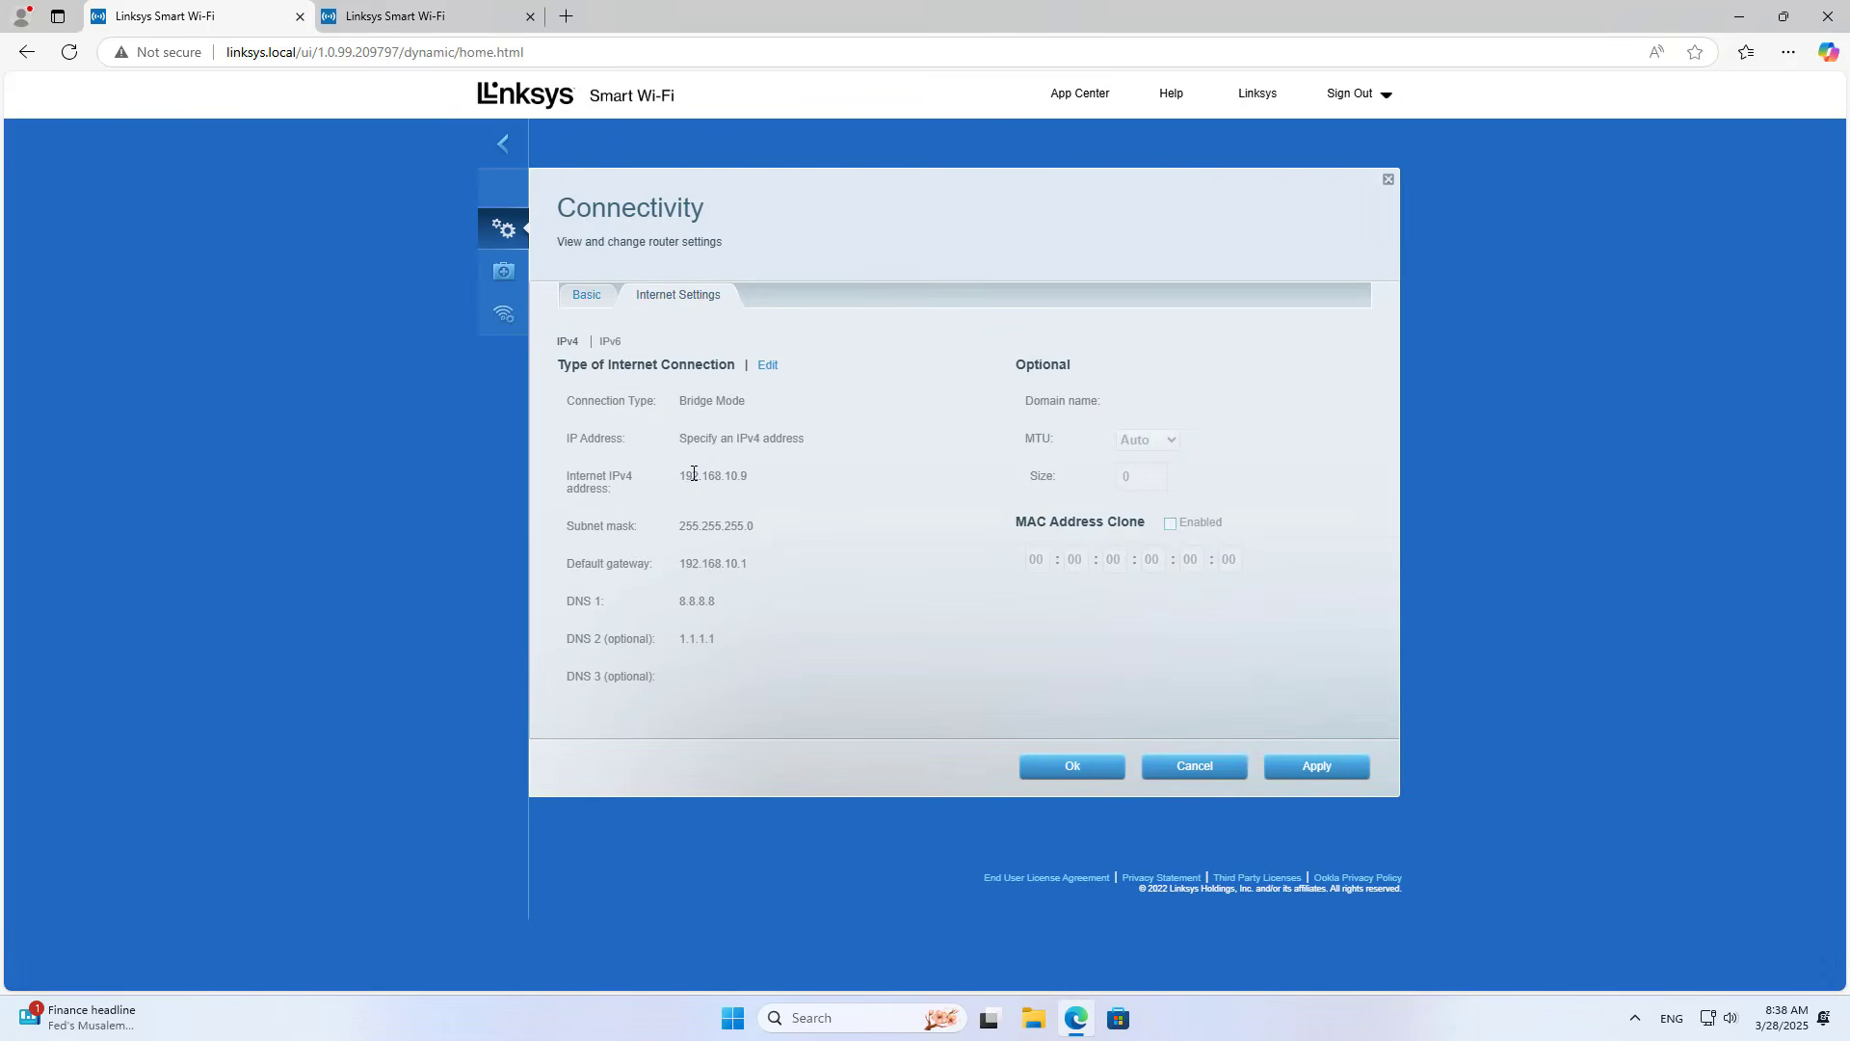
drag(679, 474, 758, 473)
drag(808, 439, 679, 439)
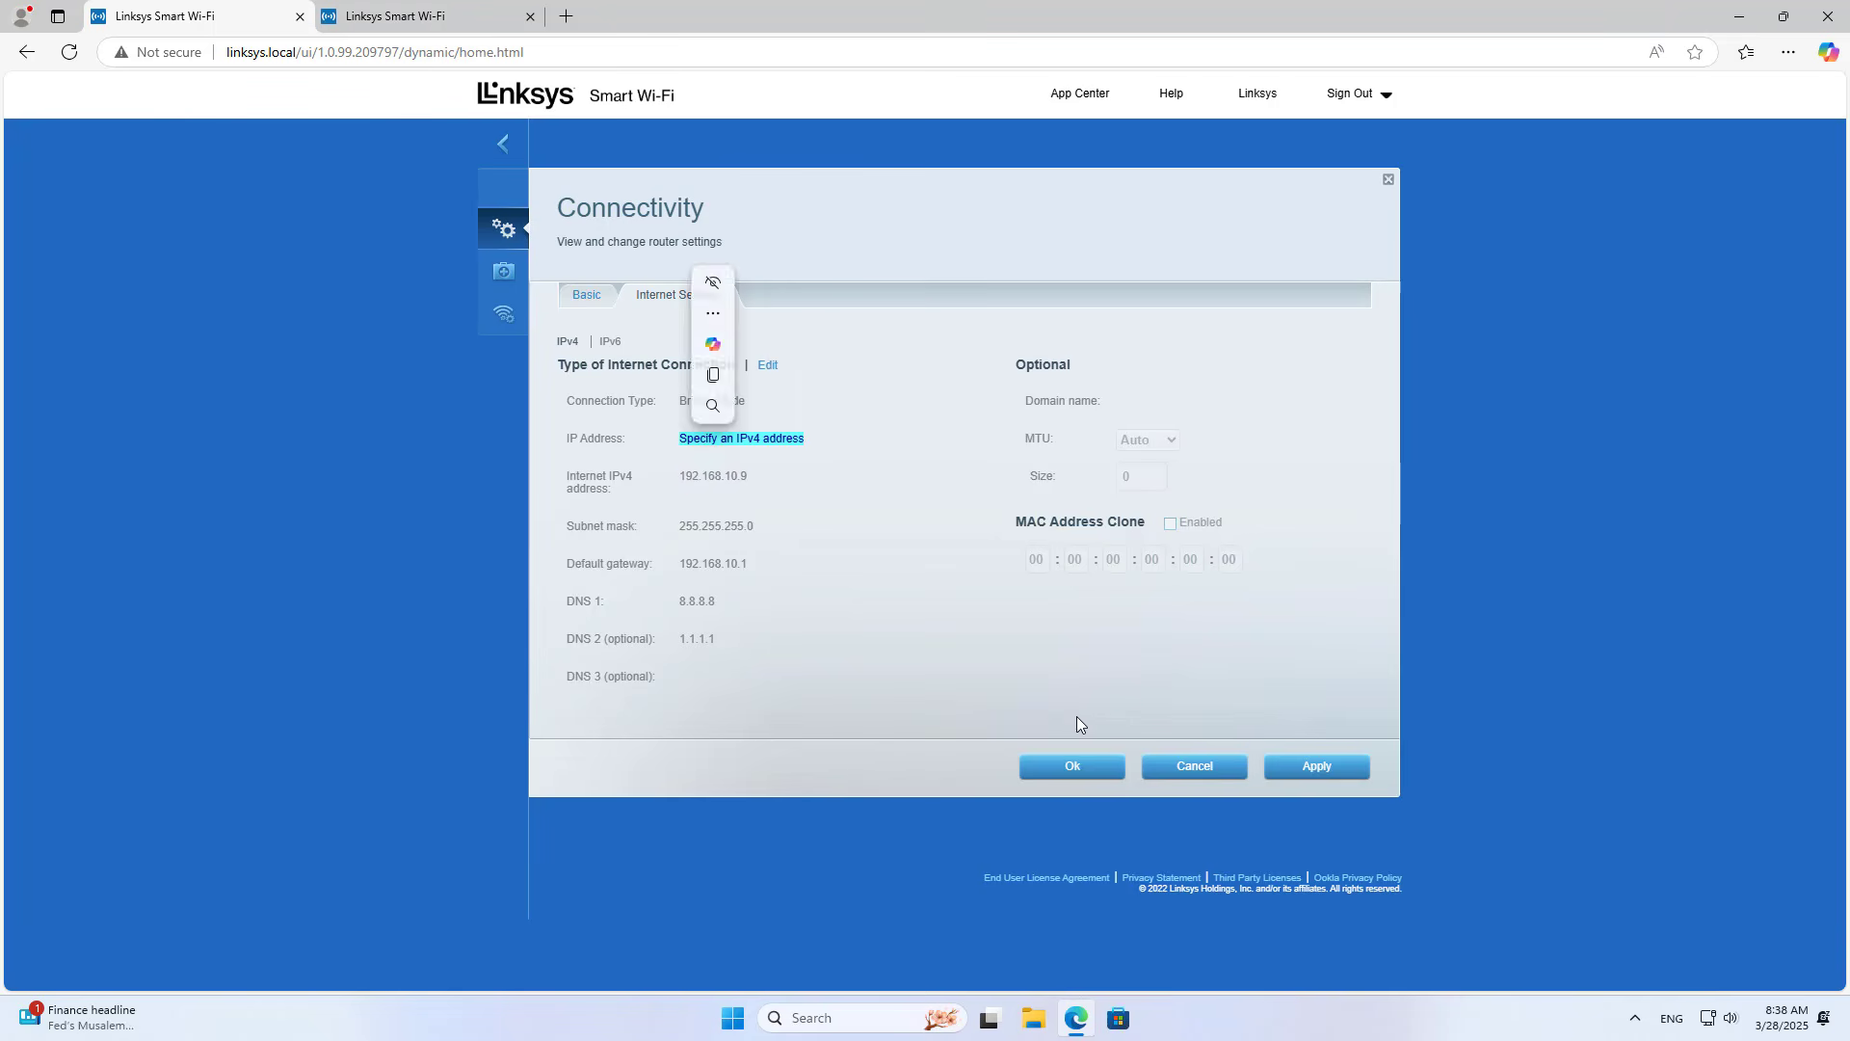
click(1073, 768)
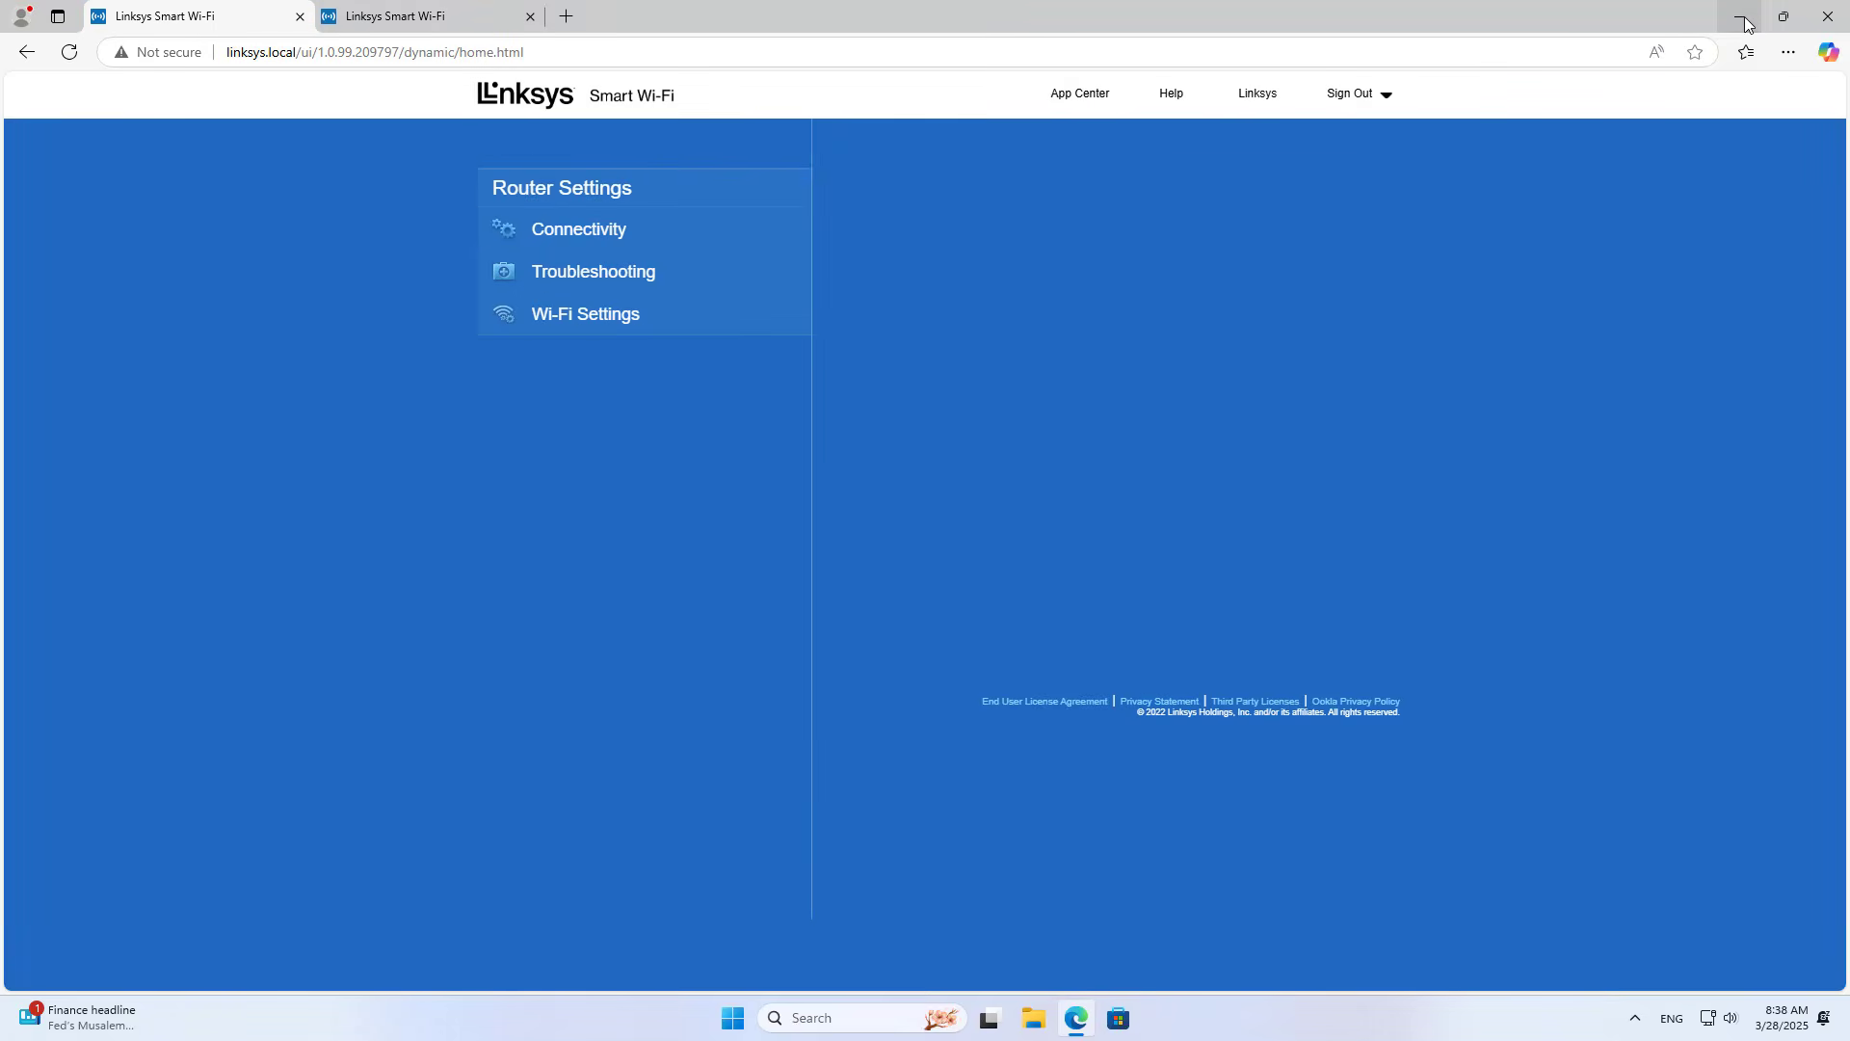
click(1739, 16)
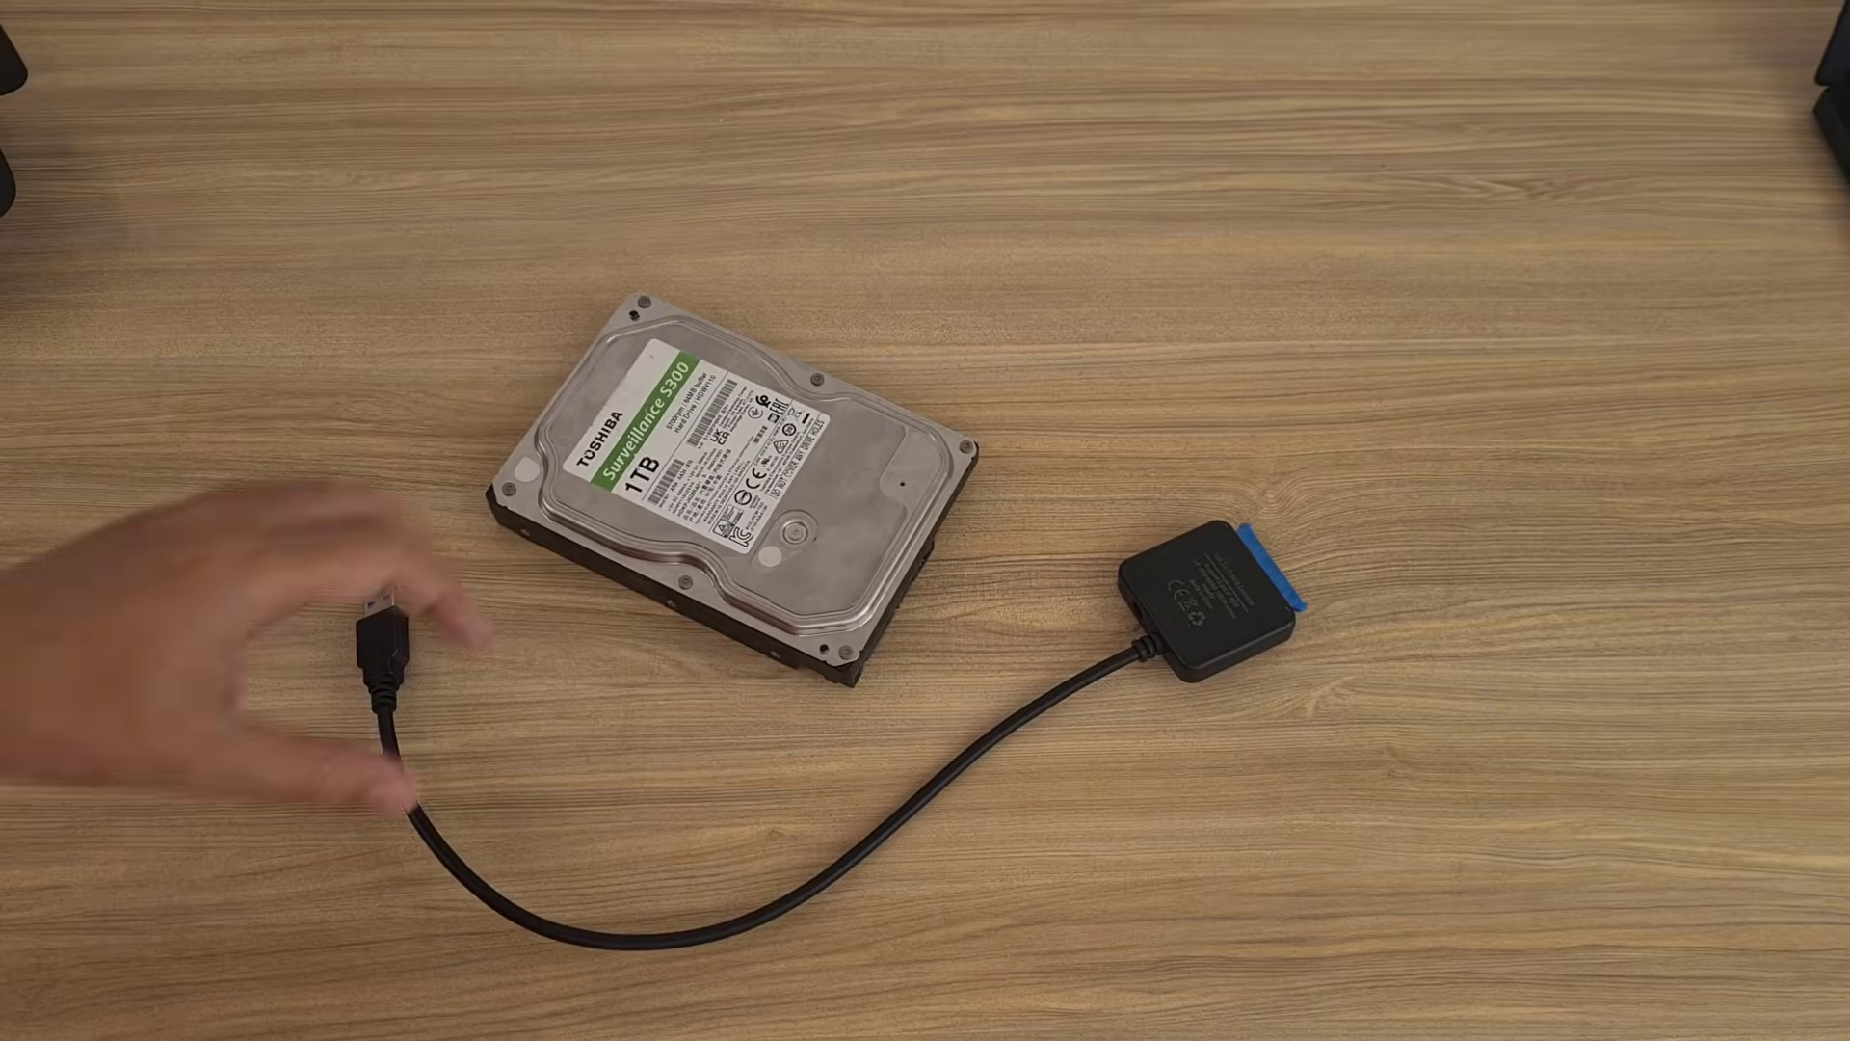
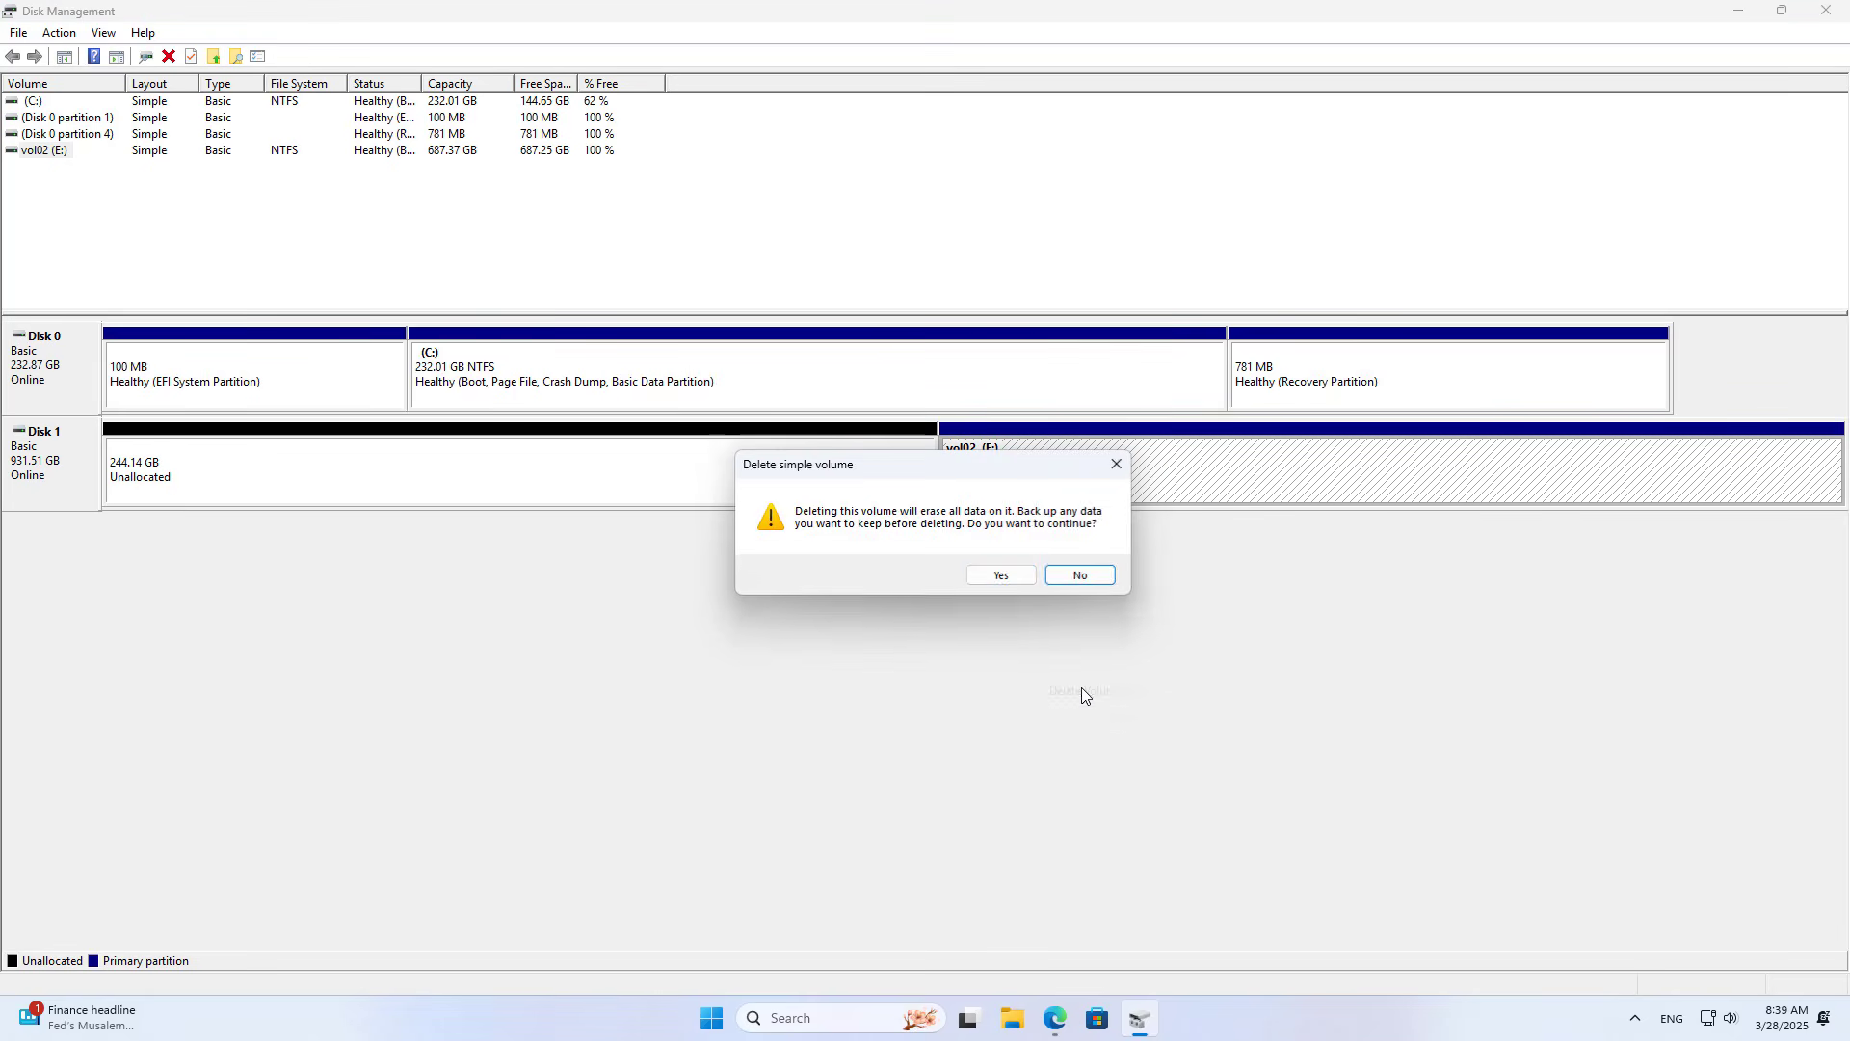
Step: Delete vol02 and start a full-size simple volume on Disk 1 using drive letter D
click(1017, 576)
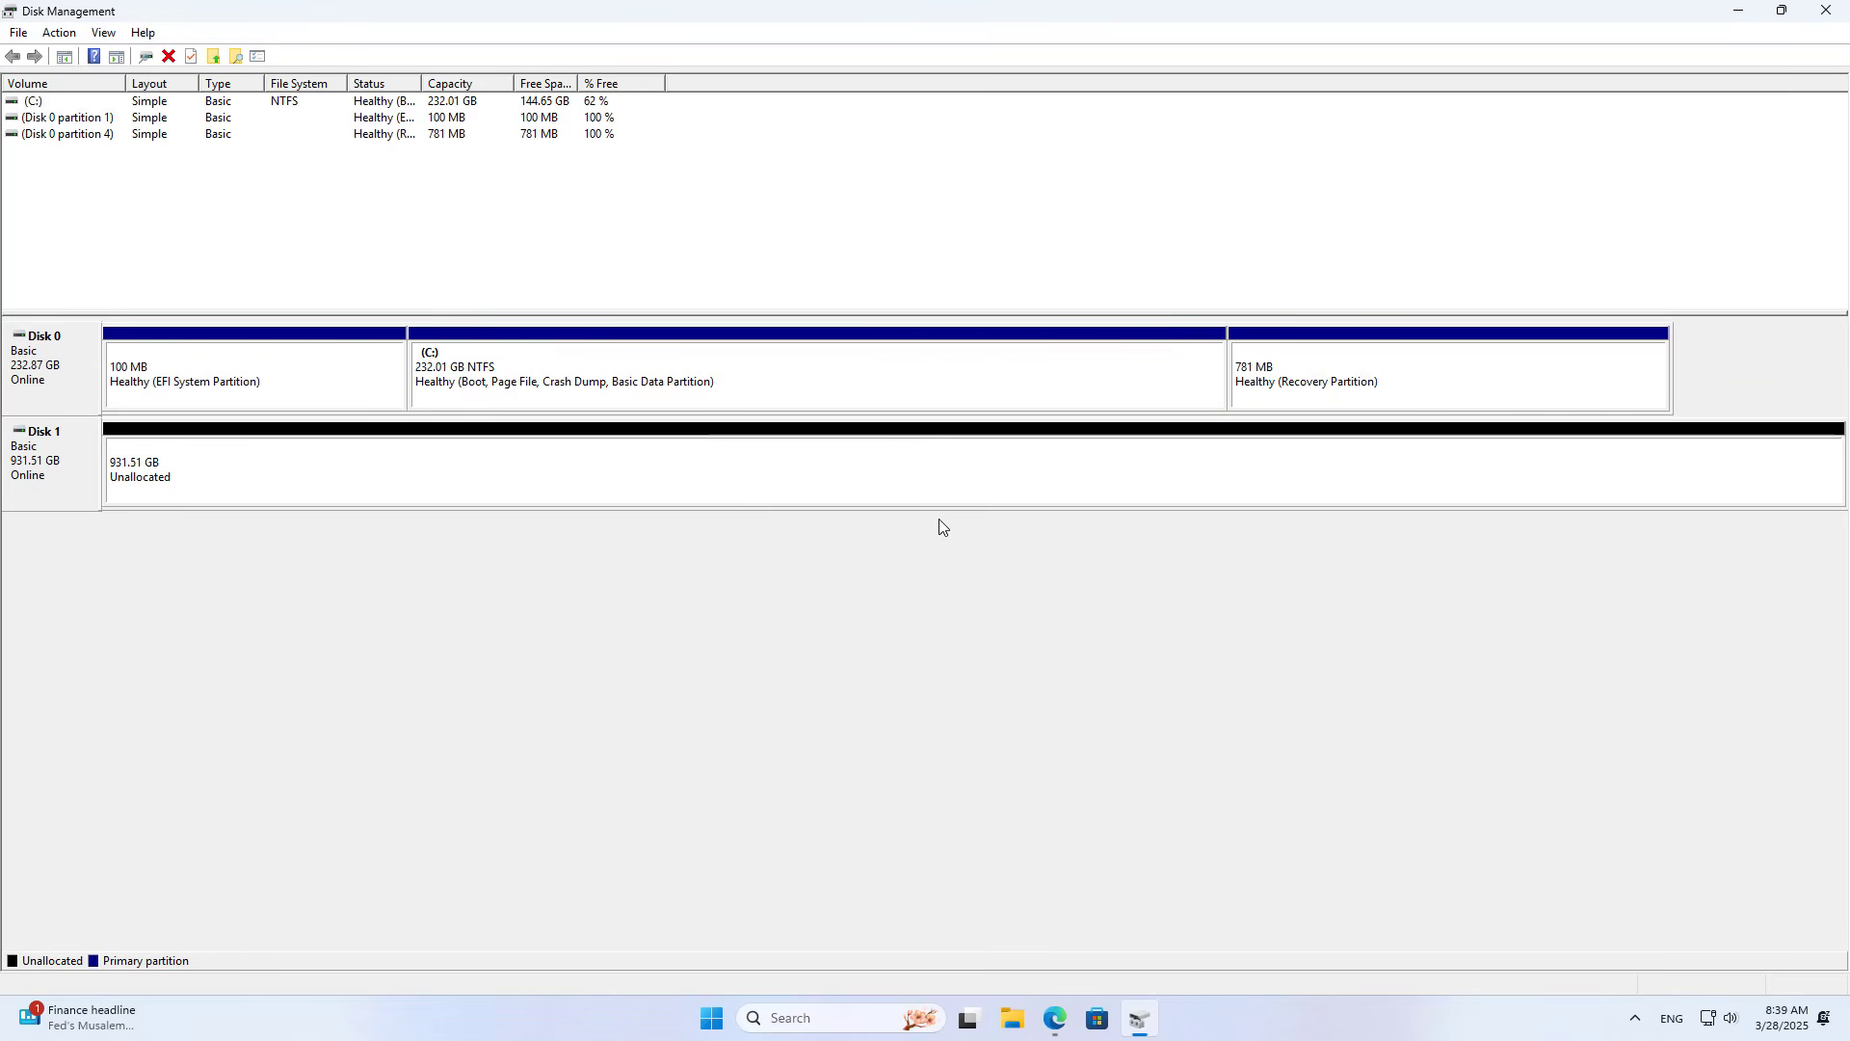
right_click(887, 463)
click(940, 475)
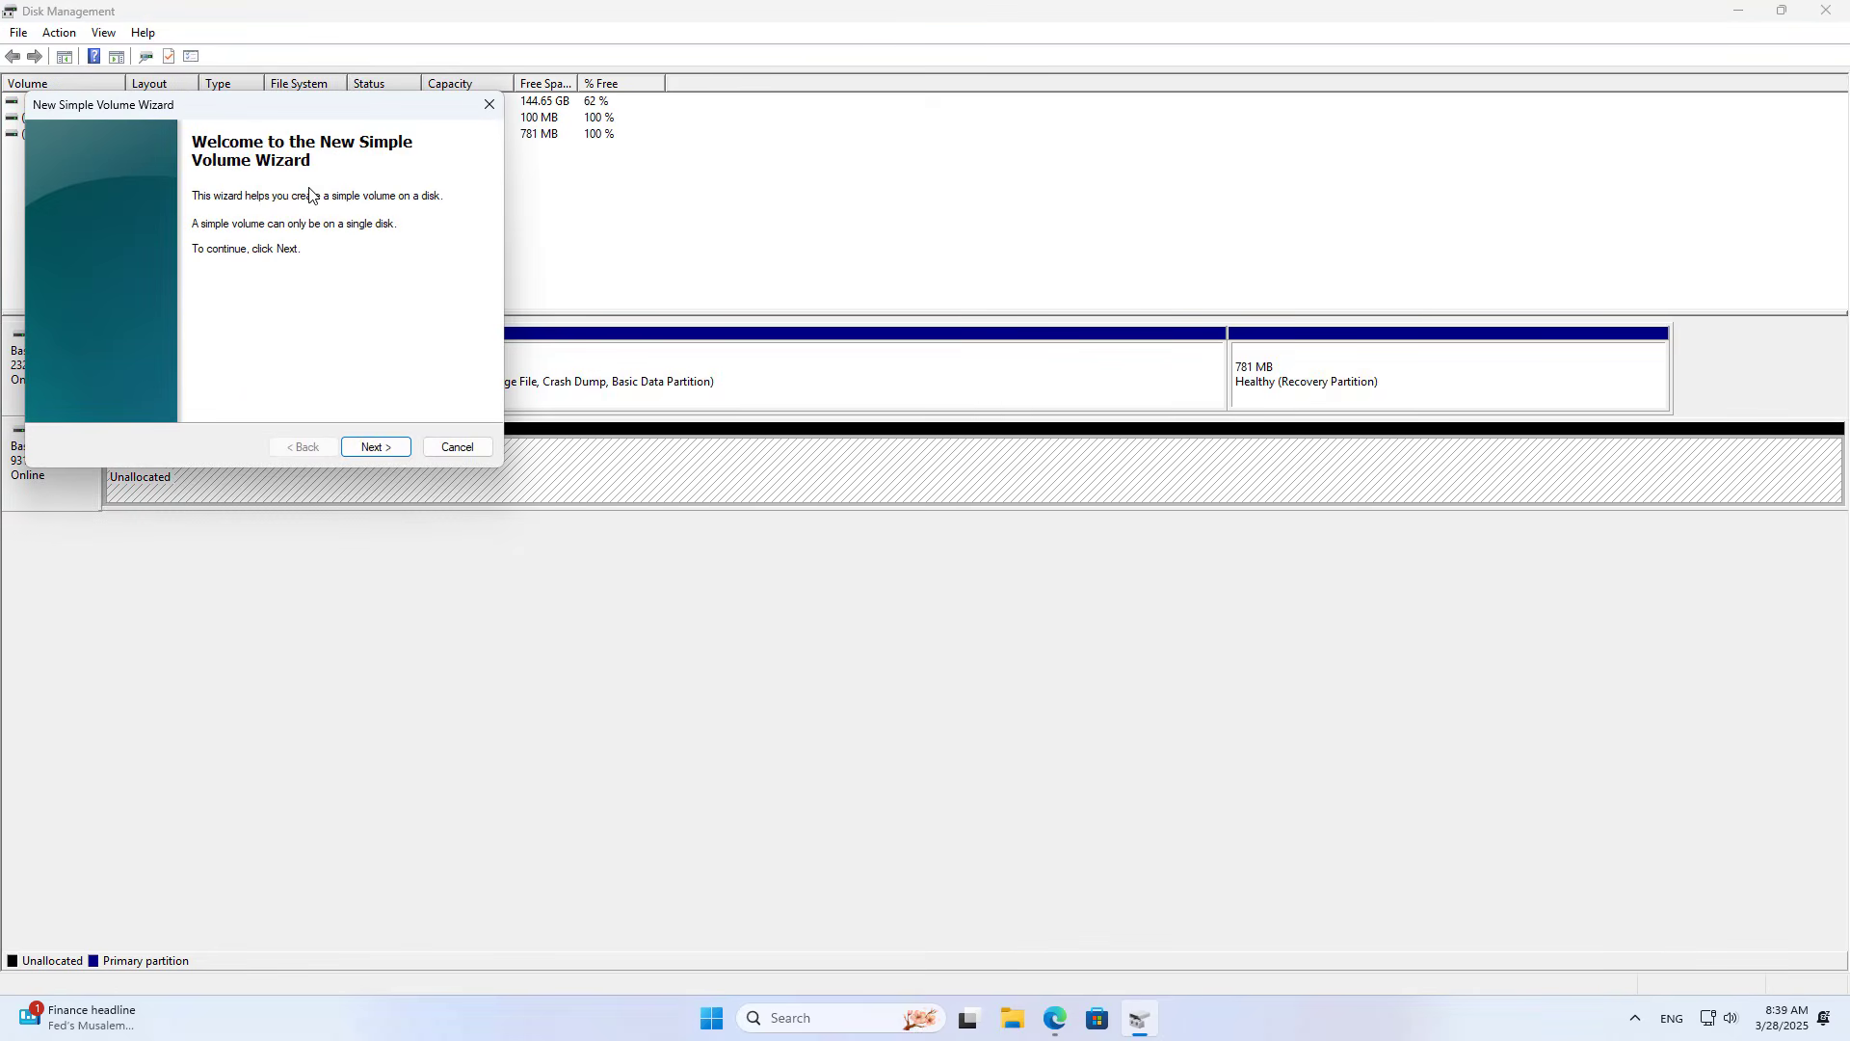
drag(337, 116, 915, 440)
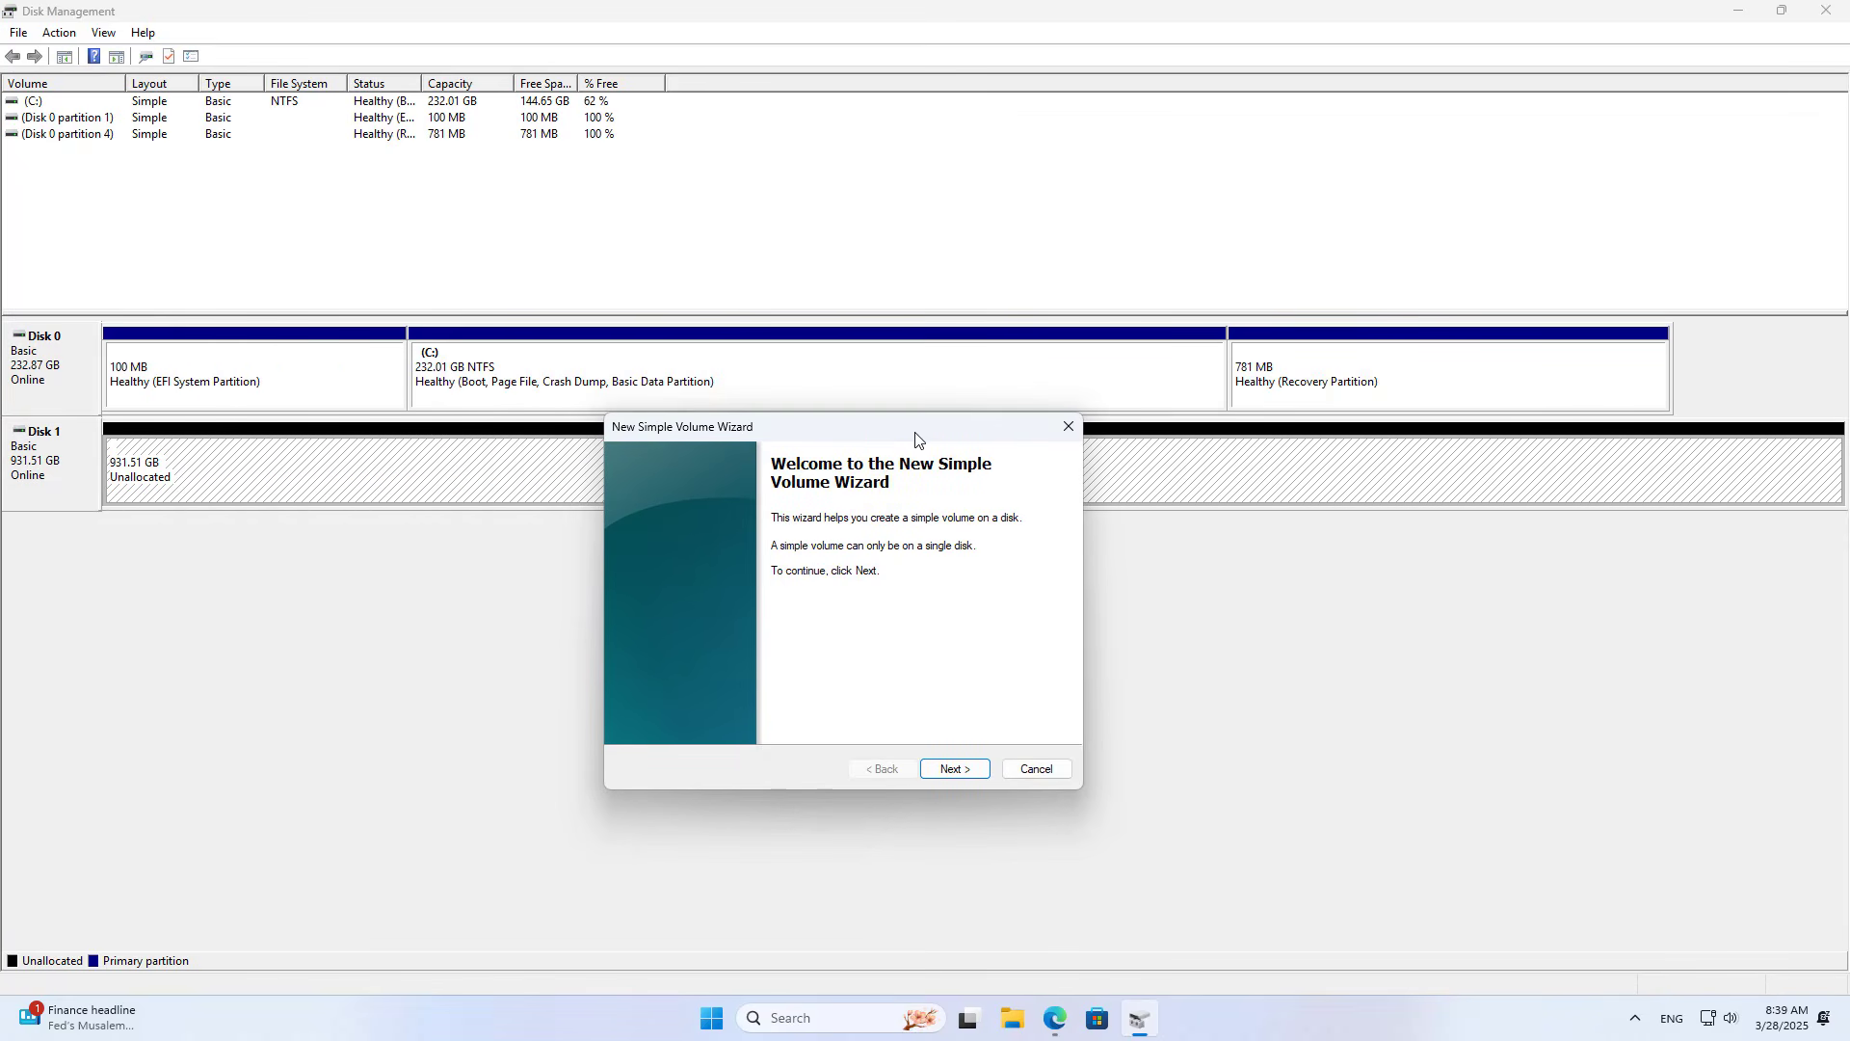
click(961, 766)
click(957, 771)
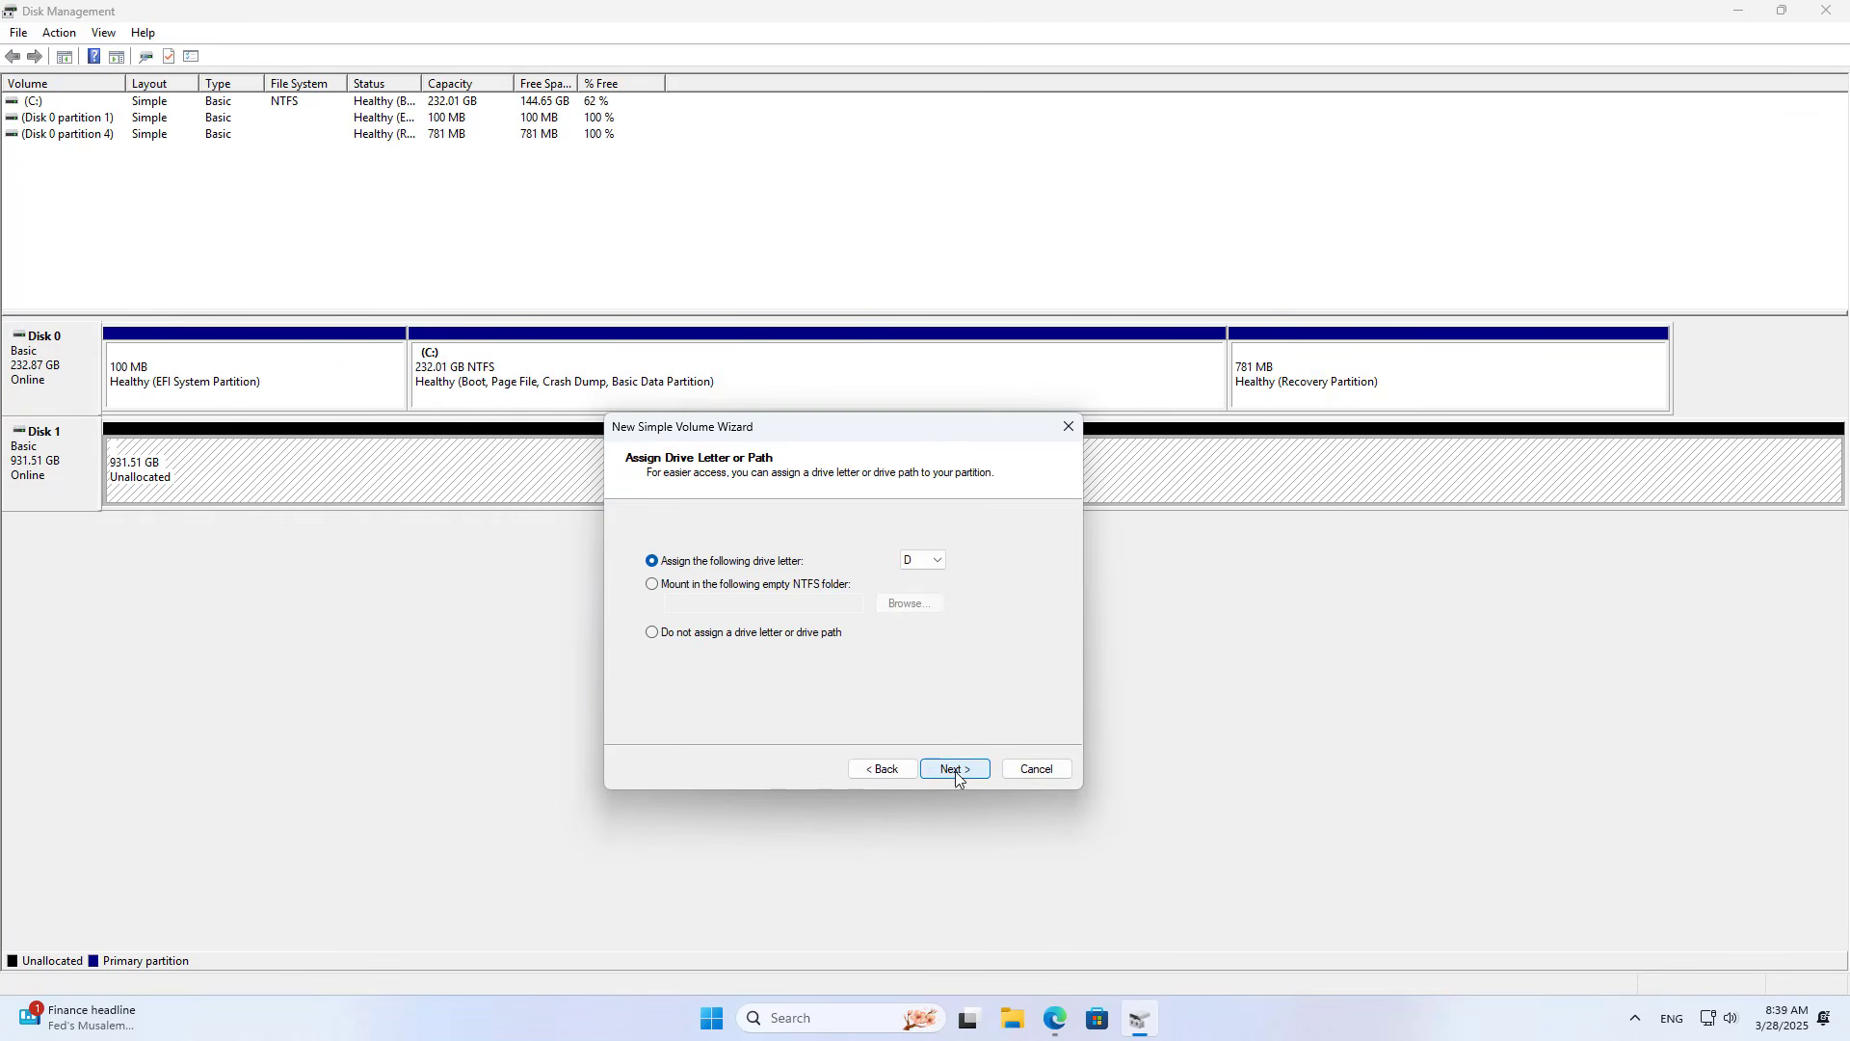
click(957, 771)
Step: Label the new volume HDD, keep NTFS, and finish creating it
drag(904, 656, 809, 657)
text(HDD)
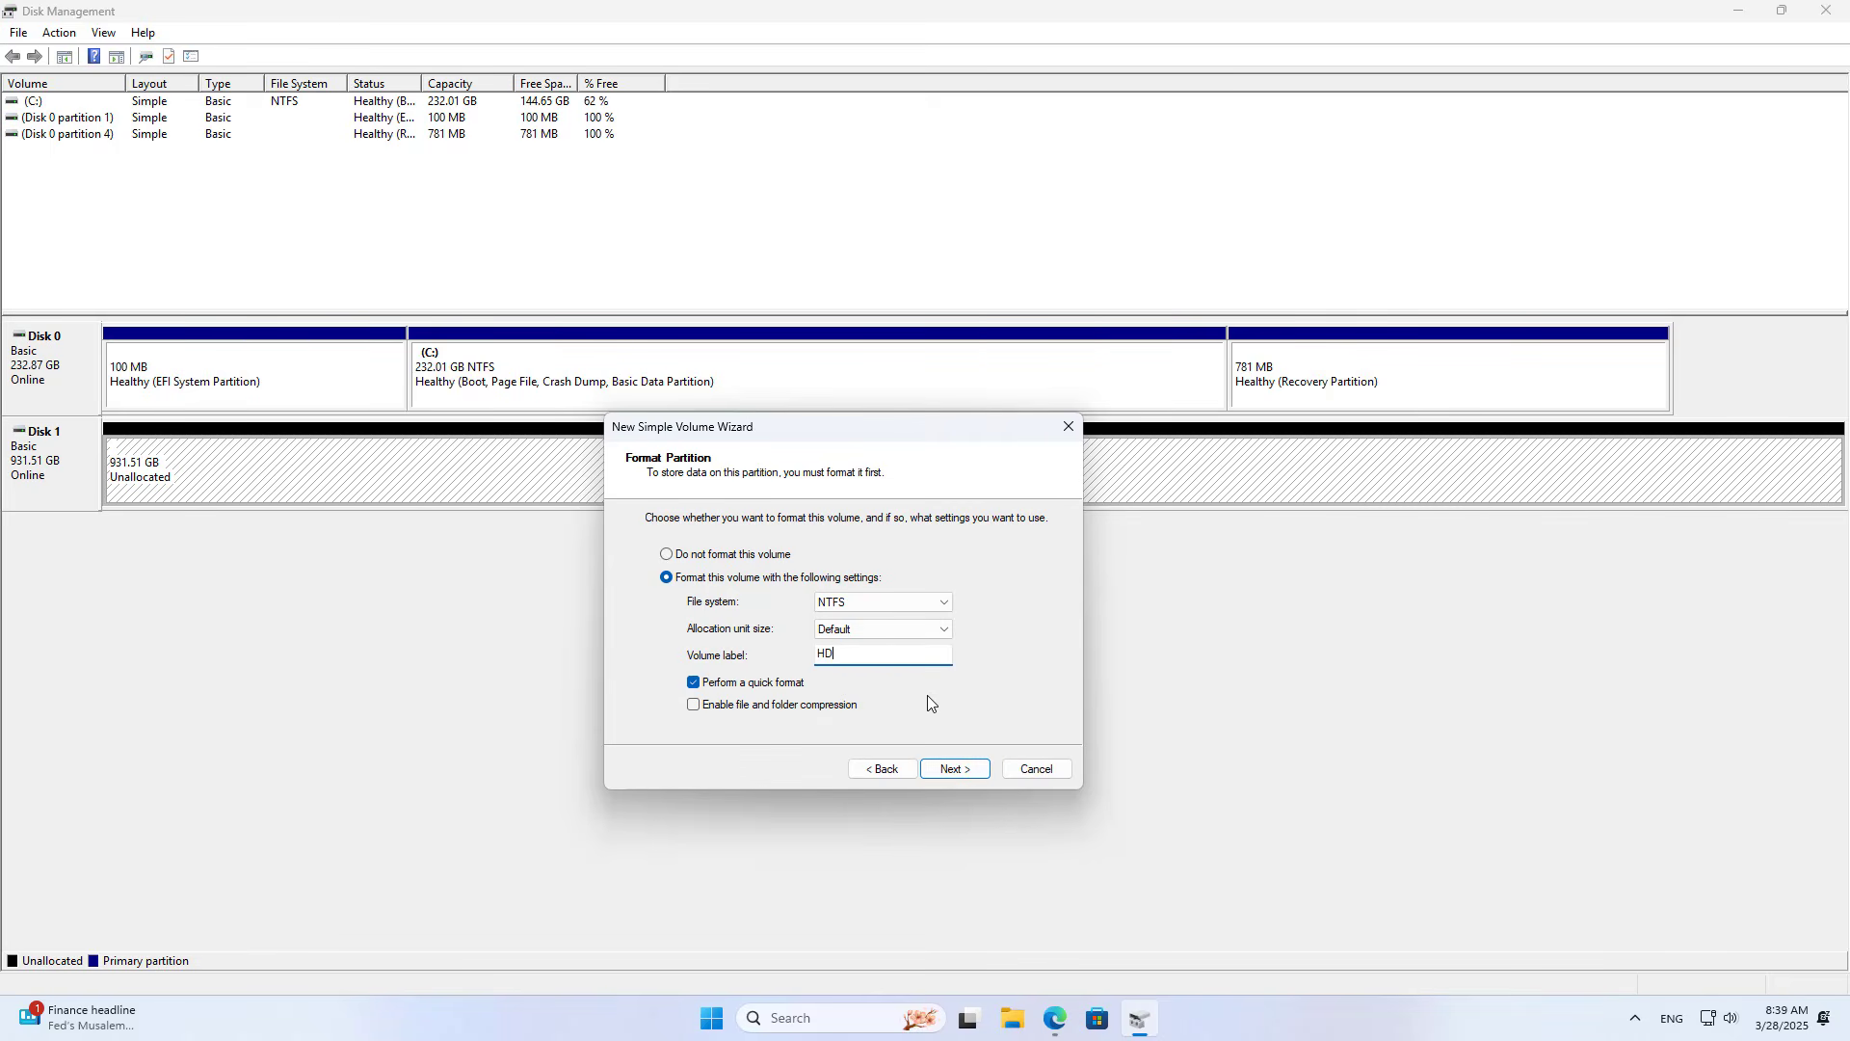
click(944, 607)
click(934, 621)
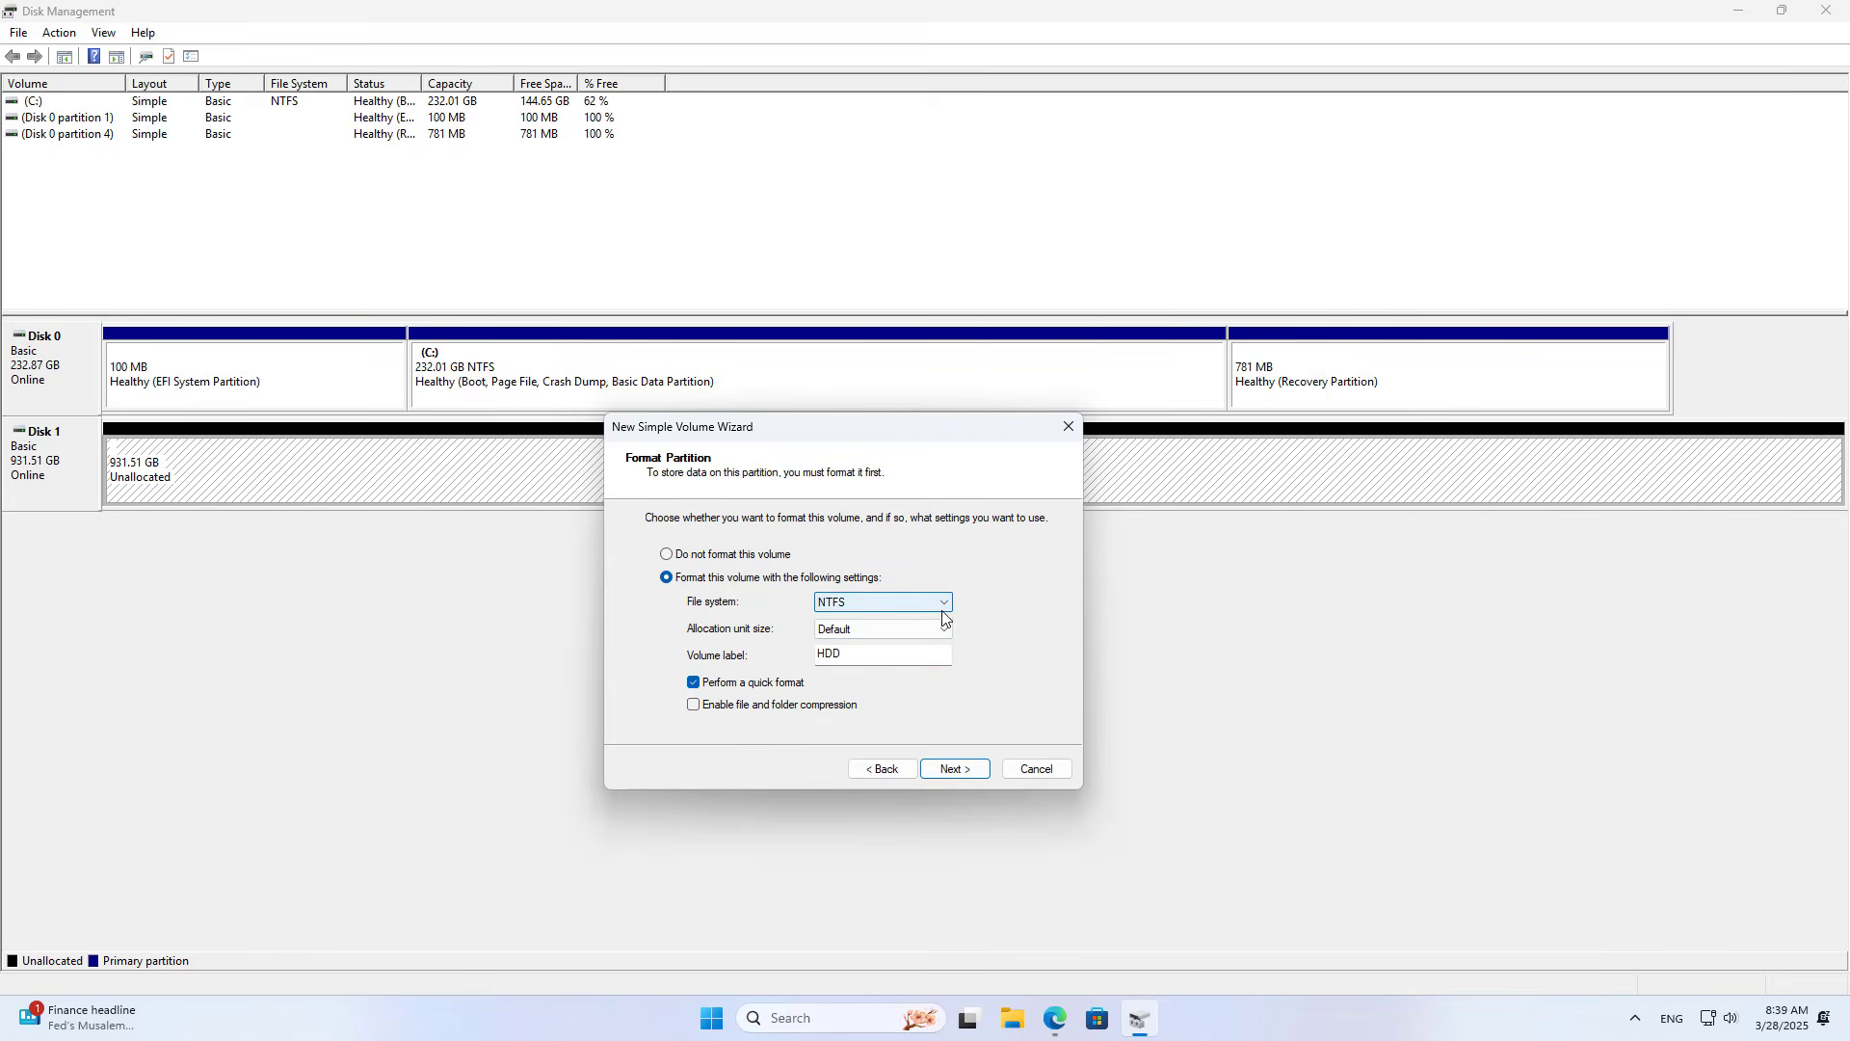
click(954, 776)
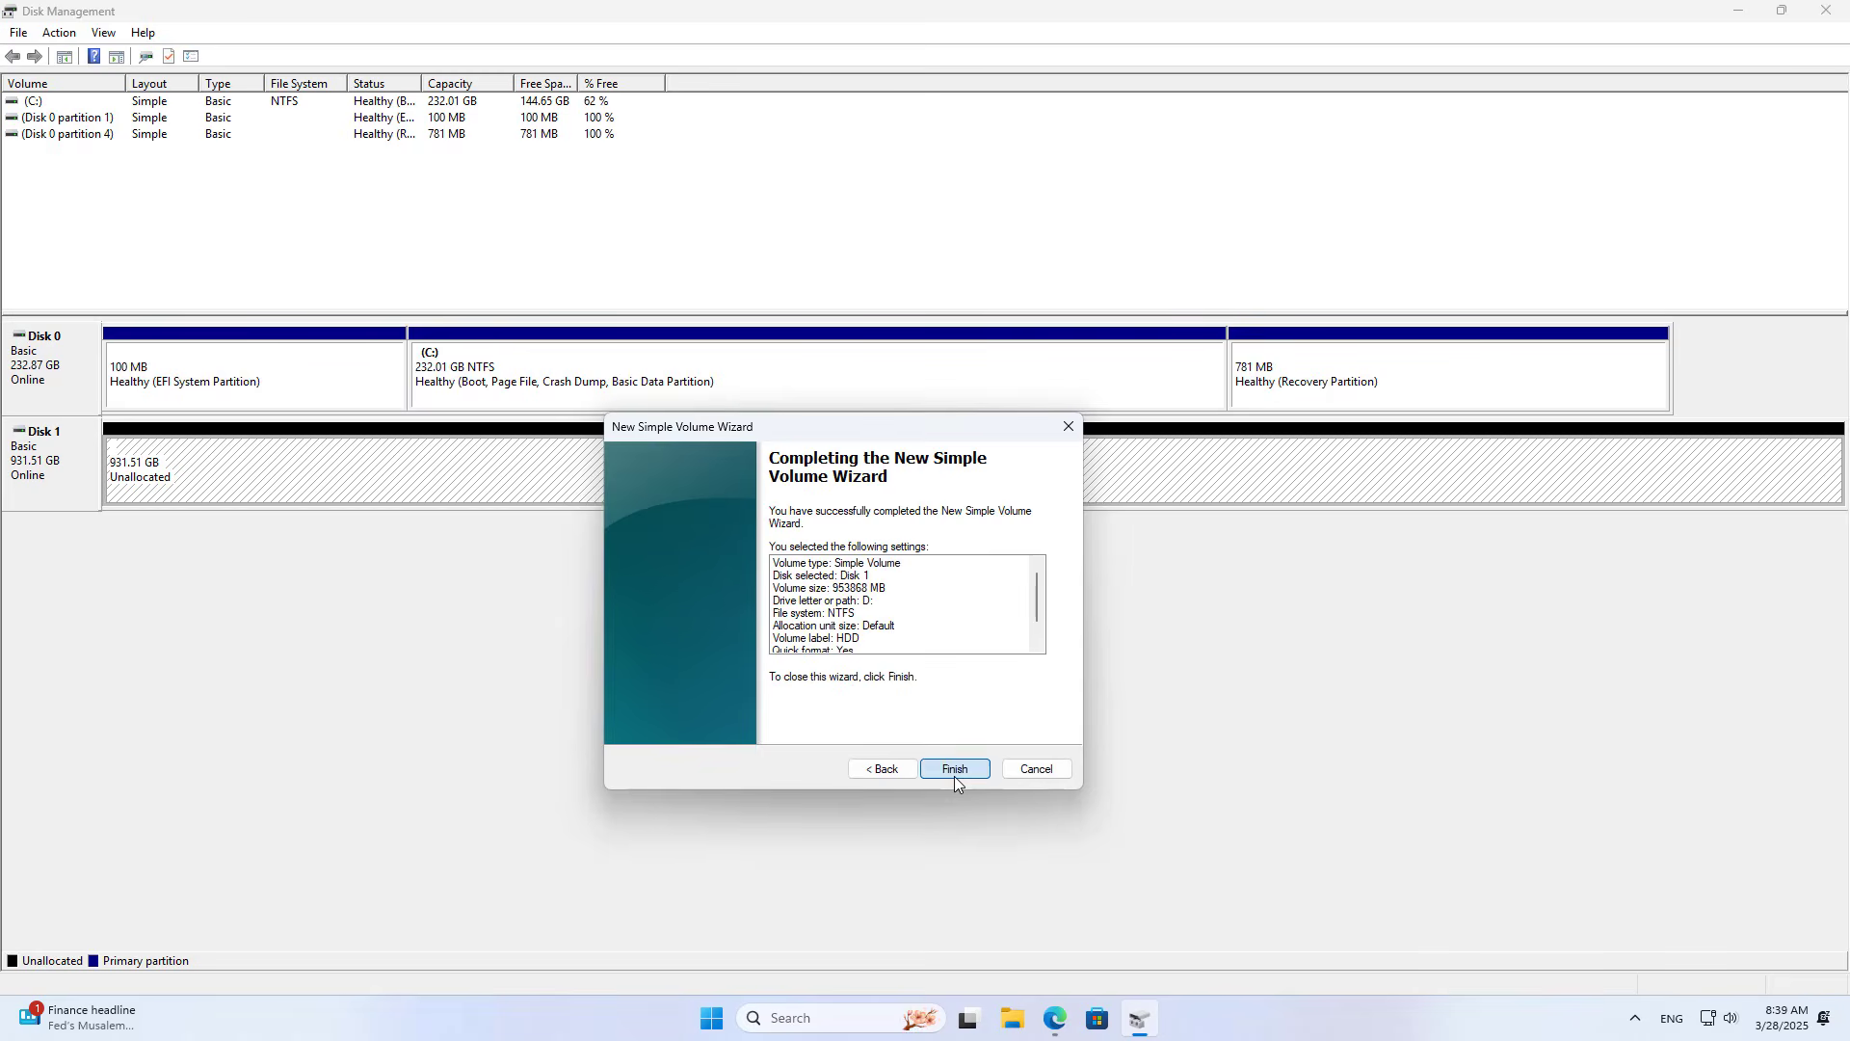
click(954, 777)
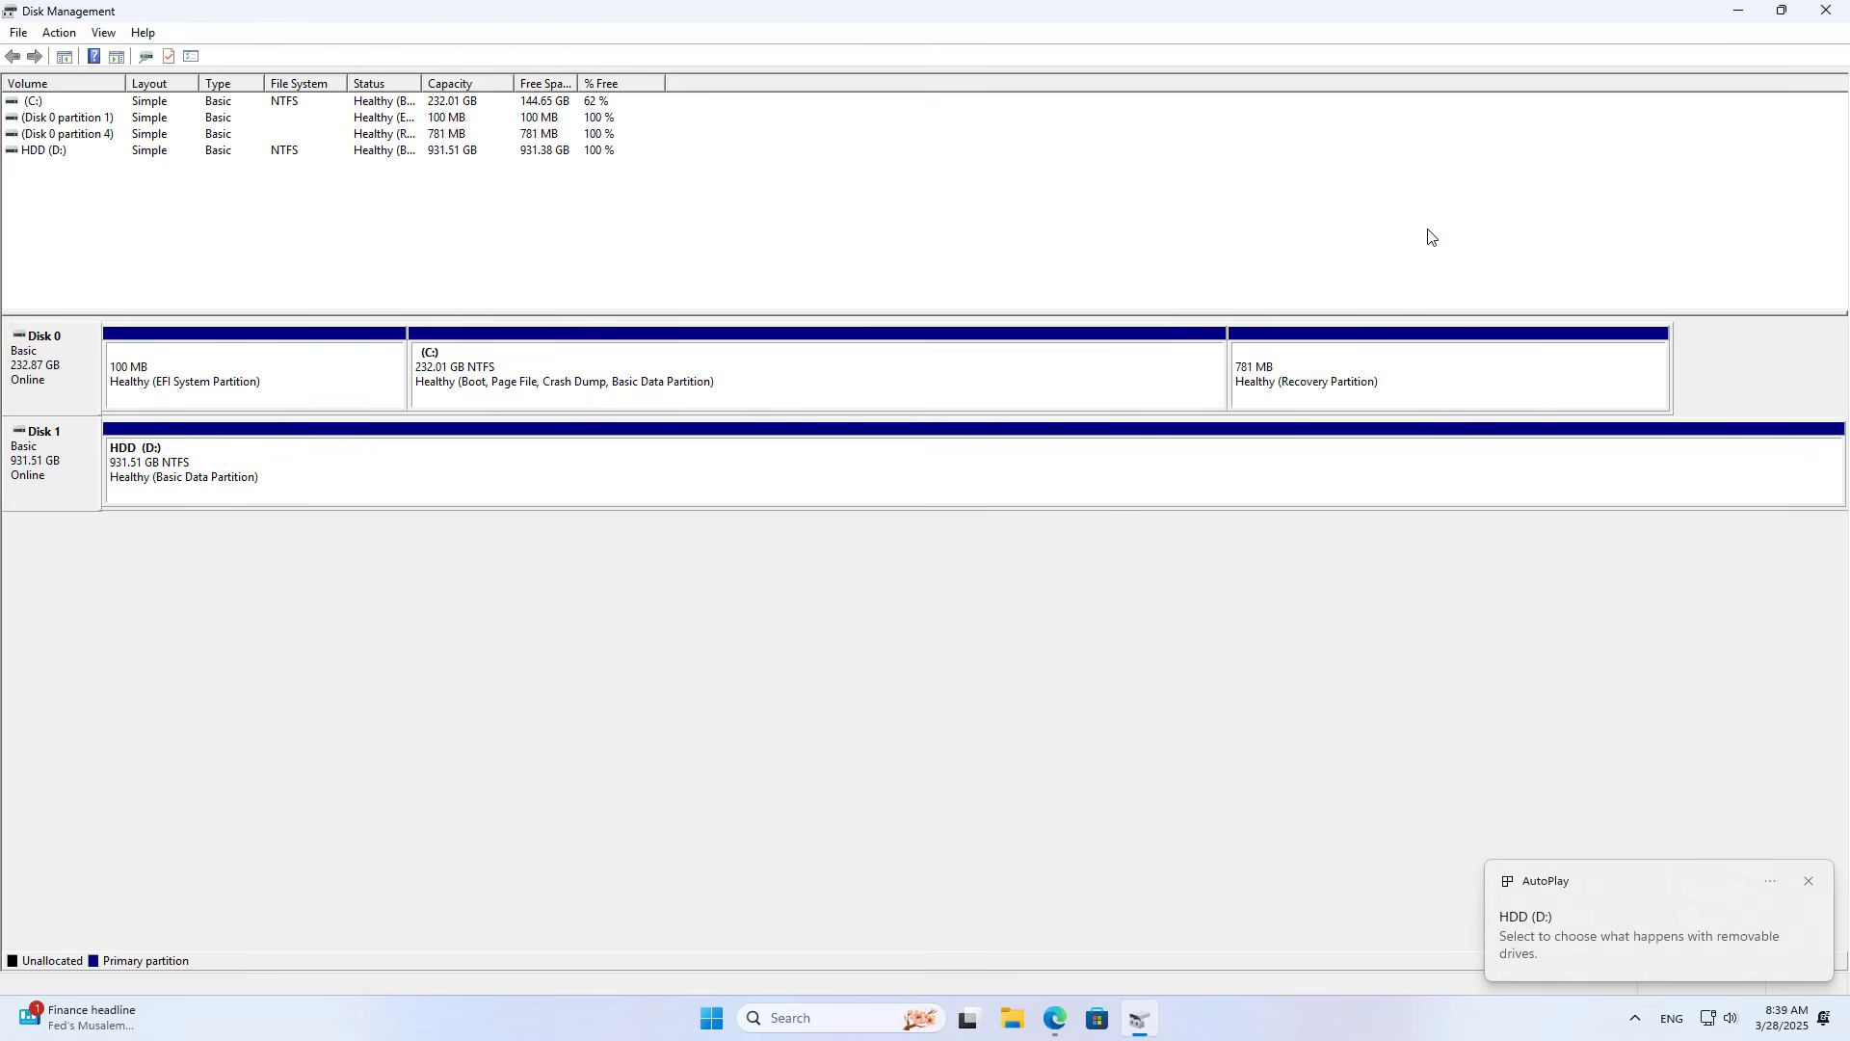
Step: Close Disk Management, dismiss the AutoPlay notice, and safely eject the USB disk holding HDD (D:)
click(1825, 10)
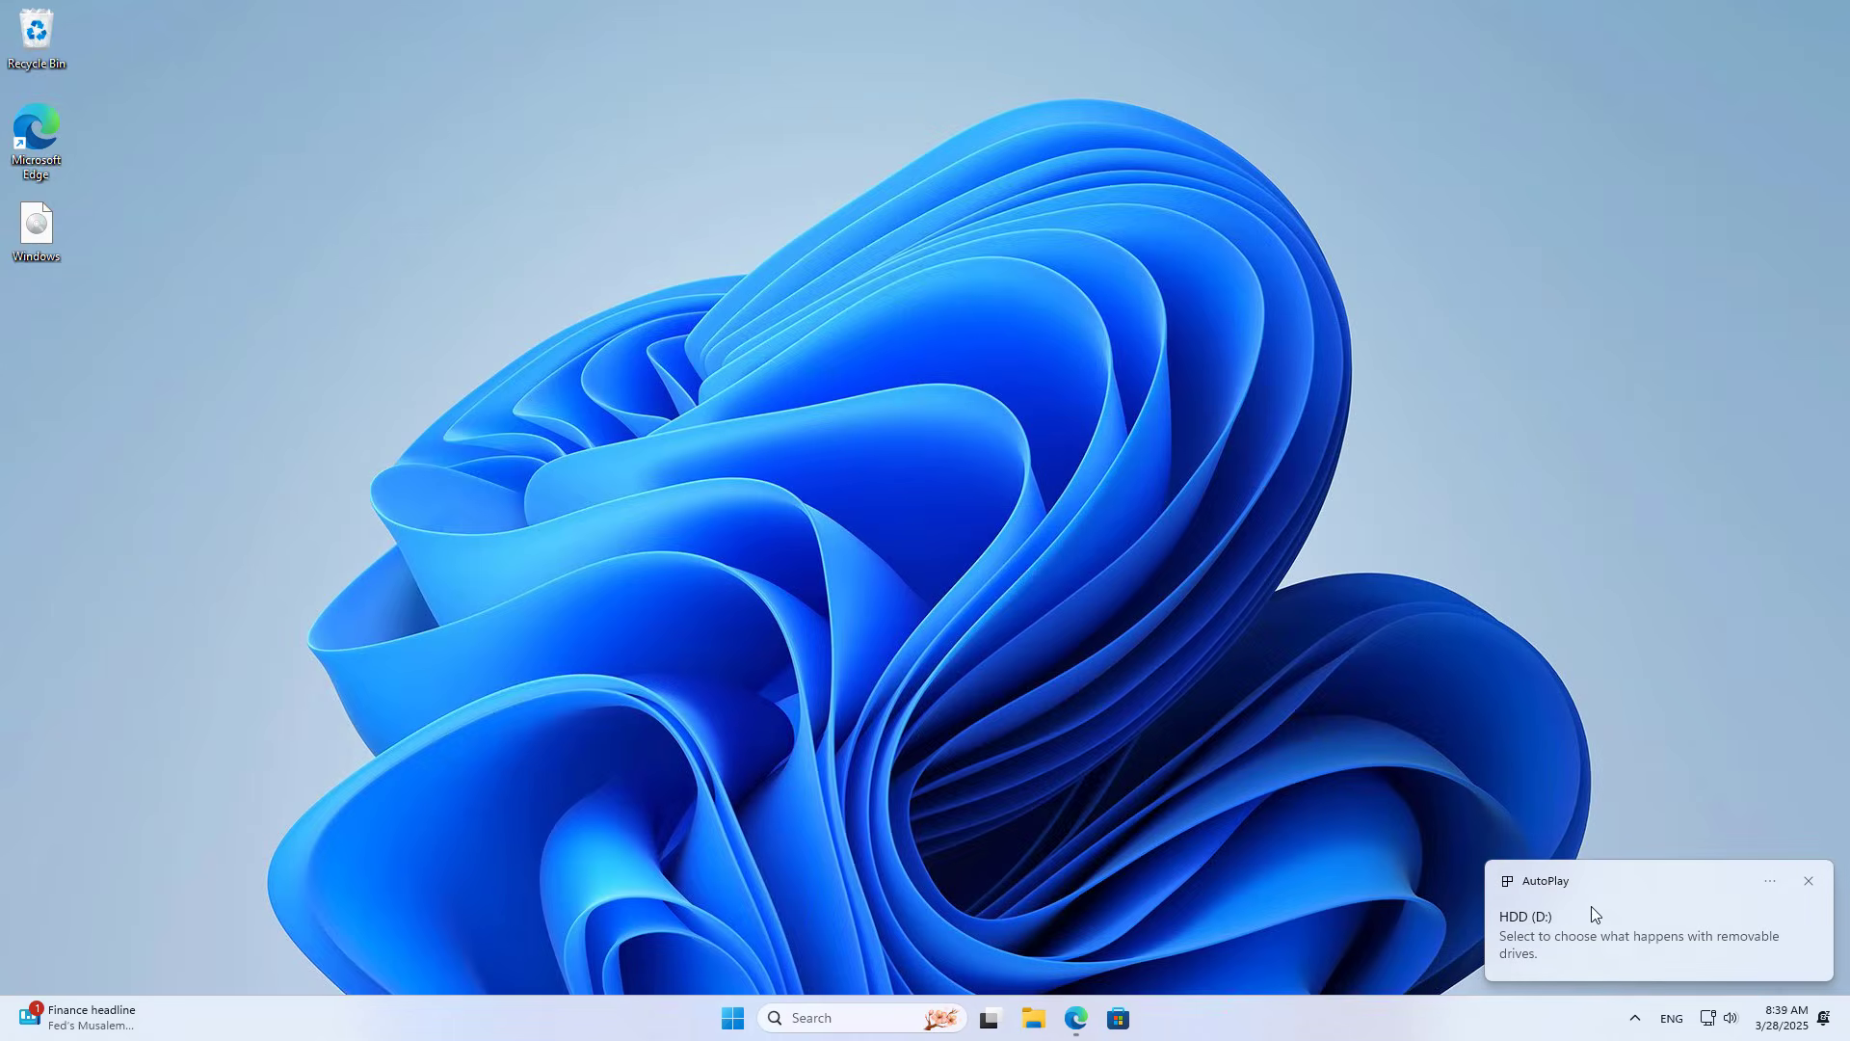
click(1809, 883)
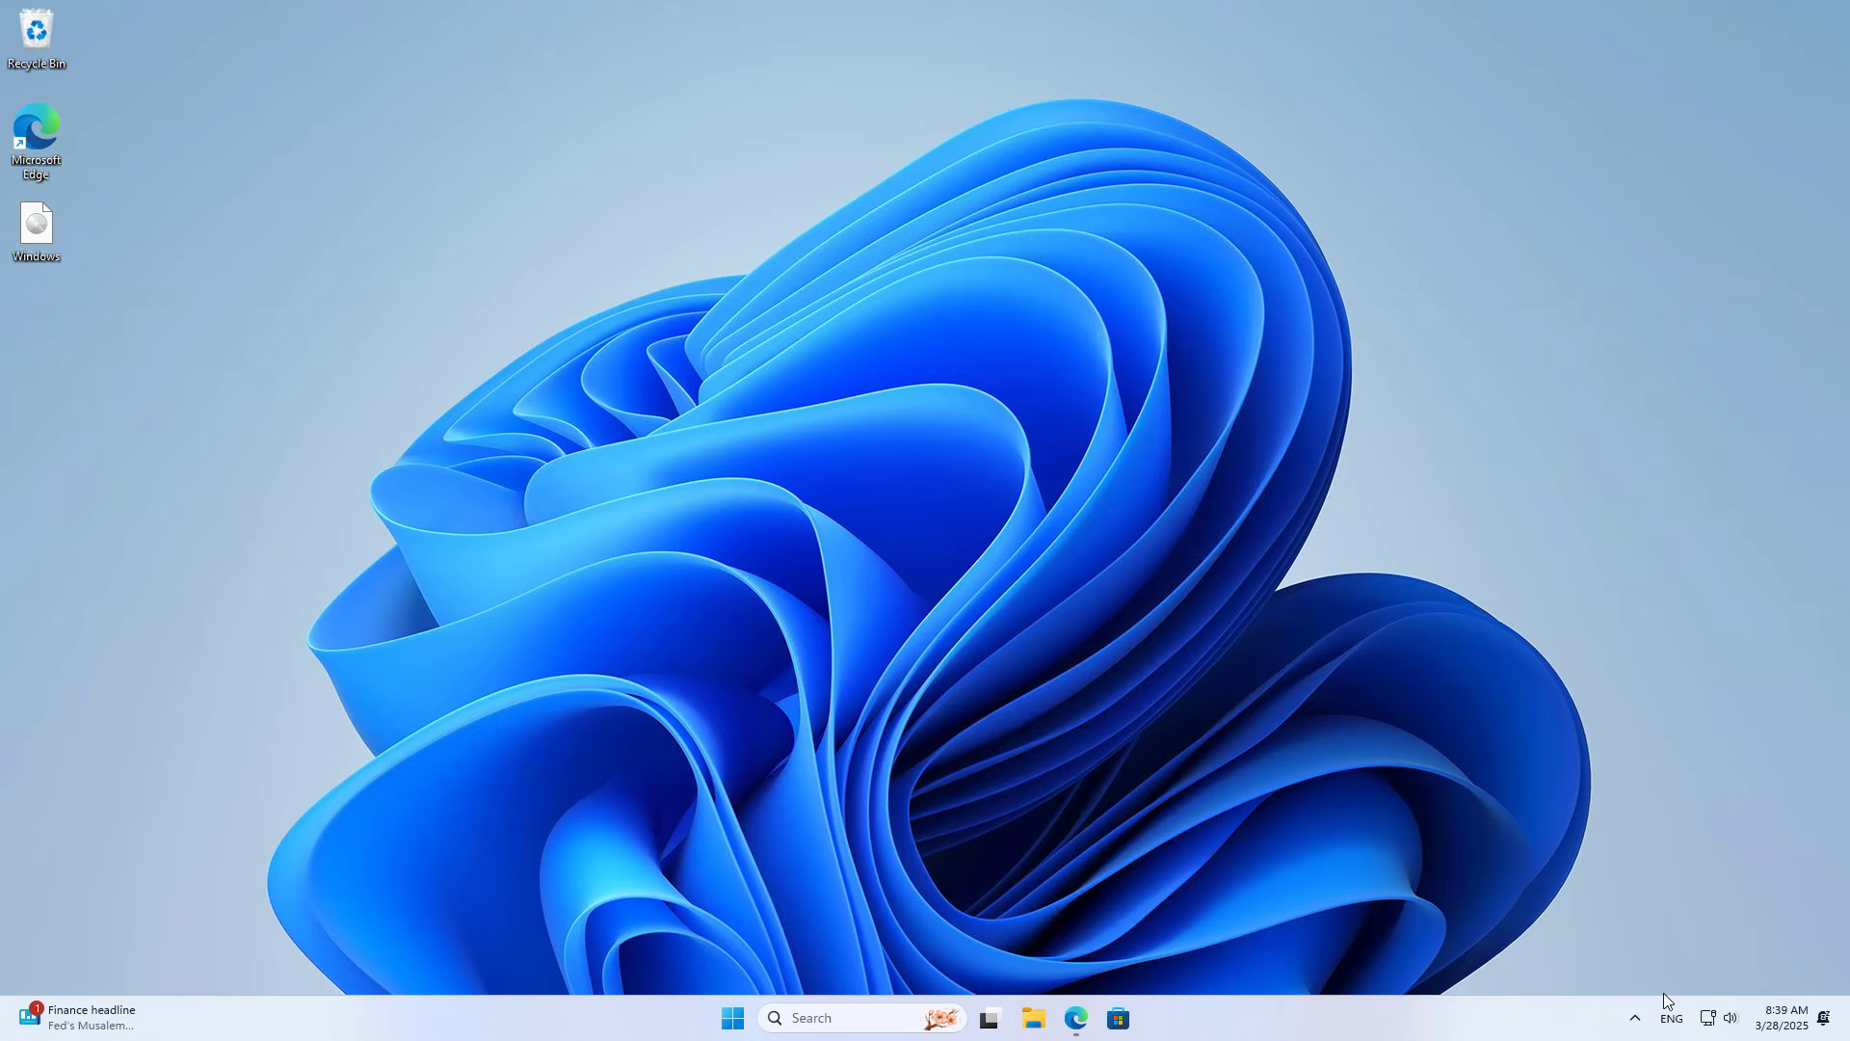
click(1635, 1020)
click(1561, 962)
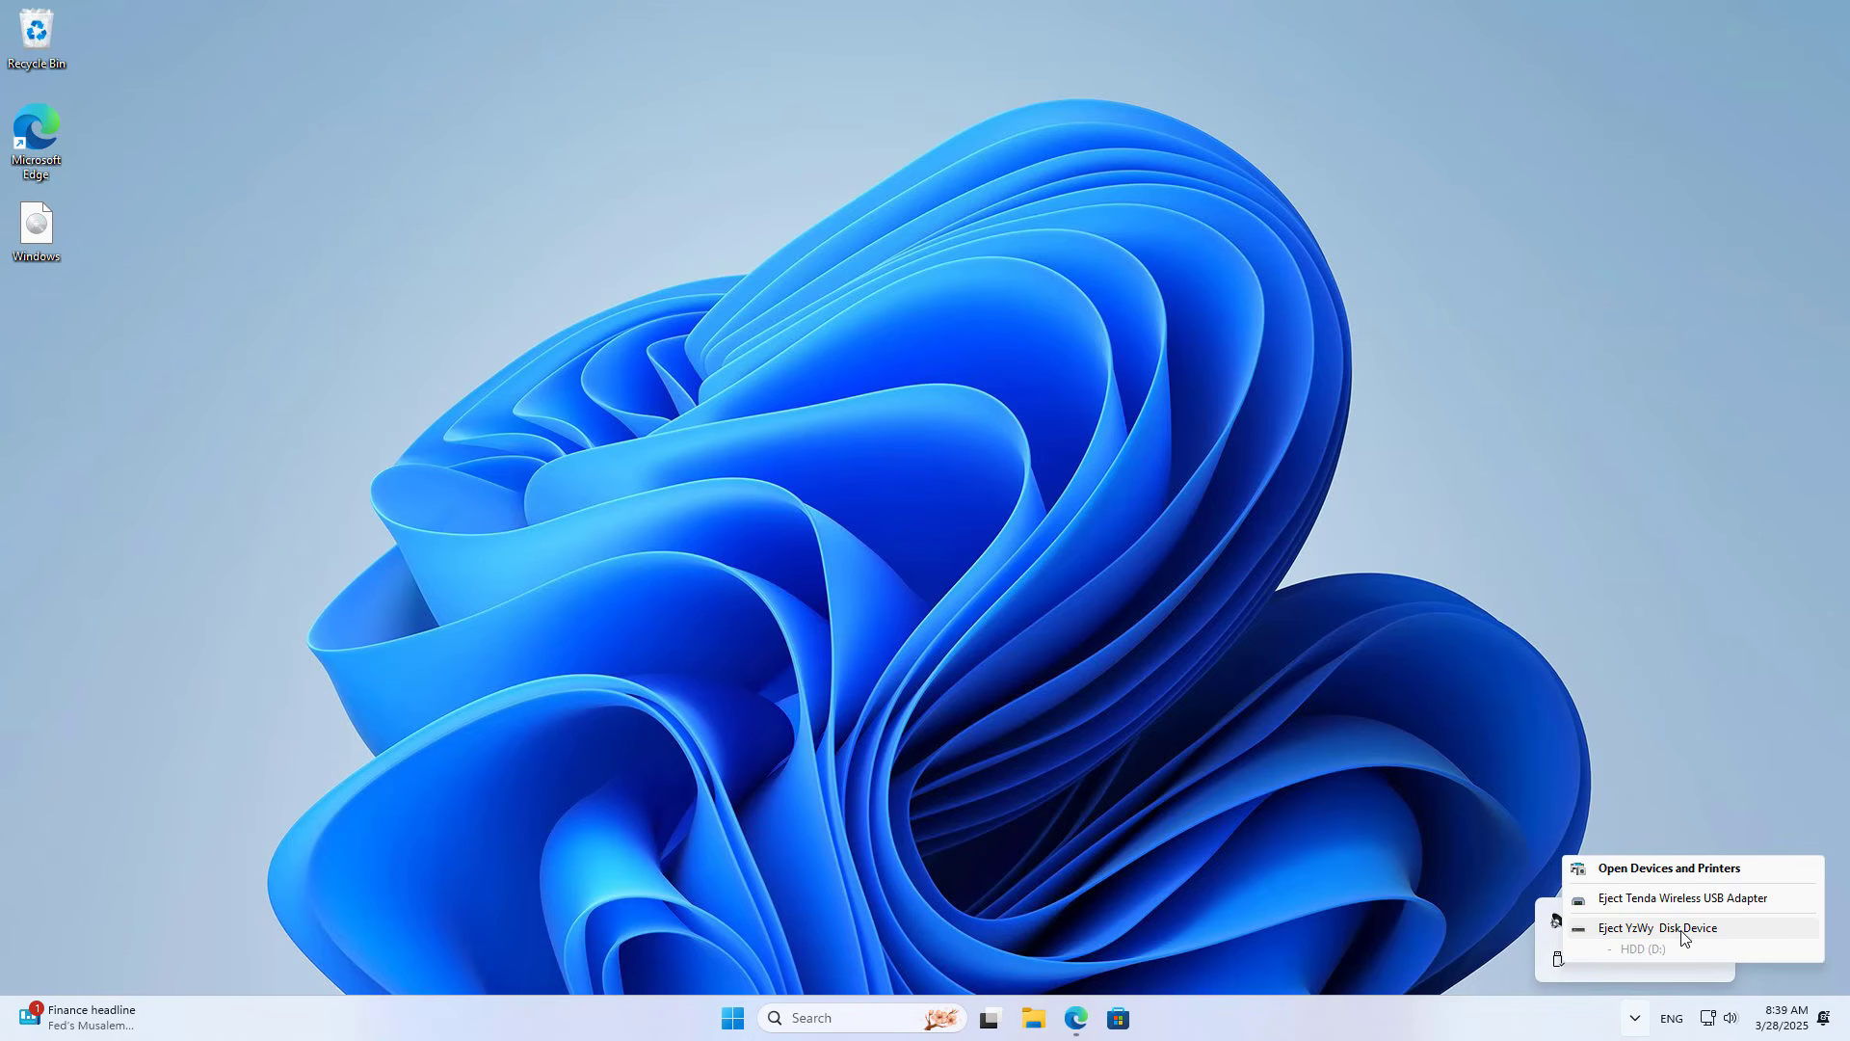
click(1684, 931)
click(1430, 728)
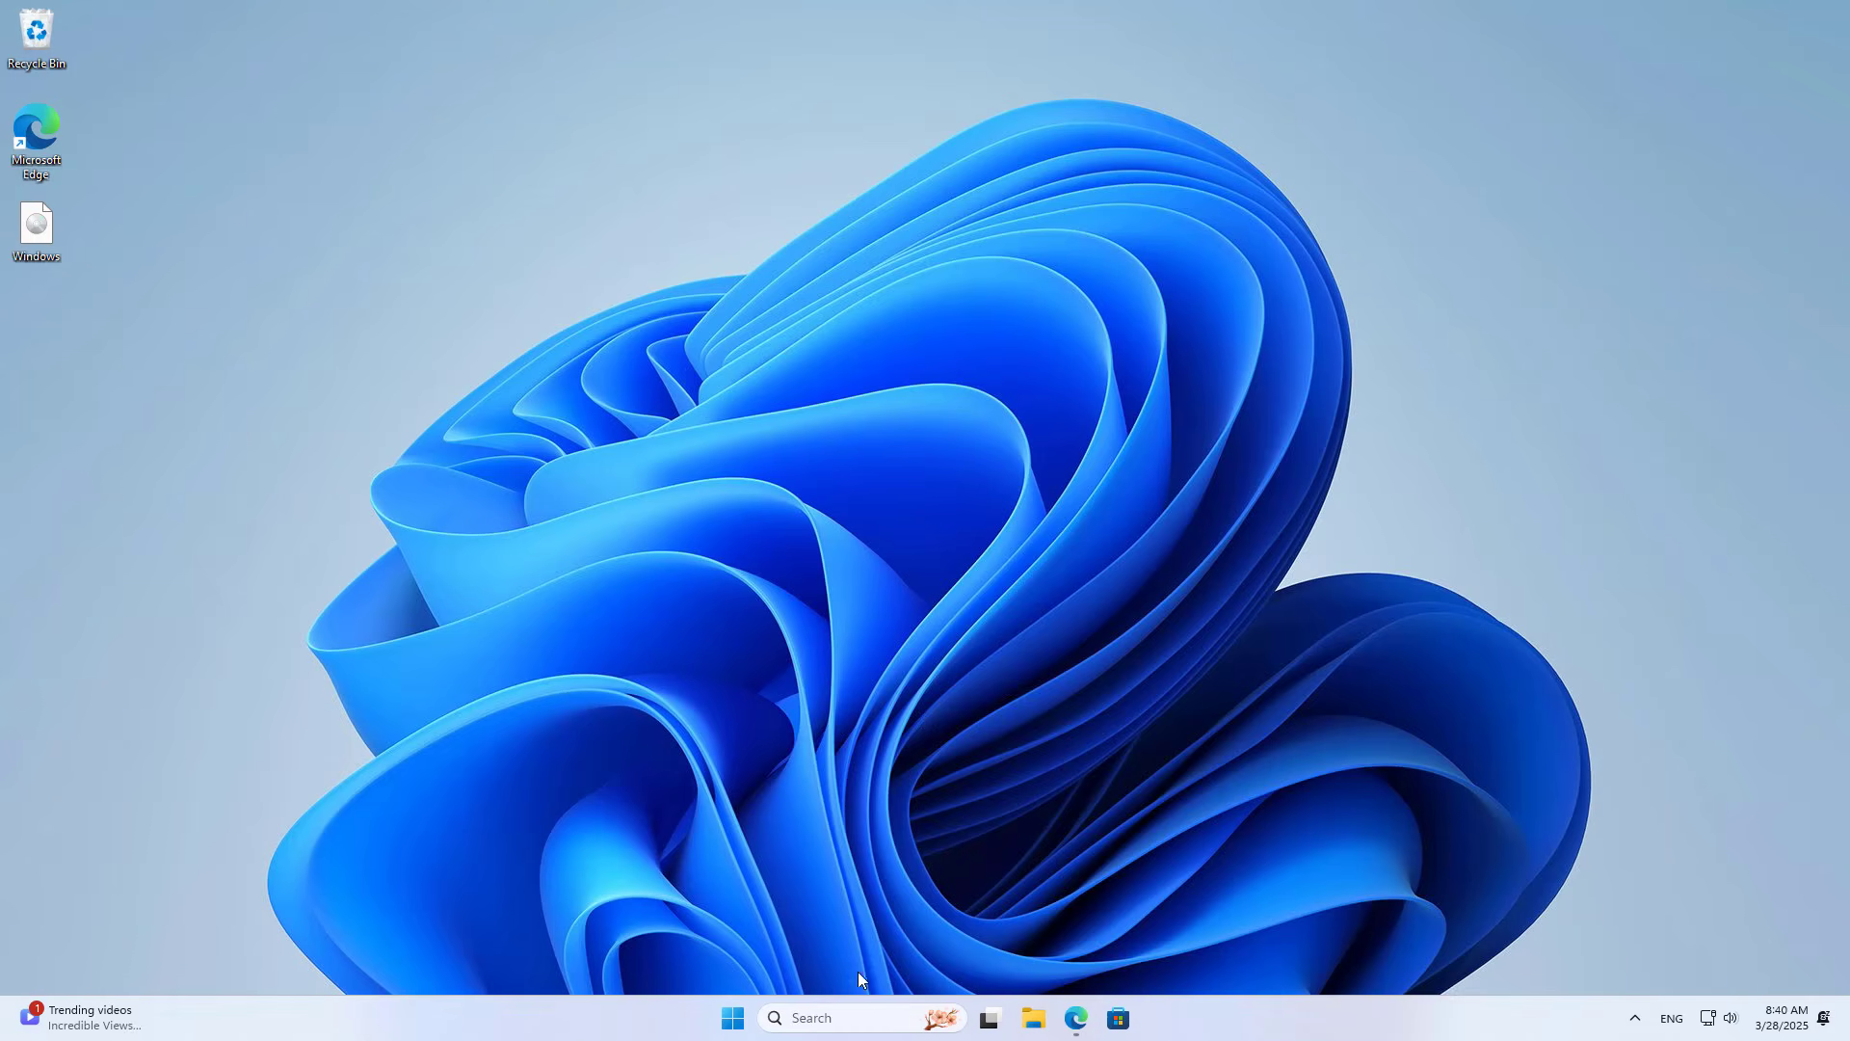
click(845, 1020)
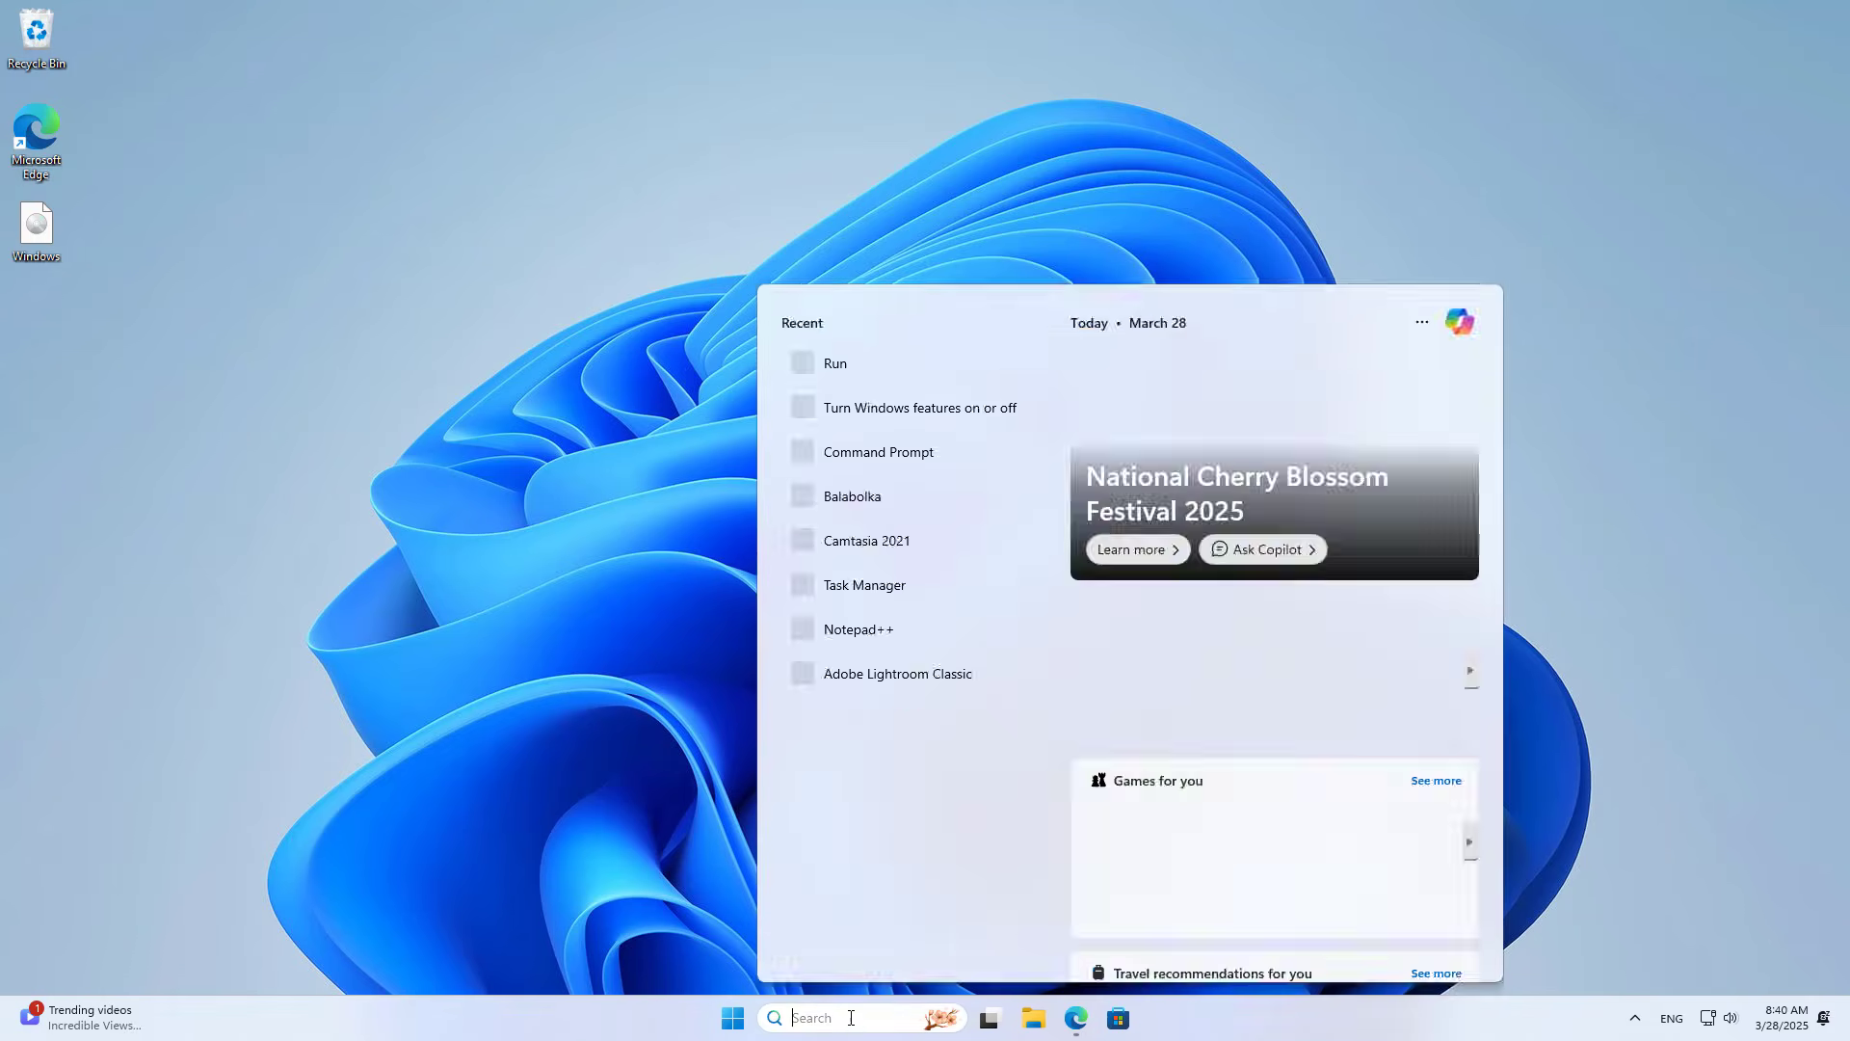
click(863, 373)
drag(165, 807, 879, 399)
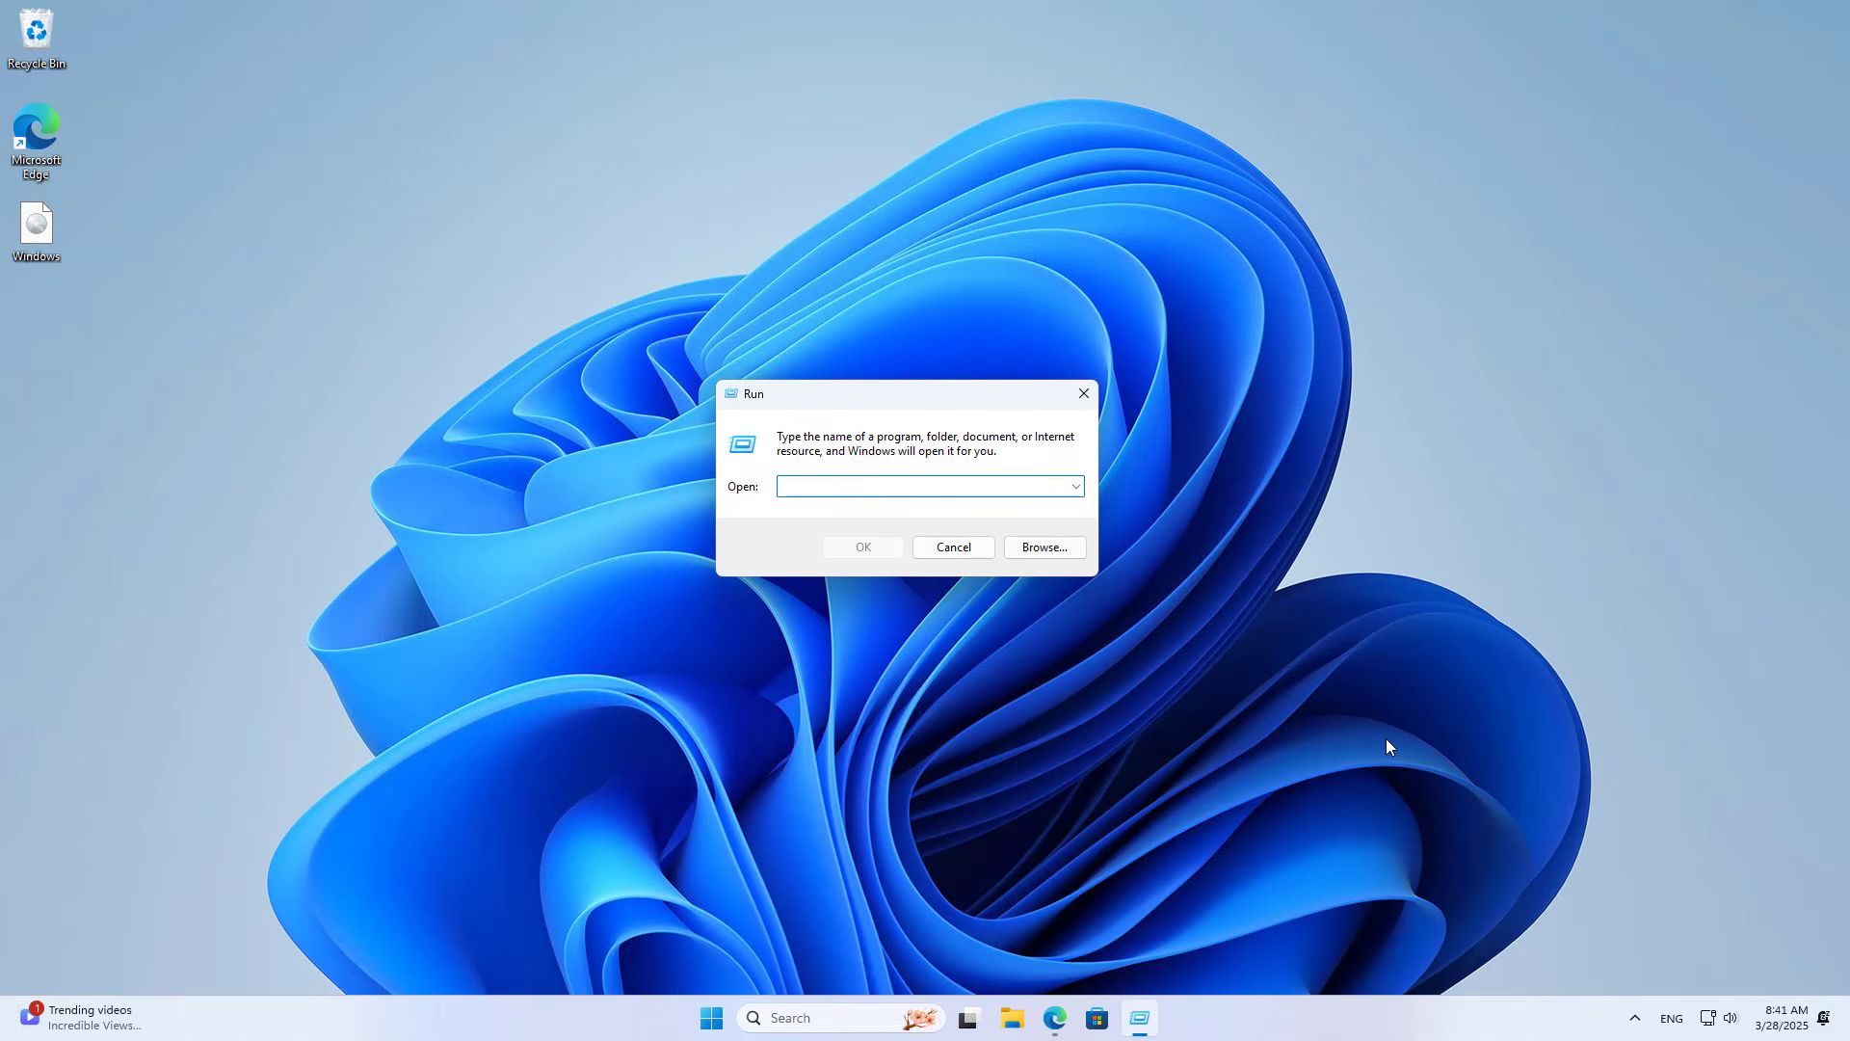
text(\192.168.10.9)
key(Return)
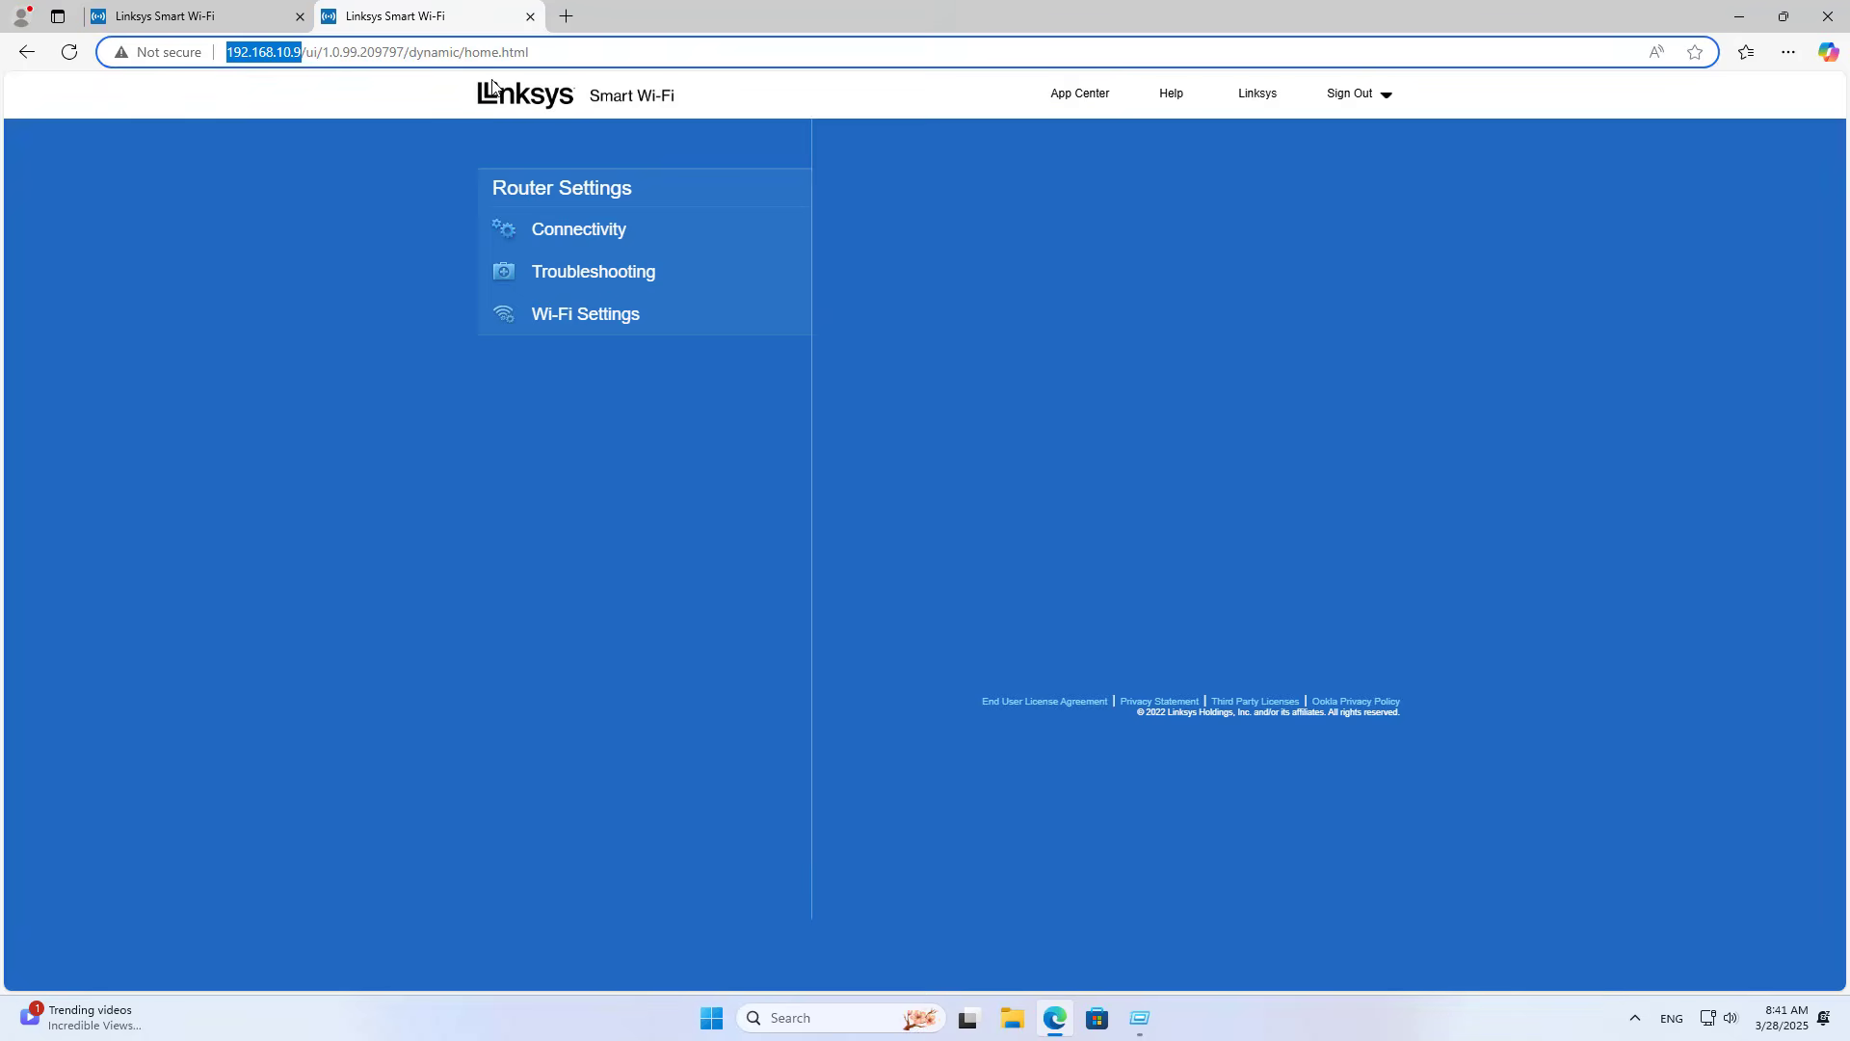
click(1739, 17)
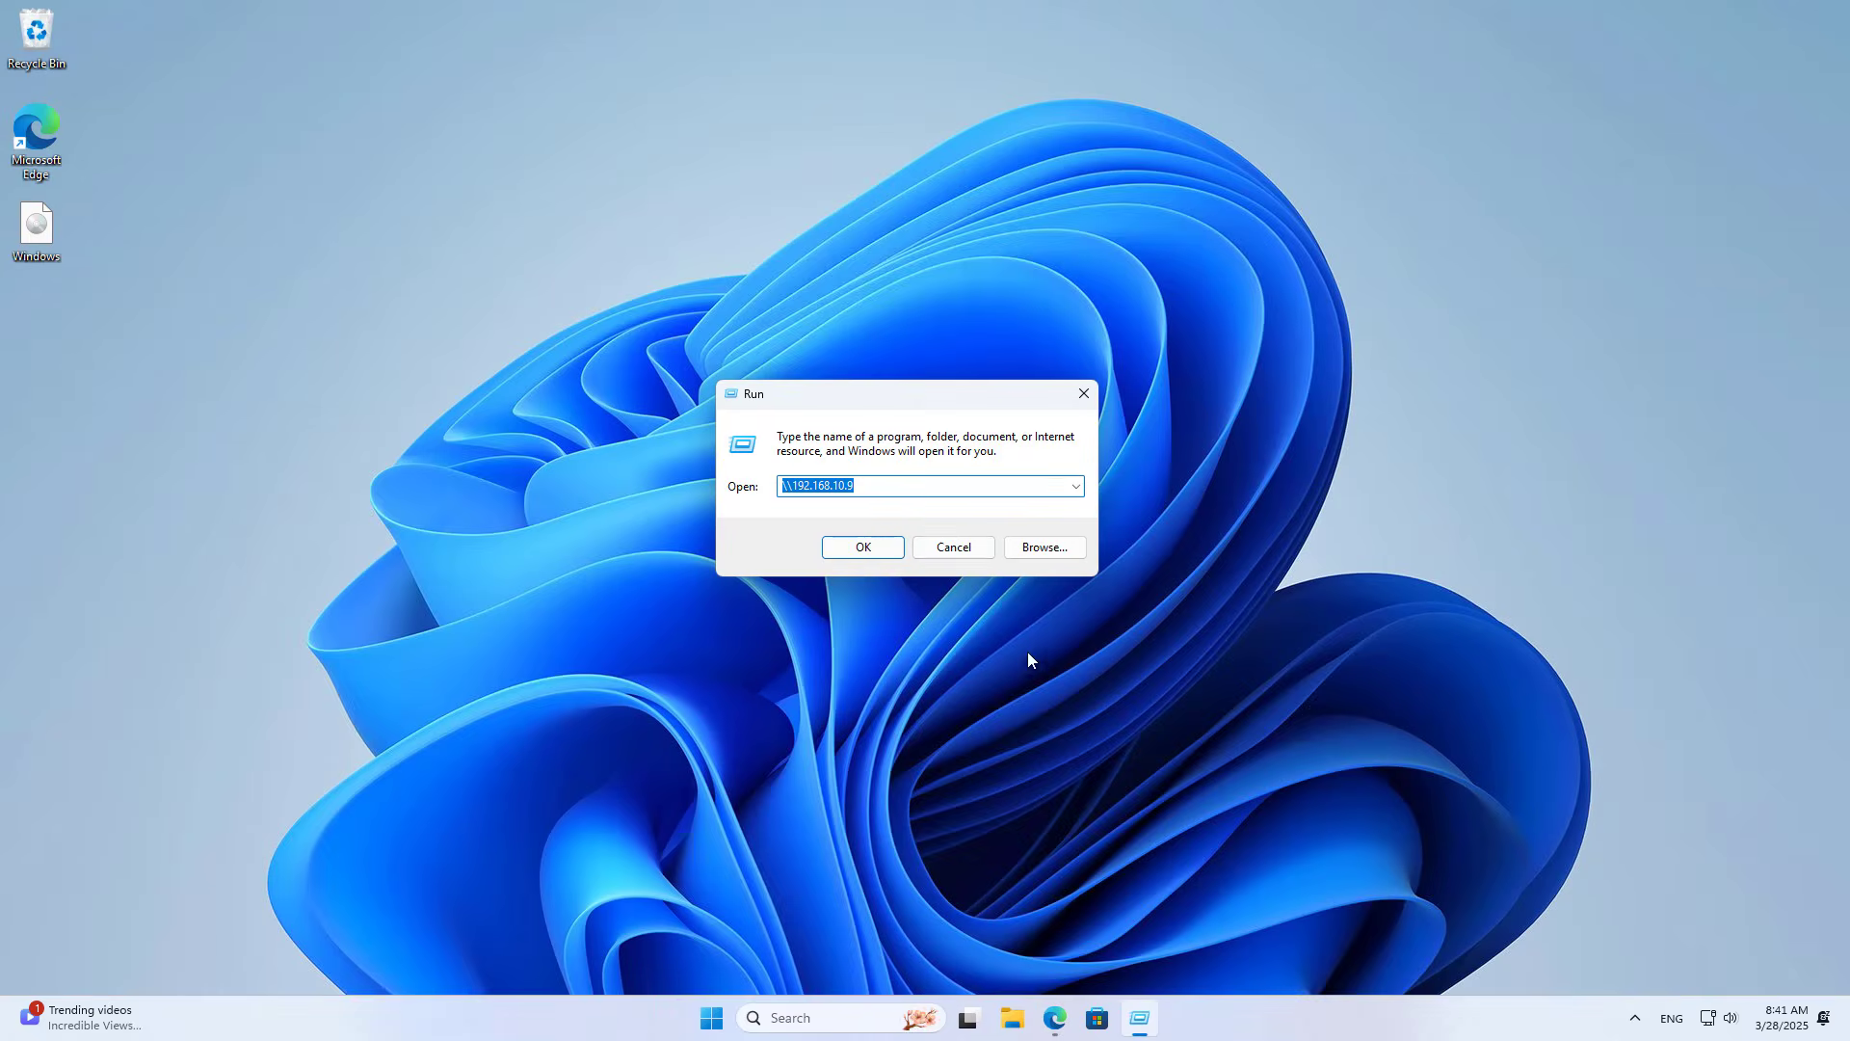
click(867, 547)
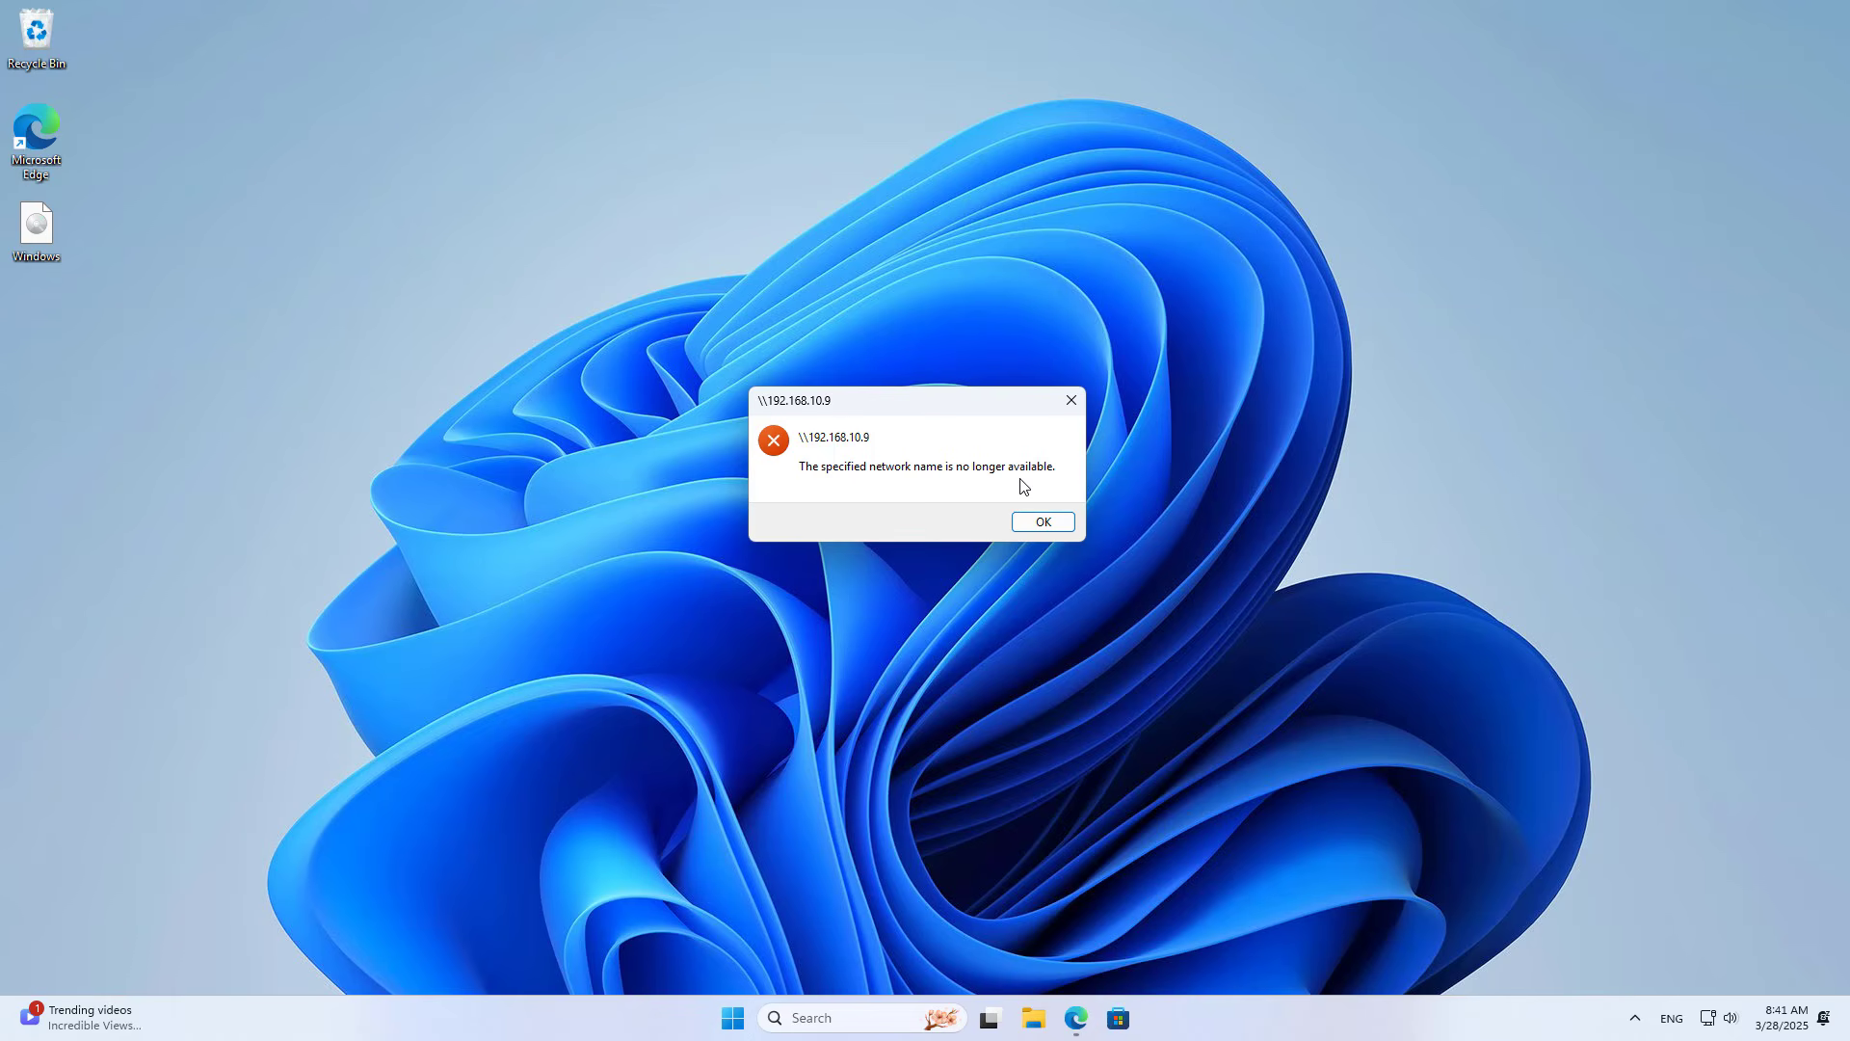
click(1077, 410)
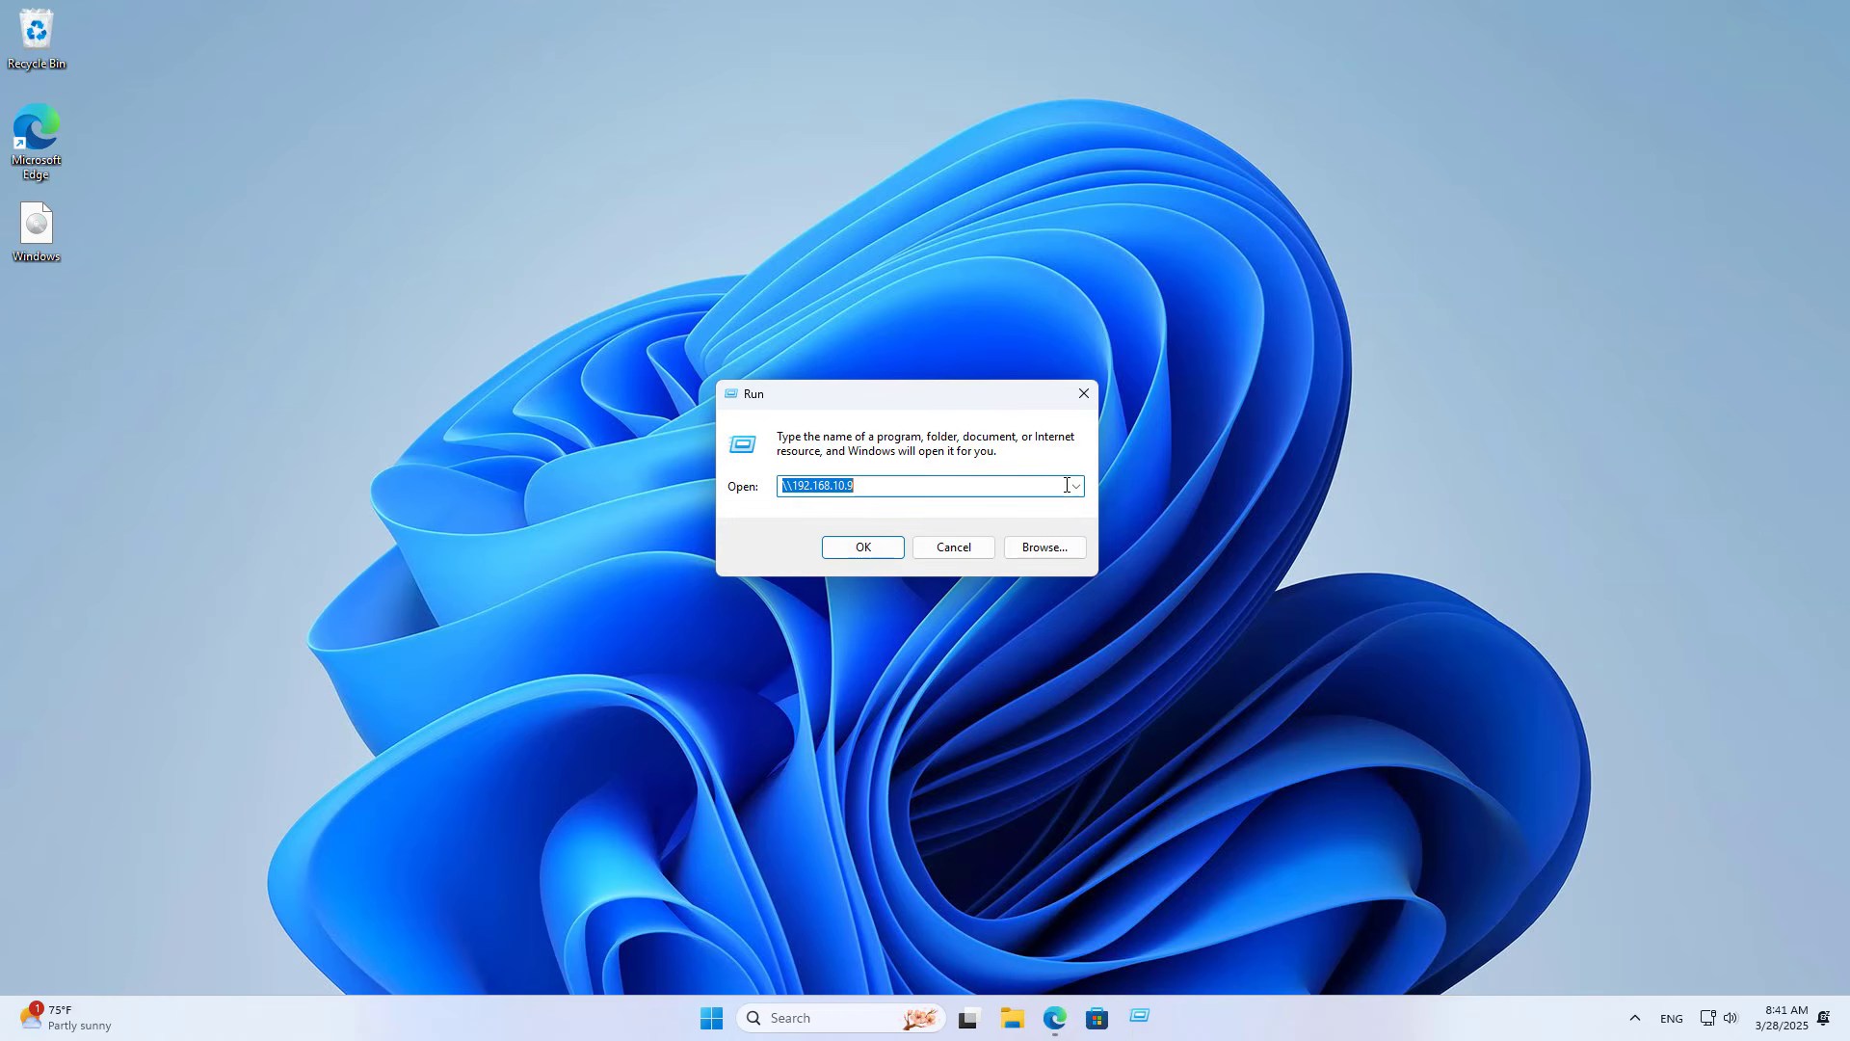
click(975, 549)
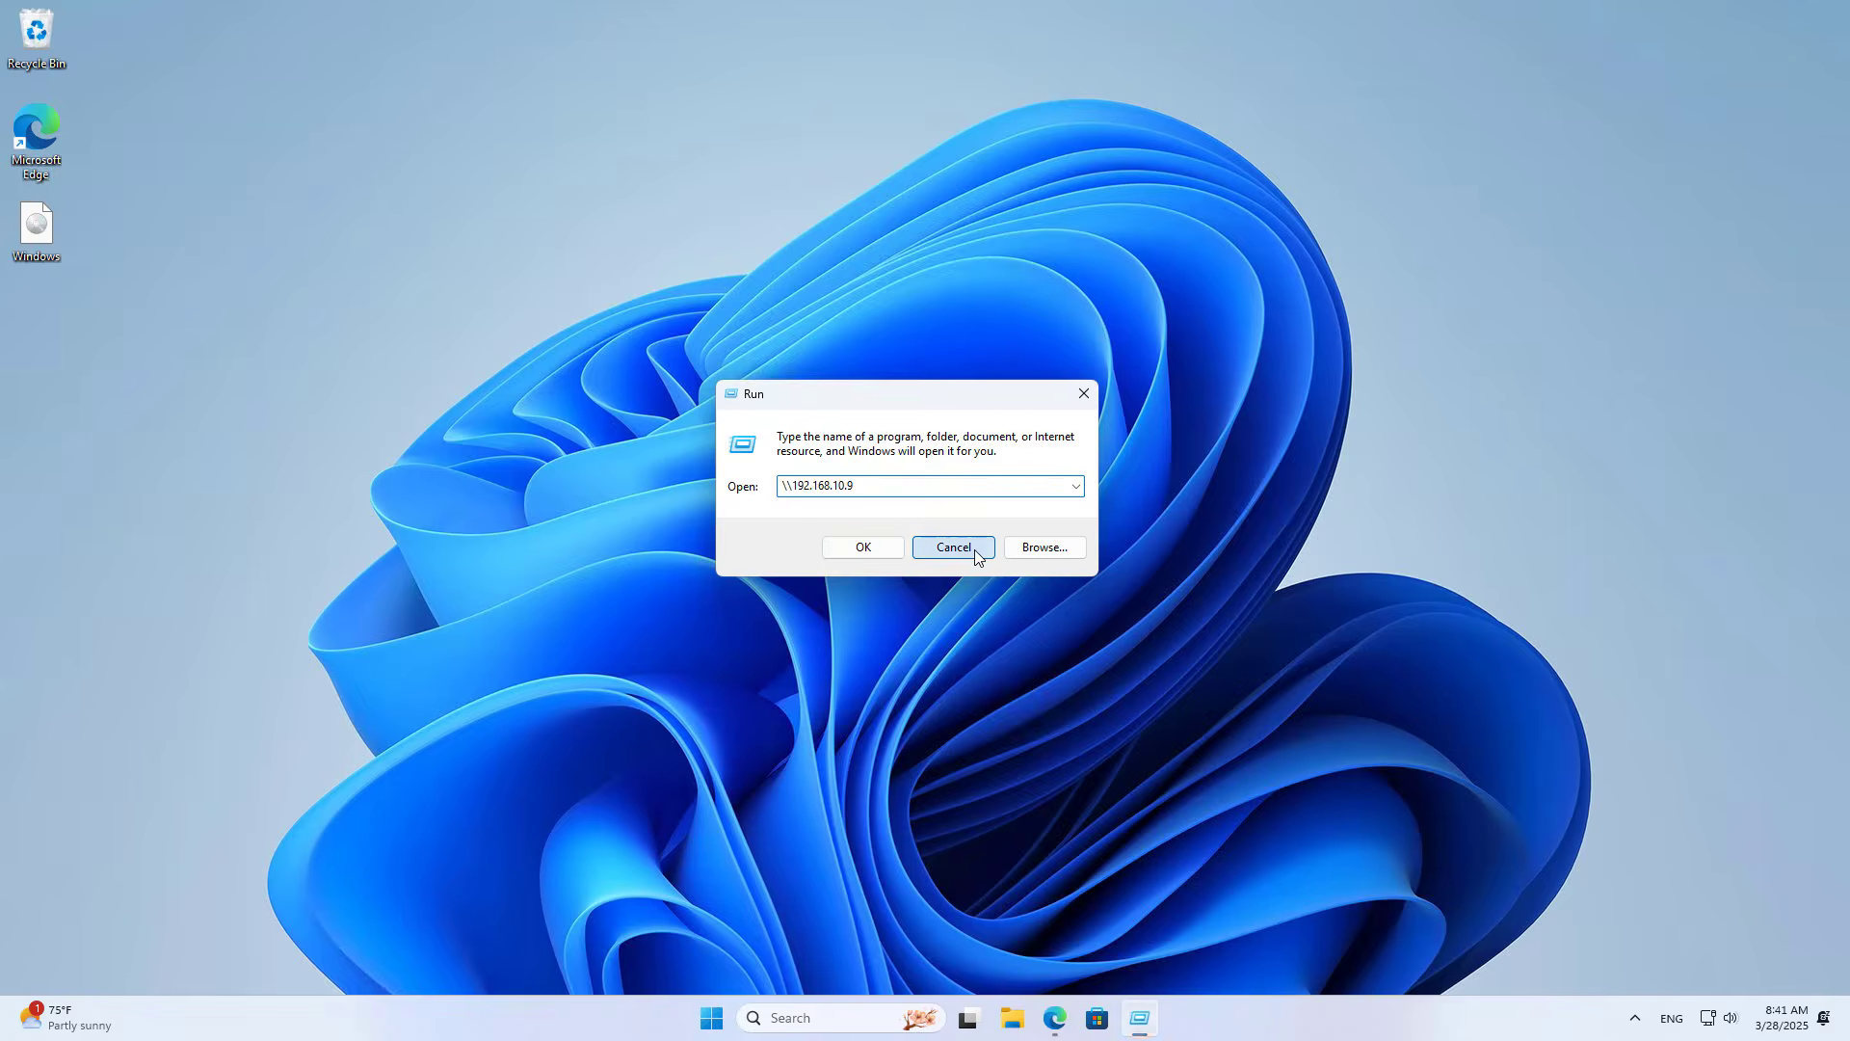
Step: In Windows Features, tick SMB 1.0/CIFS File Sharing Support with Automatic Removal, Client and Server
click(858, 1009)
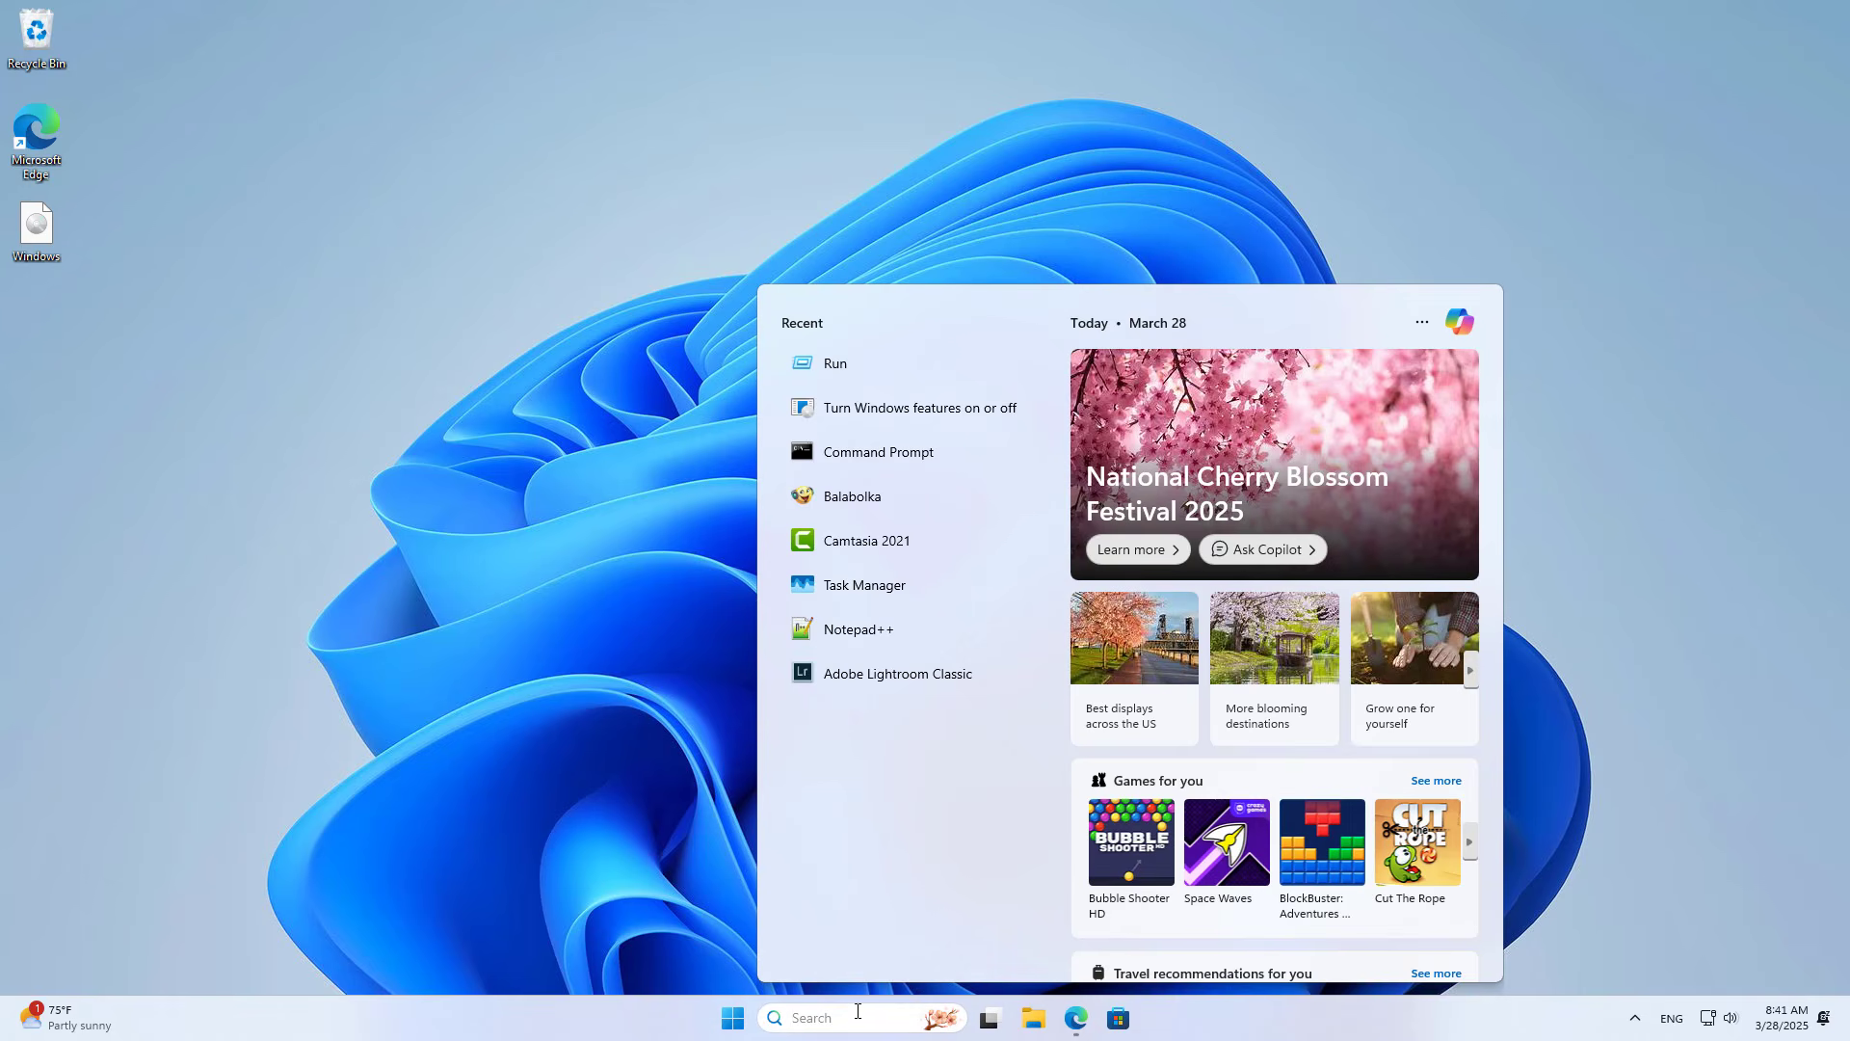
text(t)
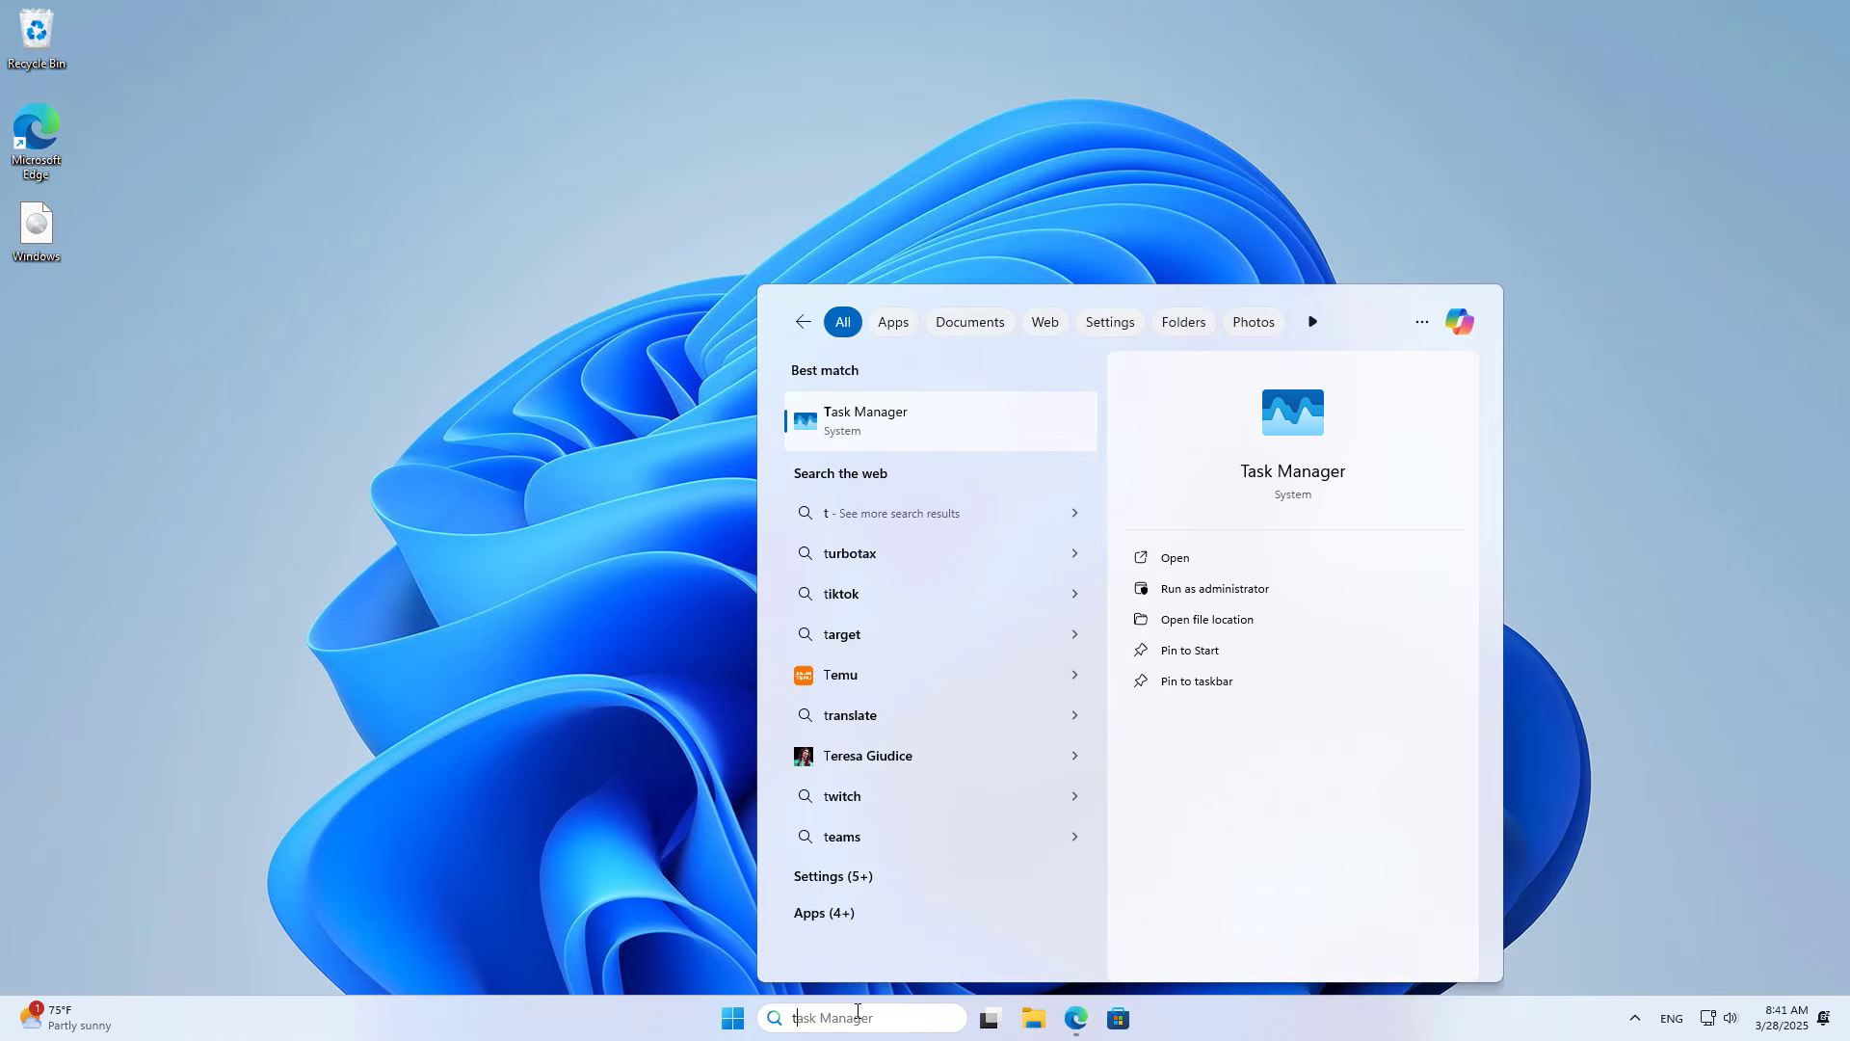
text(u)
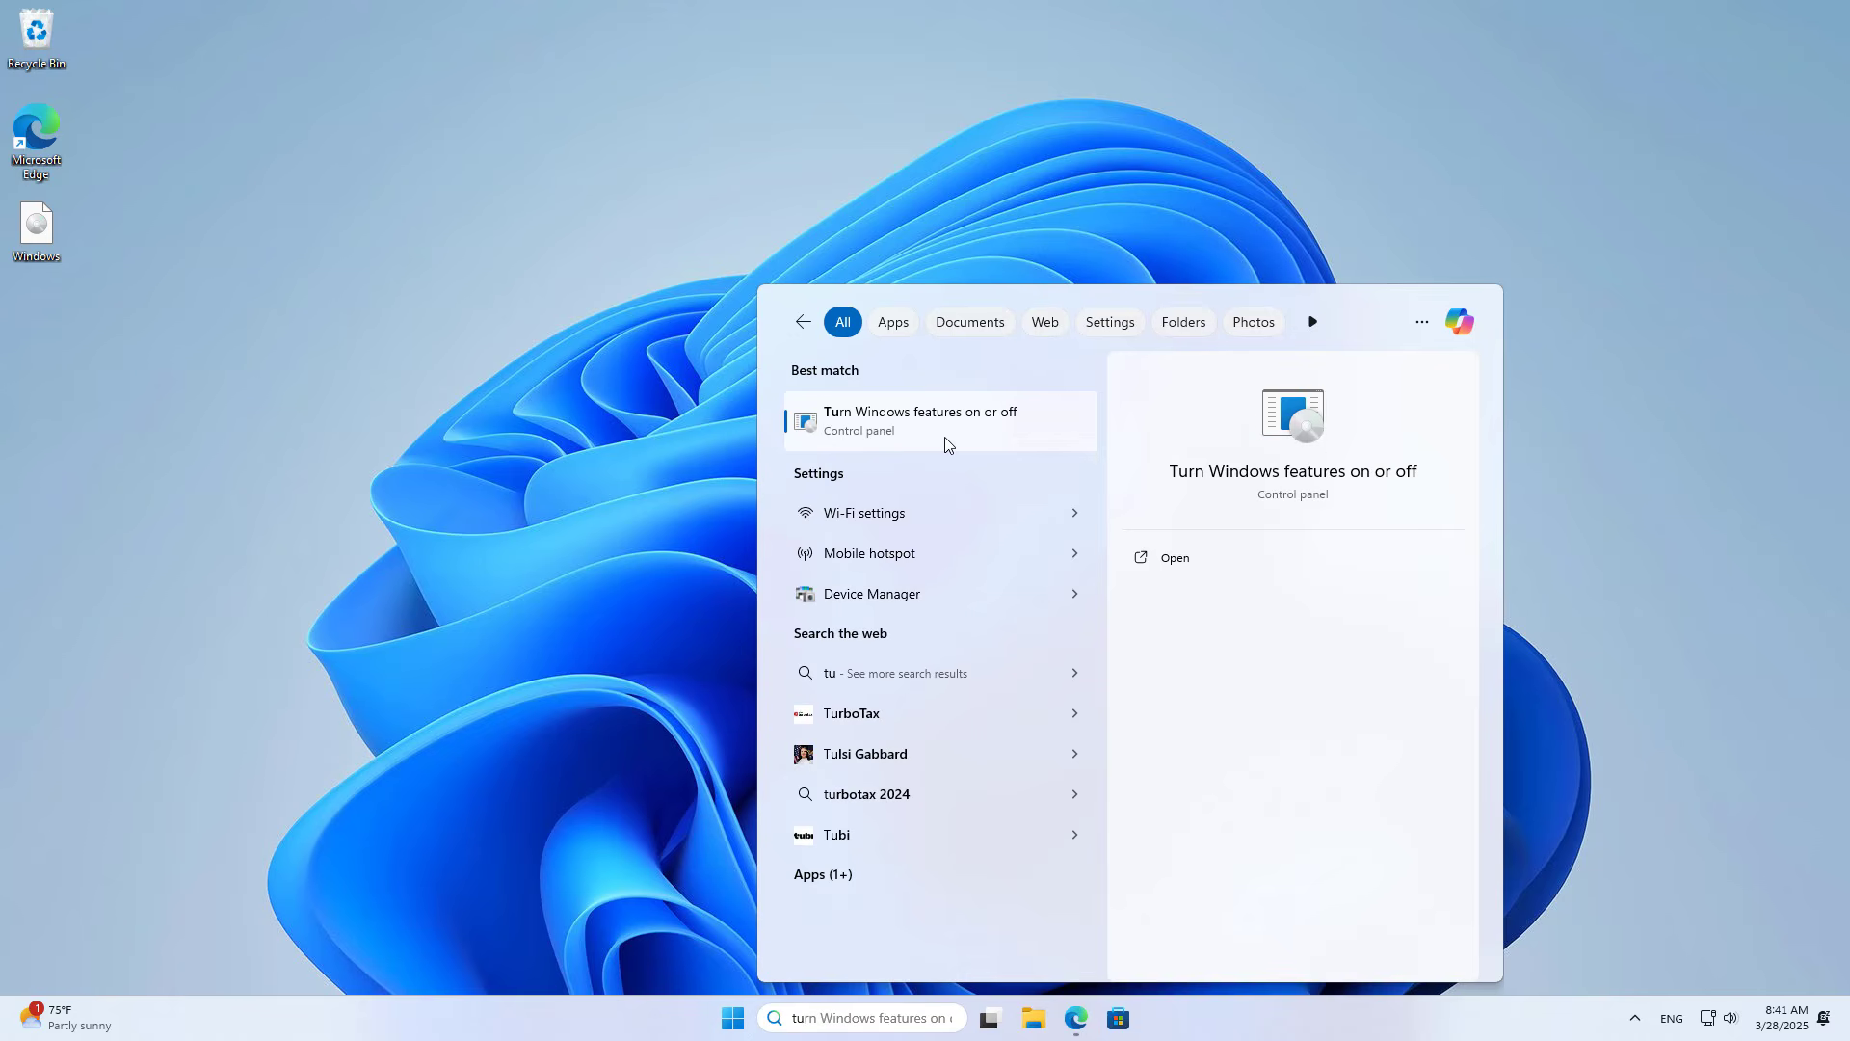
click(1298, 431)
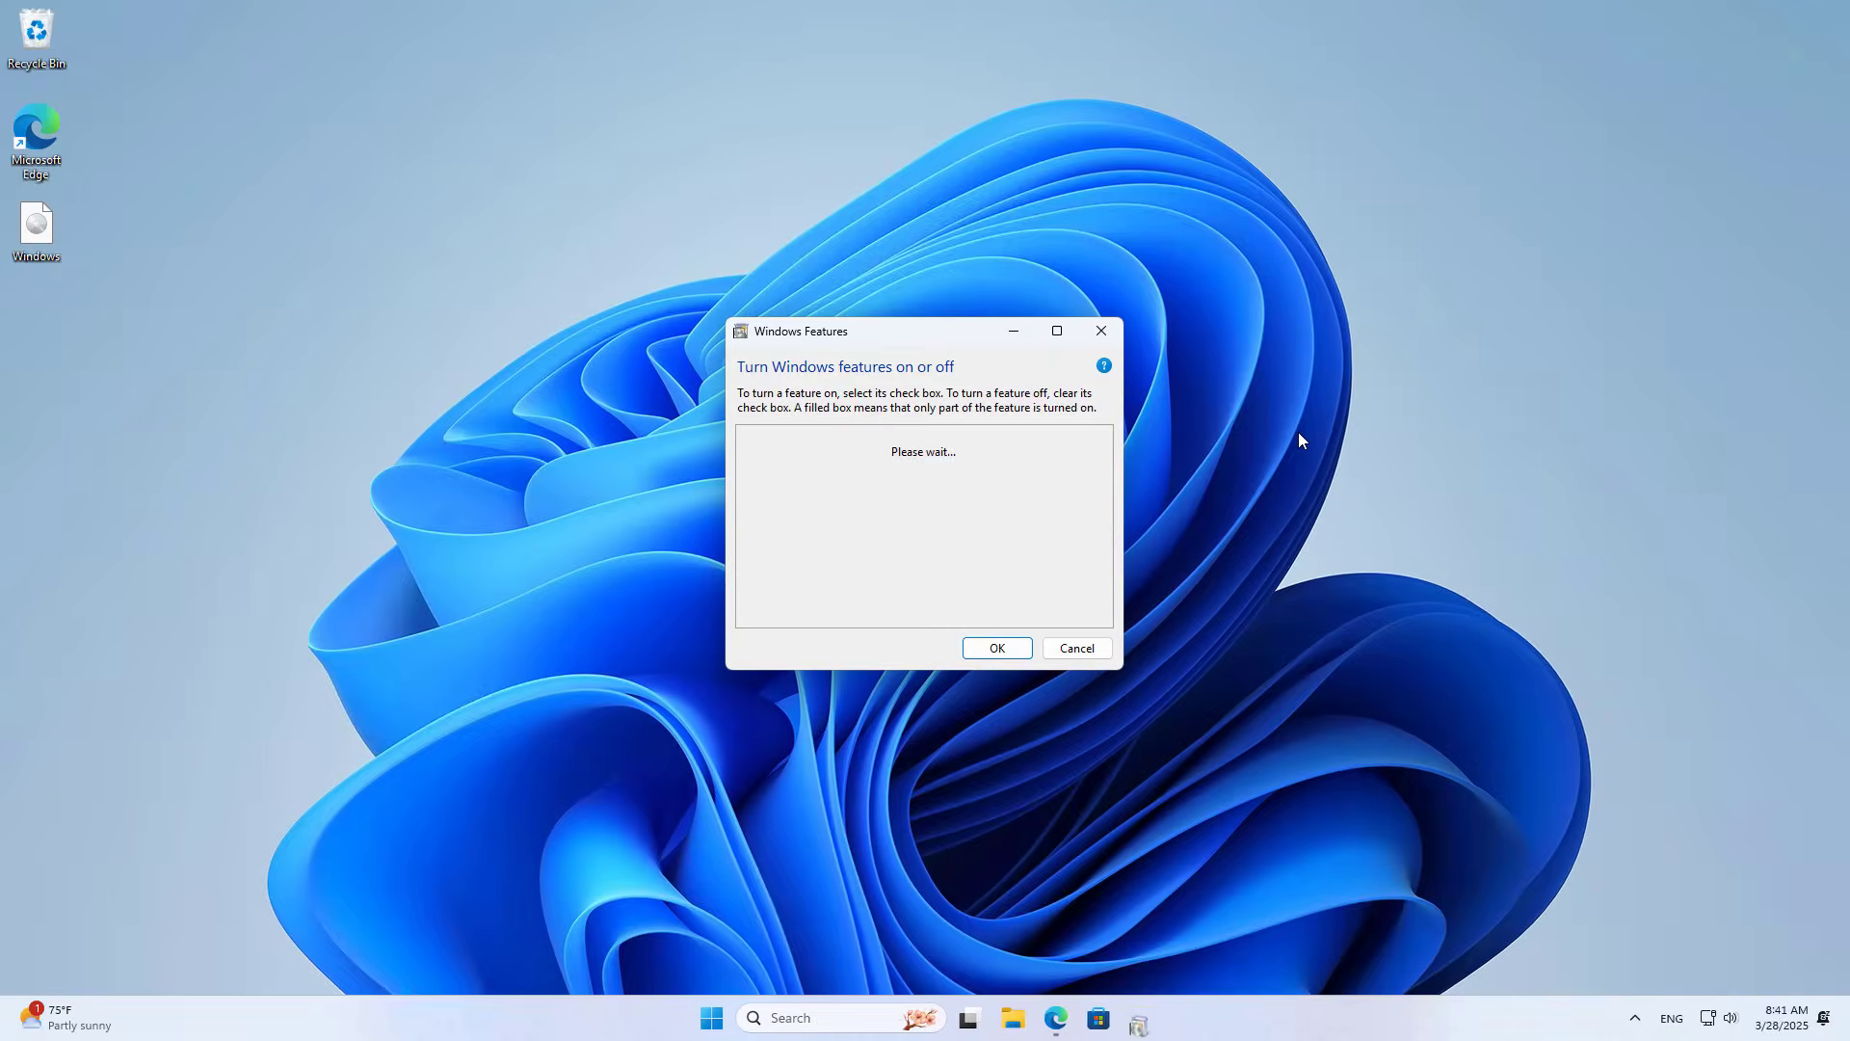
click(1057, 333)
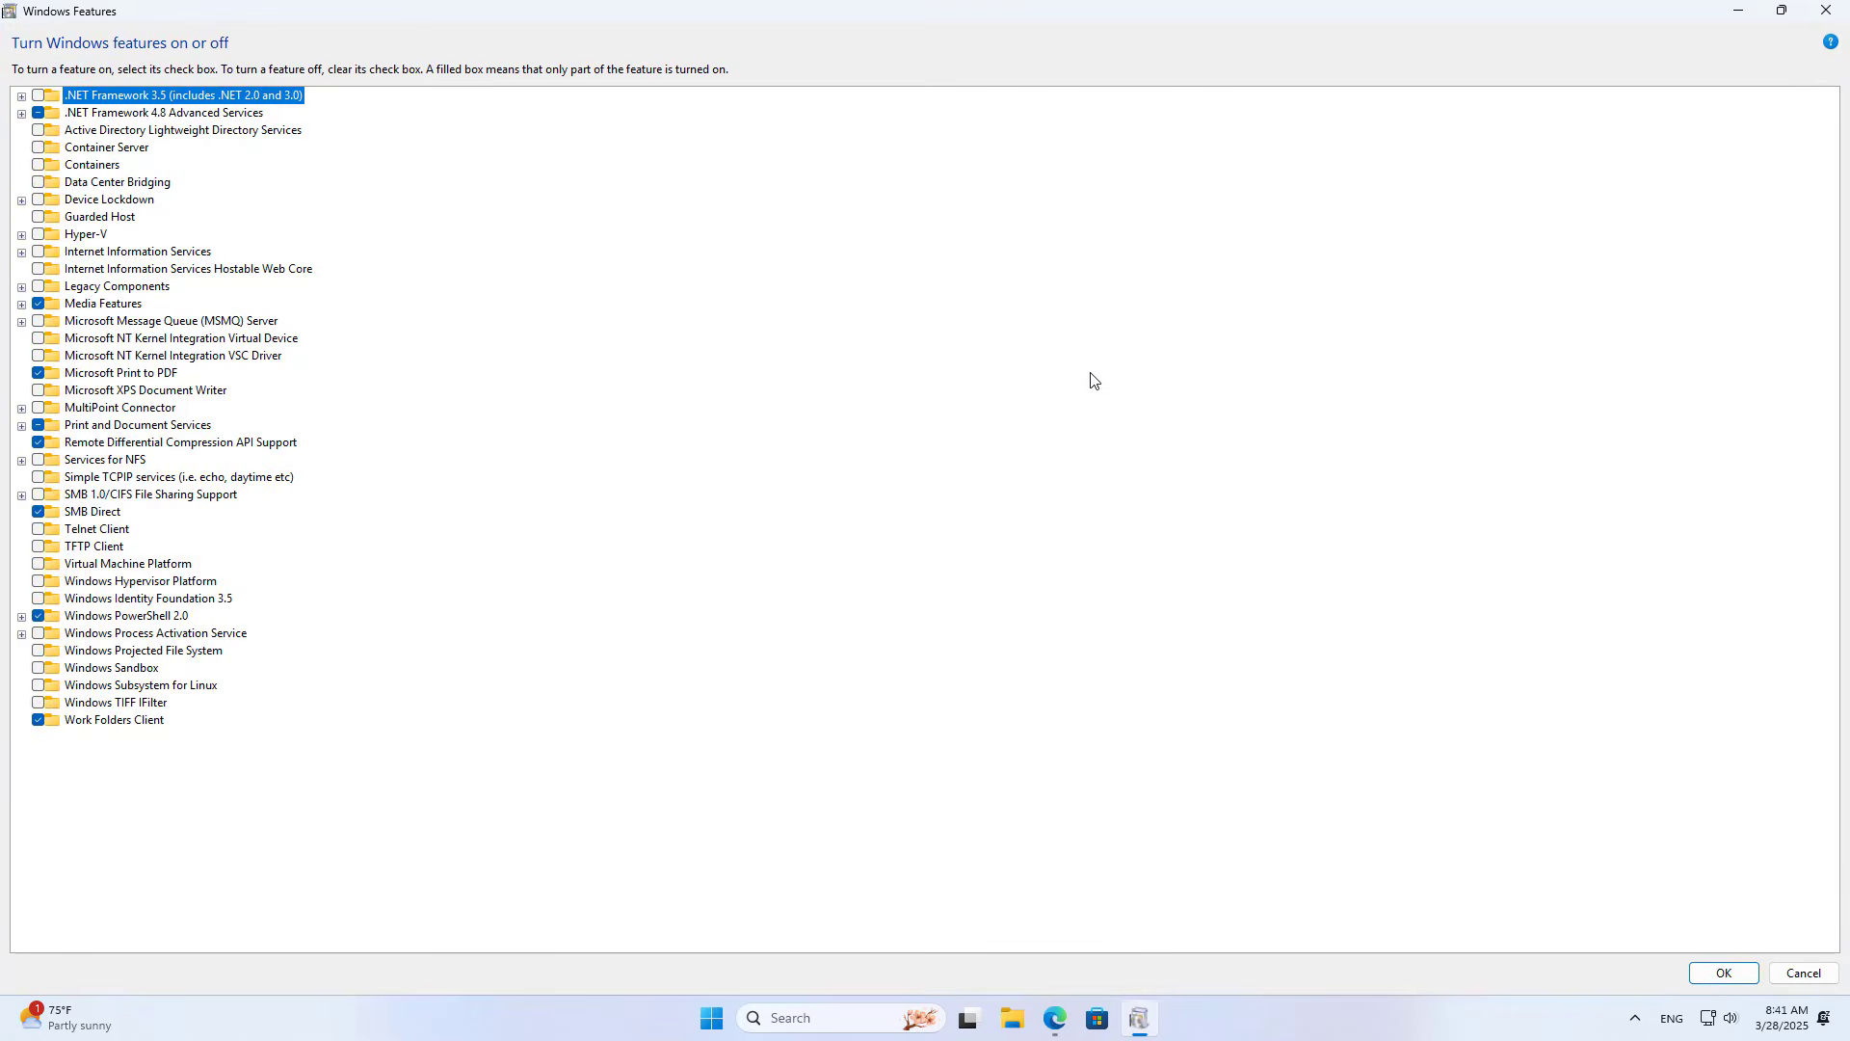
click(131, 497)
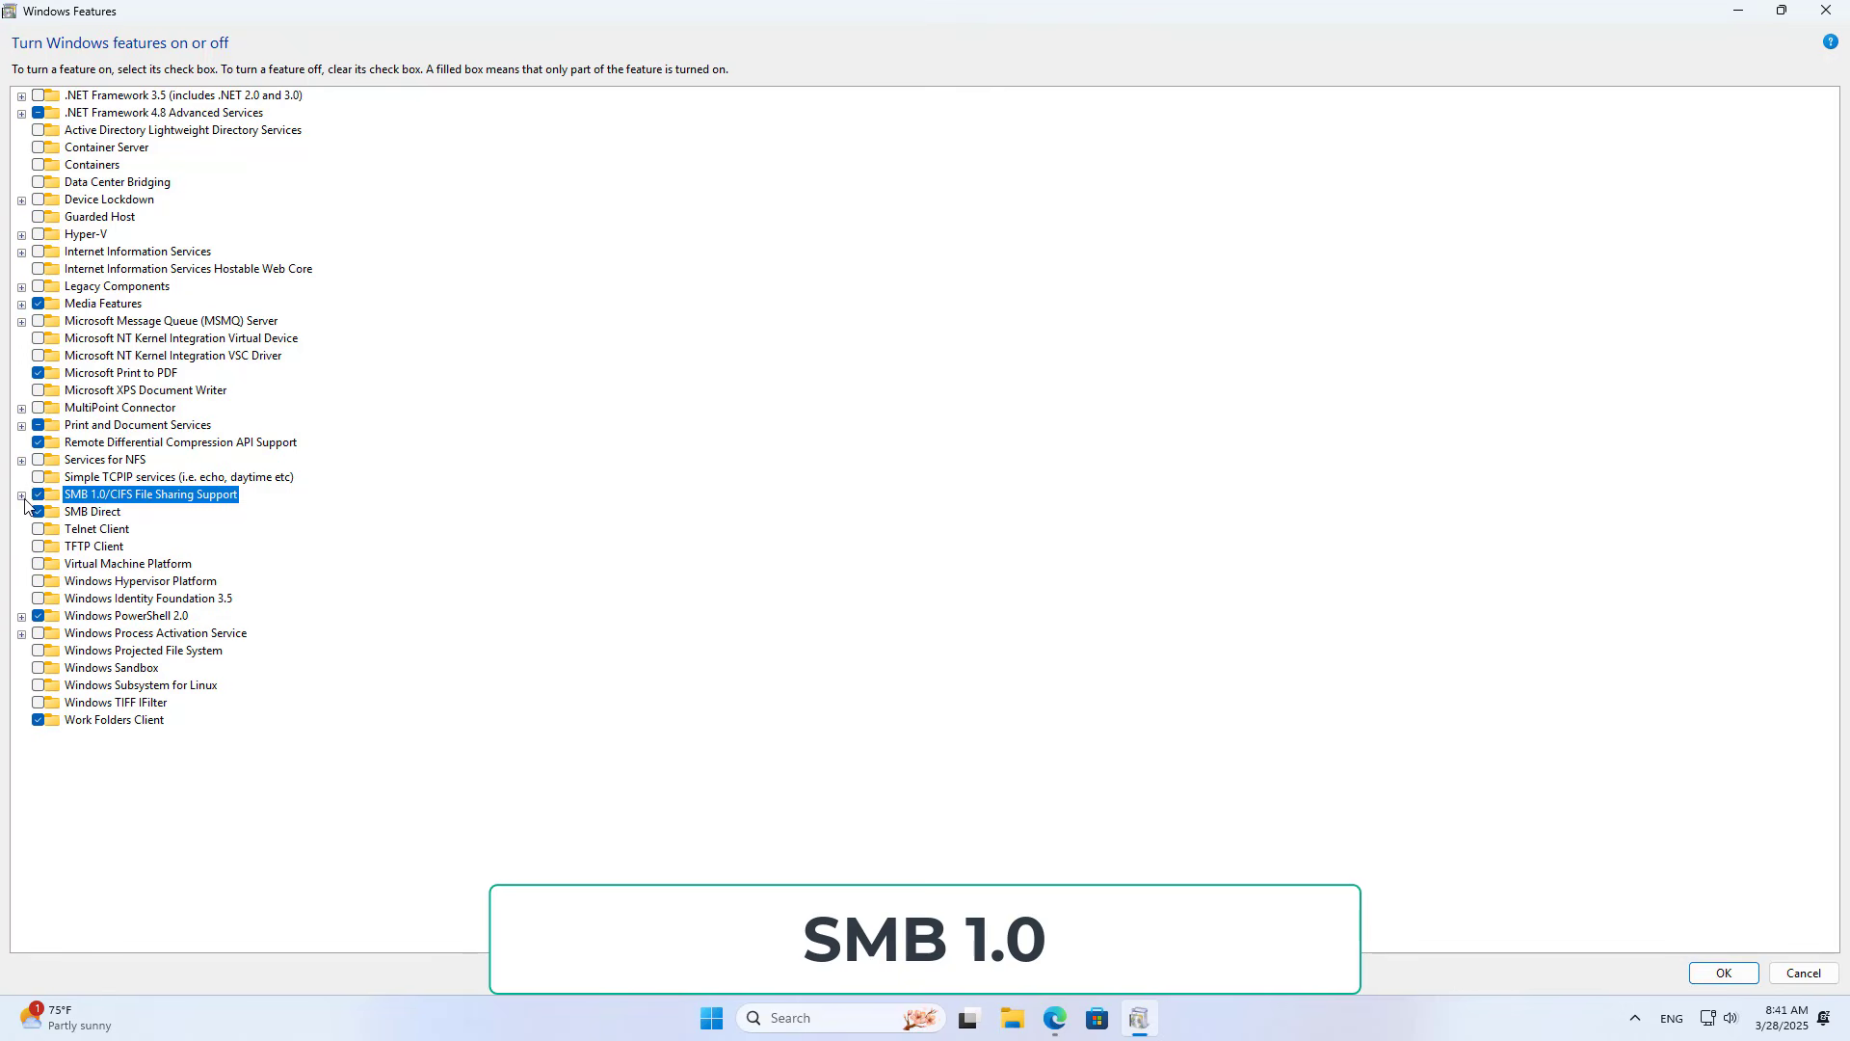
click(21, 494)
click(135, 513)
click(140, 530)
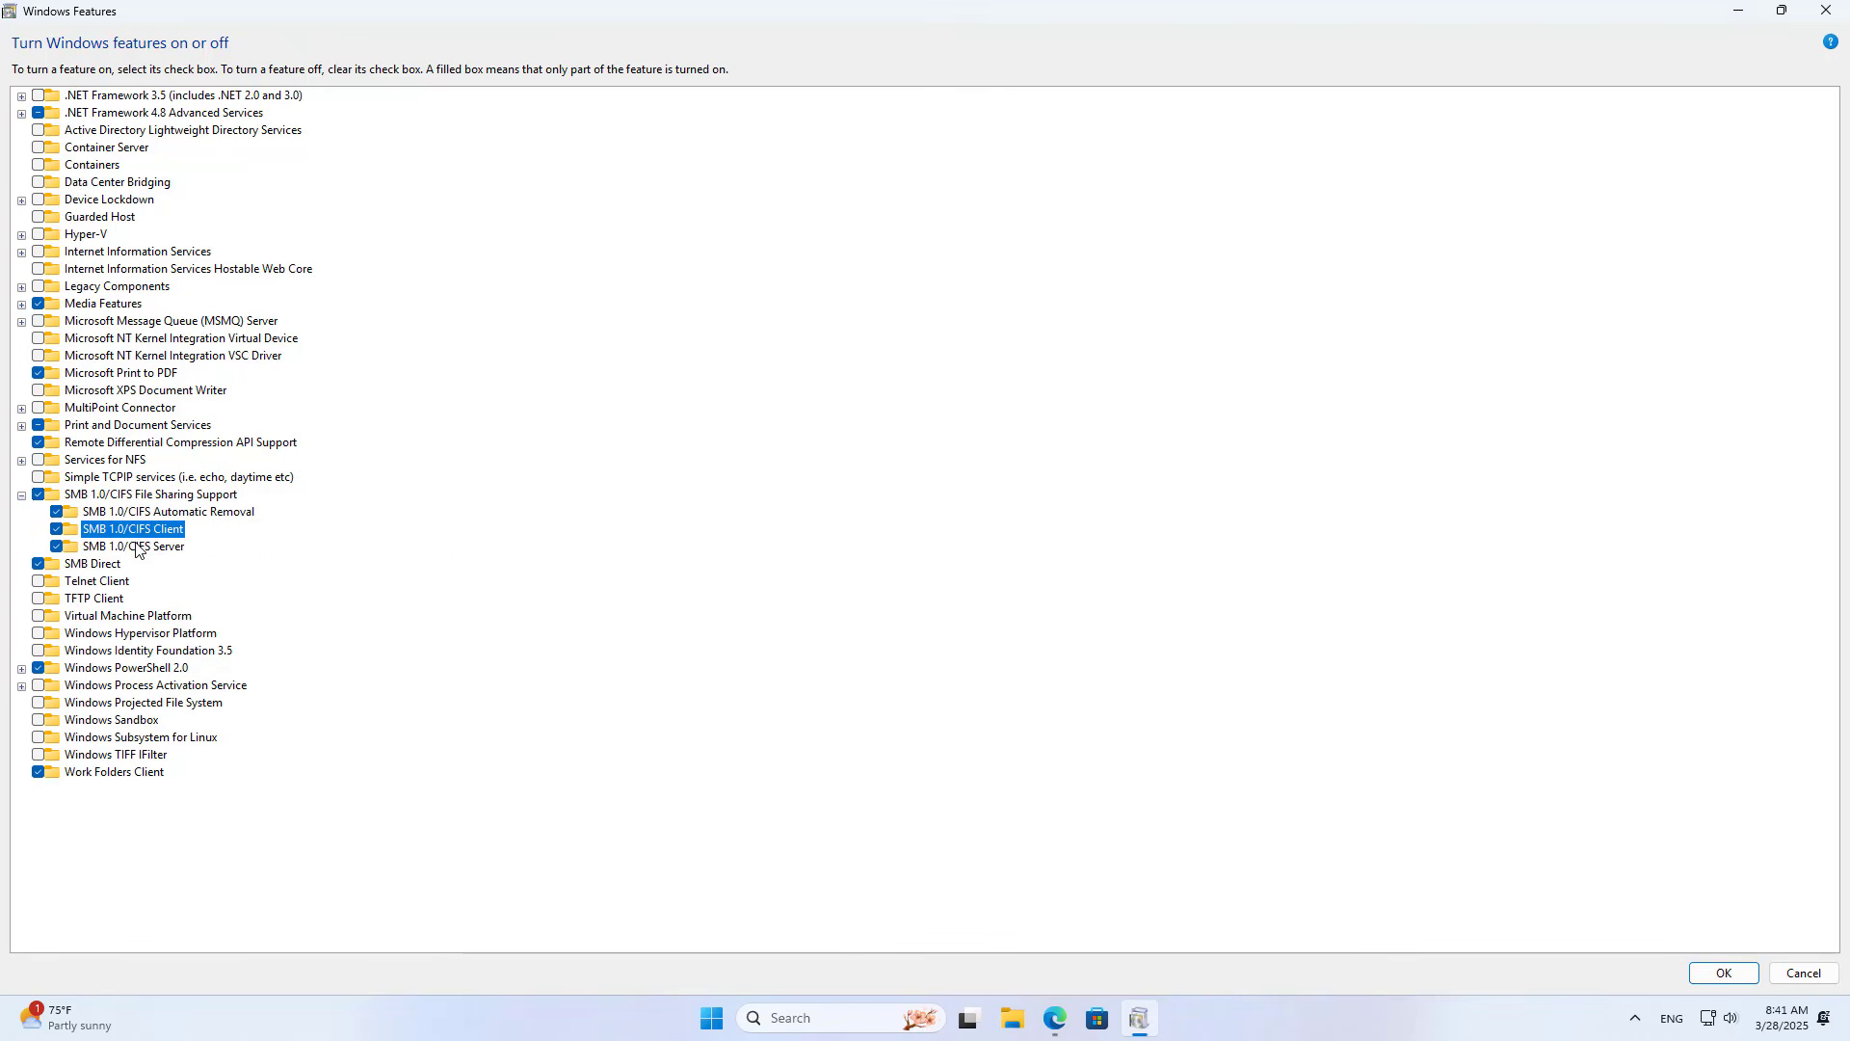
click(151, 546)
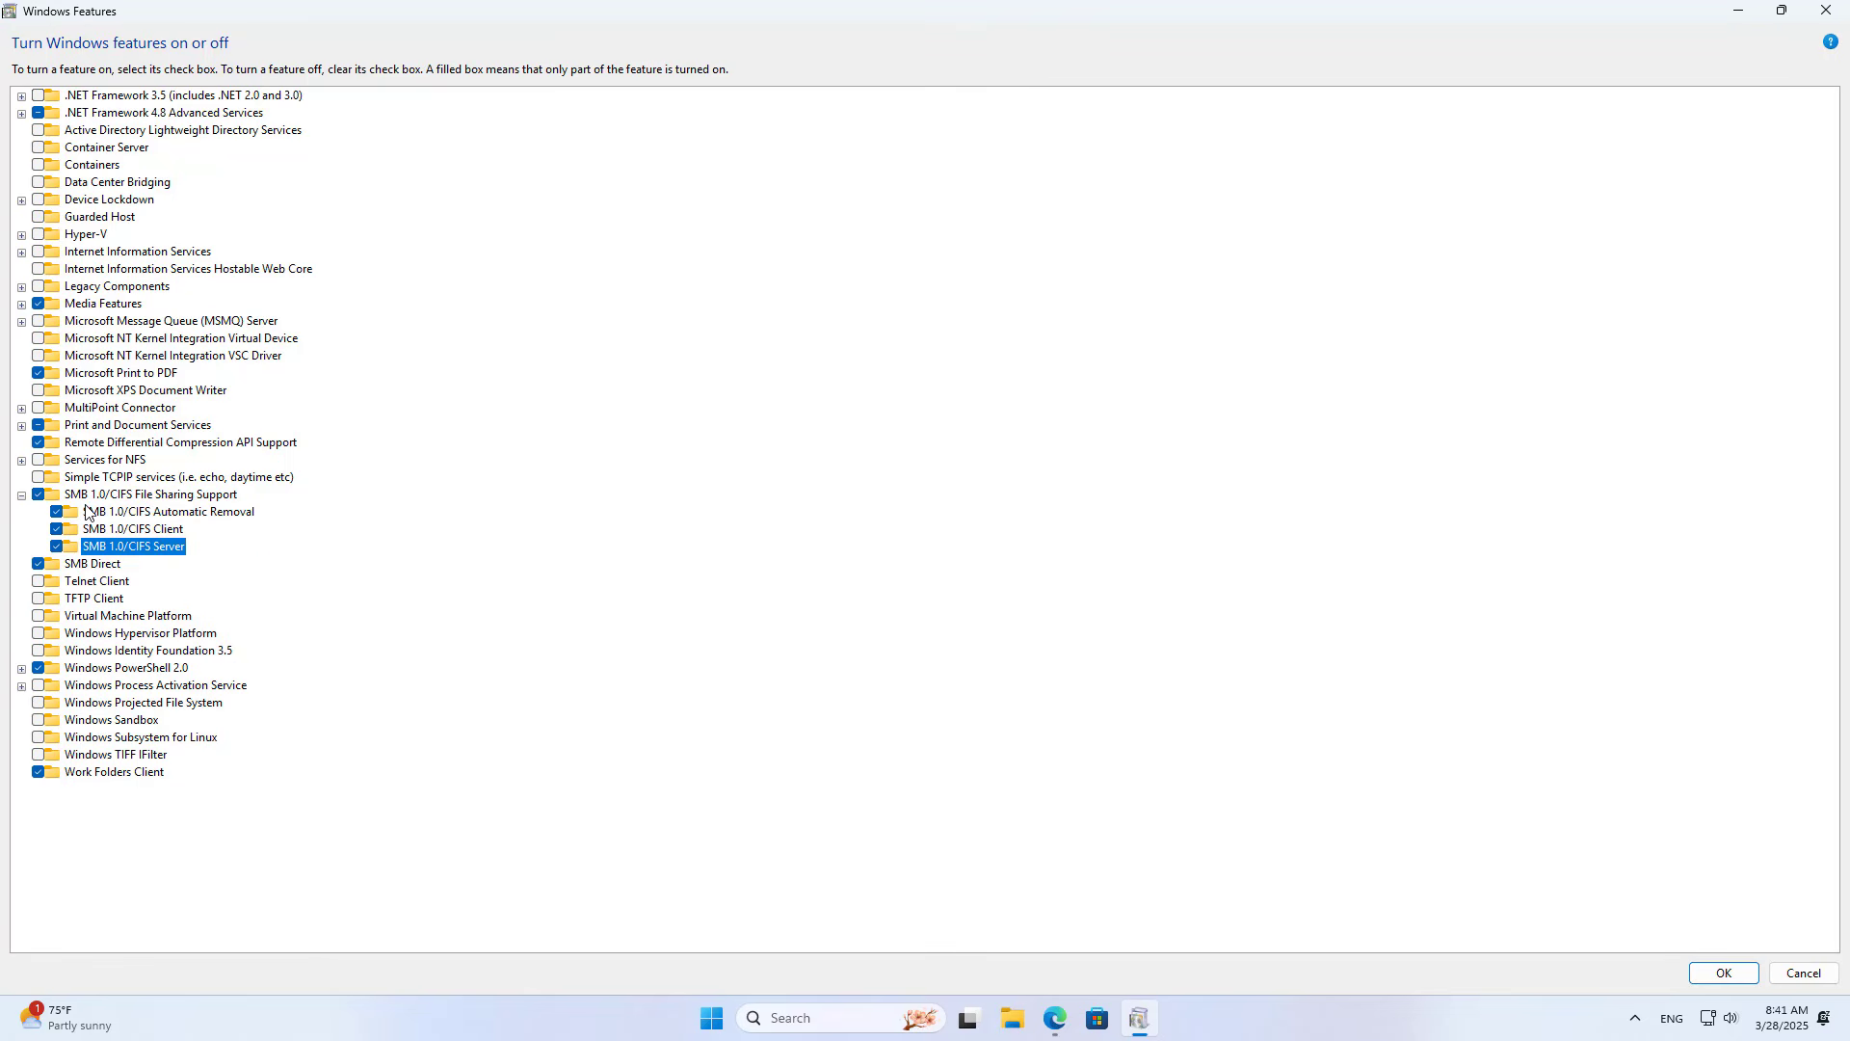
Step: Apply the SMB 1.0 changes and restart the PC now
click(1701, 972)
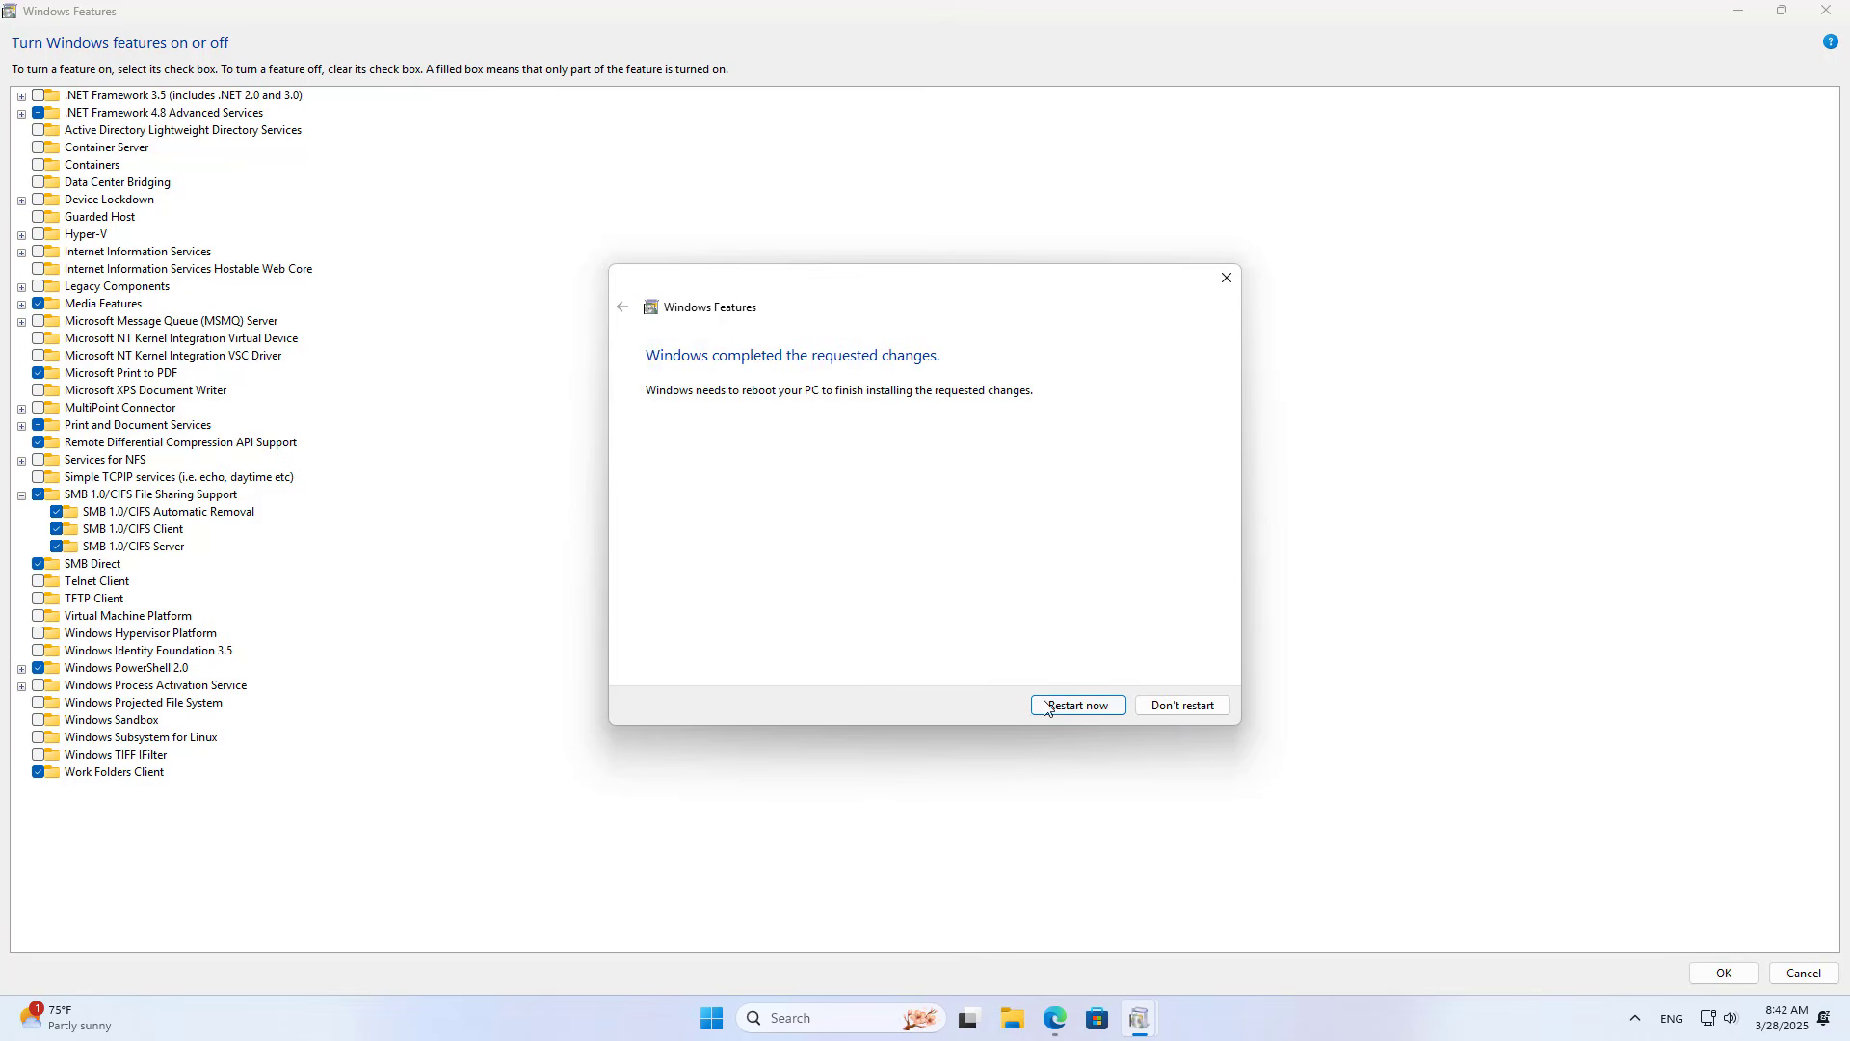
click(1054, 1016)
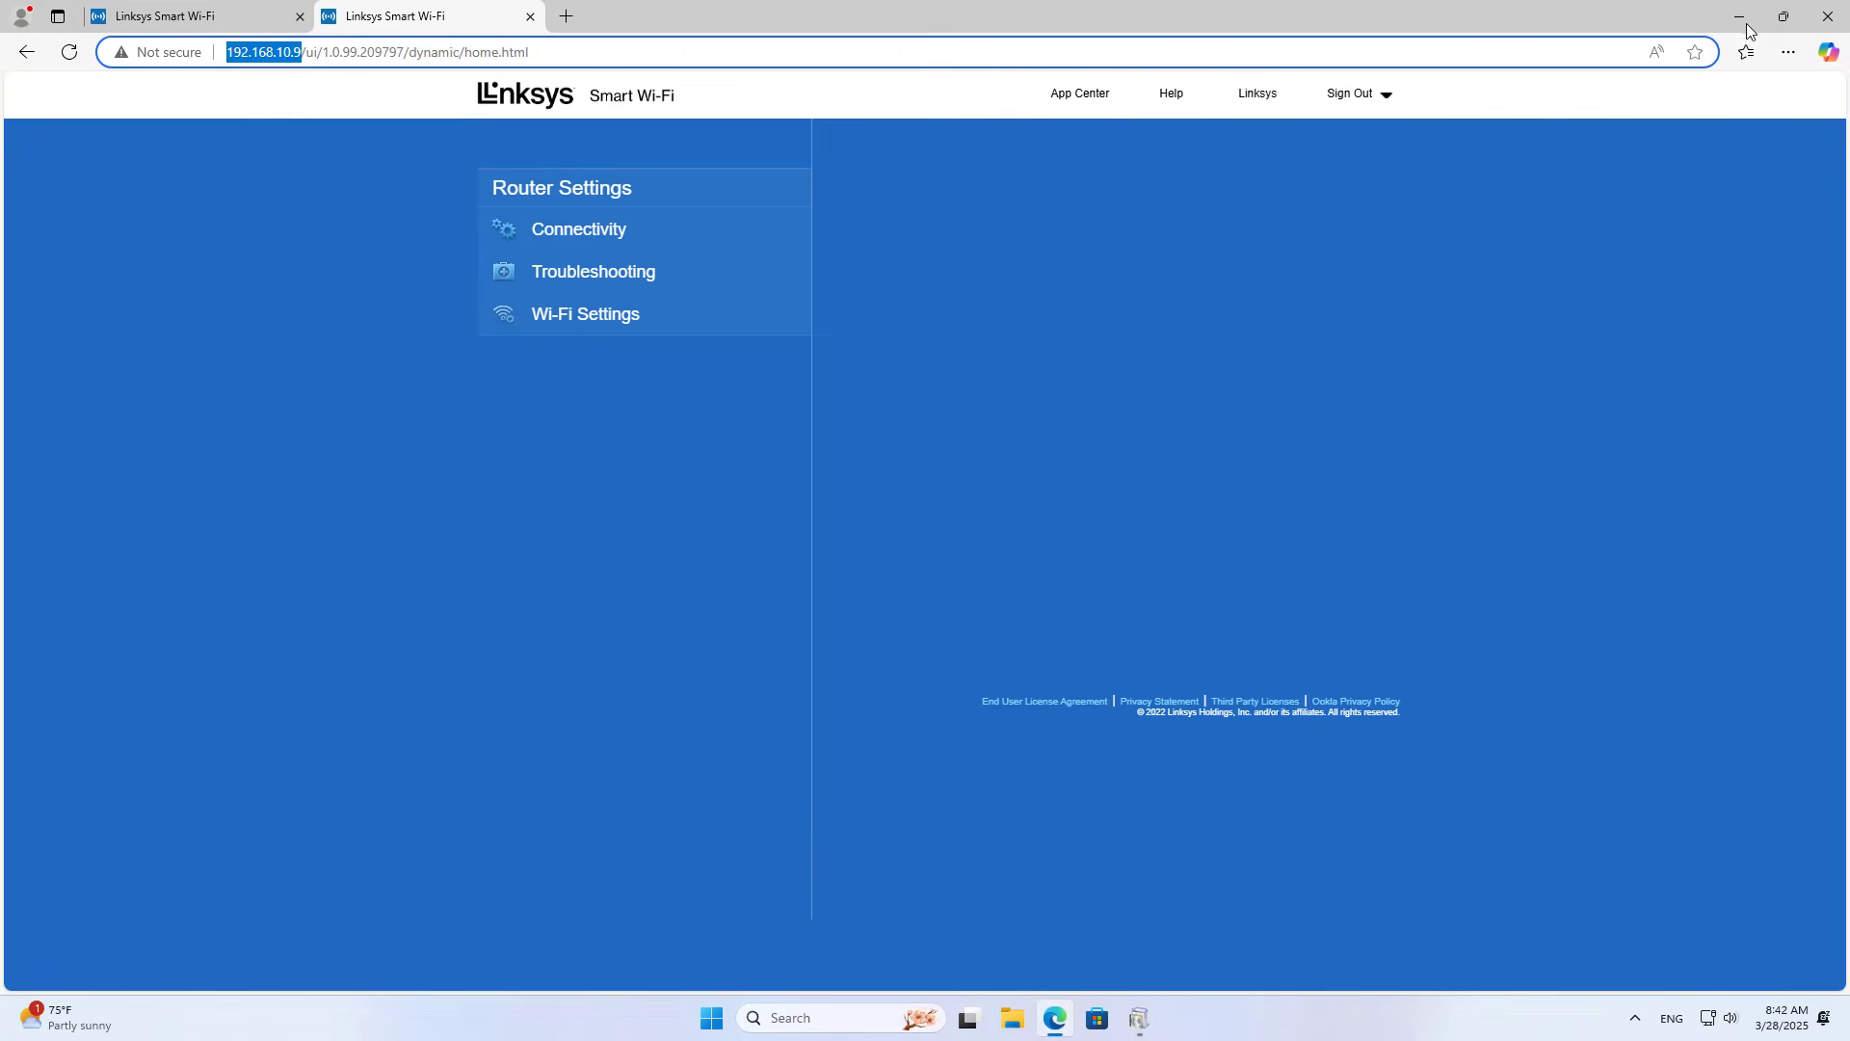
click(1737, 13)
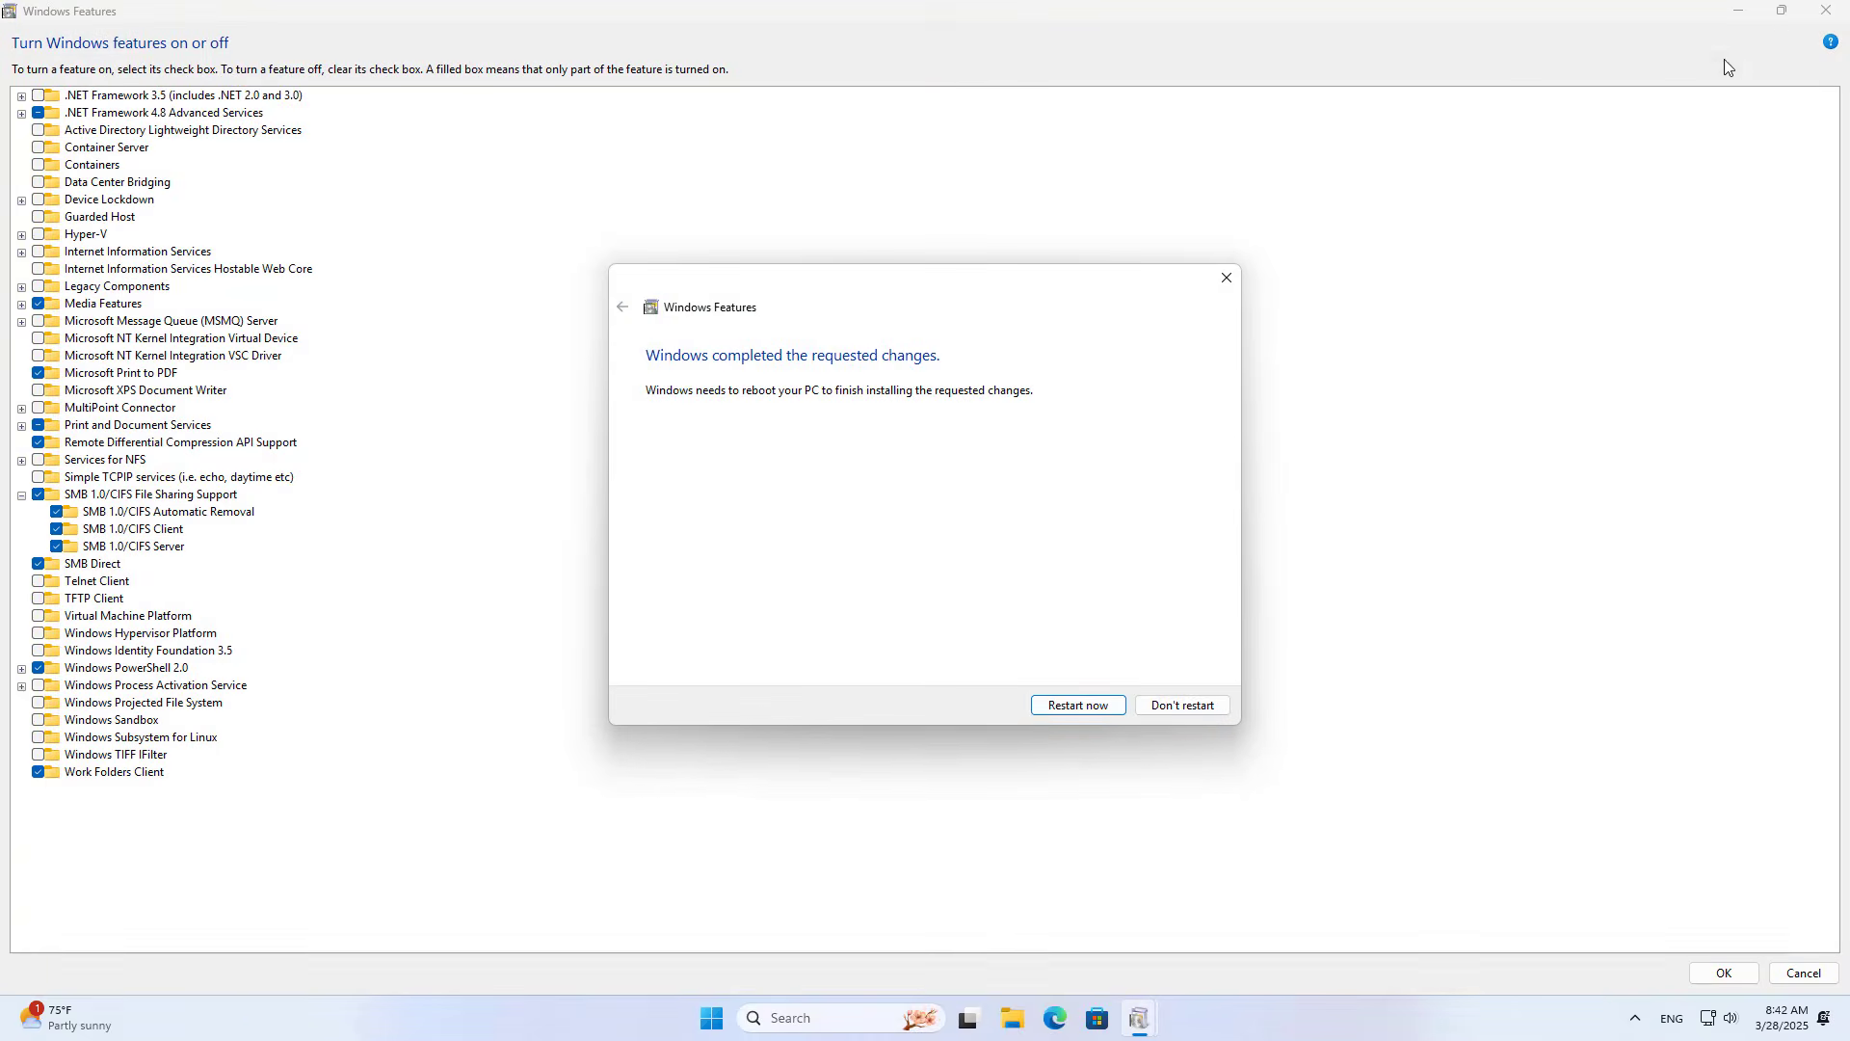
click(1096, 711)
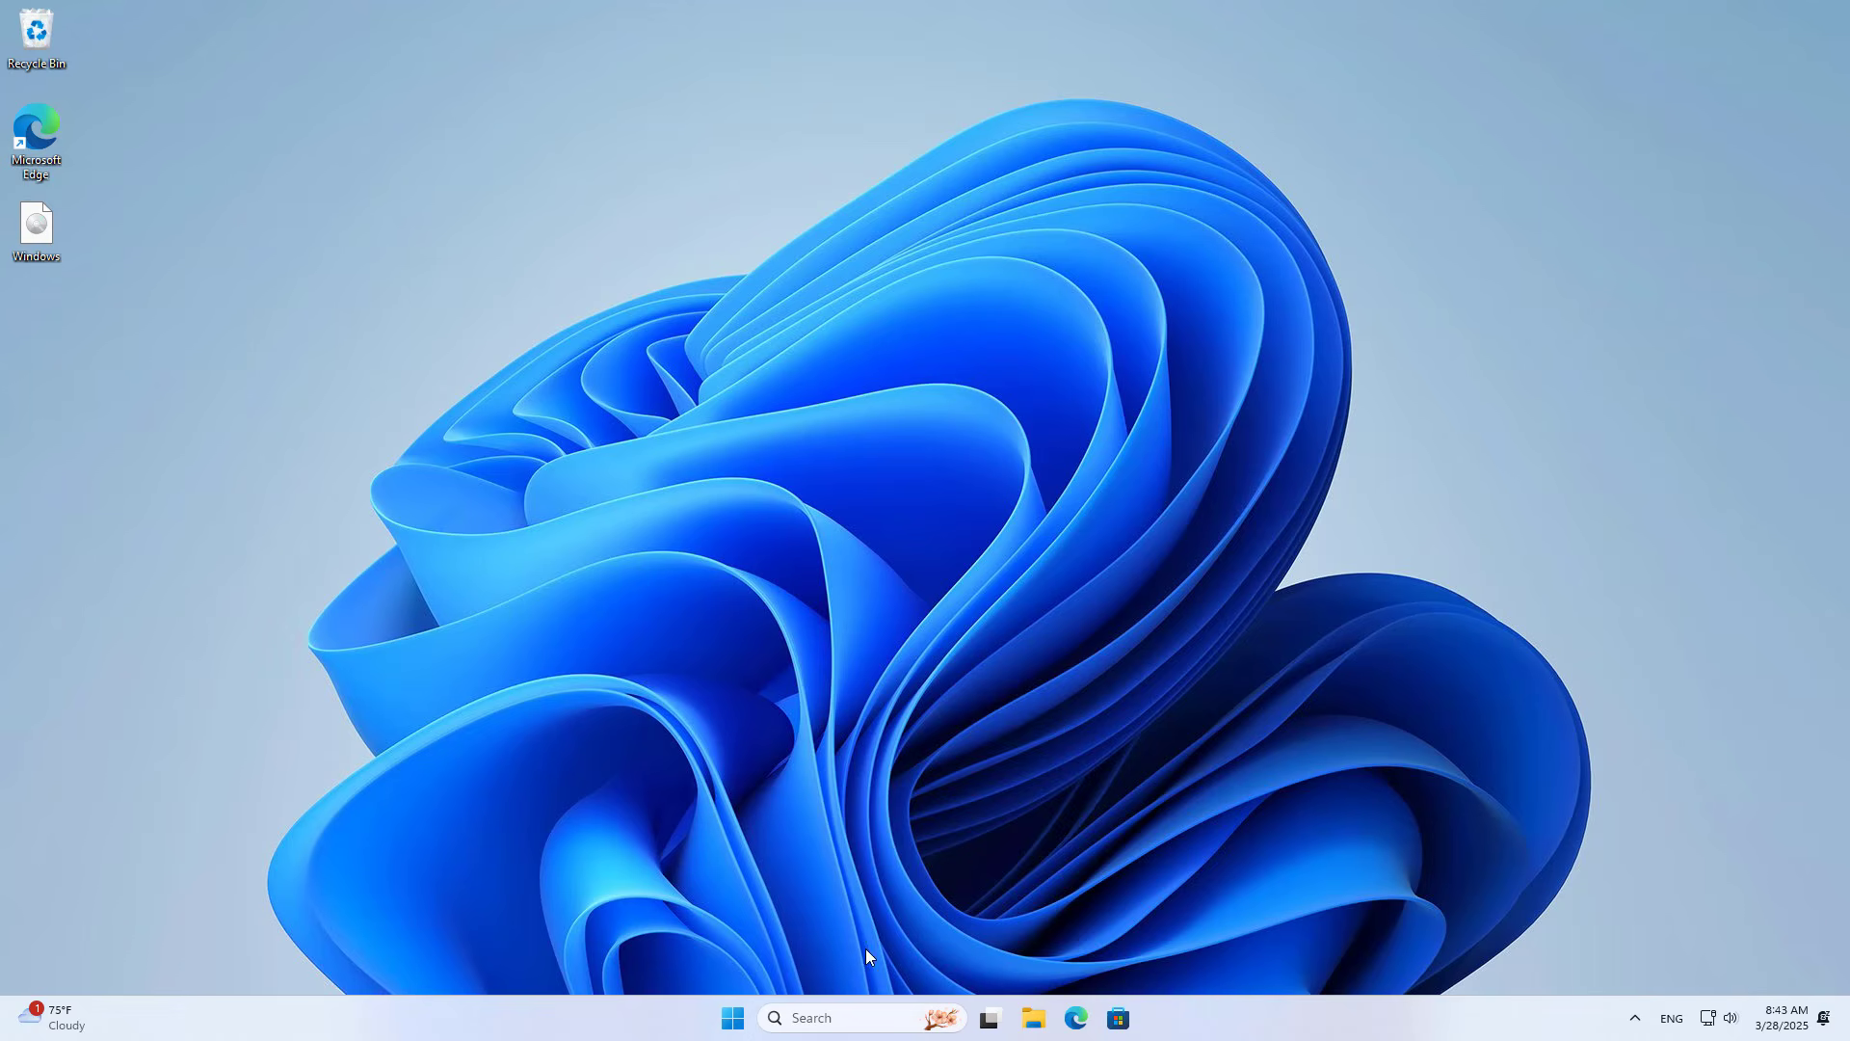
Step: Run \\192.168.10.9 to open the router's share with its hdd folder in File Explorer
click(838, 1017)
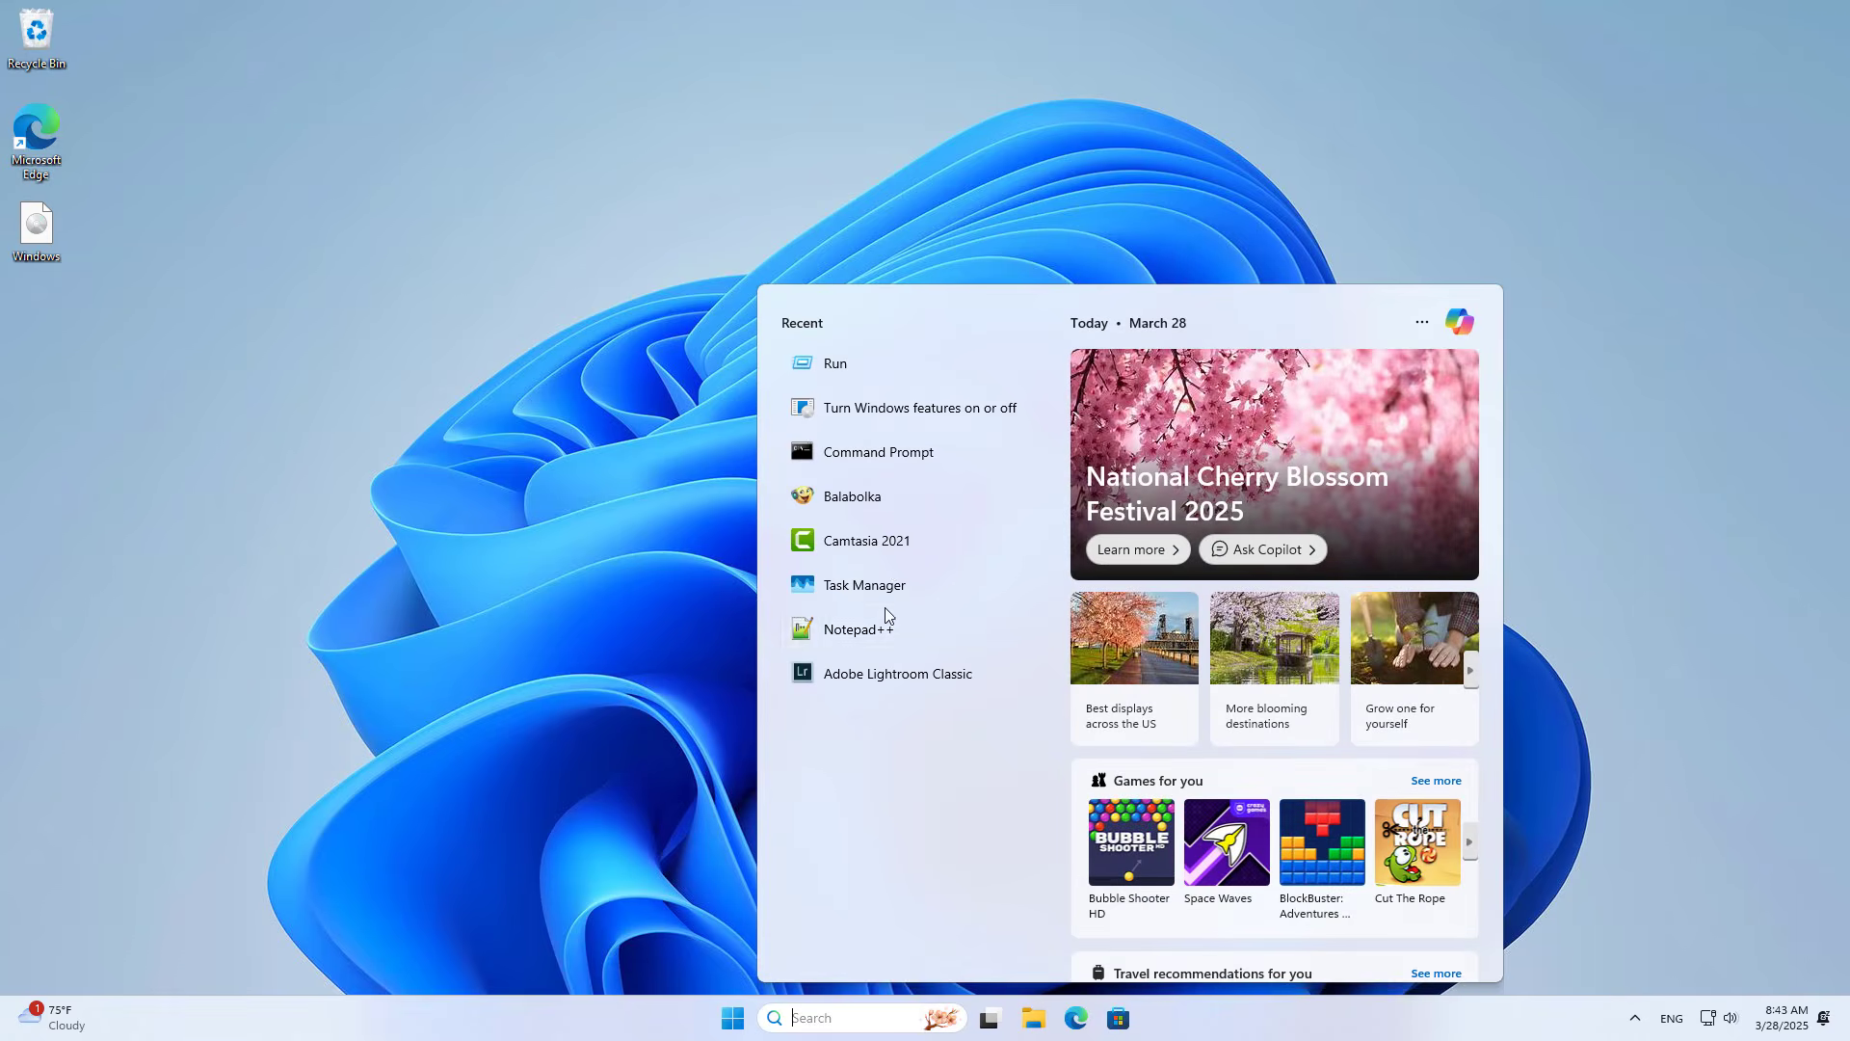
click(899, 376)
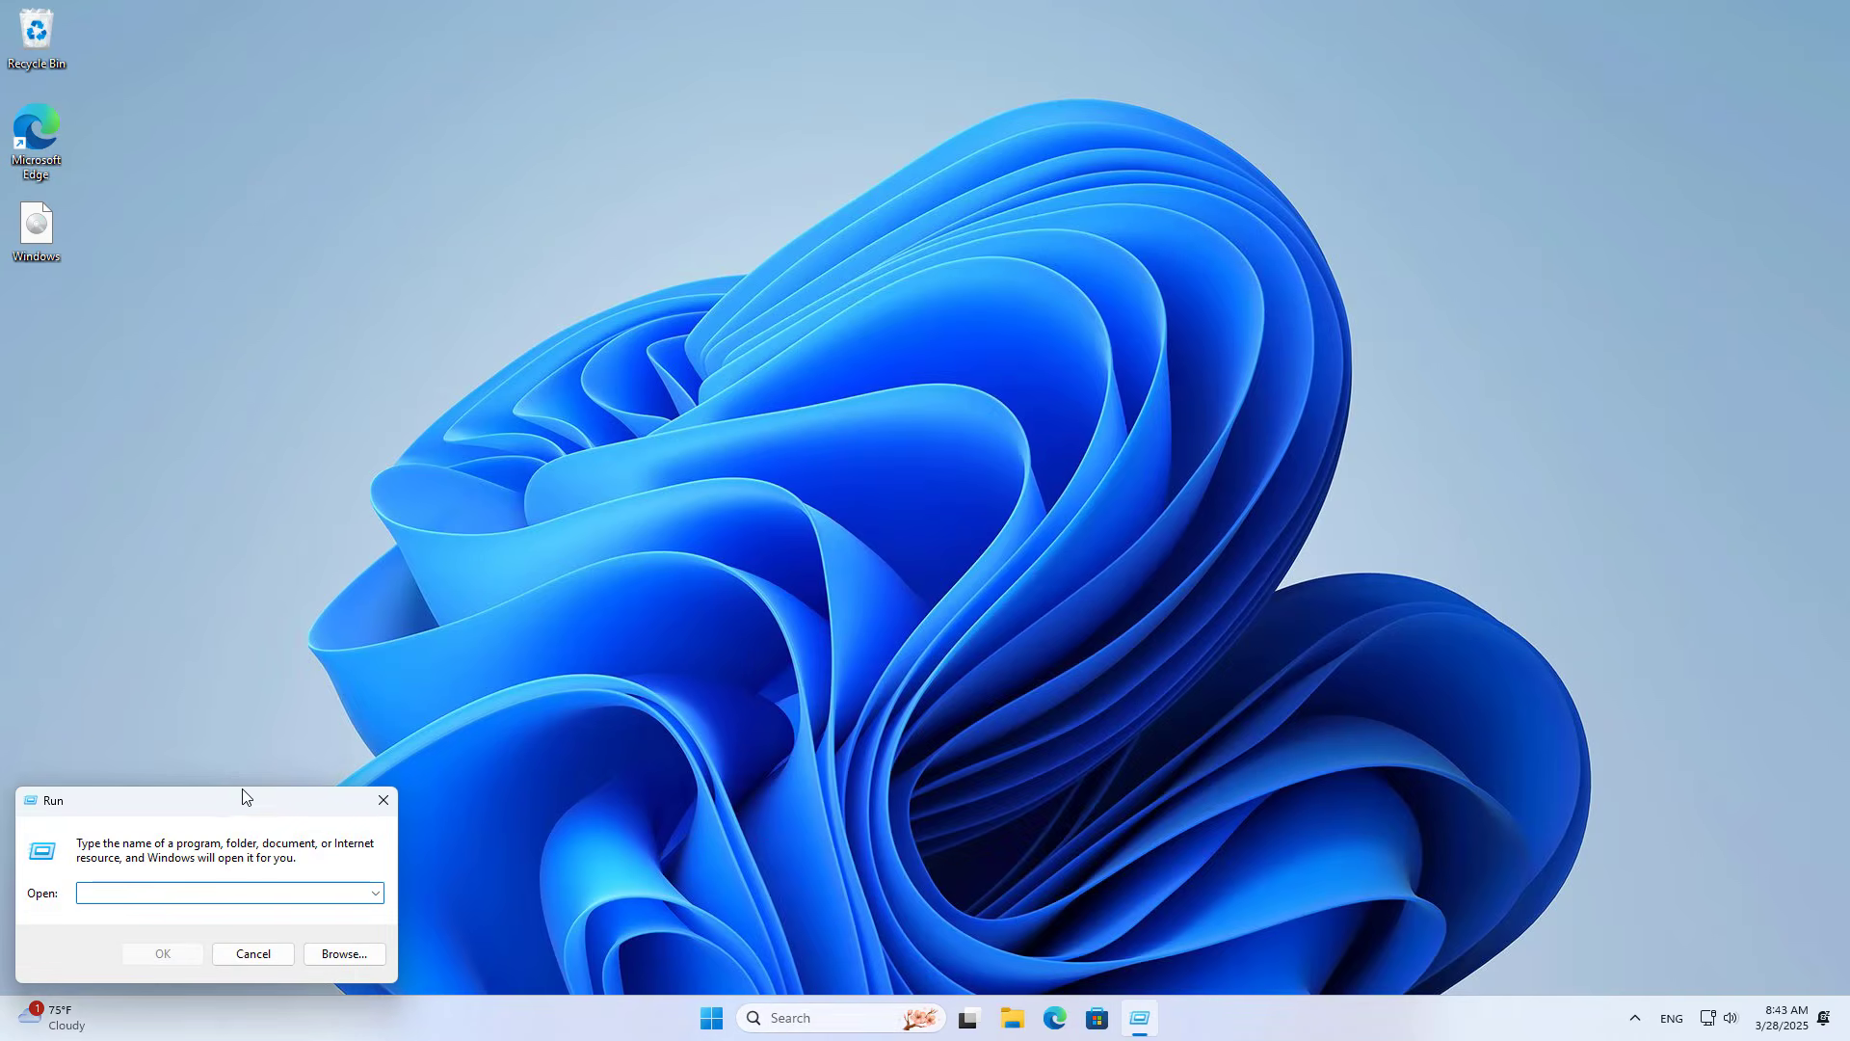
drag(243, 795, 1069, 283)
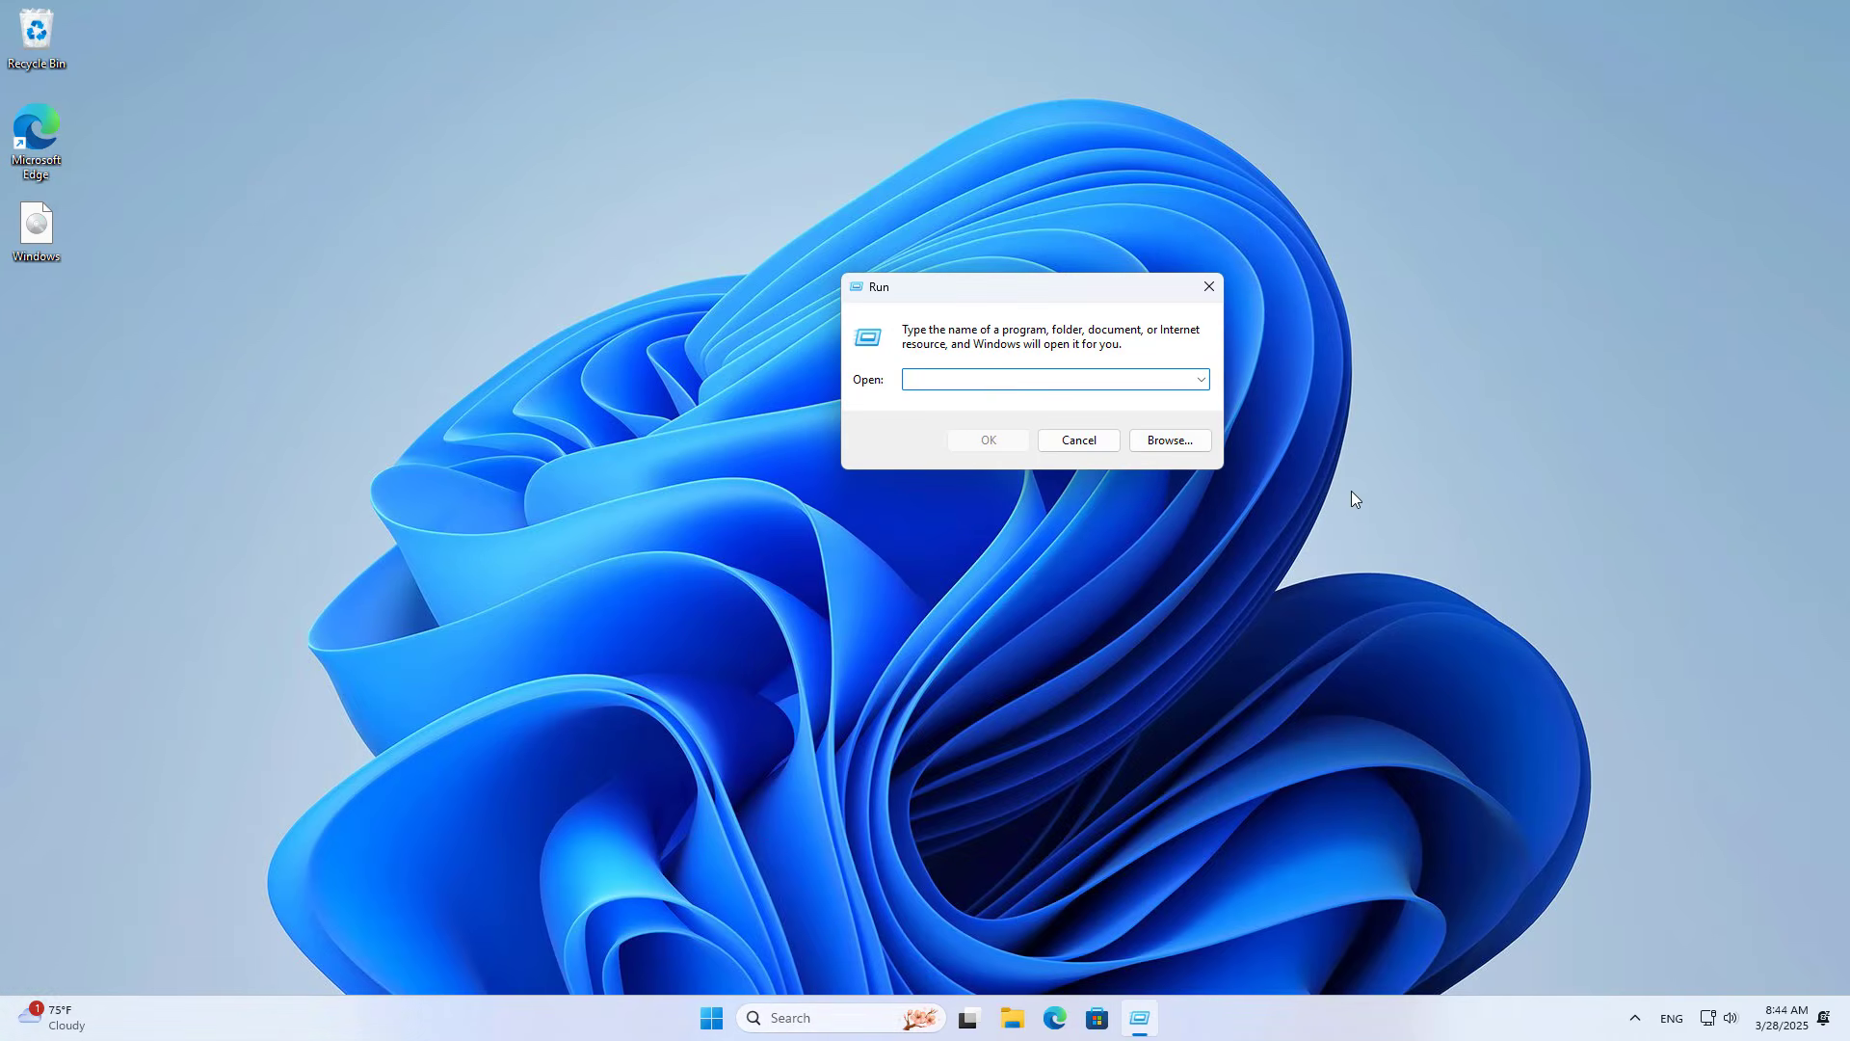
text(\\192.168.10.9)
drag(992, 380, 893, 389)
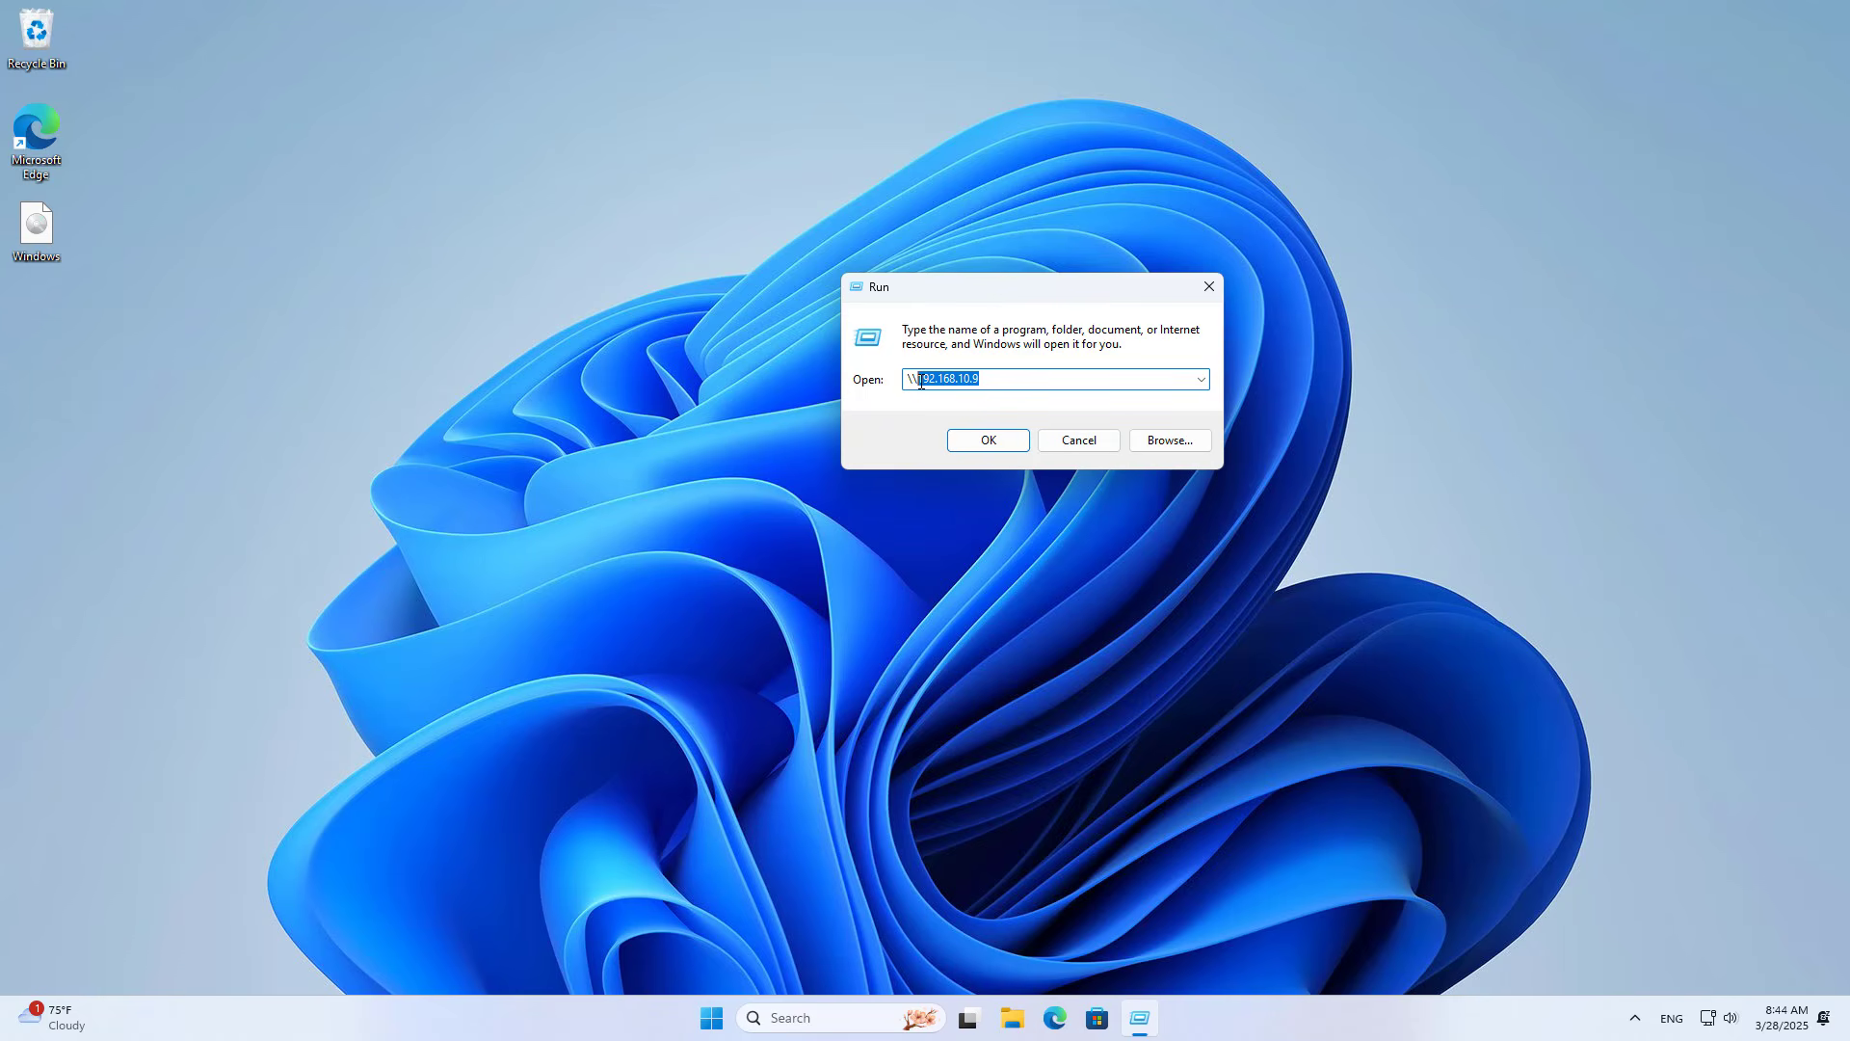
click(990, 440)
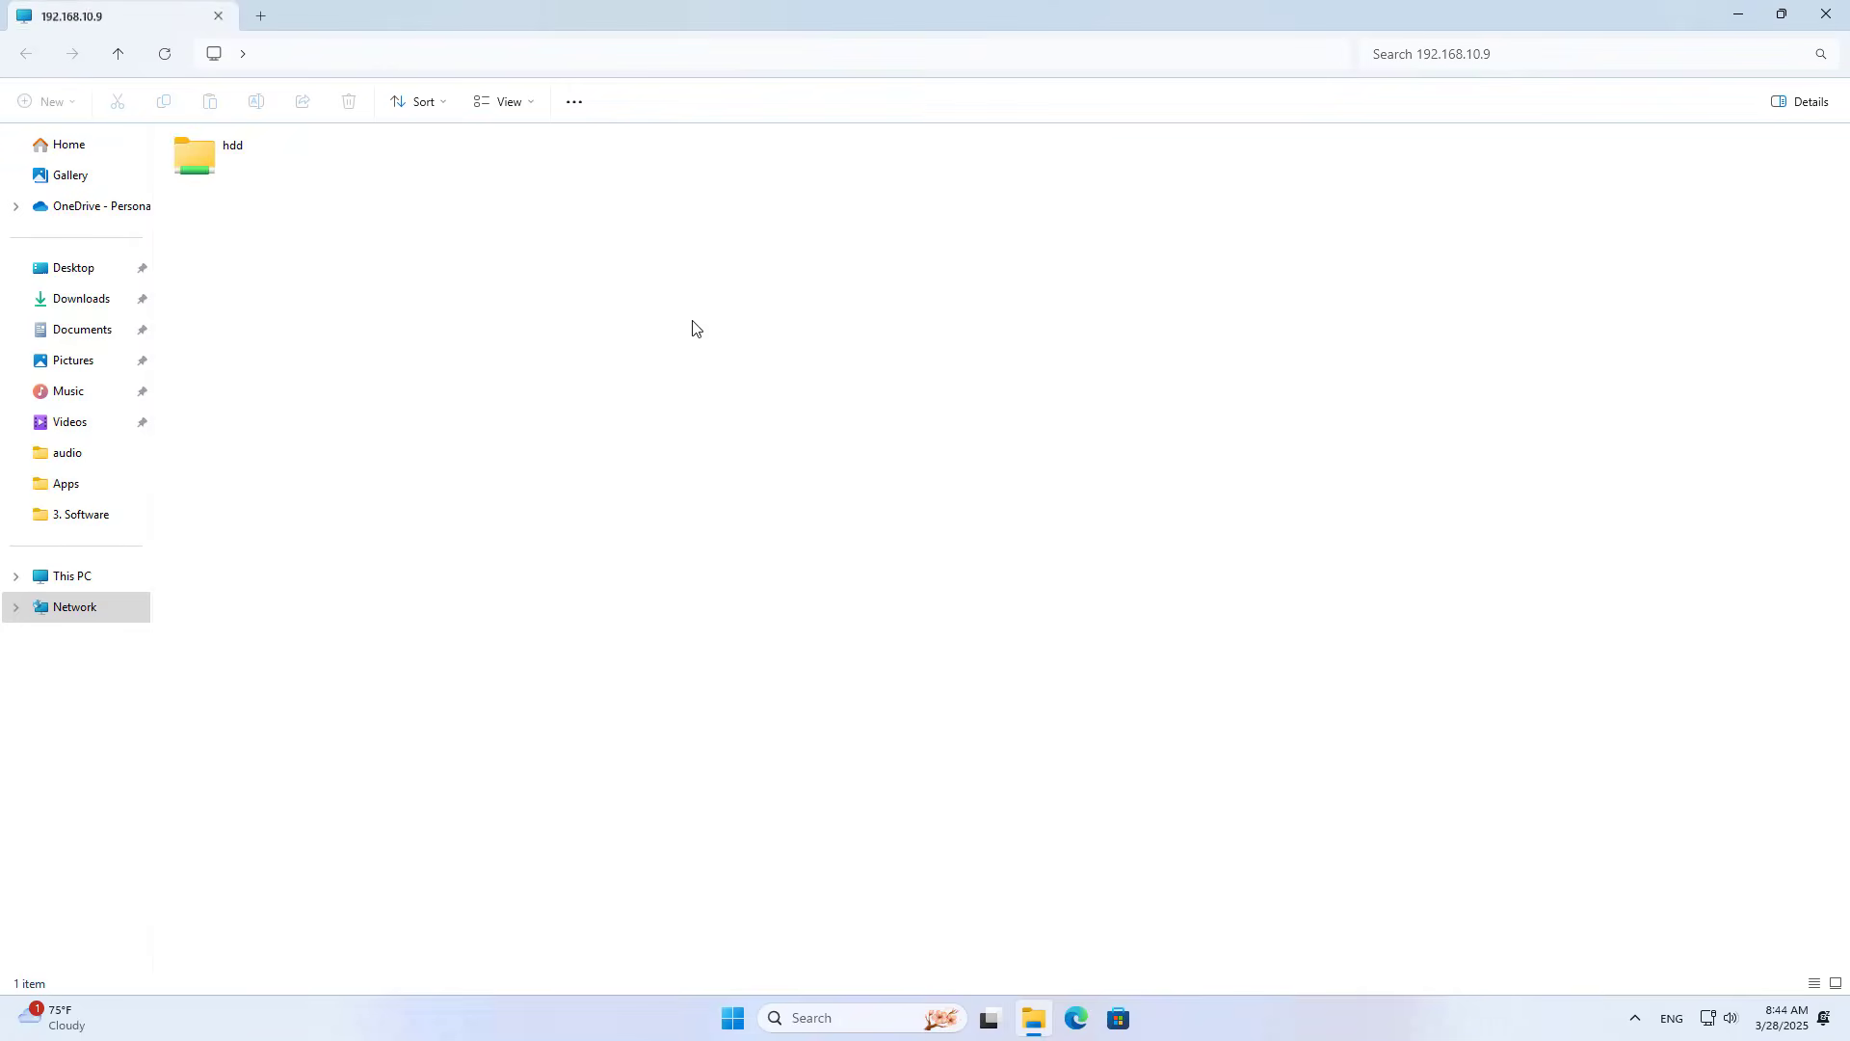
Step: Inside the hdd folder, create a new text document named 'SMB OK'
double_click(236, 148)
drag(425, 14, 953, 105)
click(818, 255)
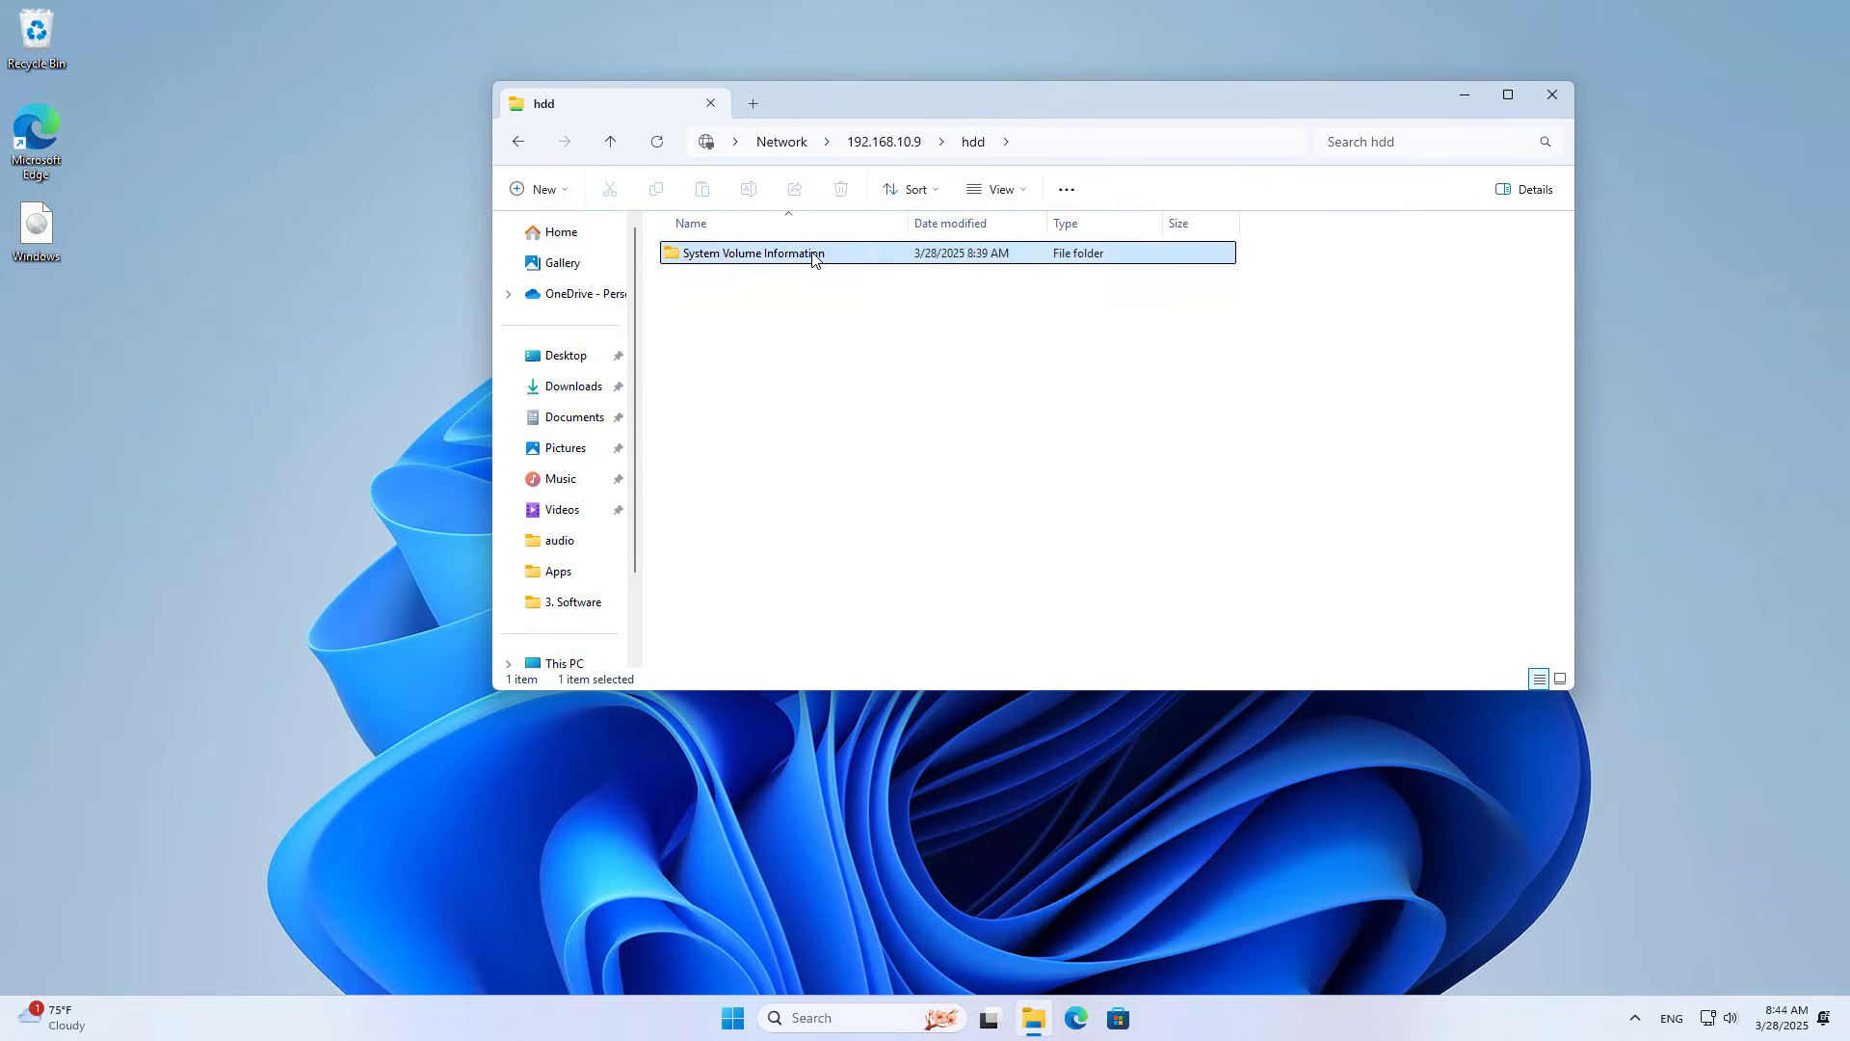
right_click(803, 362)
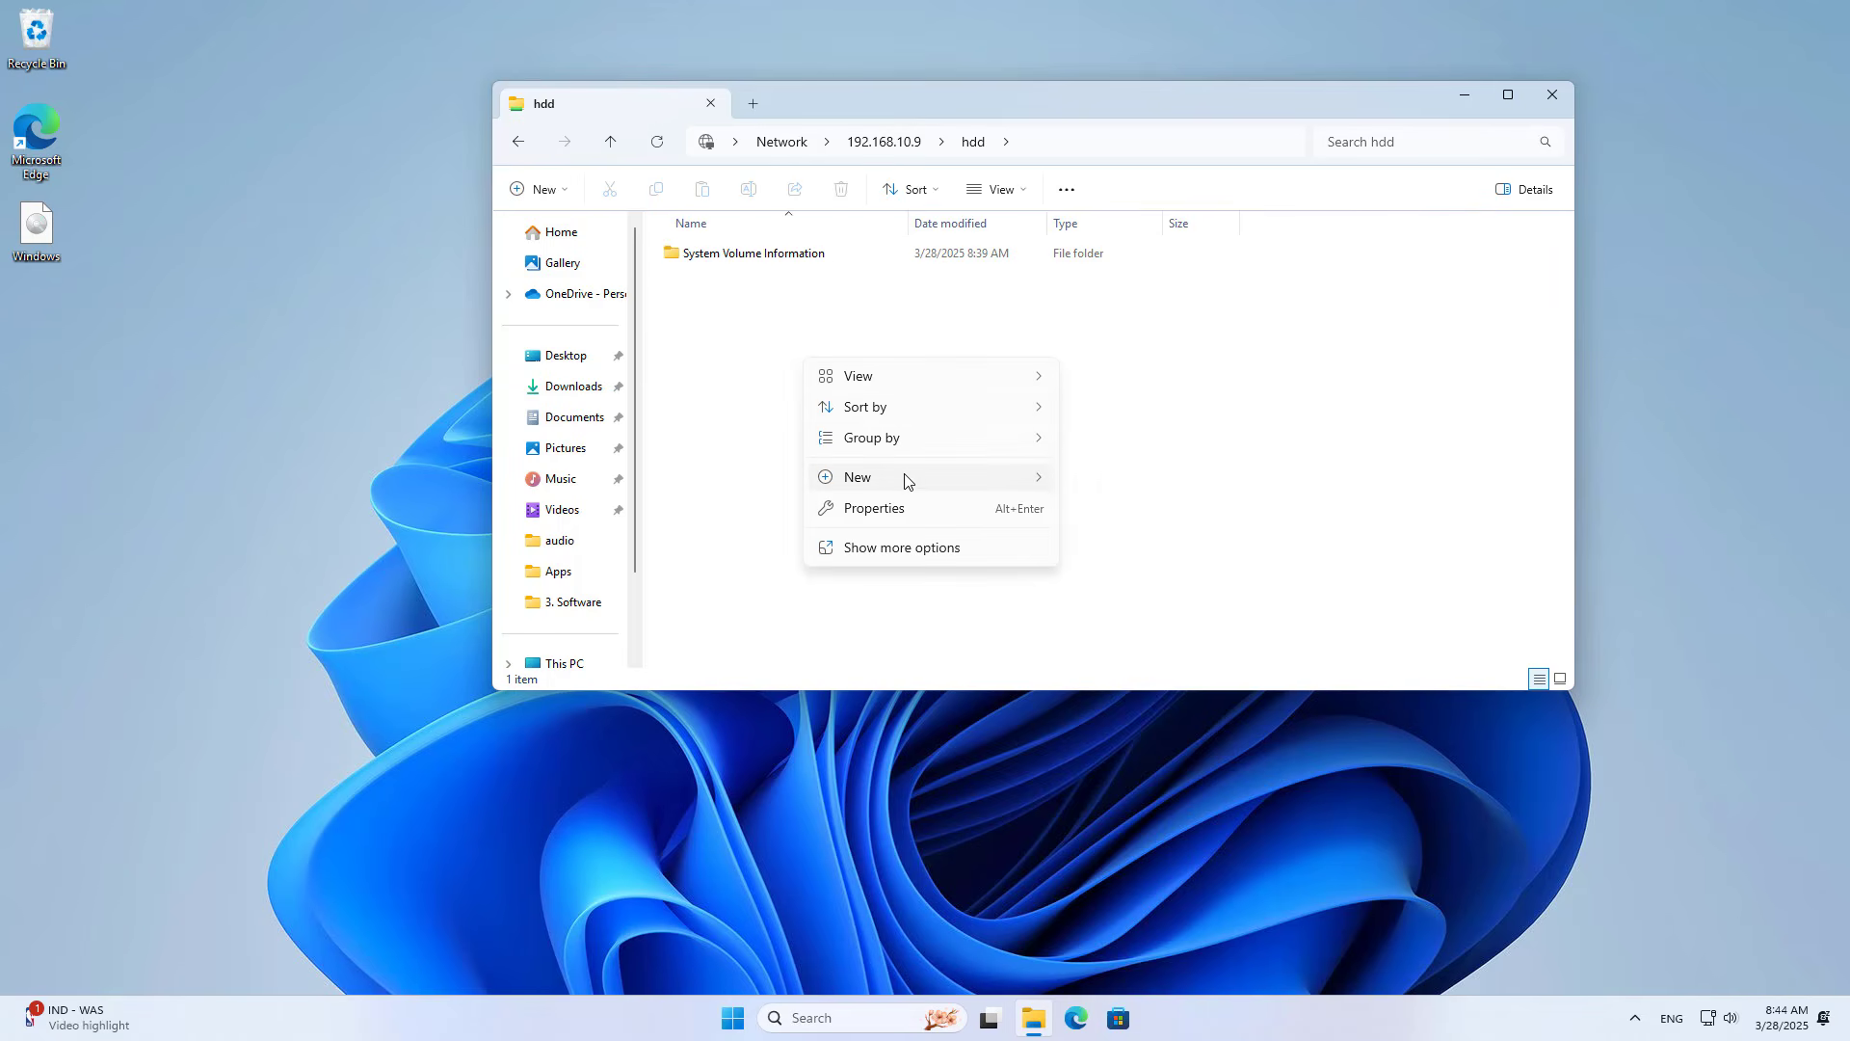
mouse_move(905, 479)
click(1105, 727)
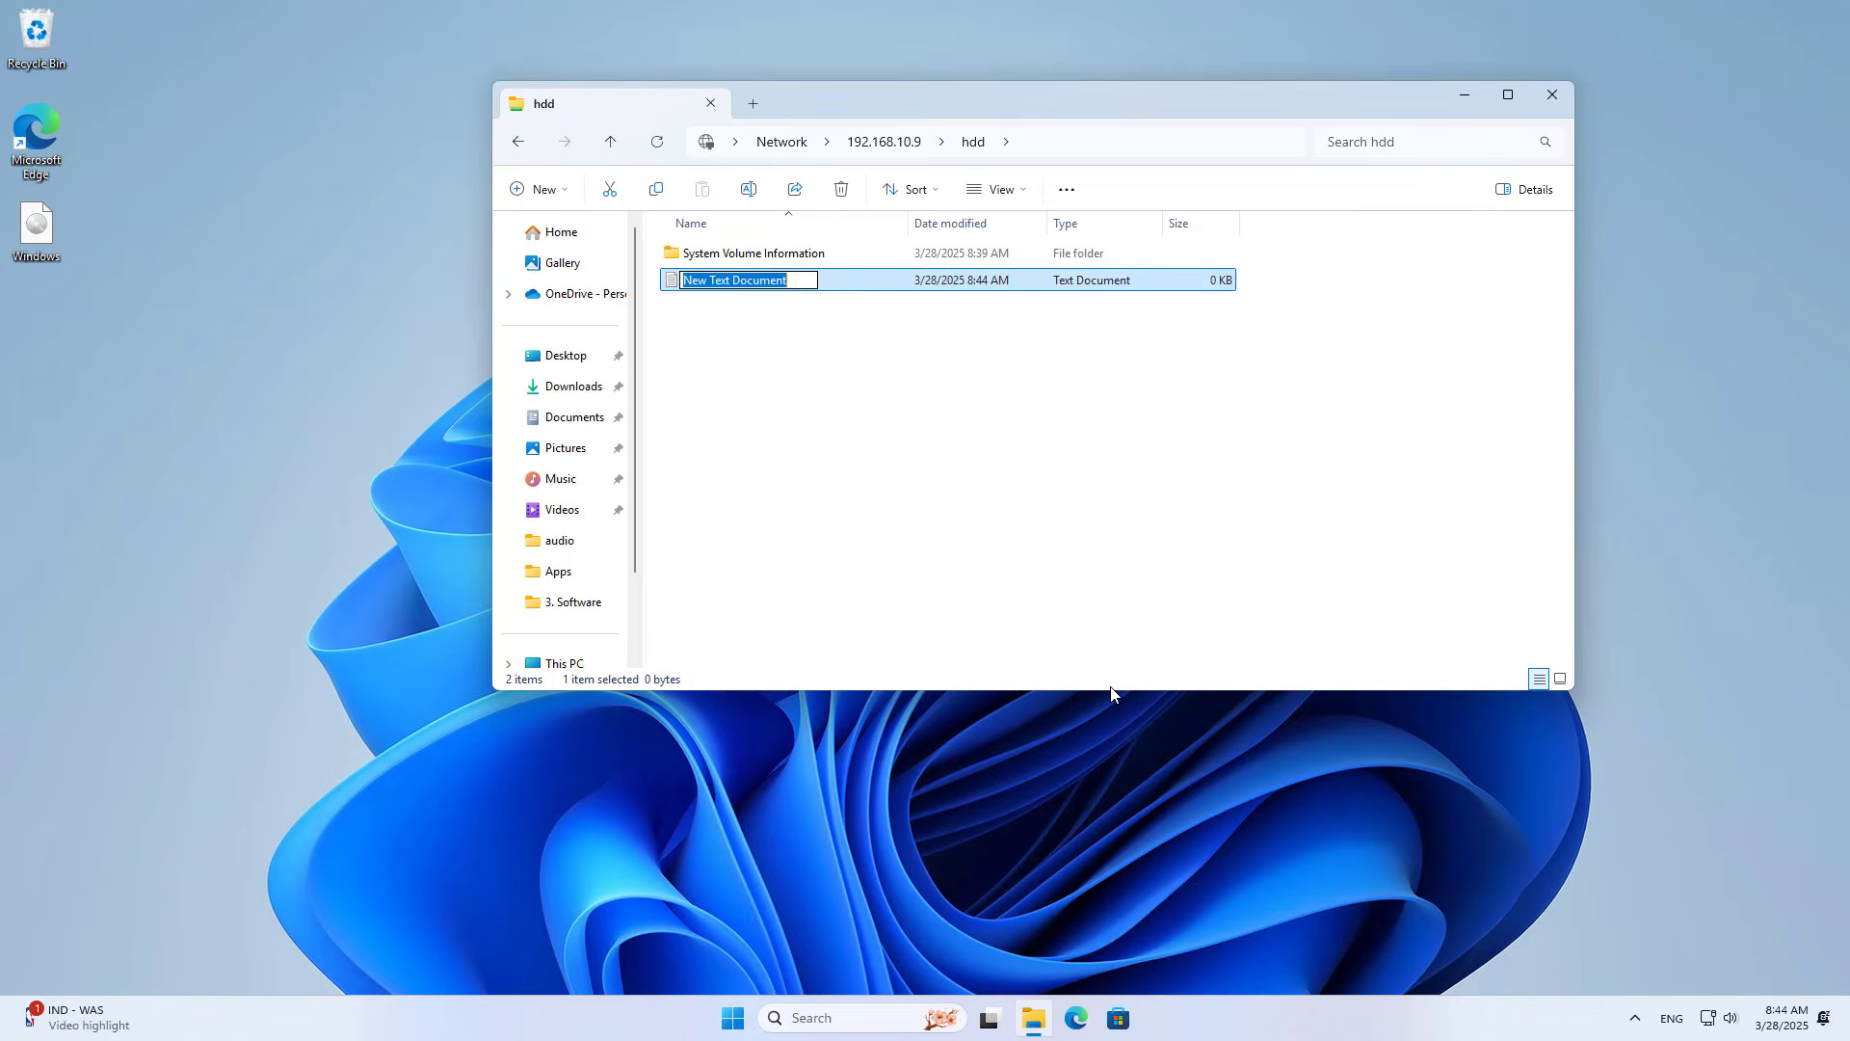
text(SMB)
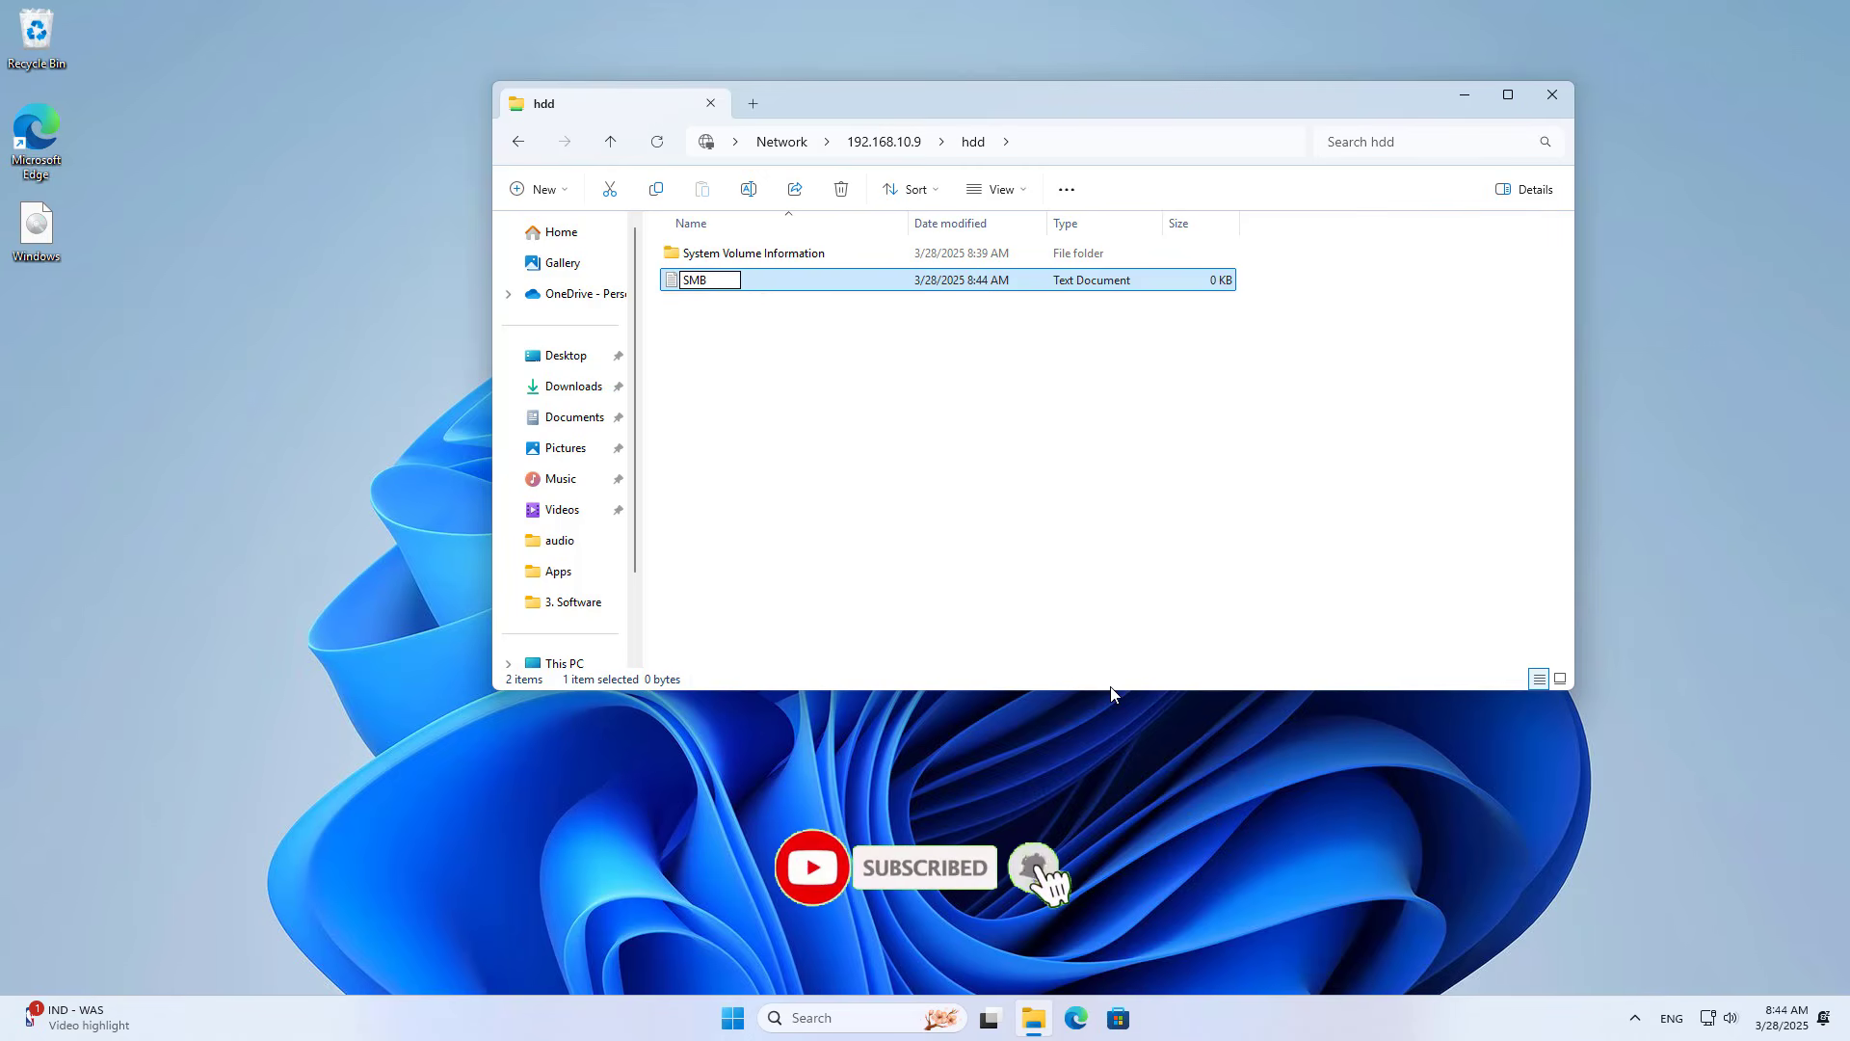
text( OK)
key(Return)
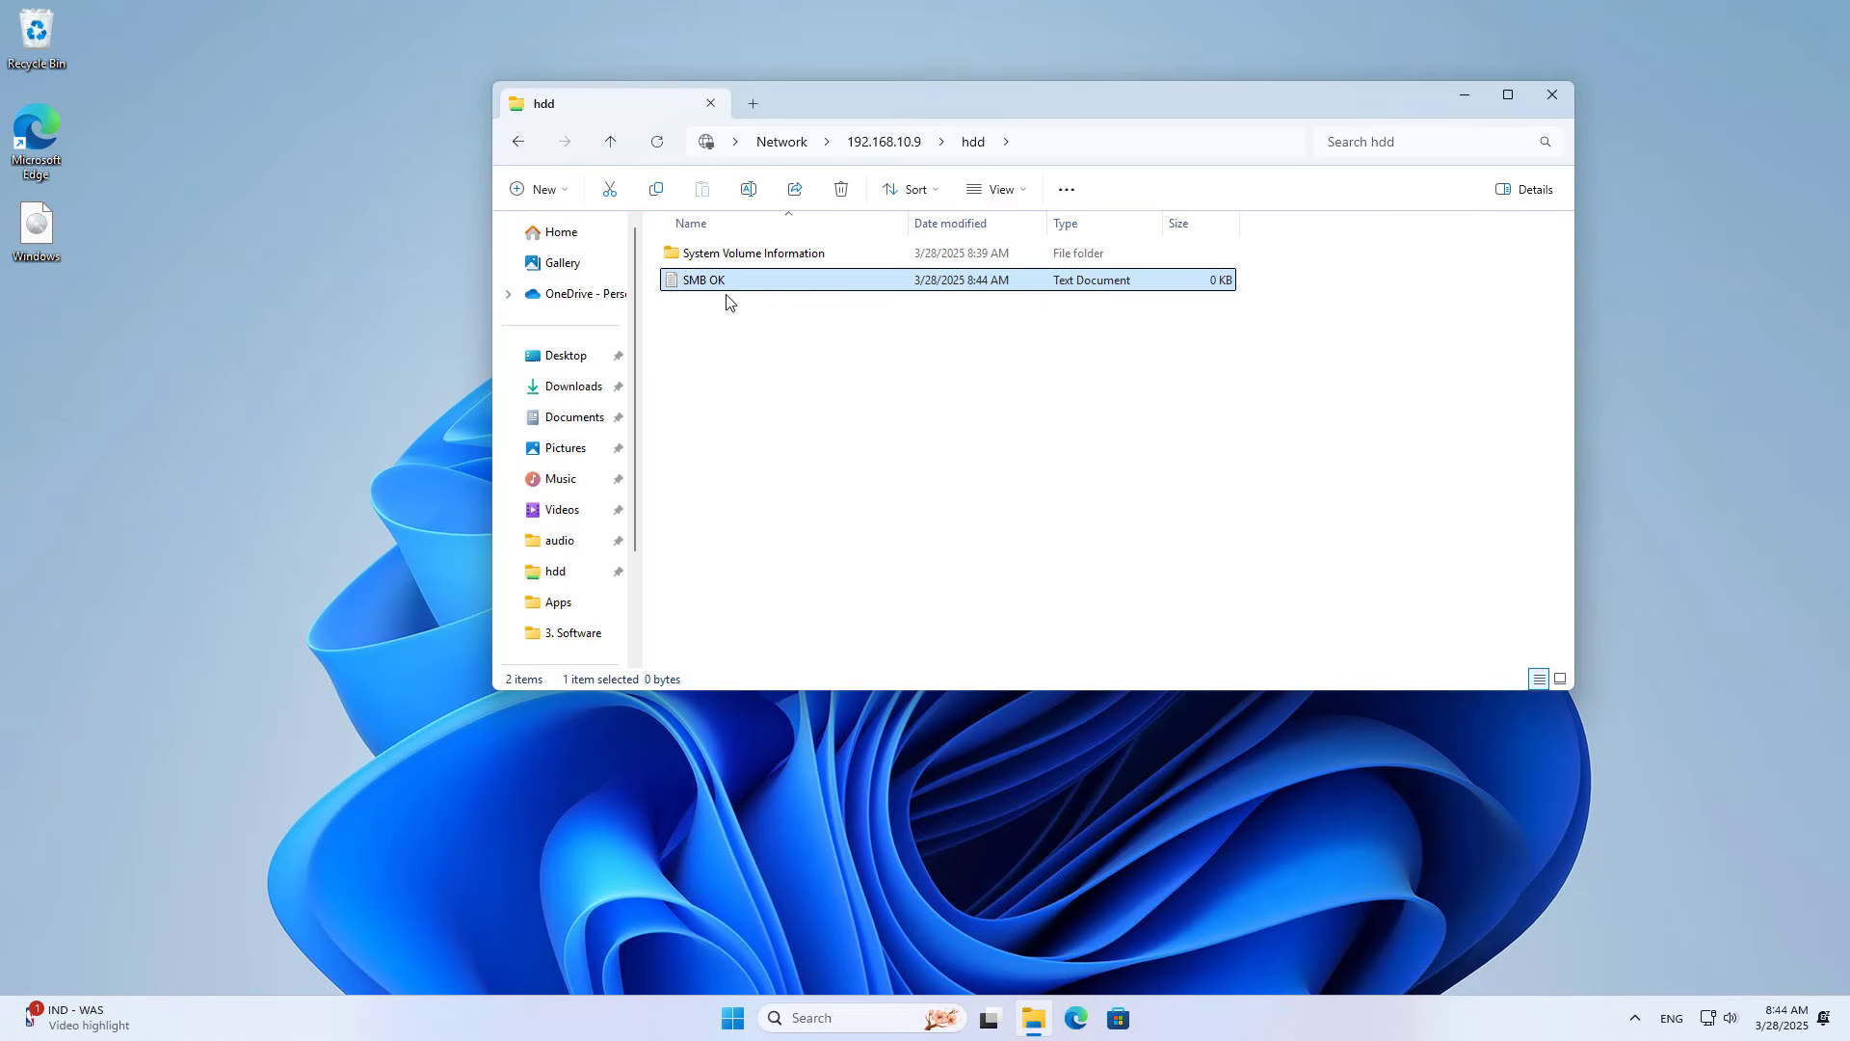
Step: Minimize Explorer and load linksys.local in Edge to reach the router sign-in page
click(1472, 103)
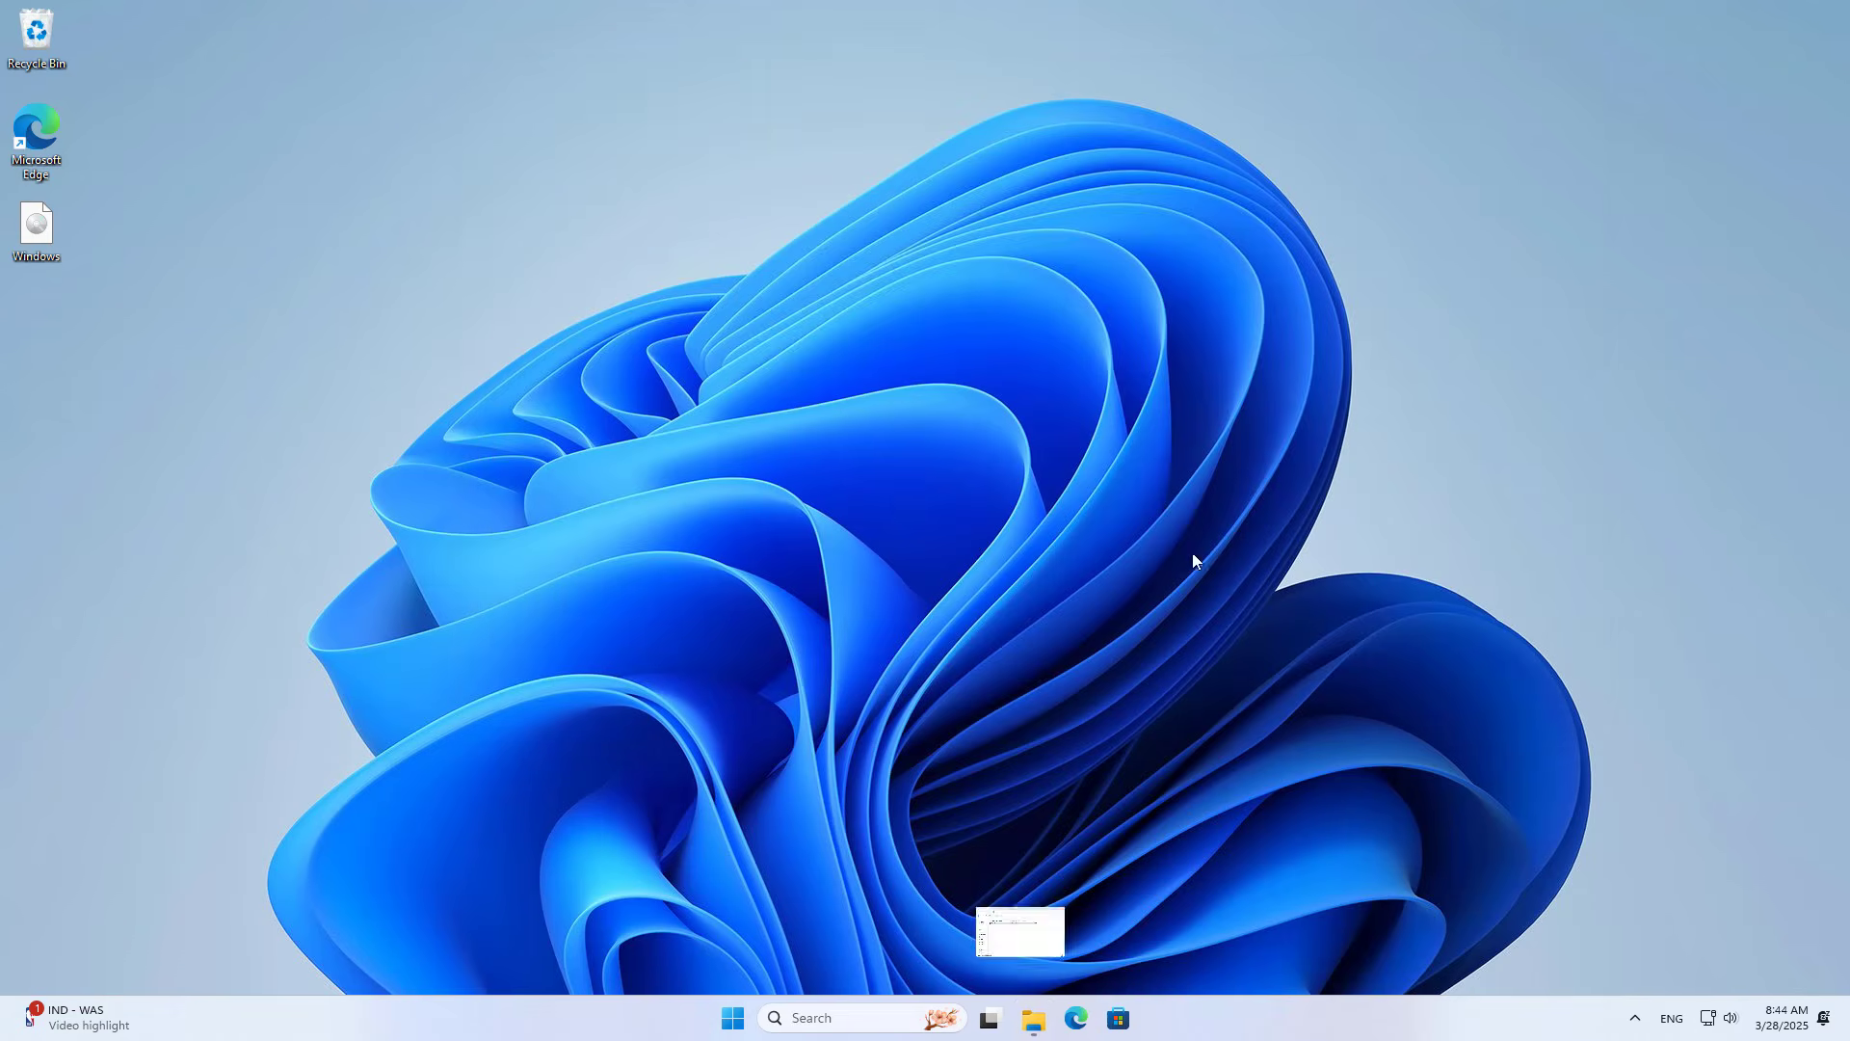
click(1089, 1013)
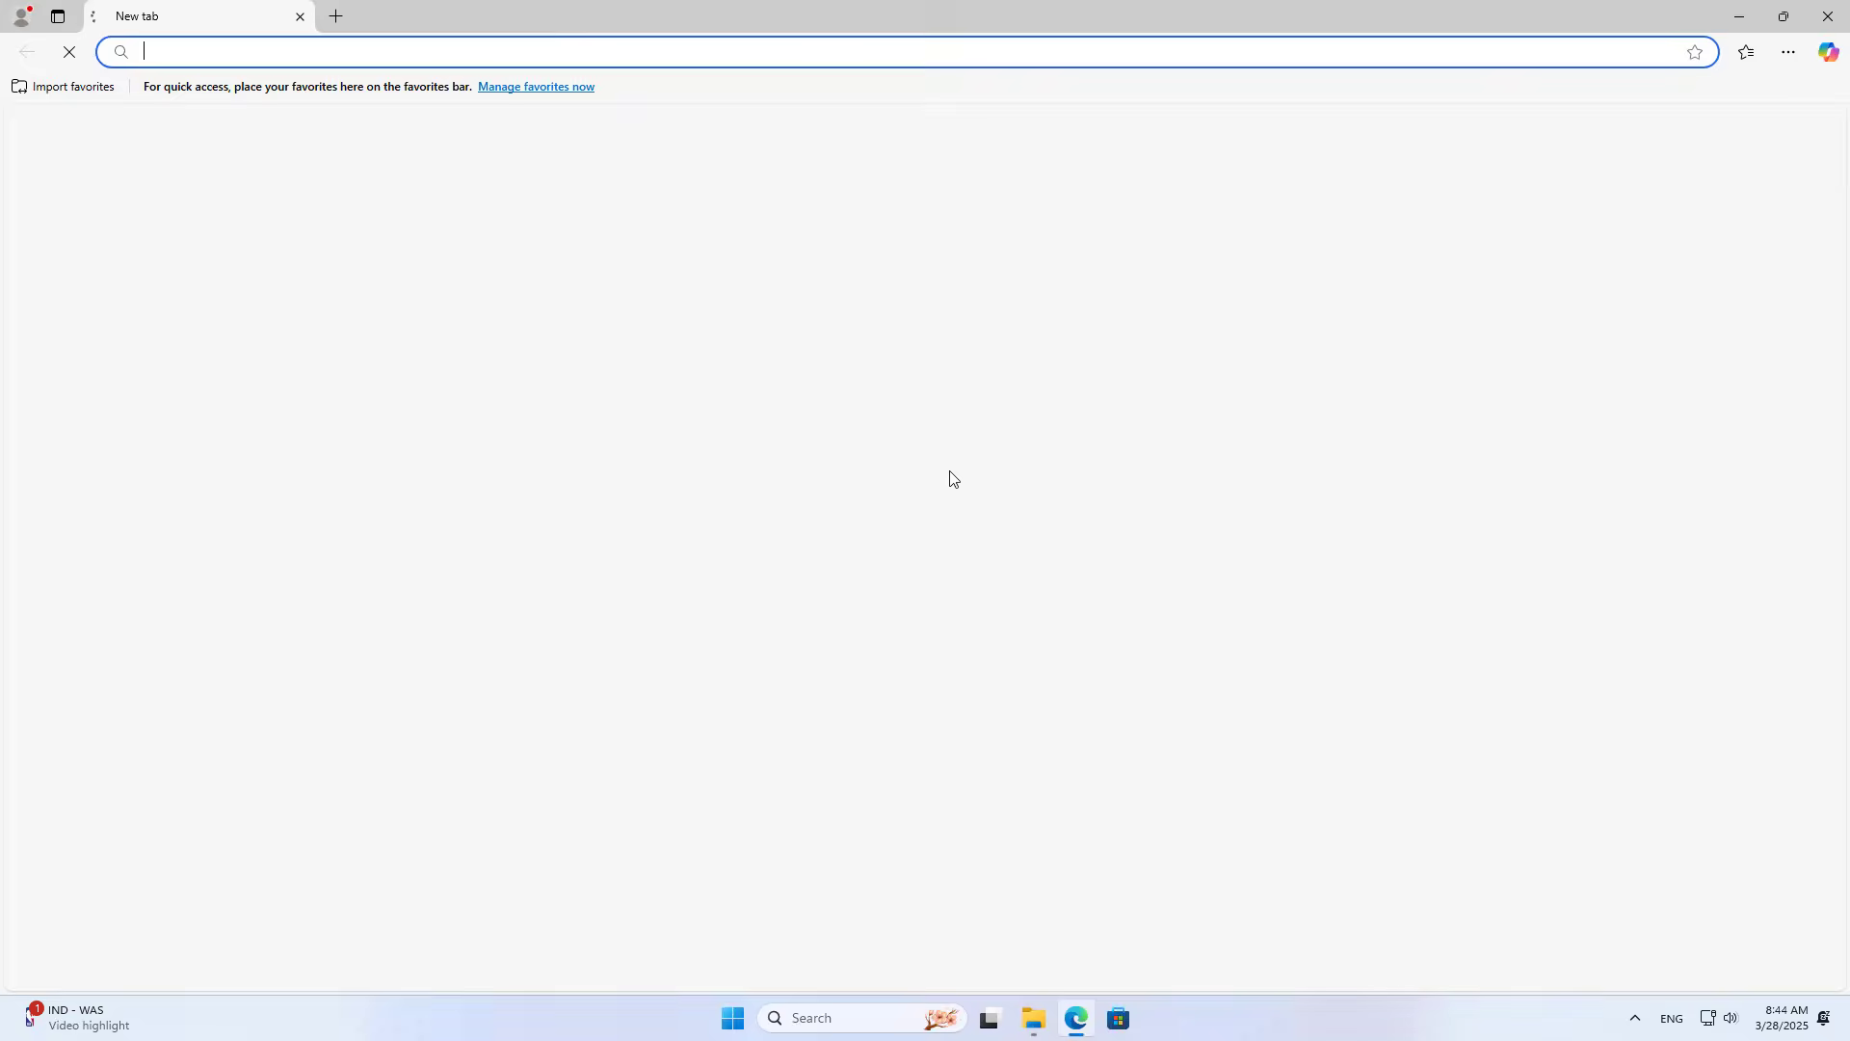
text(link)
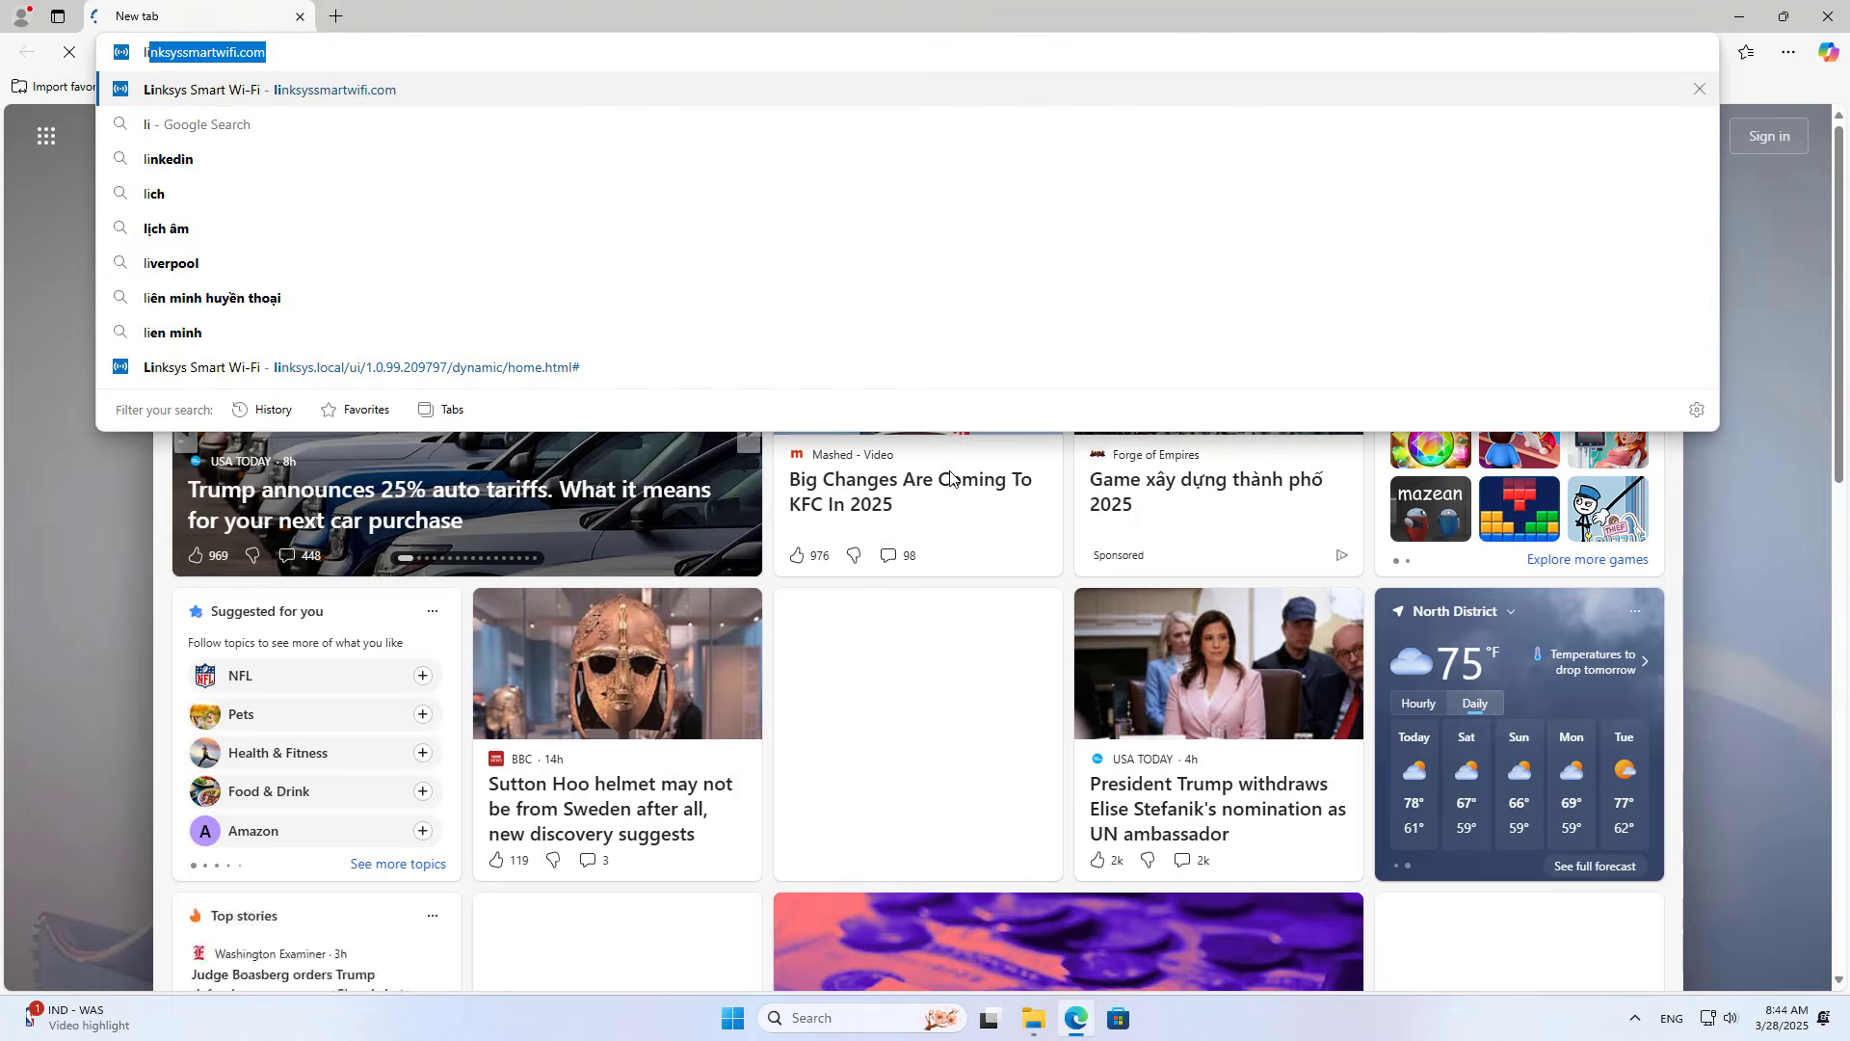
text(s.l)
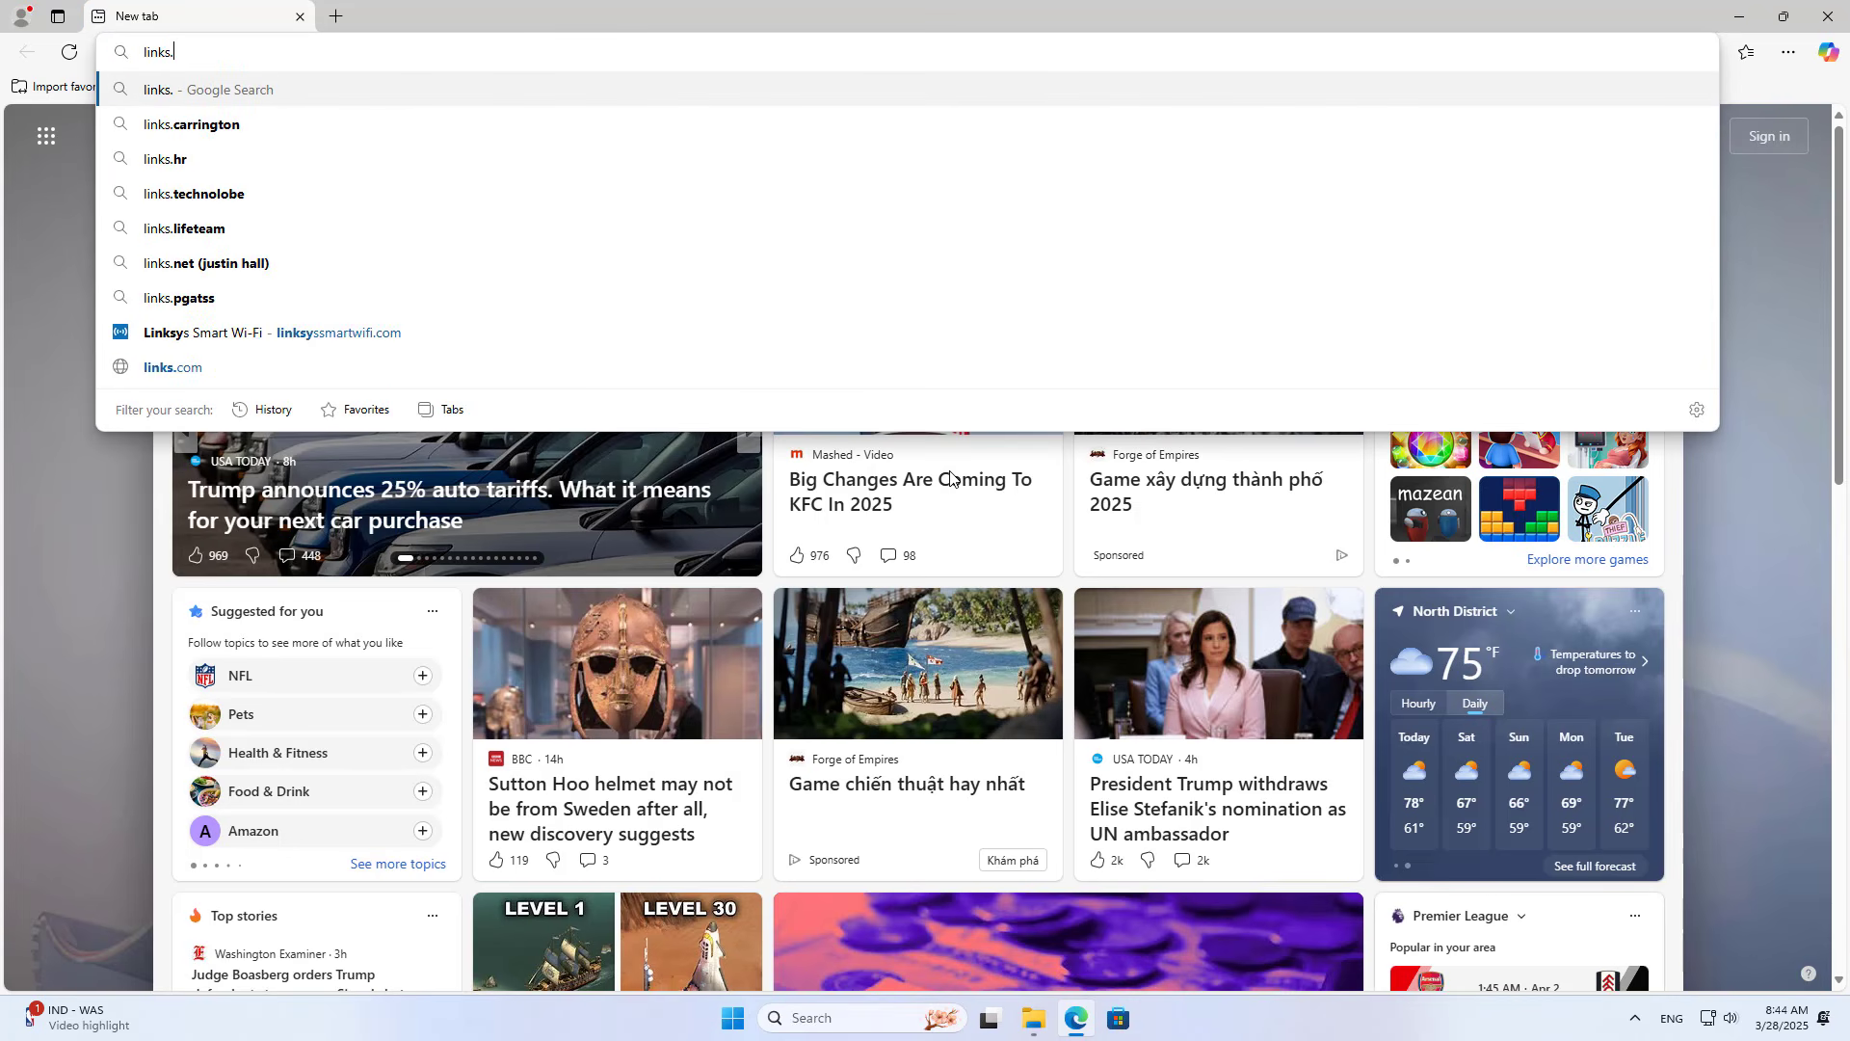
key(BackSpace)
key(BackSpace)
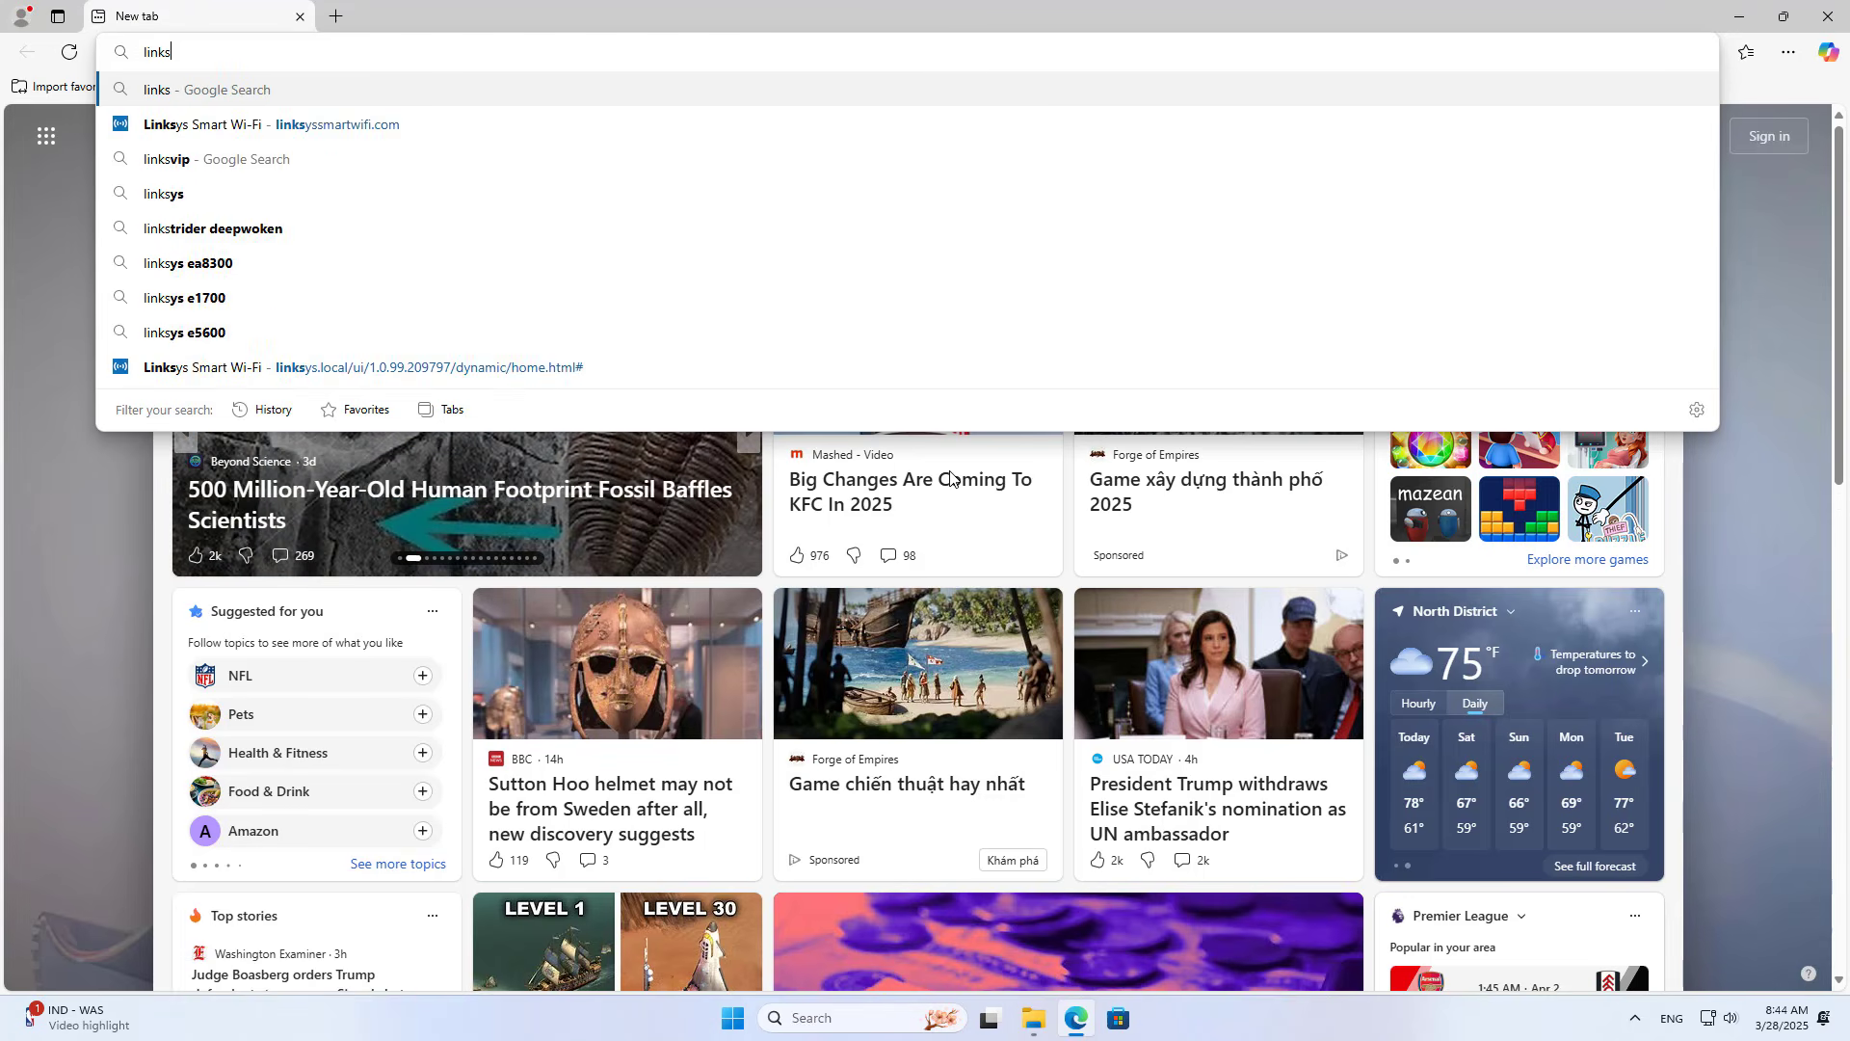
text(ys.loc)
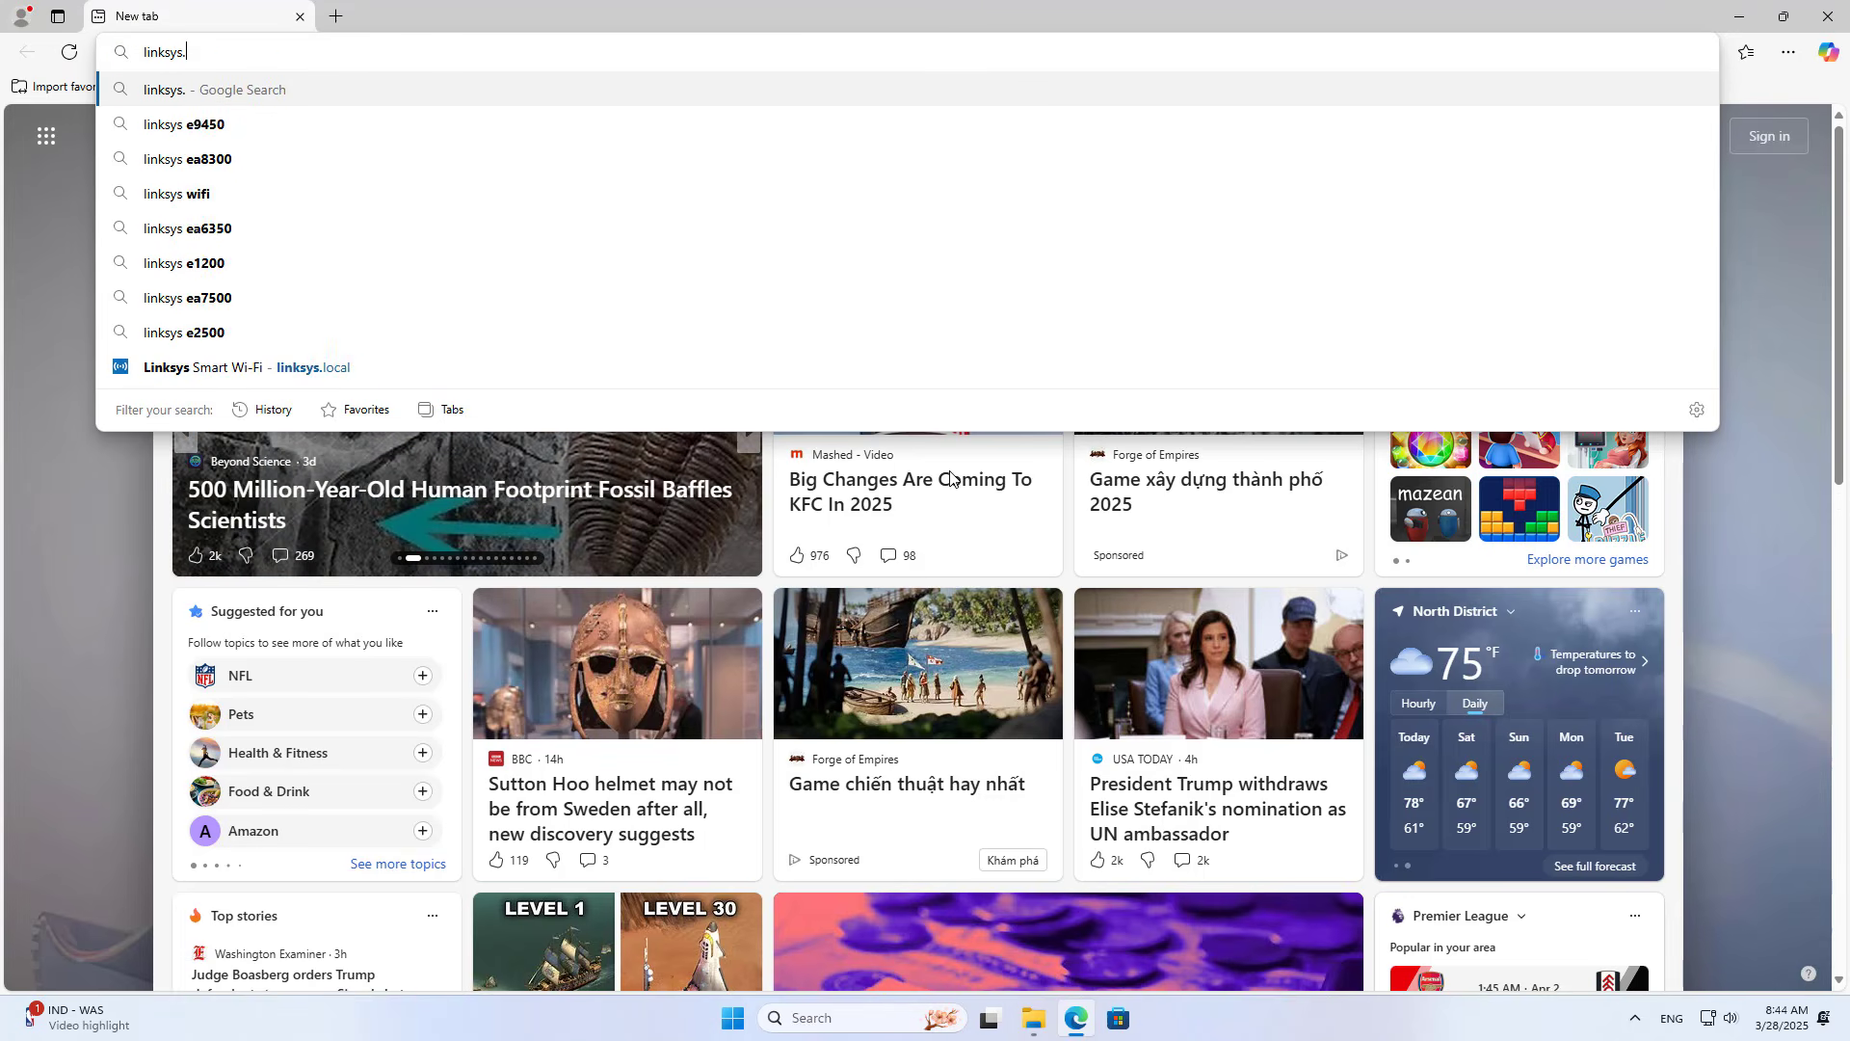
text(al)
key(Return)
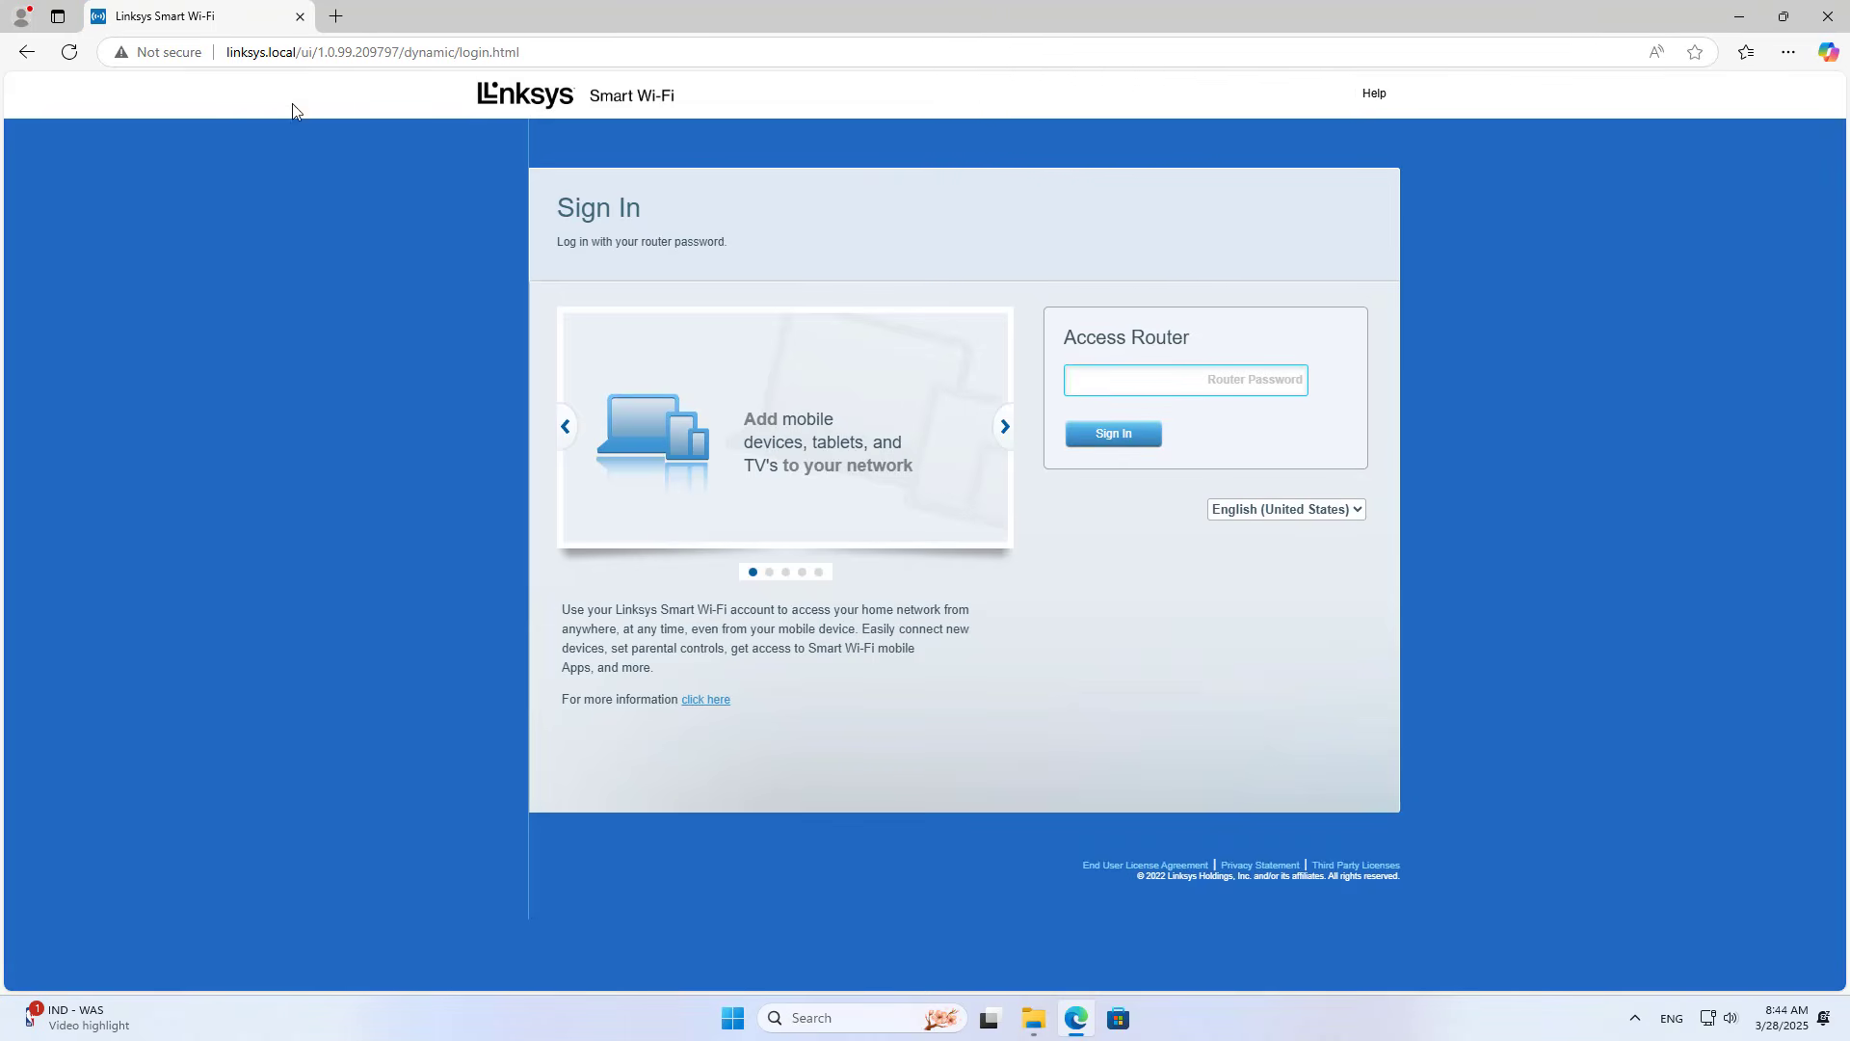
drag(295, 52, 196, 53)
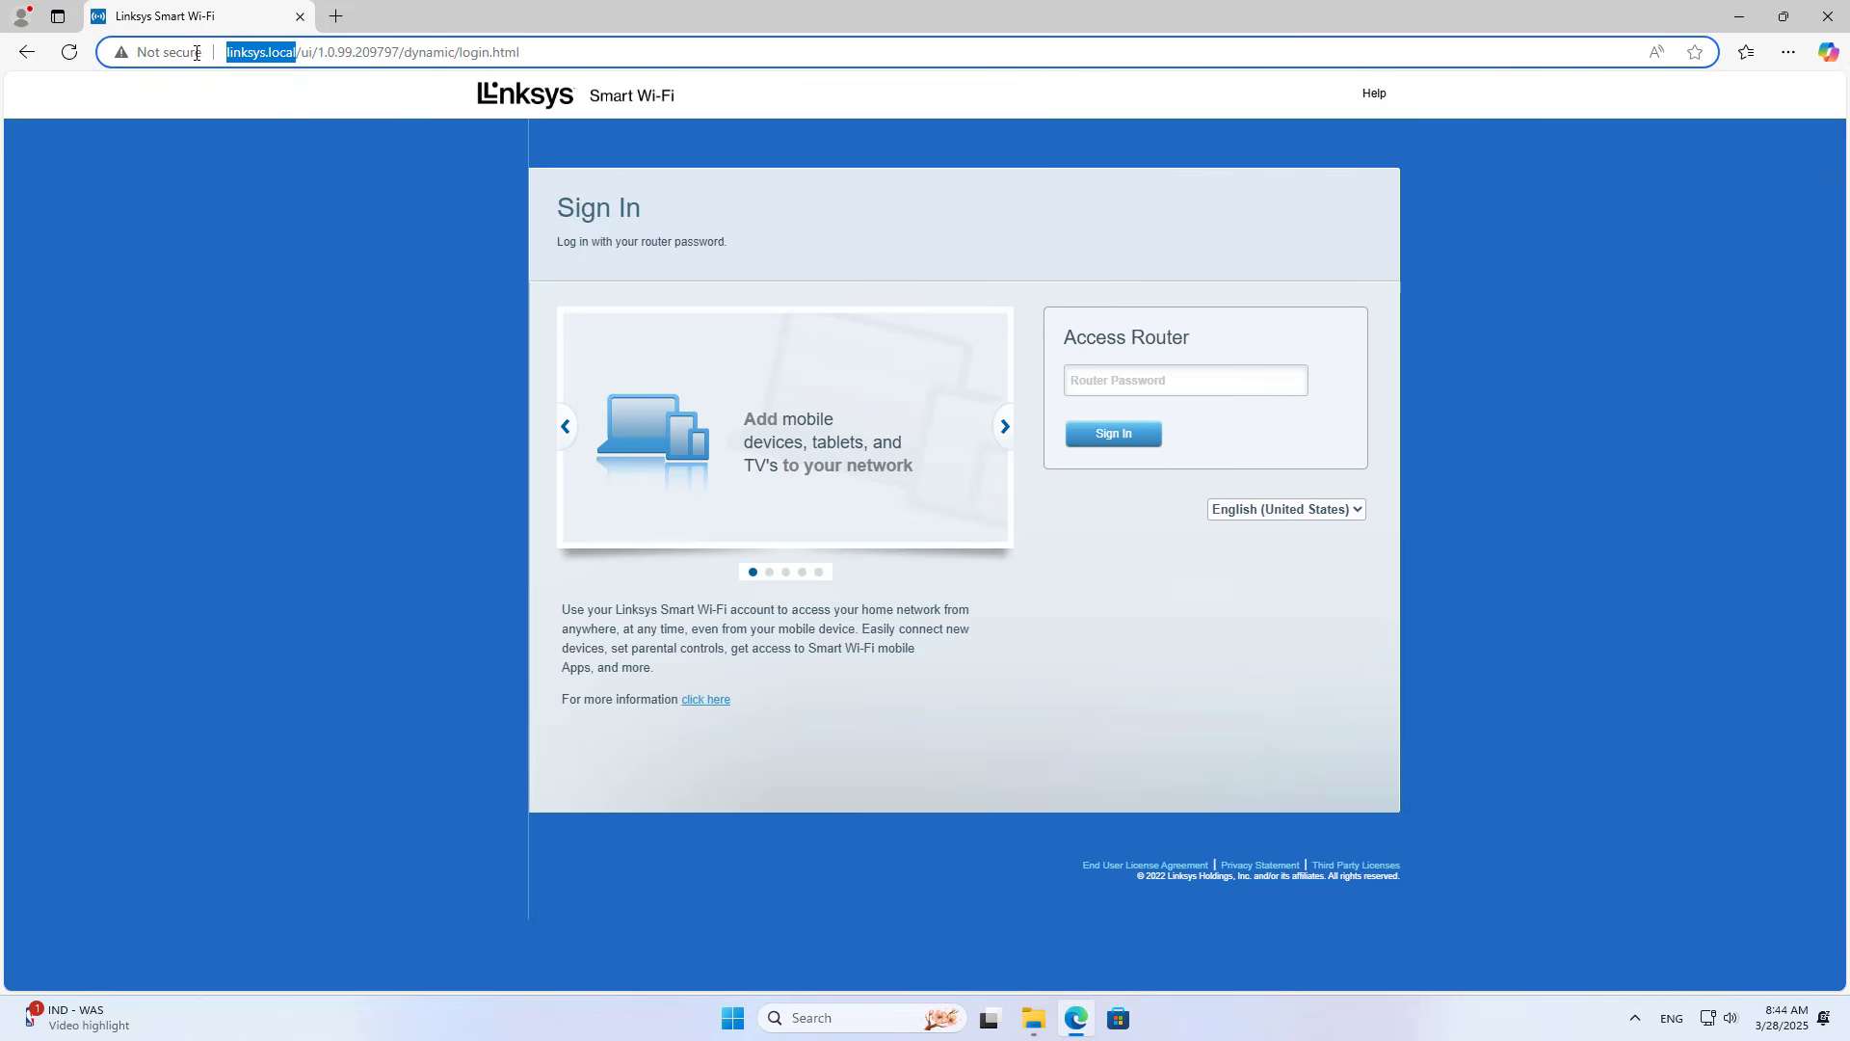
Step: Open \\linksys.local from the Run dialog to reach the router share by name
click(1739, 16)
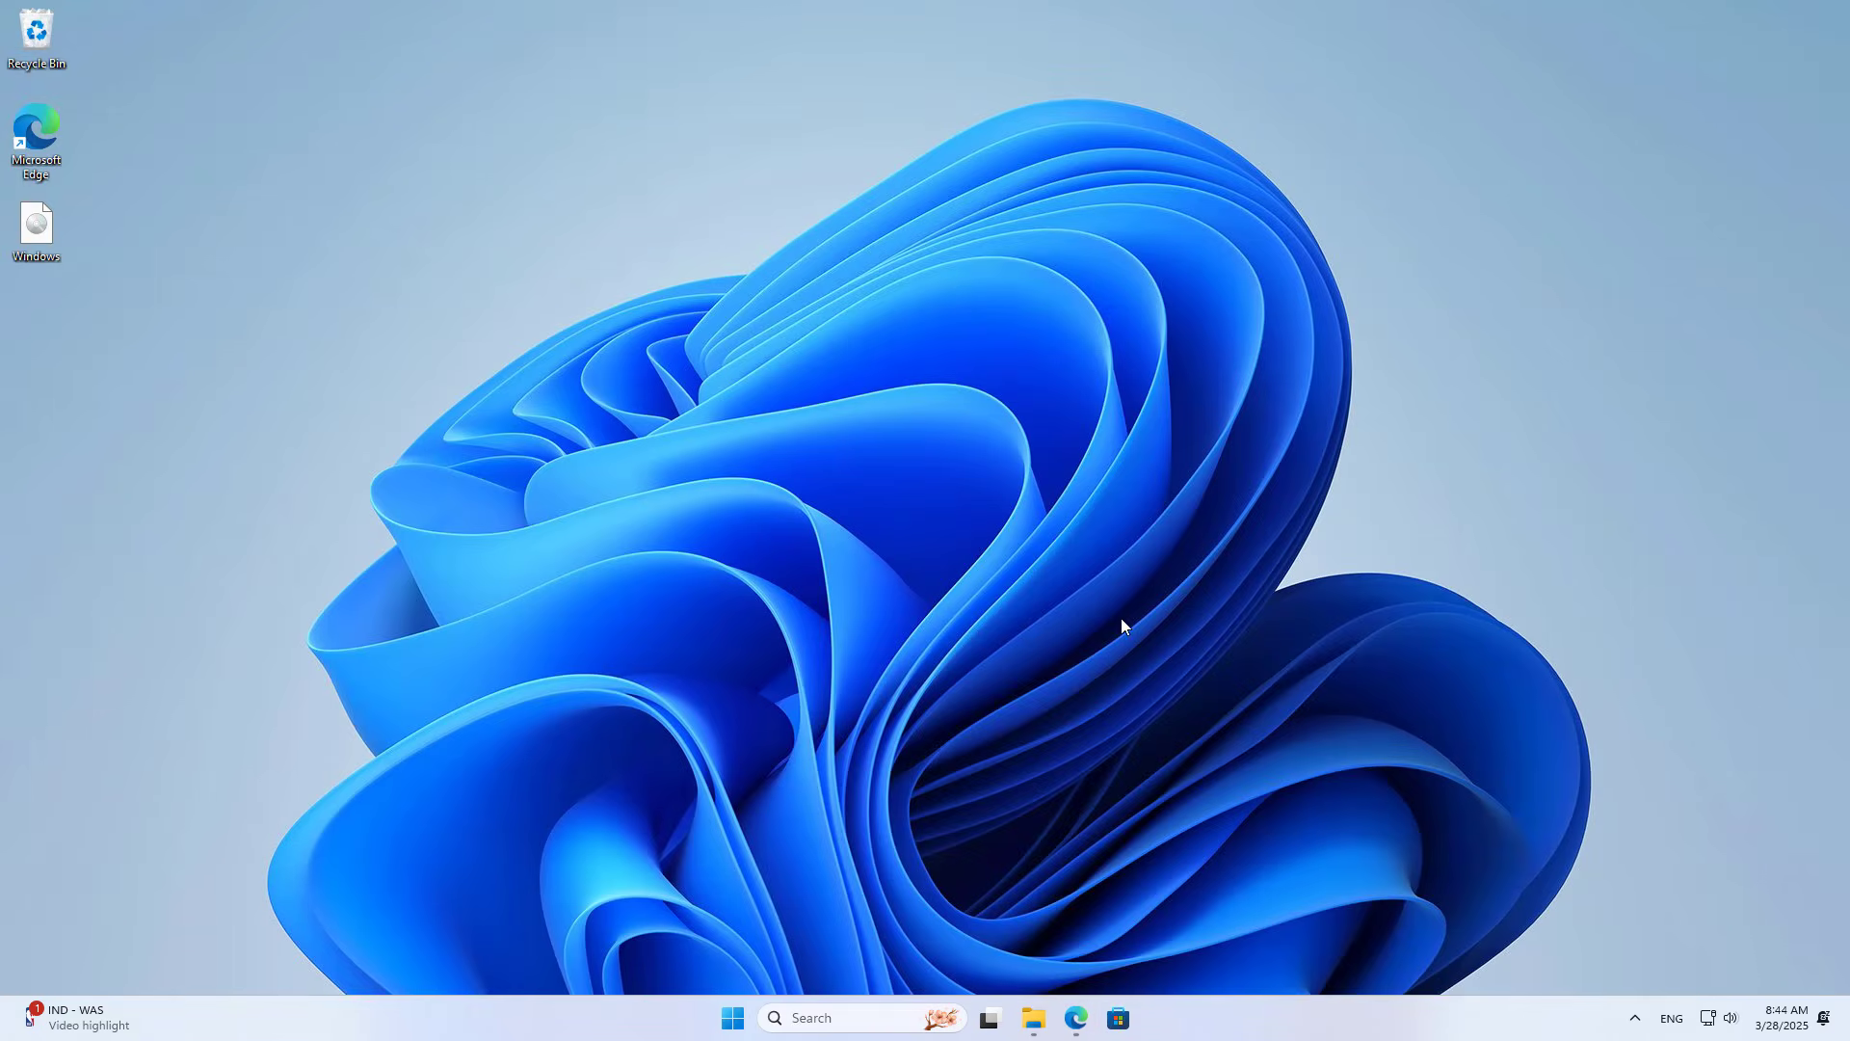
click(834, 1013)
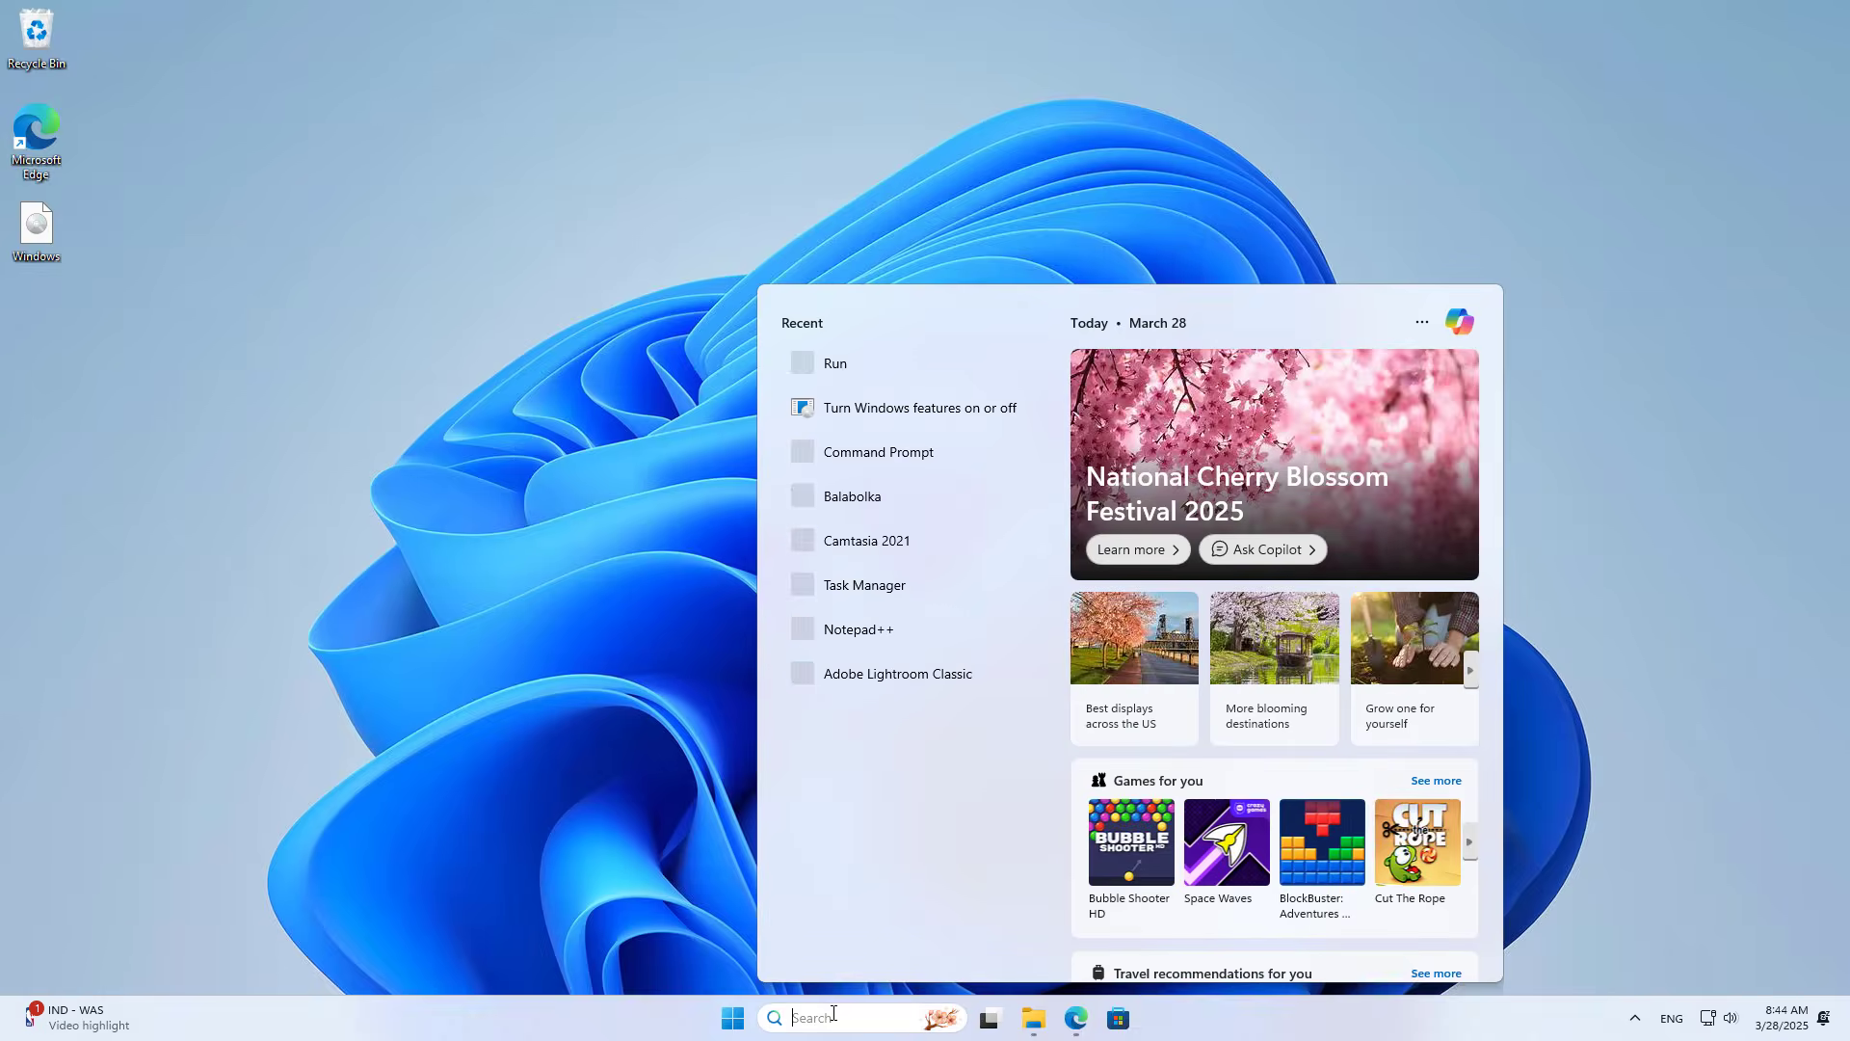
click(881, 372)
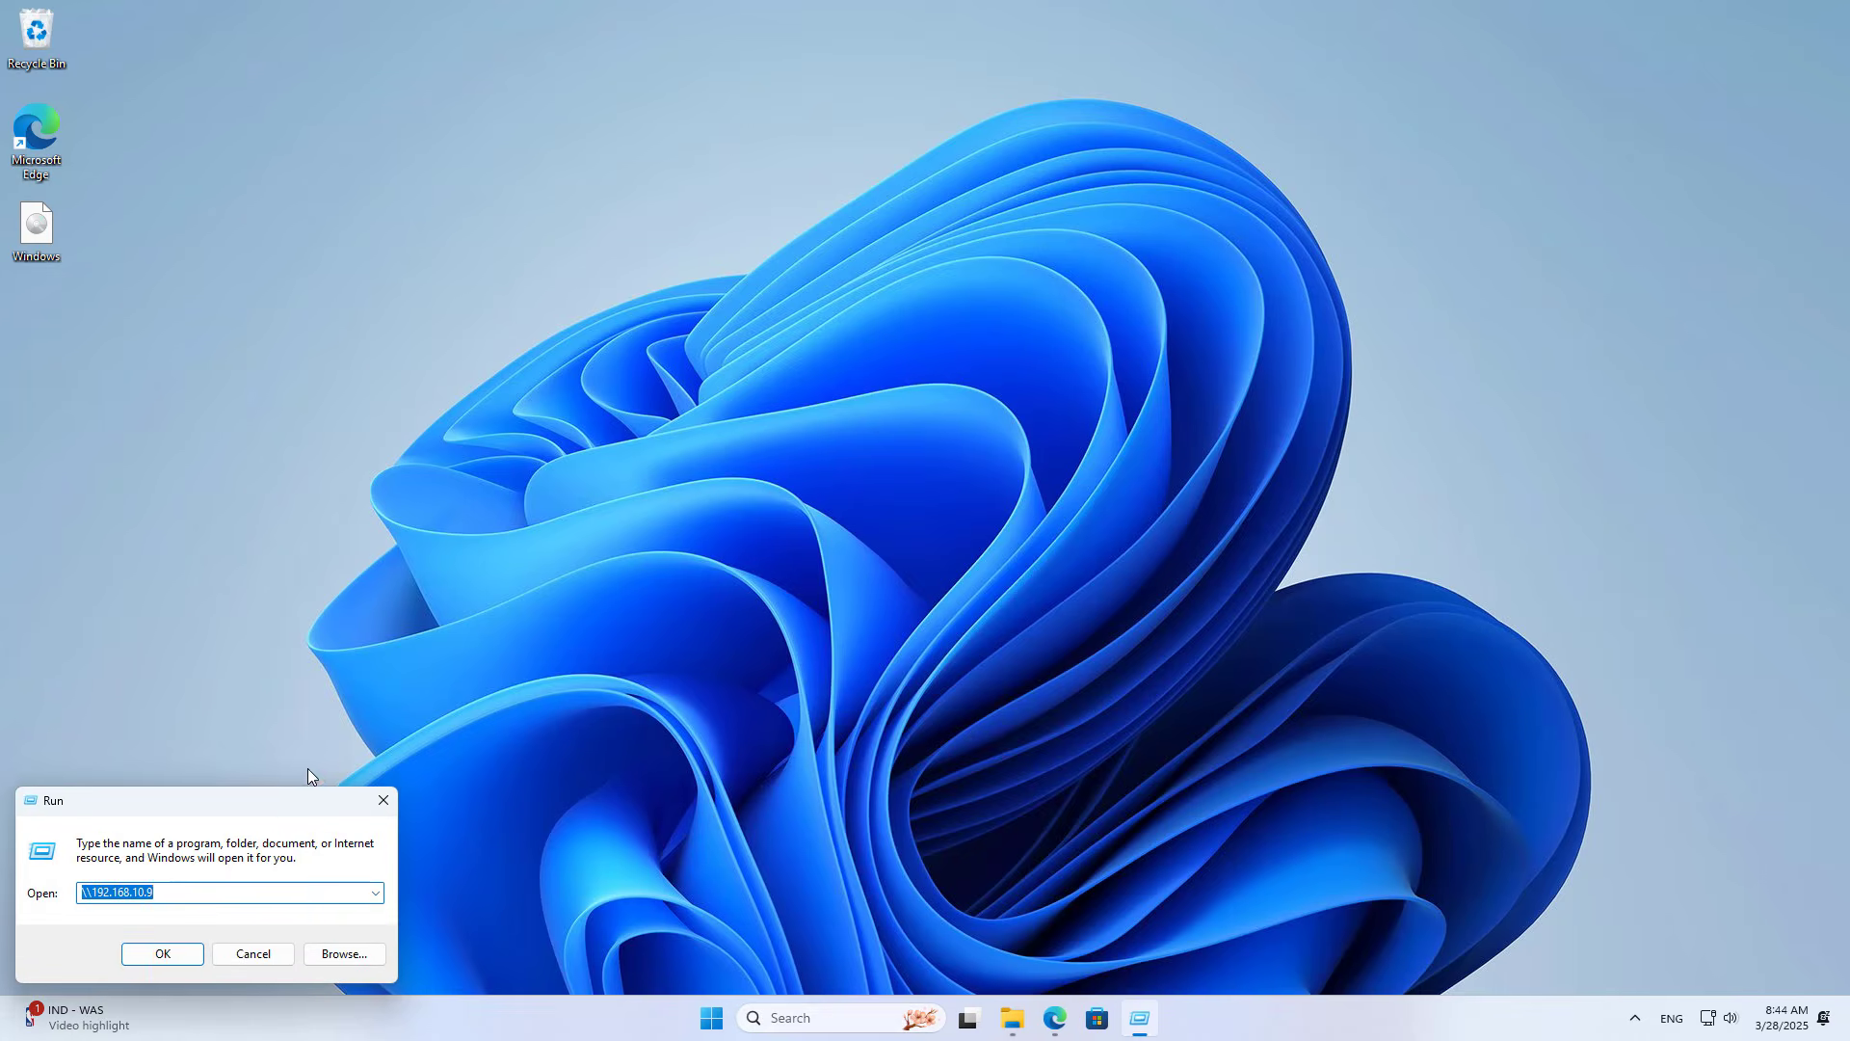
drag(333, 794, 973, 343)
drag(887, 421, 818, 426)
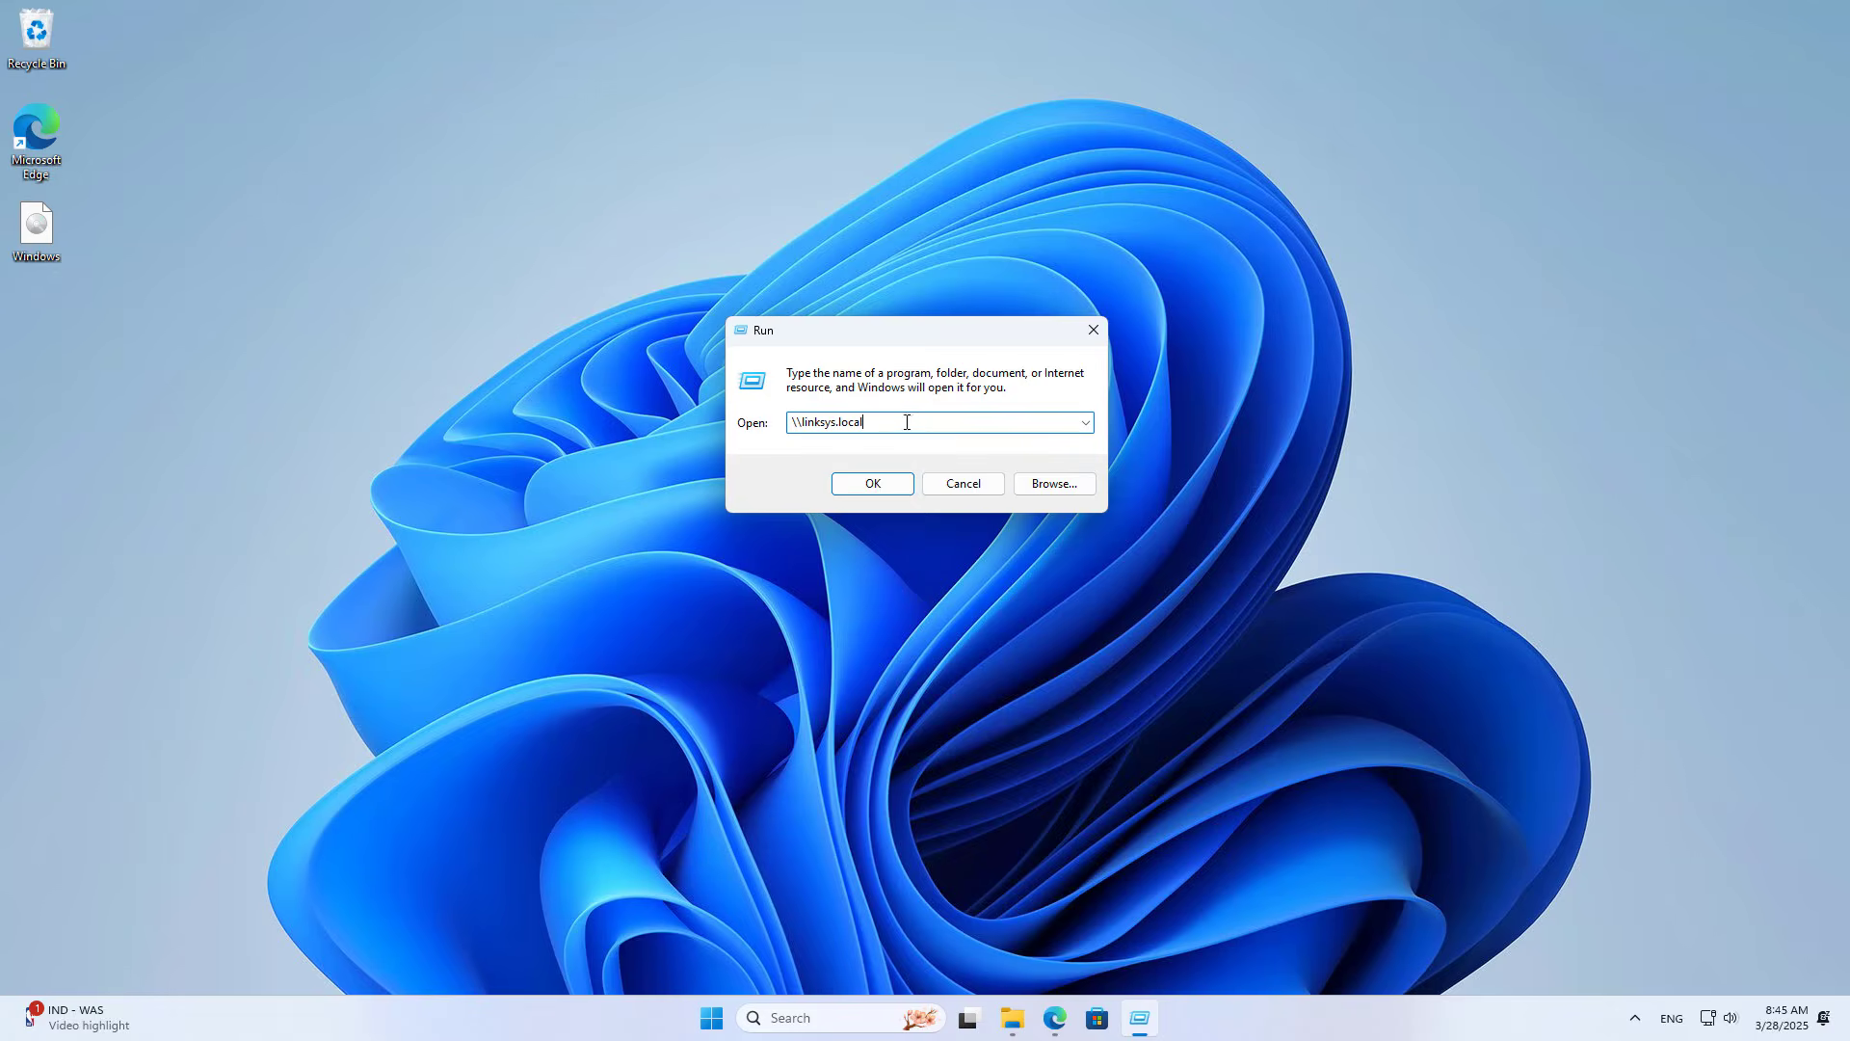
drag(928, 424, 809, 422)
click(1057, 1016)
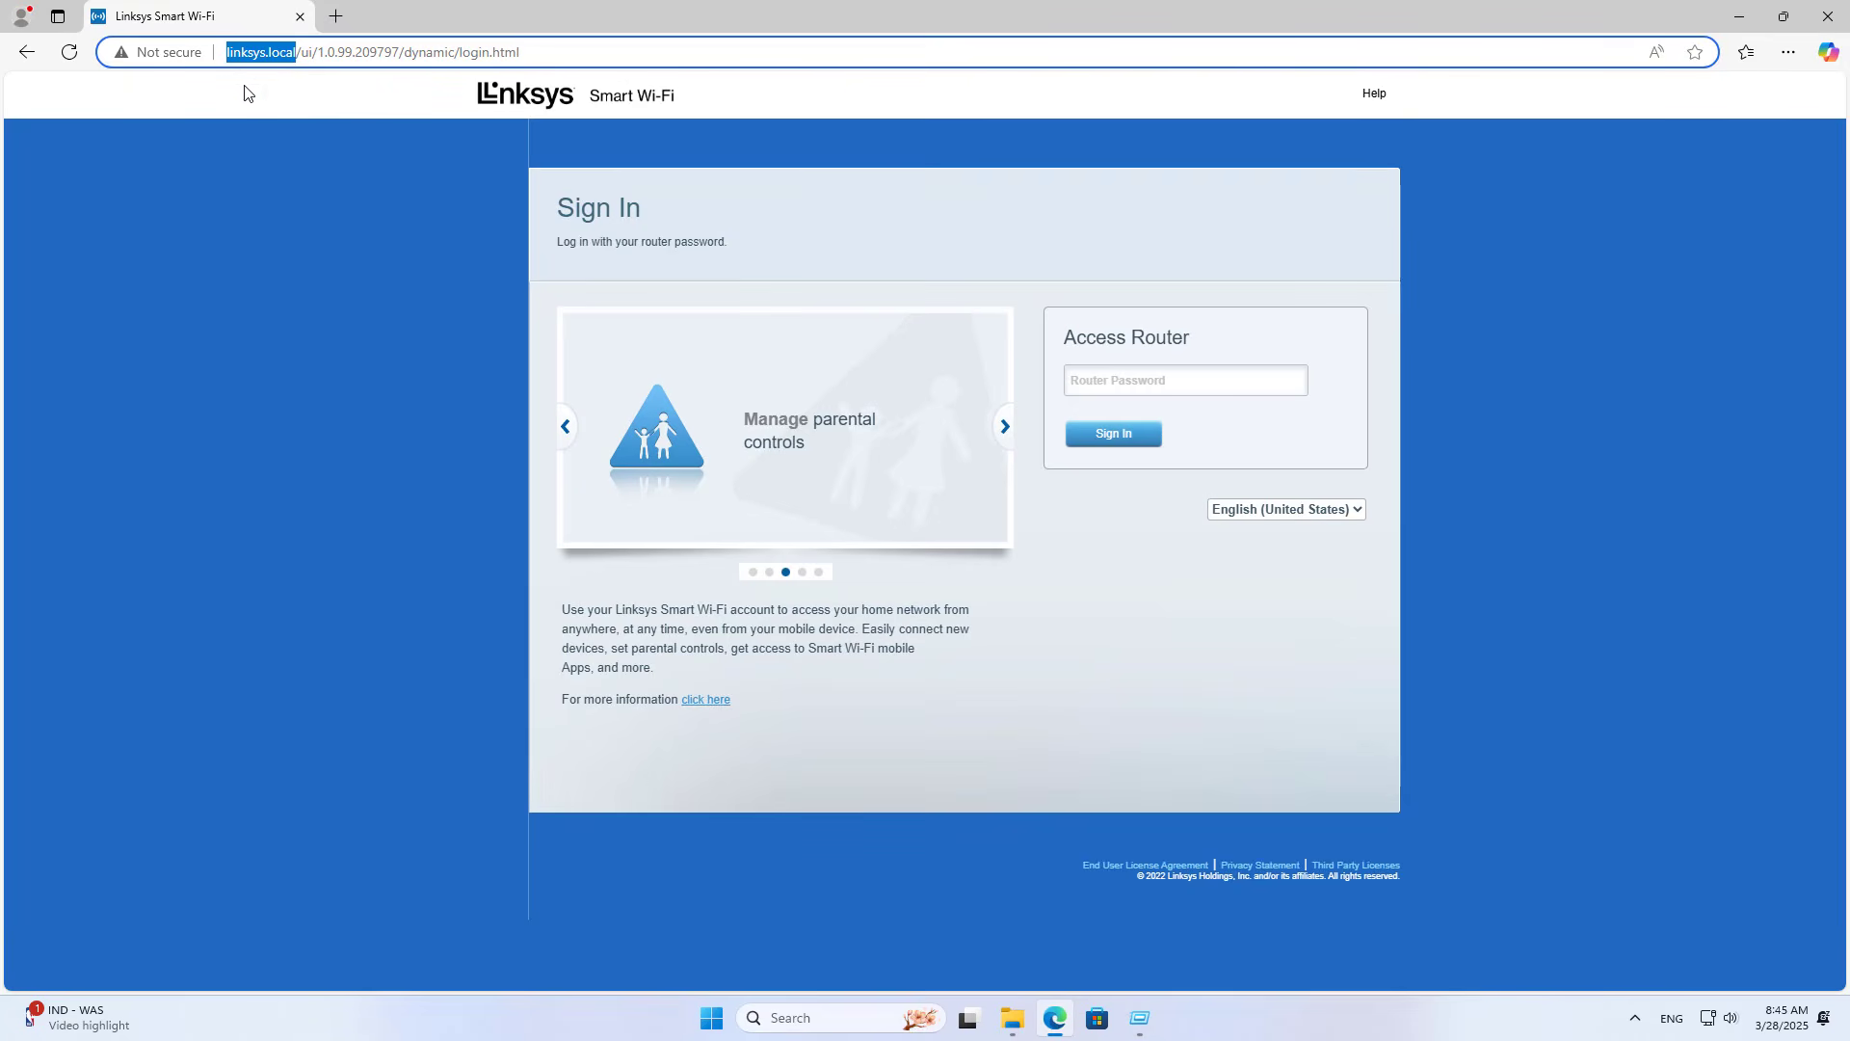
click(1740, 17)
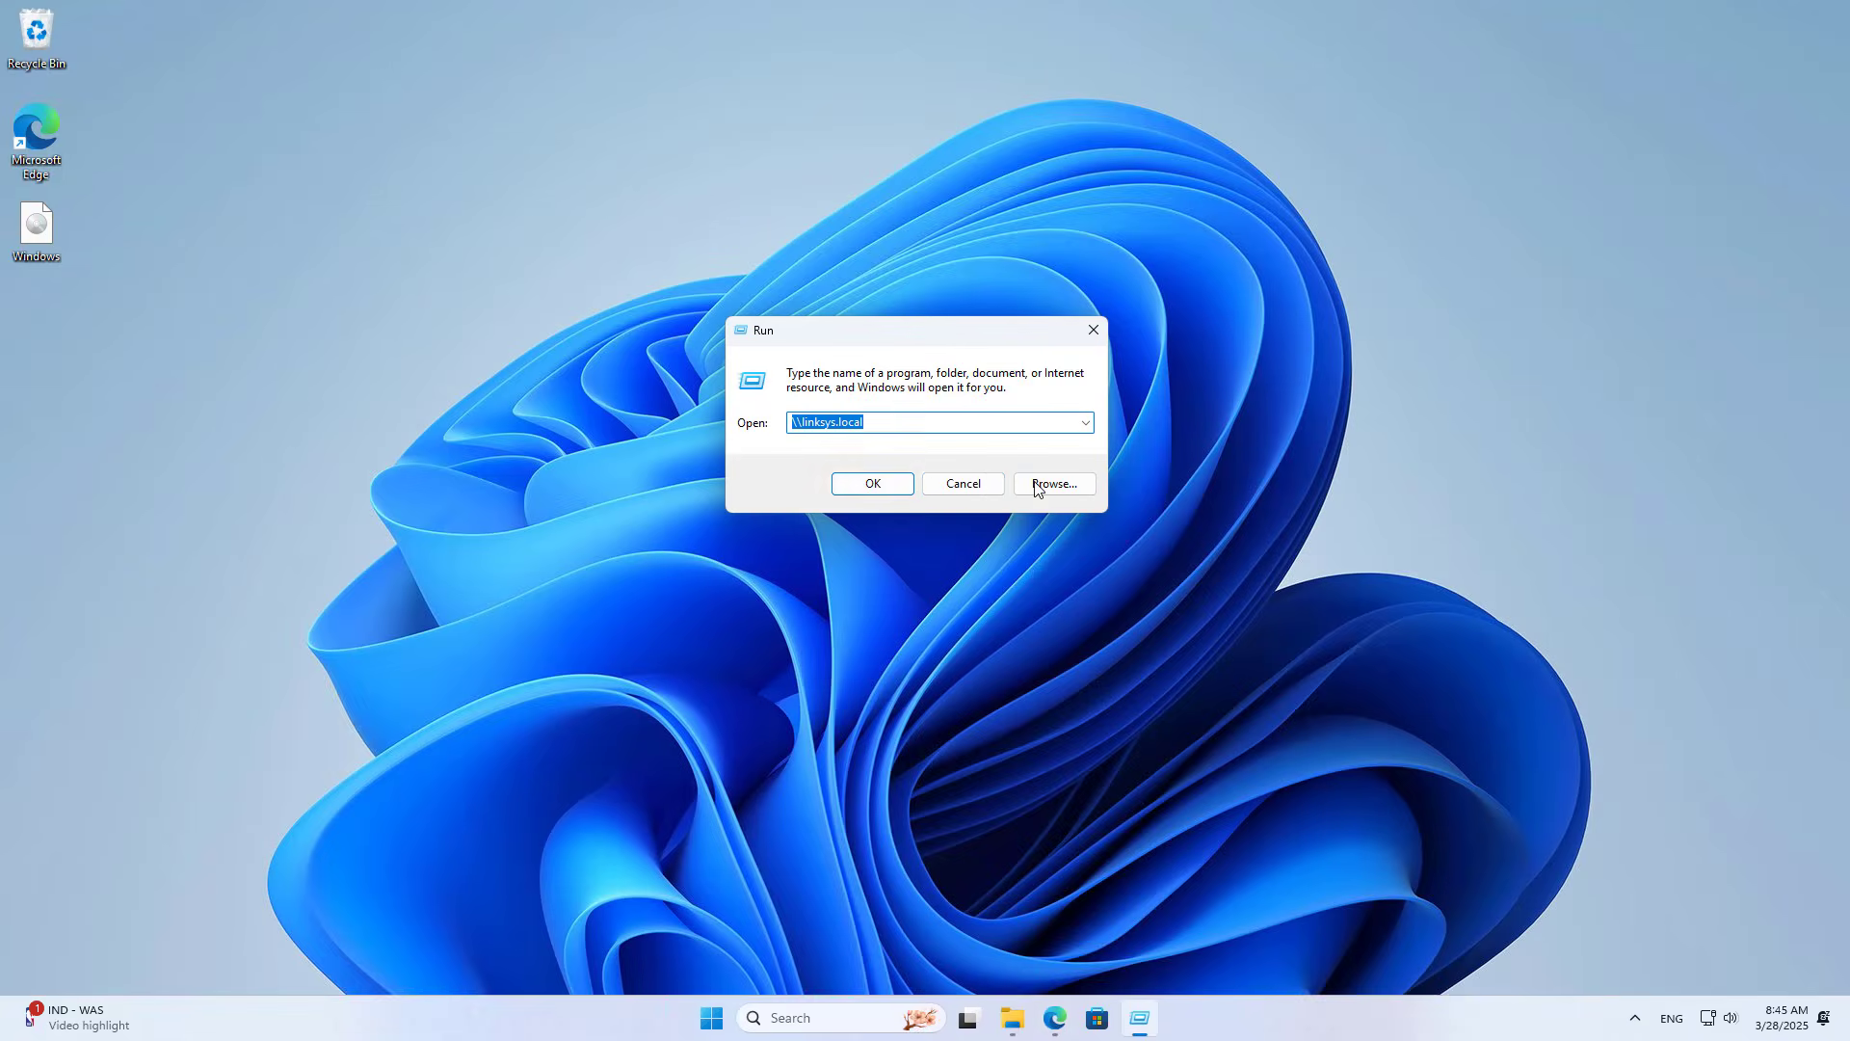
click(891, 493)
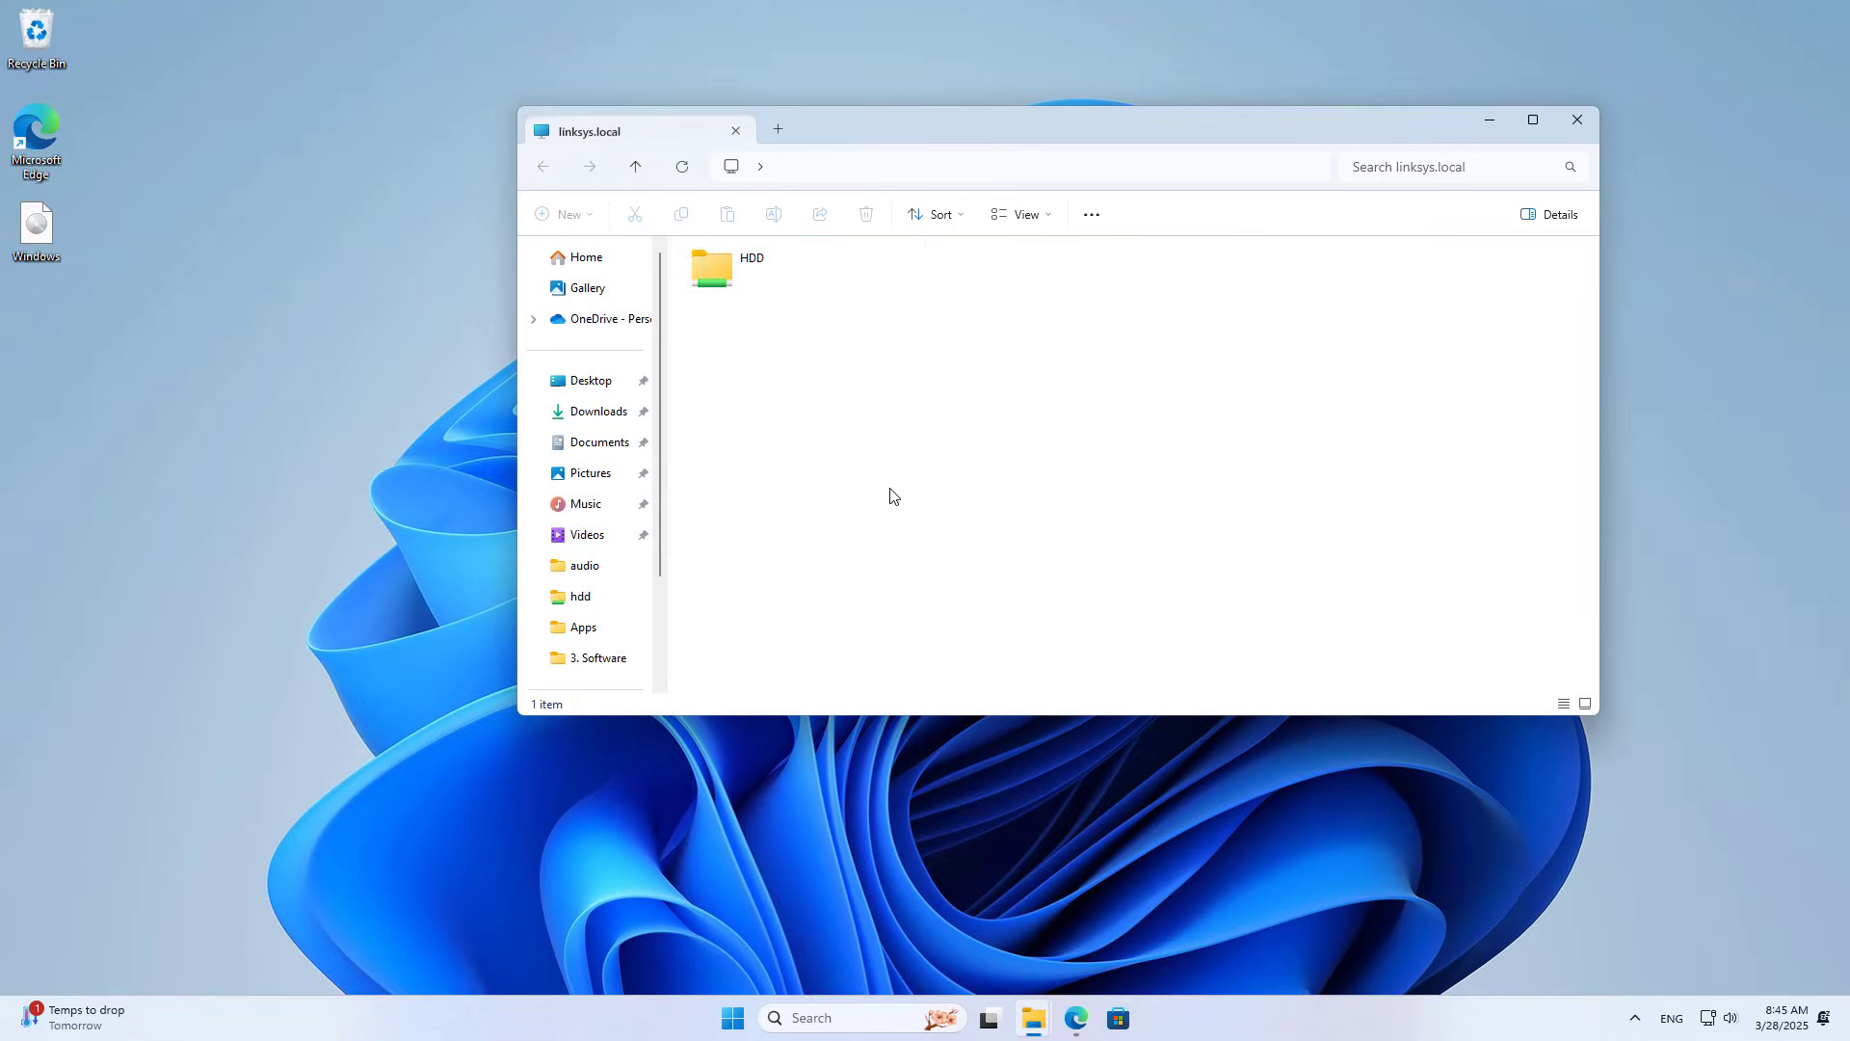
Step: Open HDD and paste a copy of the desktop Windows disc image into it
double_click(753, 274)
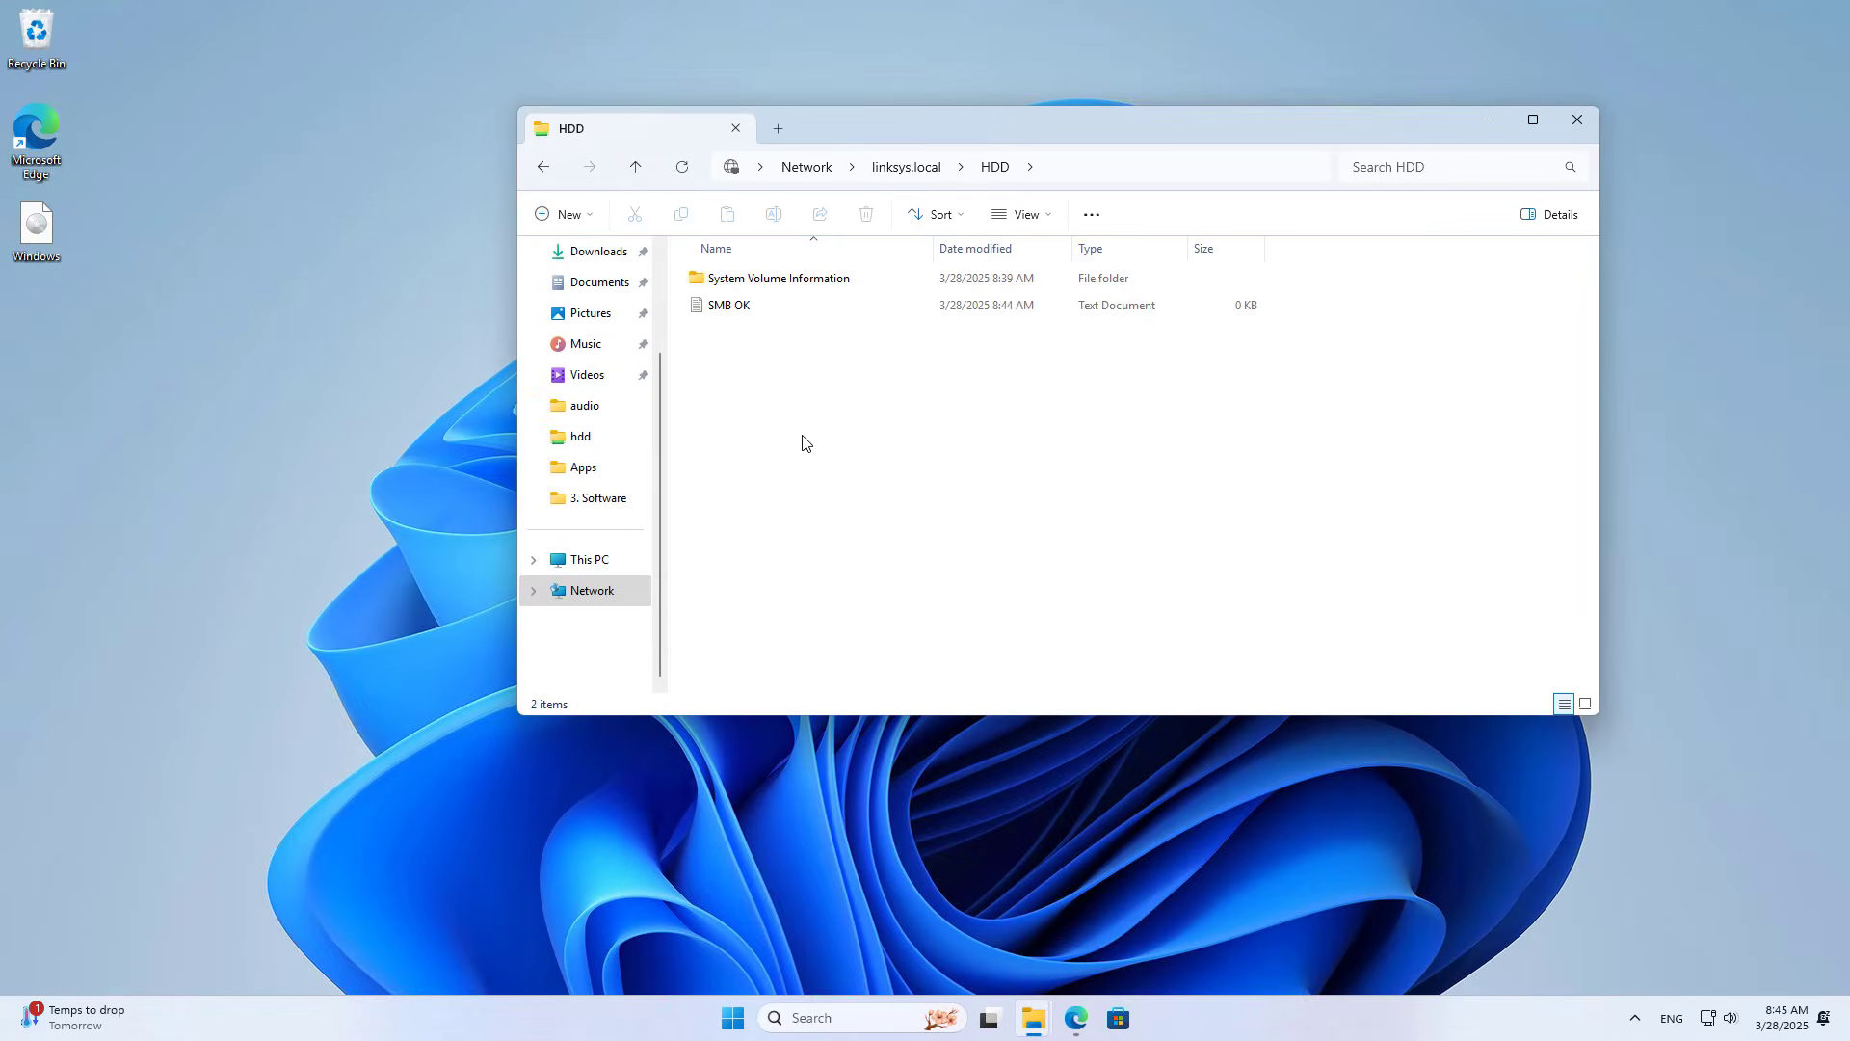
drag(146, 216, 65, 279)
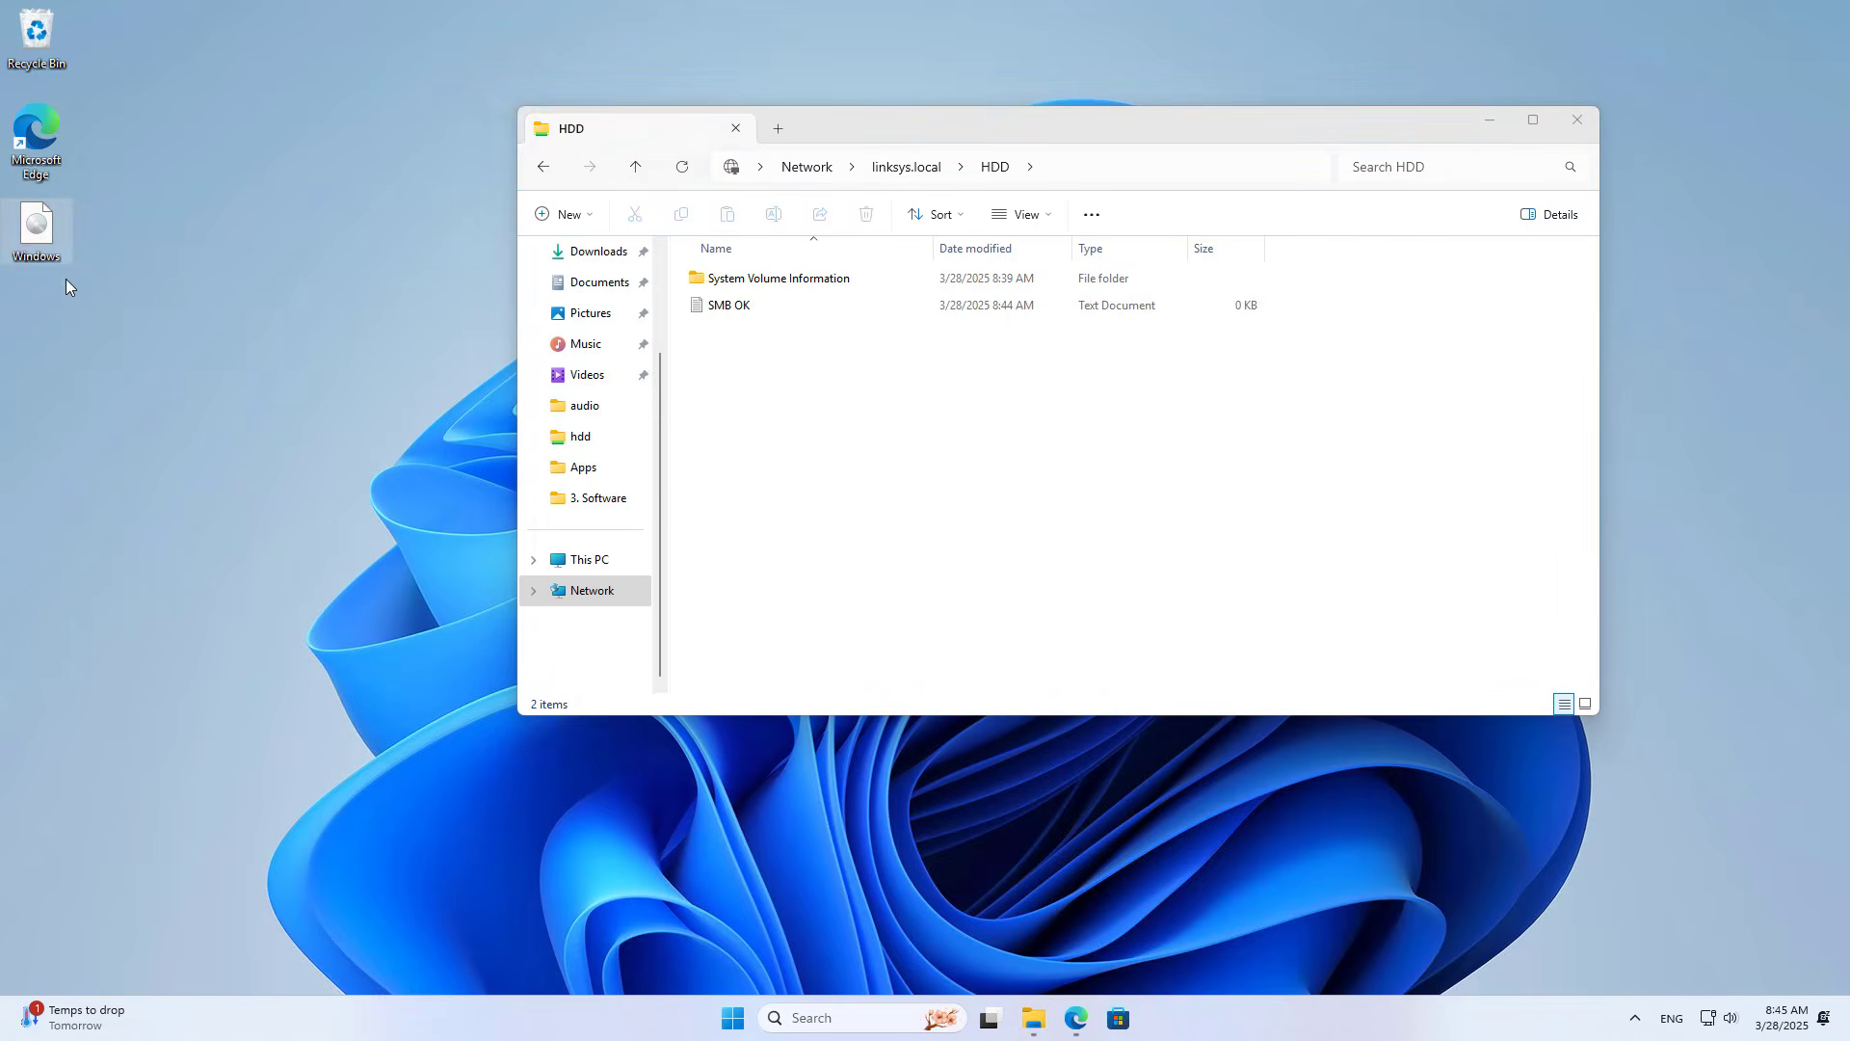
right_click(44, 241)
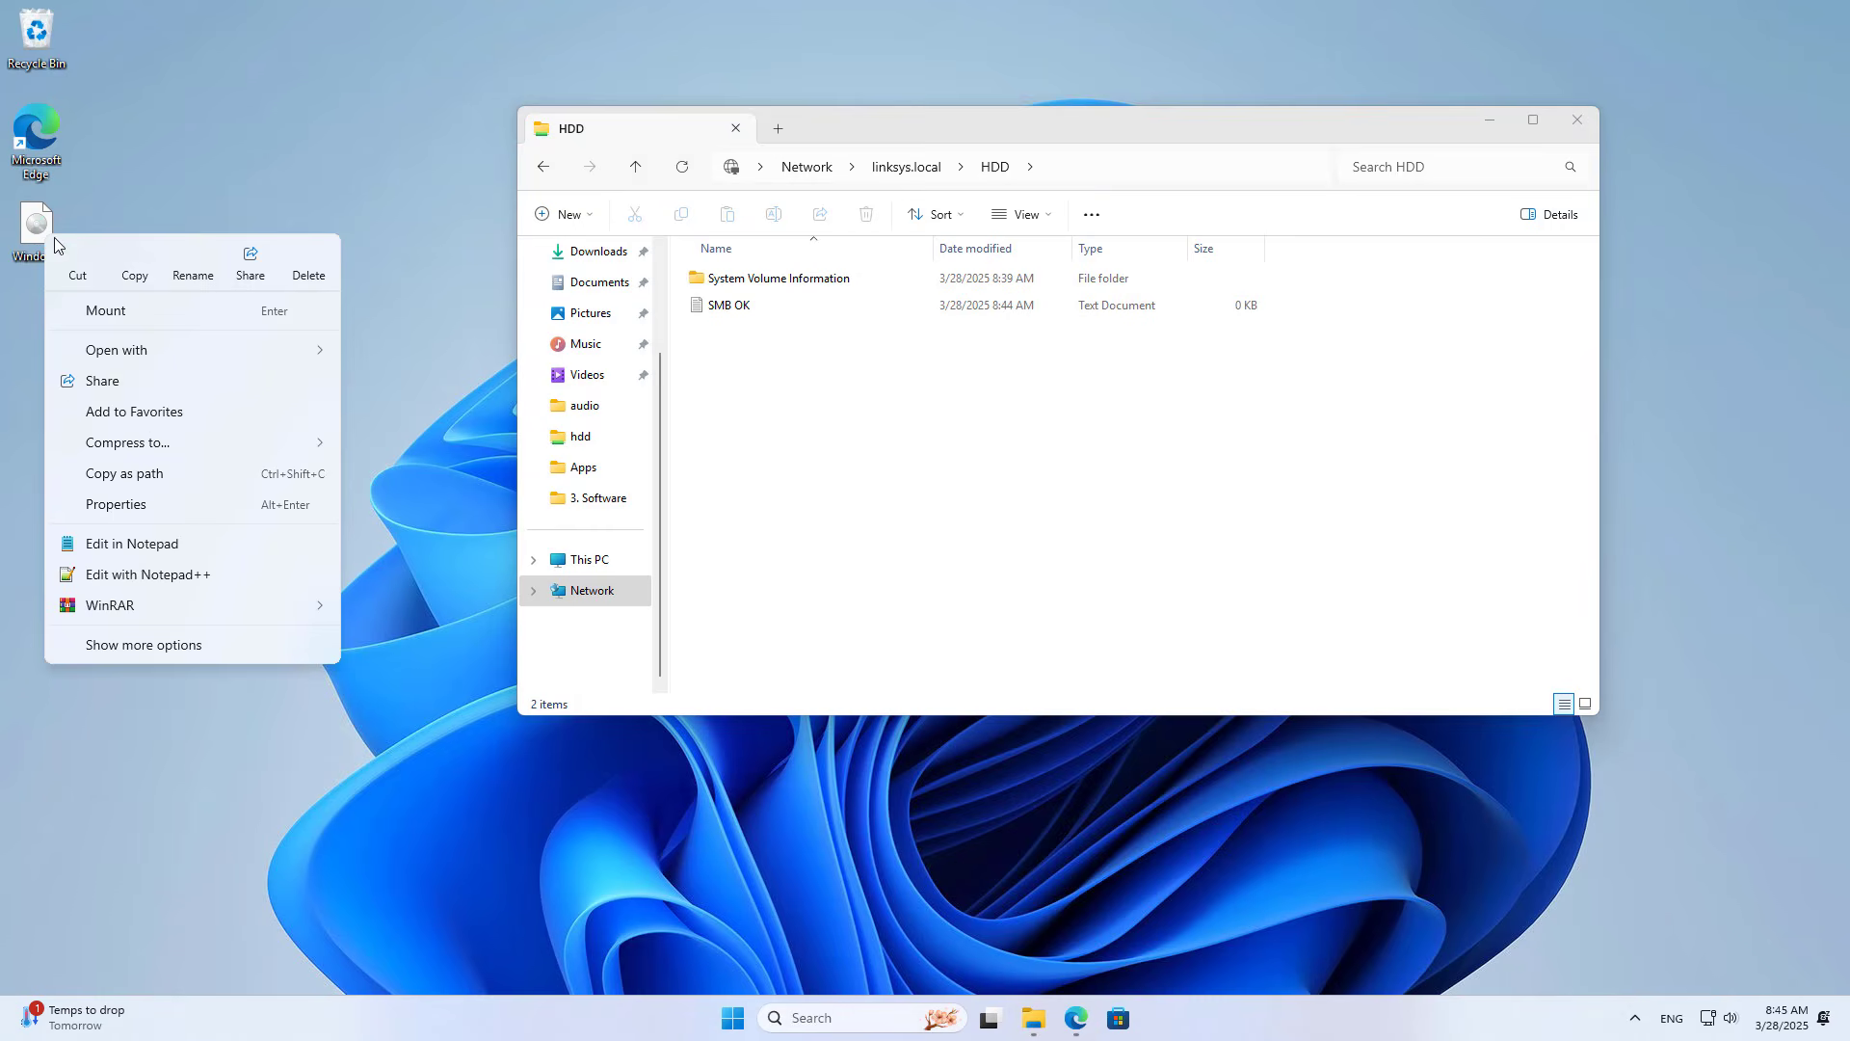
click(136, 256)
click(756, 426)
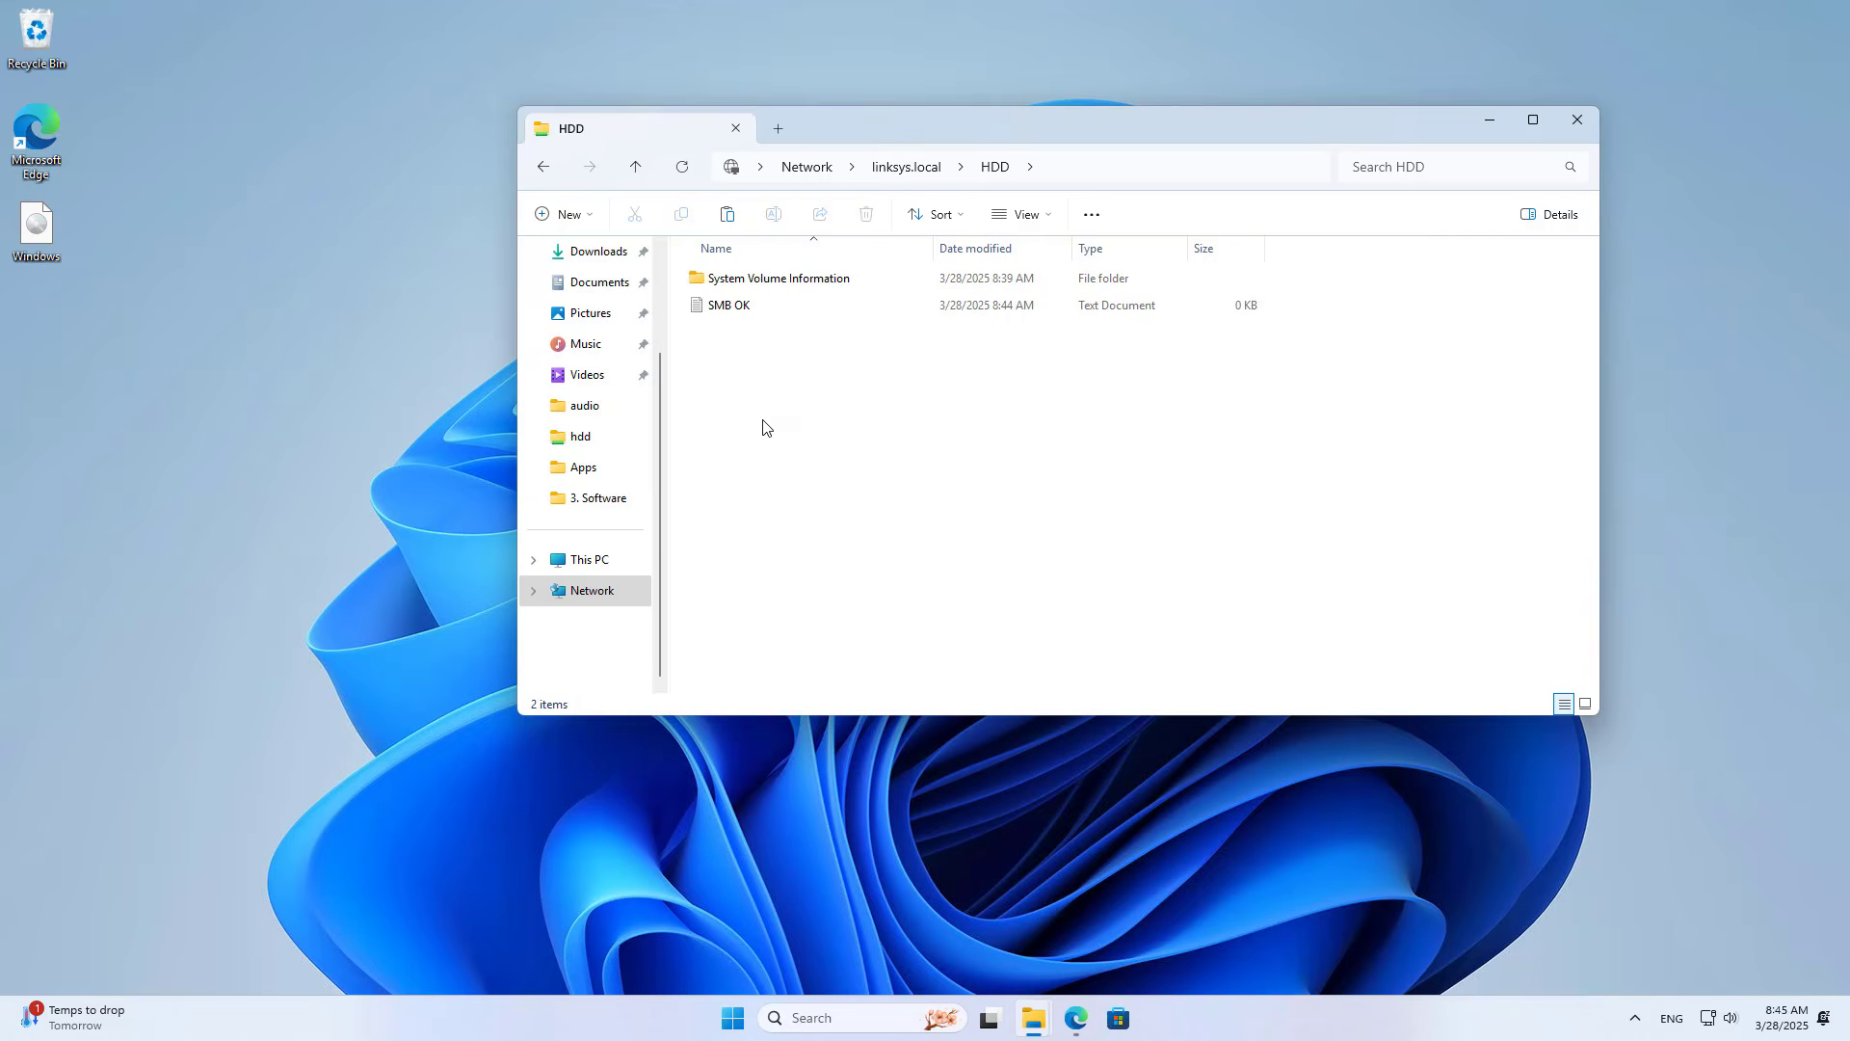
right_click(762, 427)
click(793, 439)
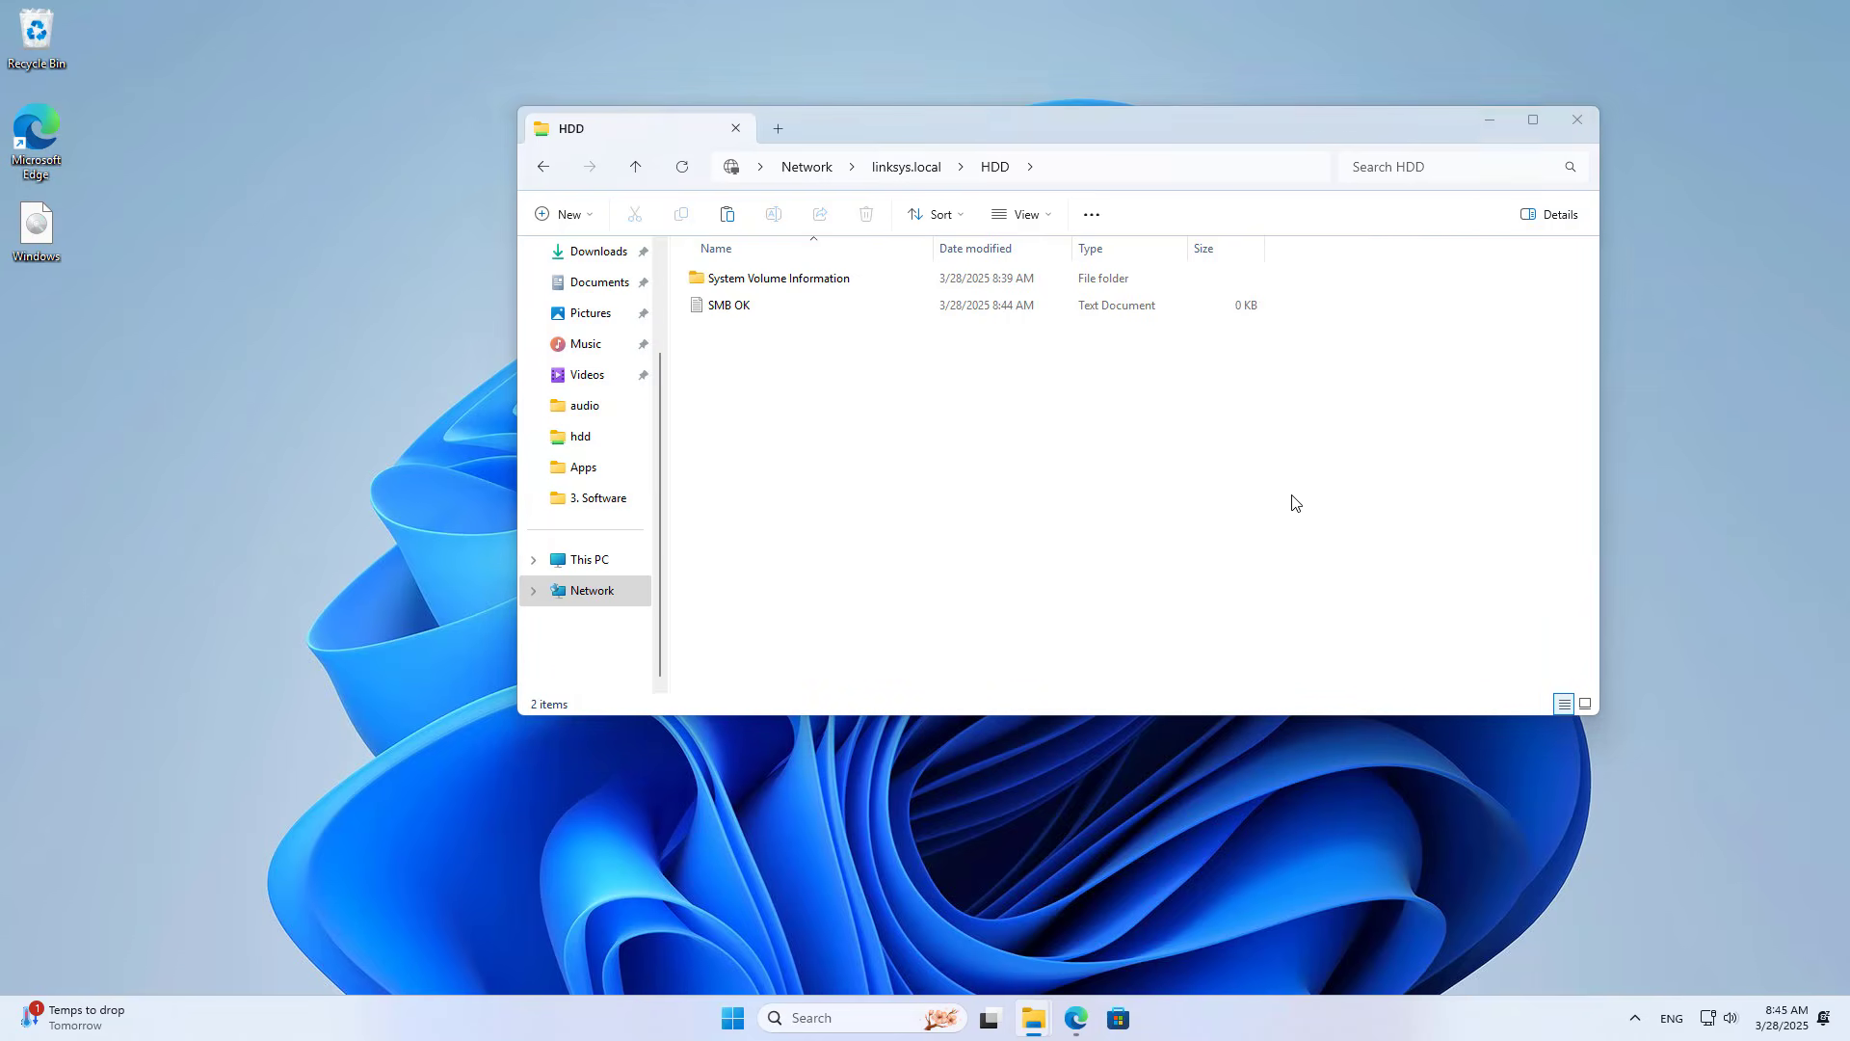